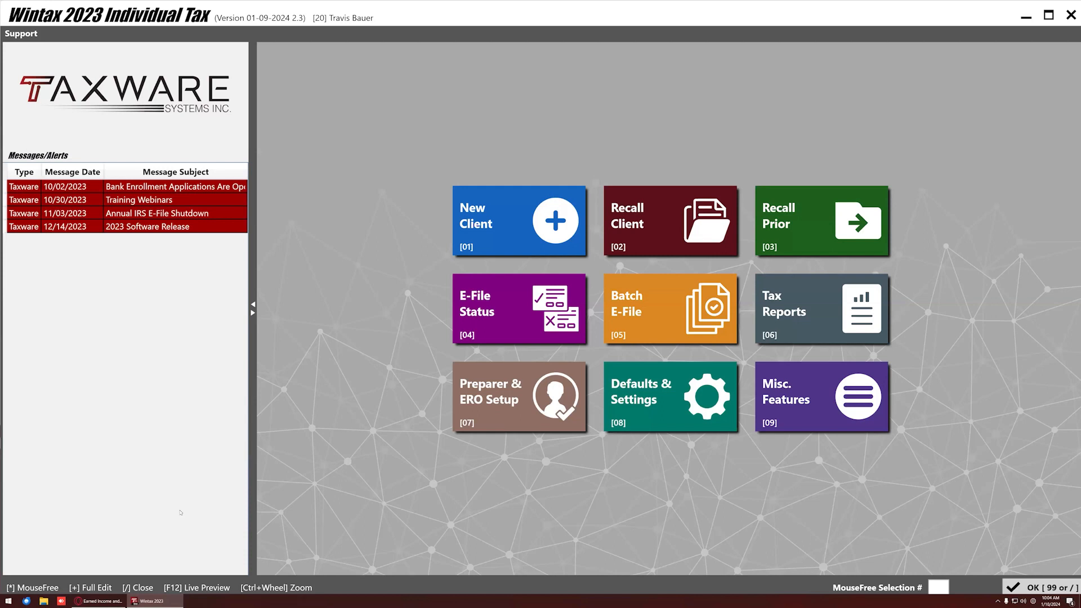
# Read through the Bank Enrollment Applications alert and close it.
pyautogui.click(142, 190)
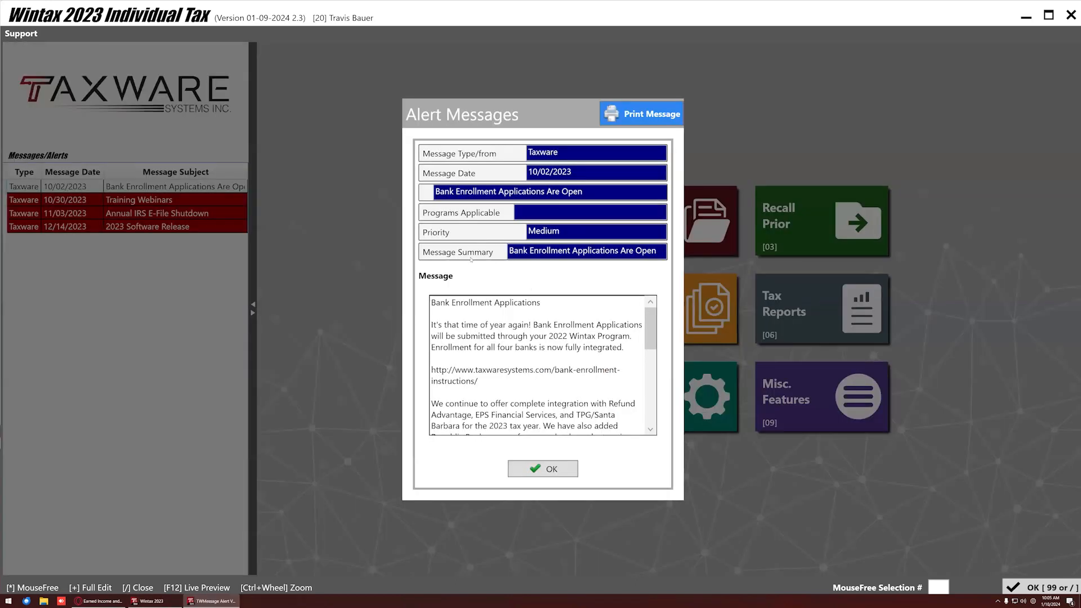
pyautogui.scroll(-10, 517, 349)
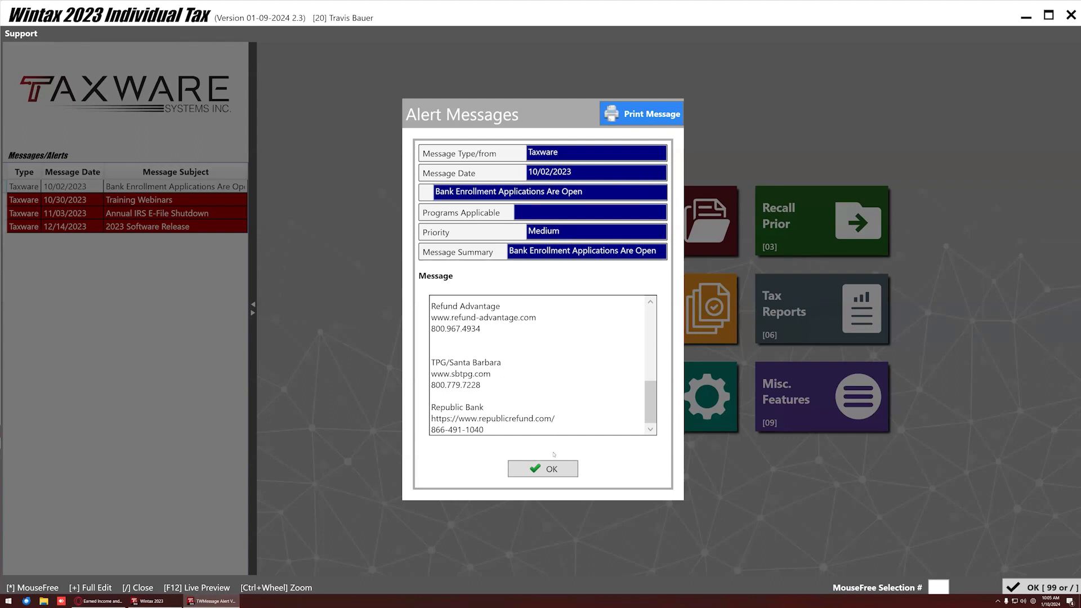
pyautogui.scroll(2, 513, 370)
pyautogui.click(539, 471)
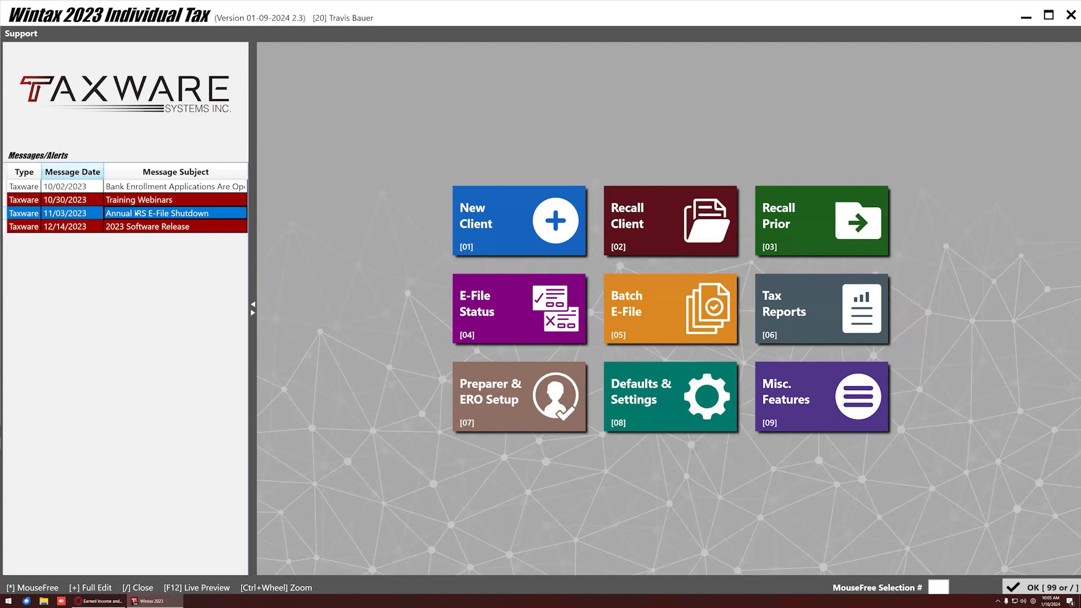
# Read the Training Webinars, 2023 Software Release and Annual IRS E-File Shutdown alerts.
pyautogui.doubleClick(128, 201)
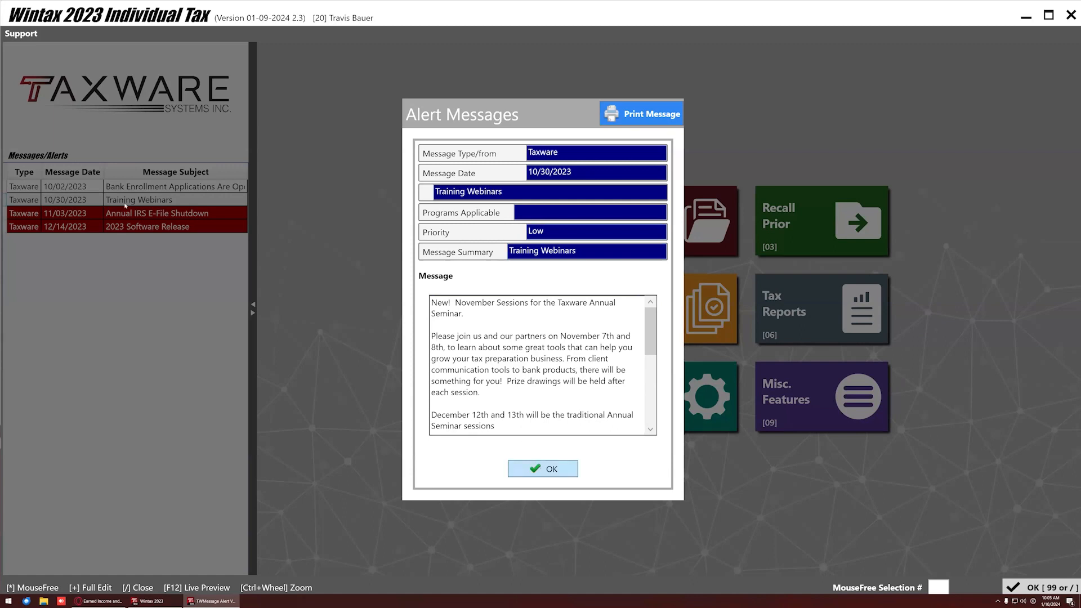
pyautogui.doubleClick(159, 227)
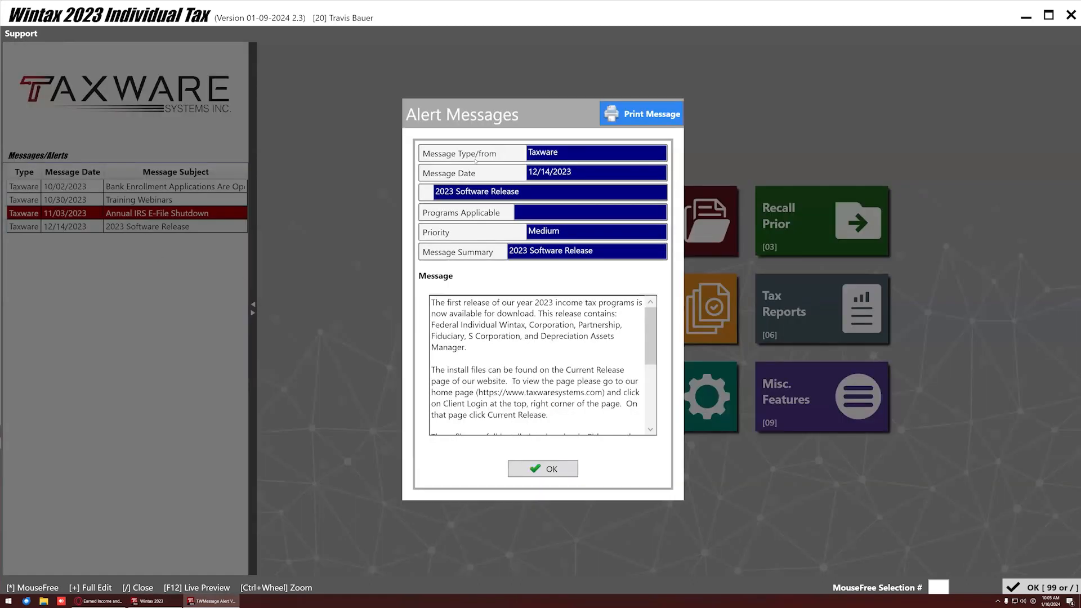
pyautogui.press('Return')
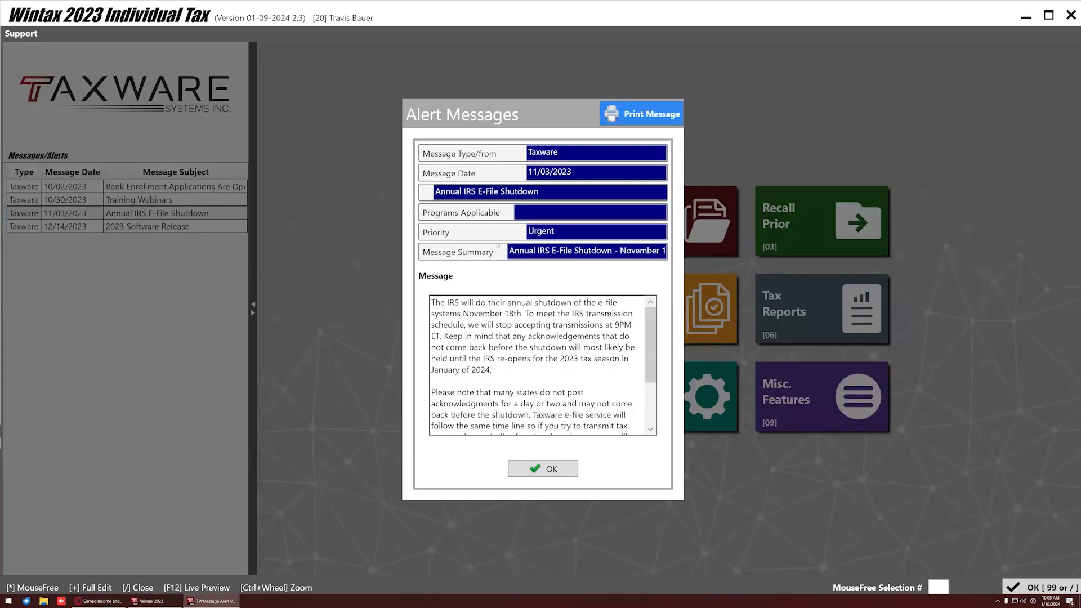
pyautogui.click(537, 469)
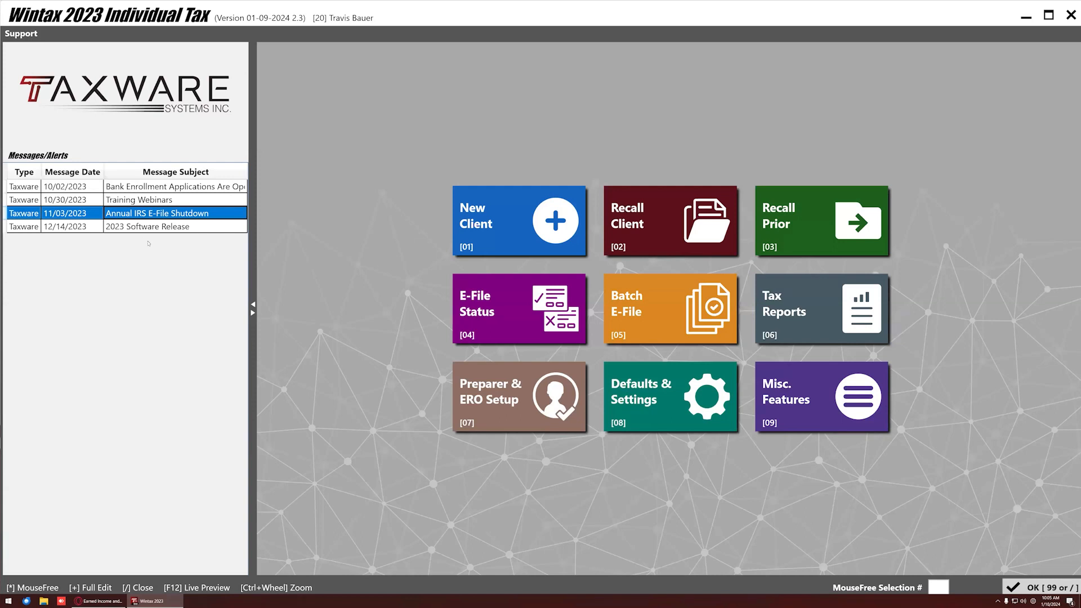
# Collapse and re-expand the Messages/Alerts panel, then go to Preparer & ERO Setup.
pyautogui.click(252, 306)
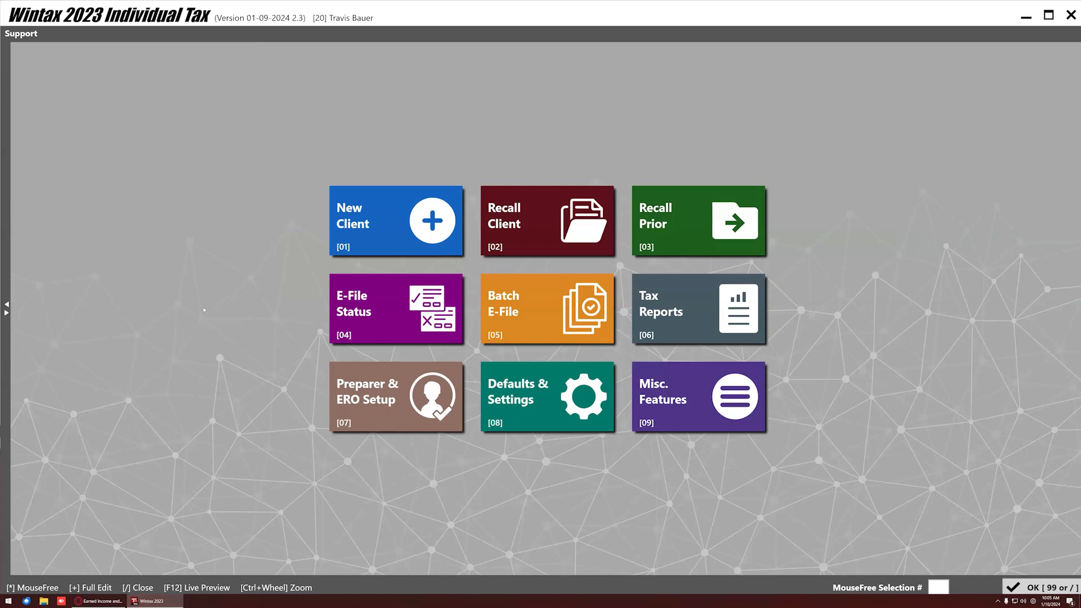
pyautogui.click(7, 313)
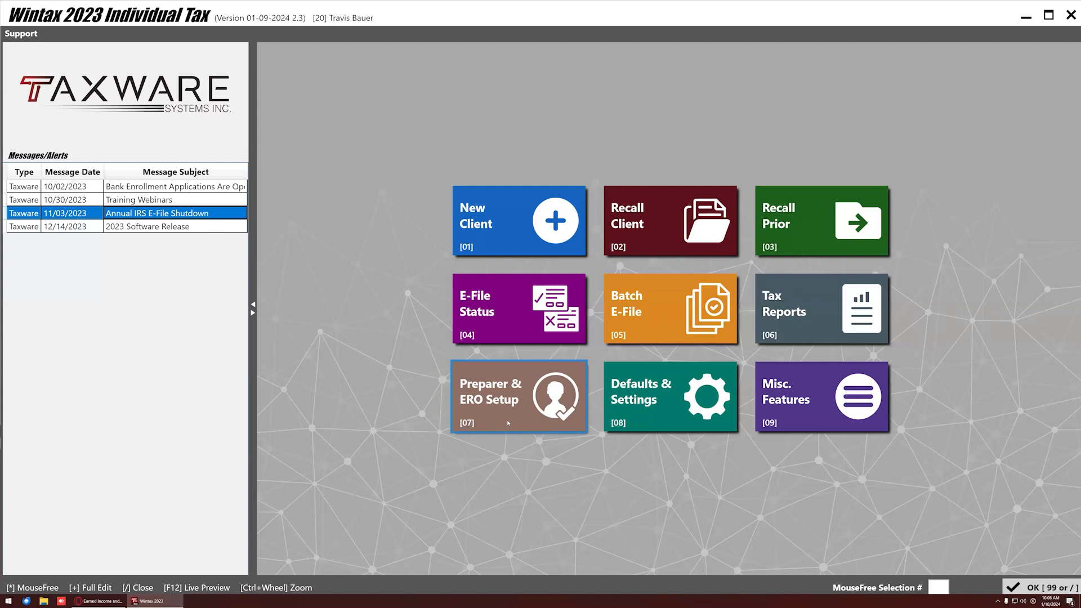
pyautogui.click(507, 423)
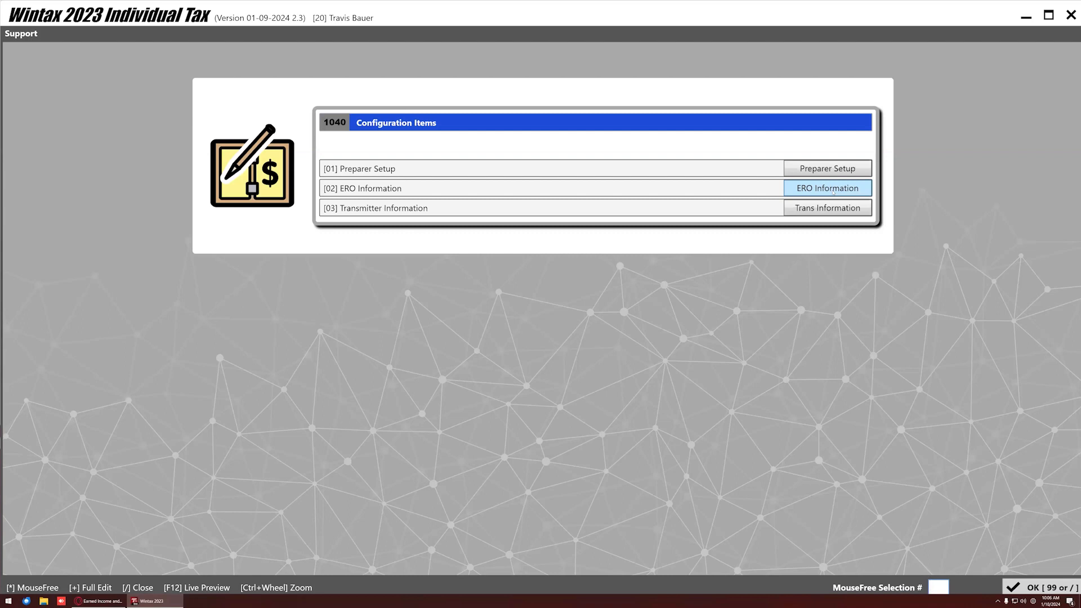
pyautogui.click(833, 191)
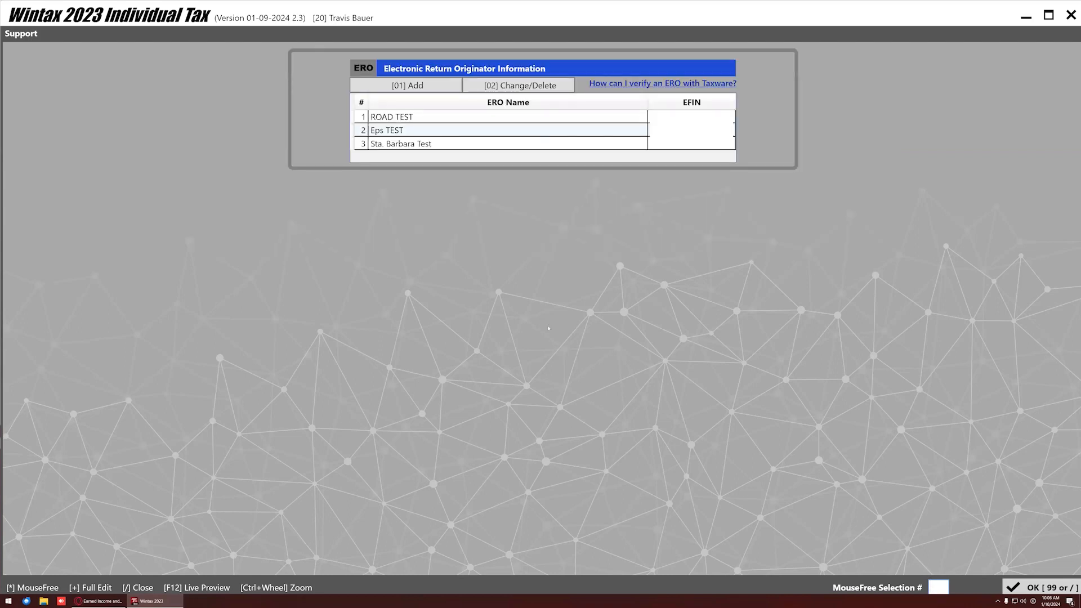
pyautogui.press('XF86AudioLowerVolume')
pyautogui.click(1032, 591)
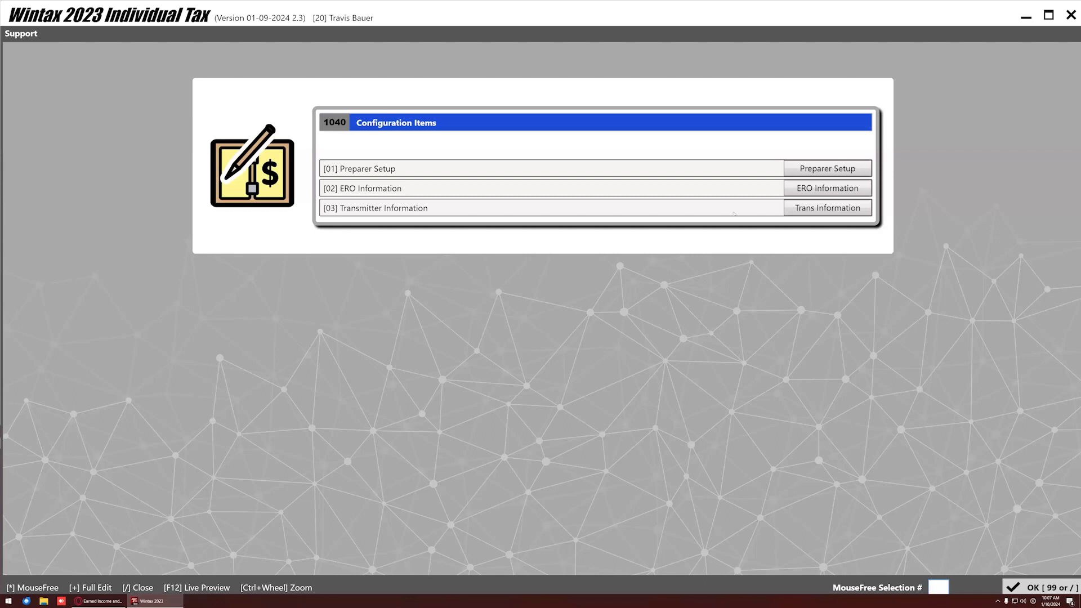
pyautogui.press('XF86AudioLowerVolume')
pyautogui.click(819, 169)
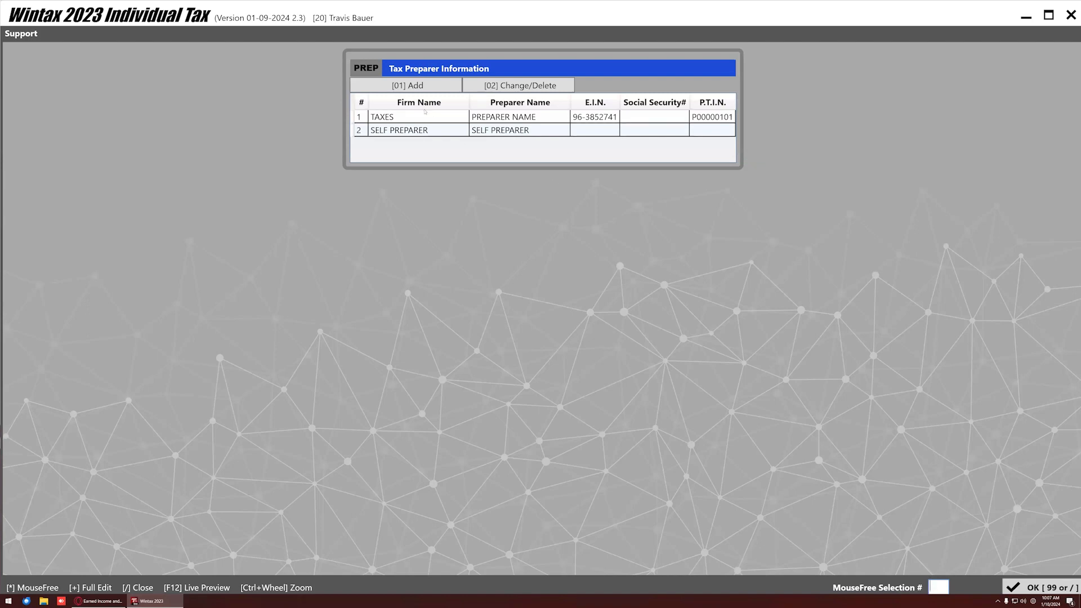
pyautogui.click(412, 88)
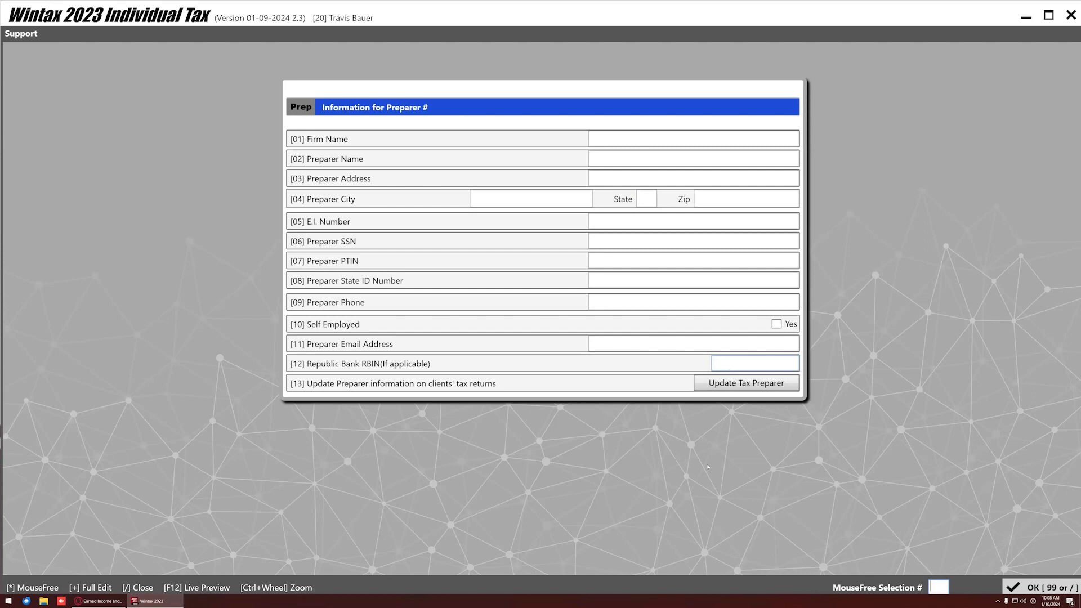
pyautogui.click(1042, 588)
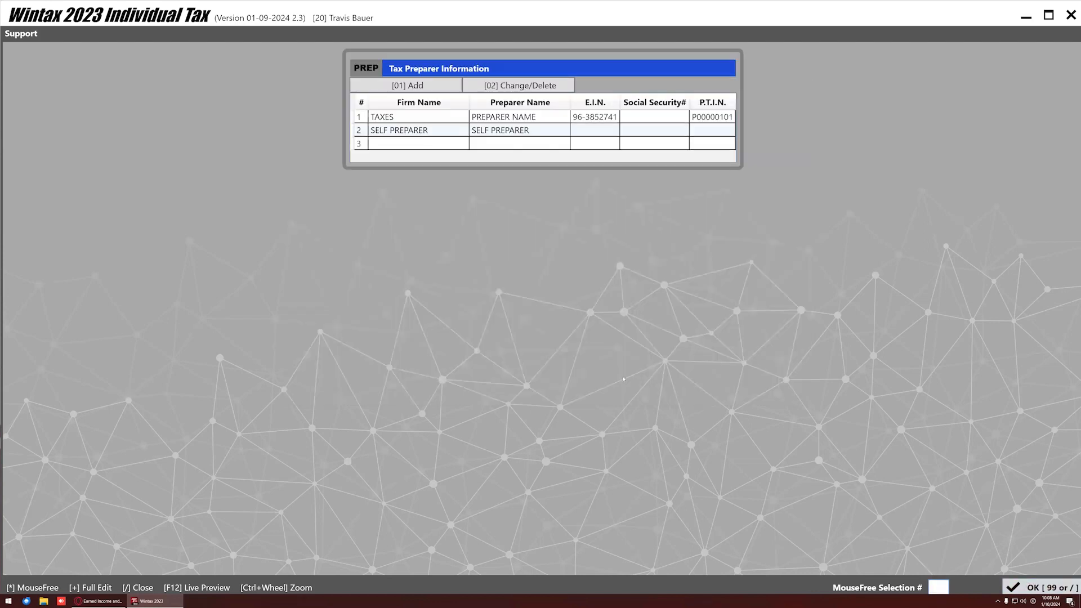
pyautogui.click(1024, 588)
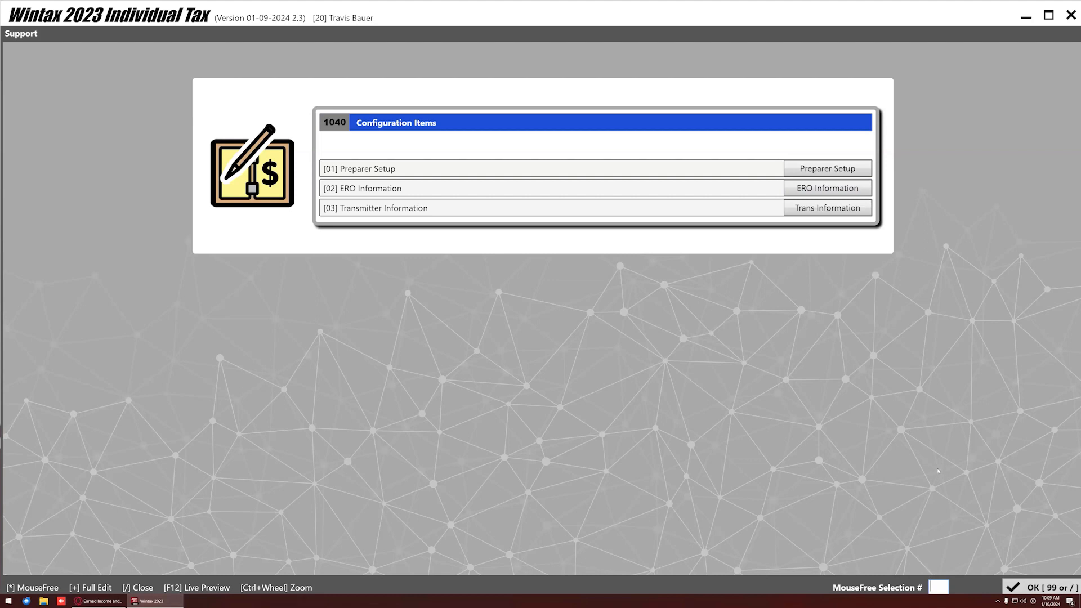
# Return to the main menu and bring up the program Defaults screen.
pyautogui.click(1025, 587)
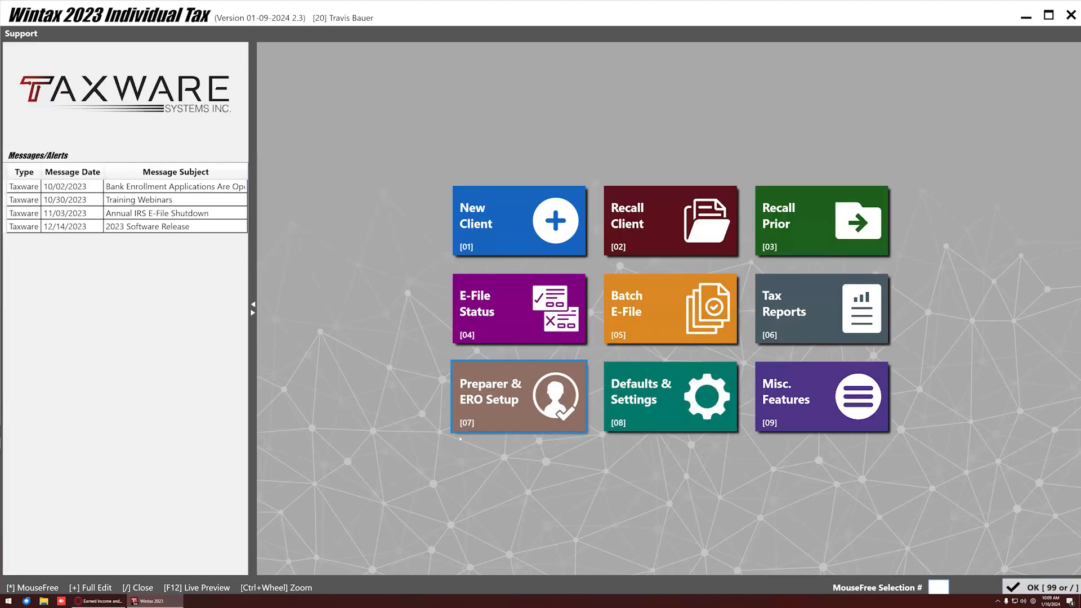
pyautogui.click(654, 419)
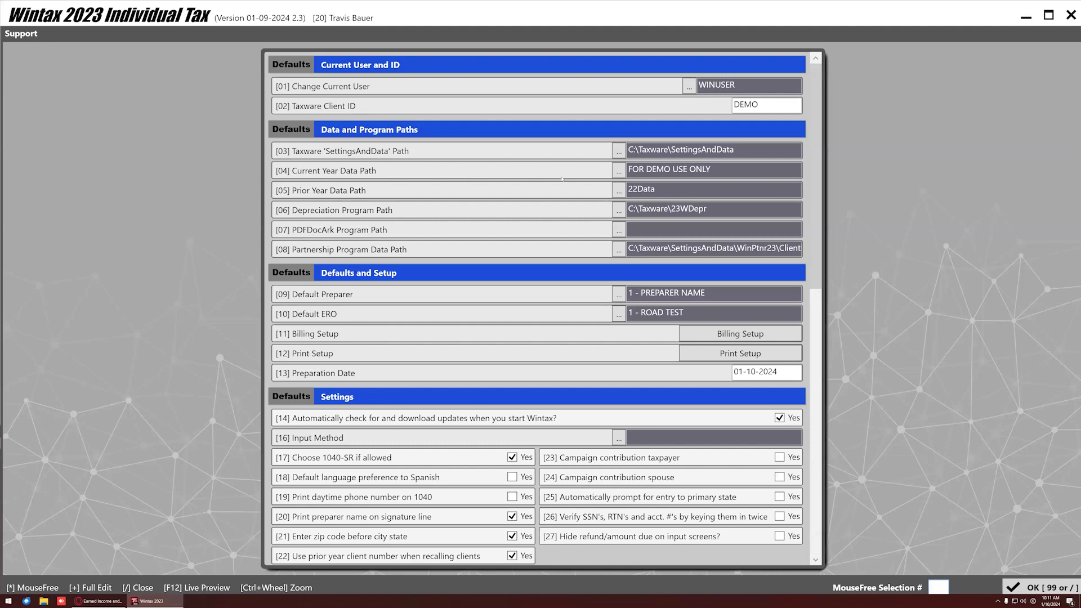
# Create a new current-year data folder from the Current Year Data Path choices.
pyautogui.click(618, 172)
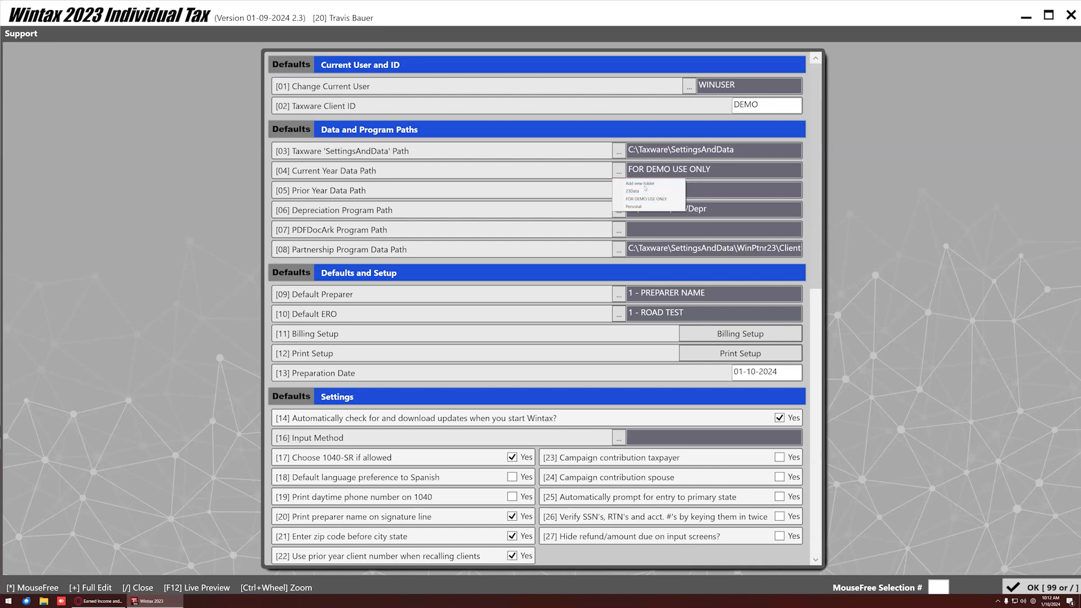
pyautogui.click(640, 183)
pyautogui.write('Ja')
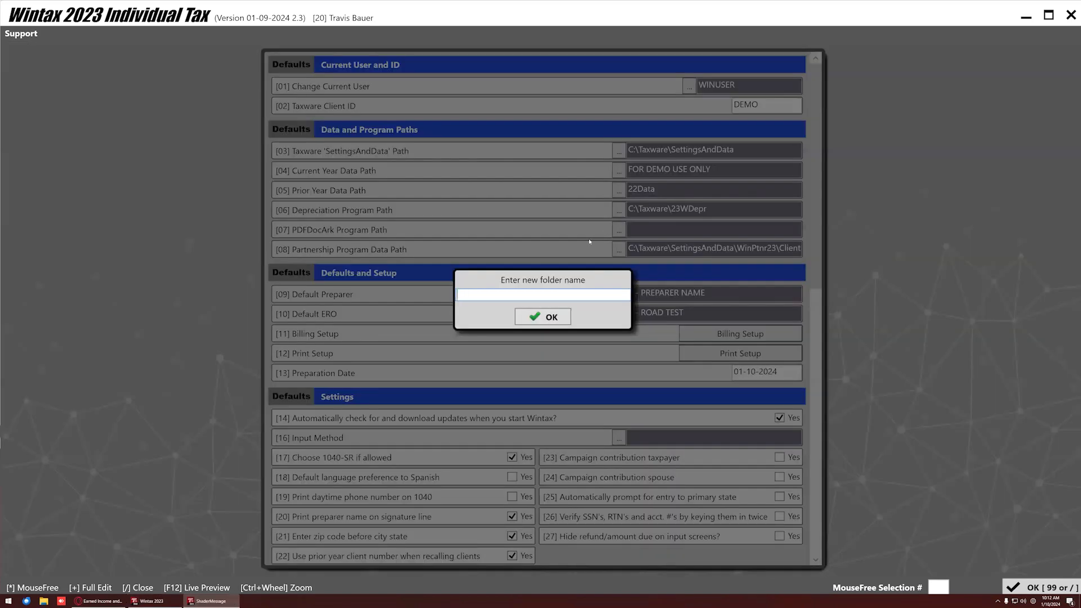
pyautogui.write('ke')
pyautogui.press('Return')
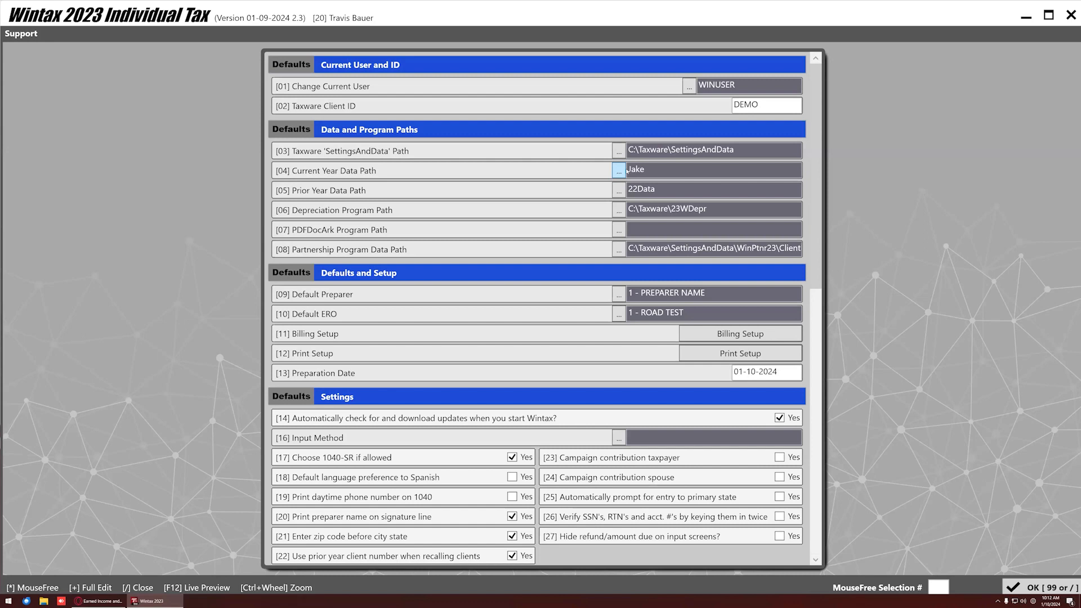
# Set the Current Year Data Path to FOR DEMO USE ONLY.
pyautogui.click(624, 170)
pyautogui.click(644, 199)
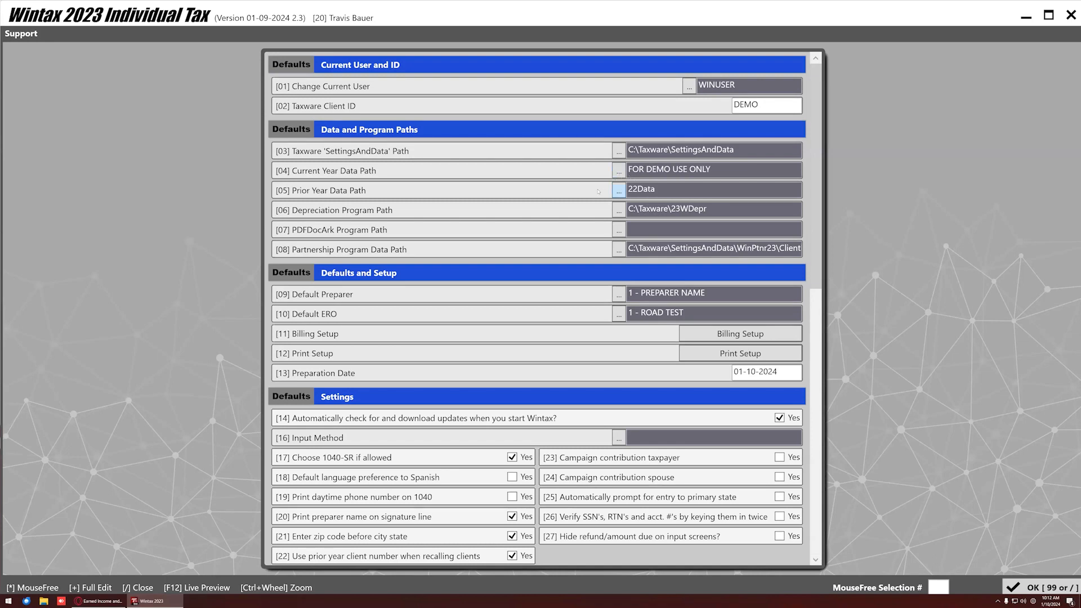
pyautogui.click(618, 190)
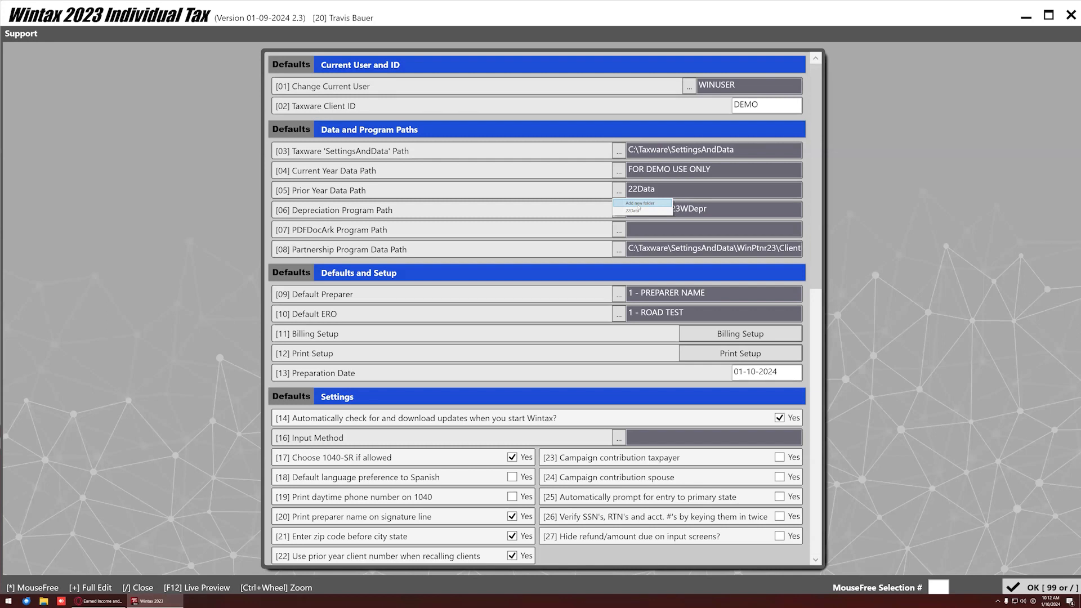
# Dismiss the Prior Year Data Path folder list, leaving it at 22Data.
pyautogui.click(639, 209)
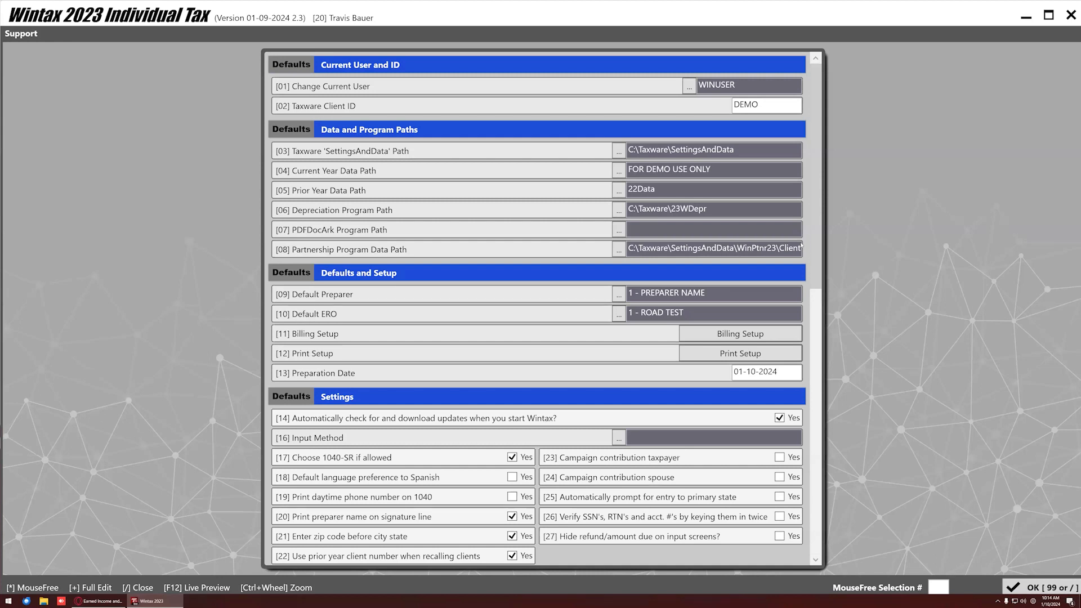
pyautogui.scroll(-3, 501, 302)
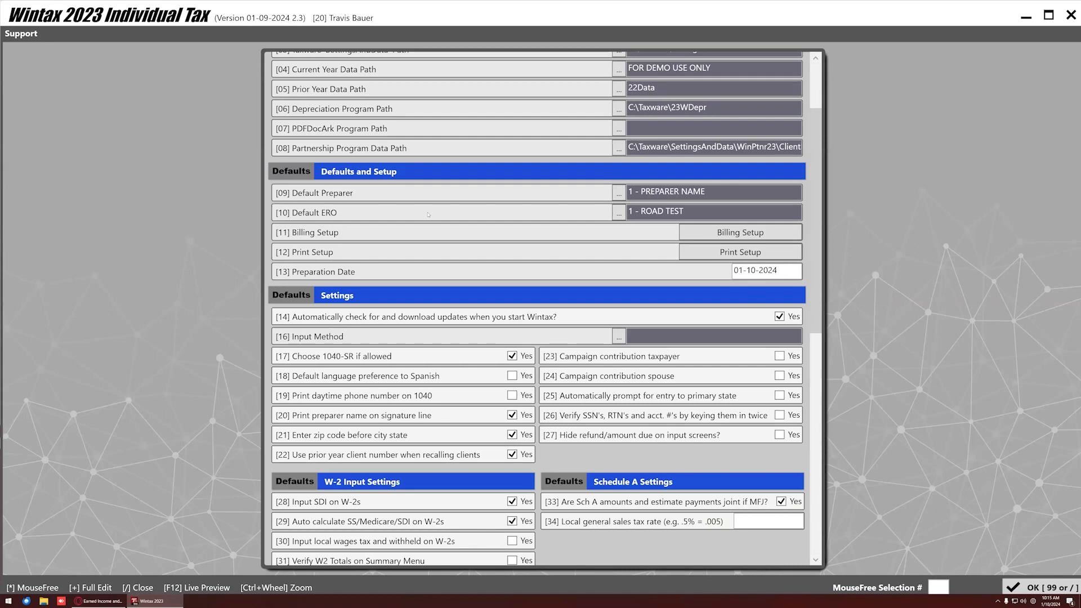
pyautogui.click(618, 193)
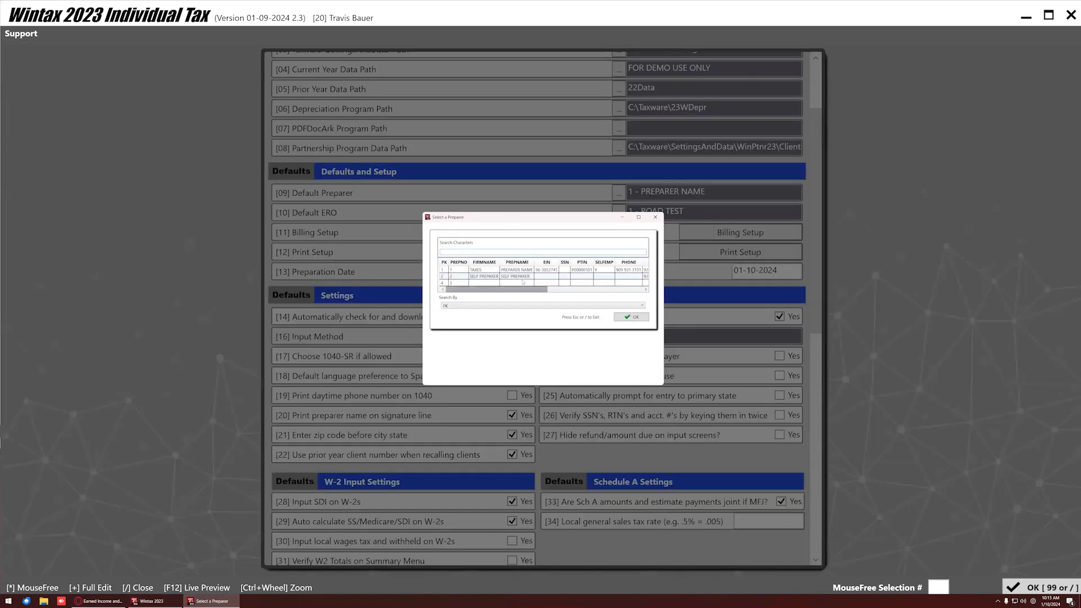
pyautogui.doubleClick(475, 277)
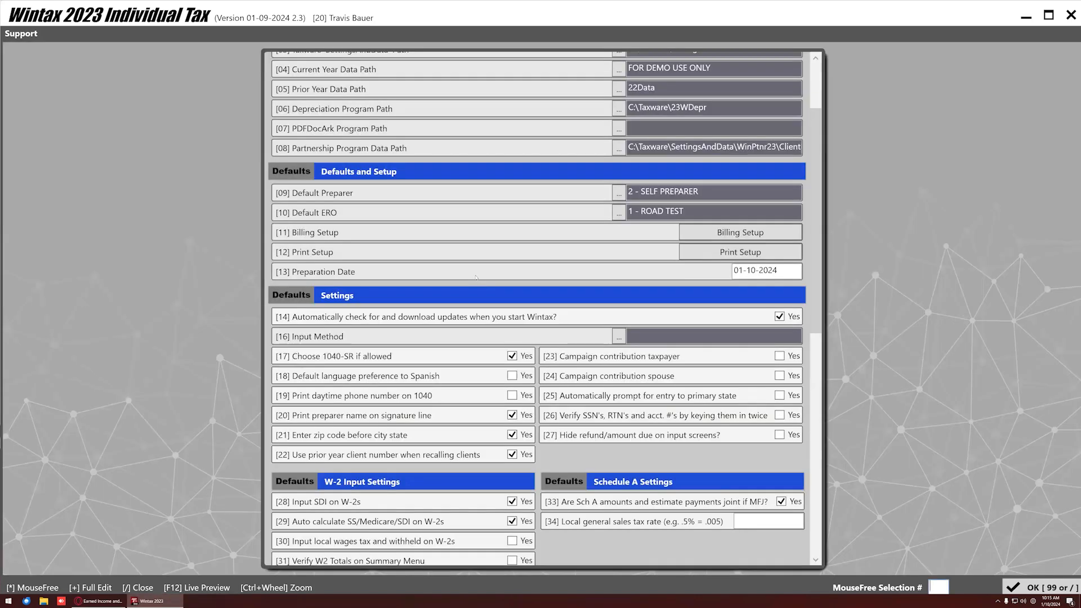
pyautogui.click(618, 194)
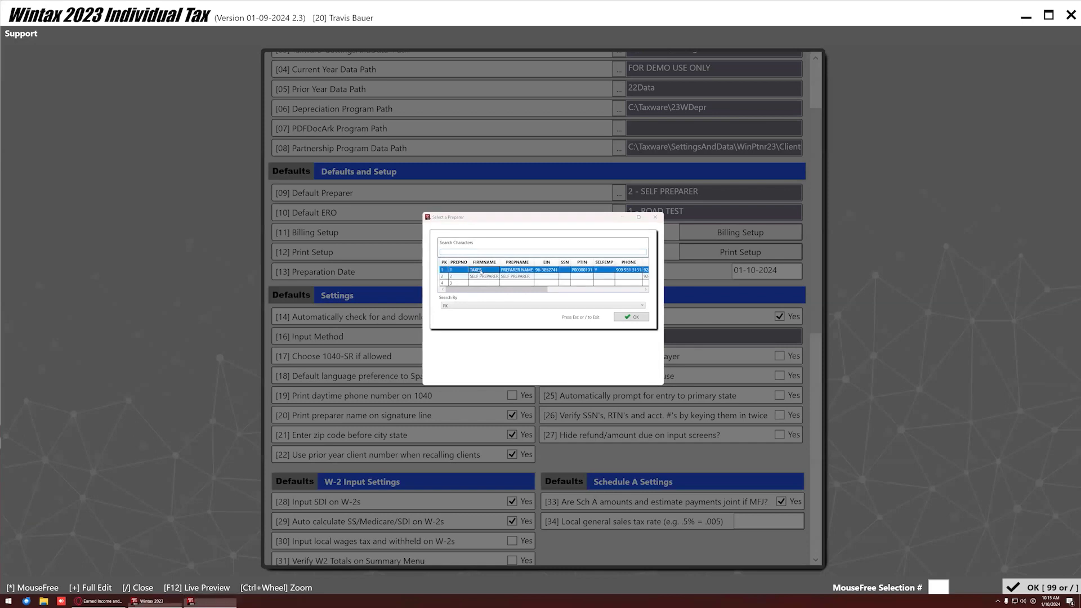
pyautogui.doubleClick(480, 271)
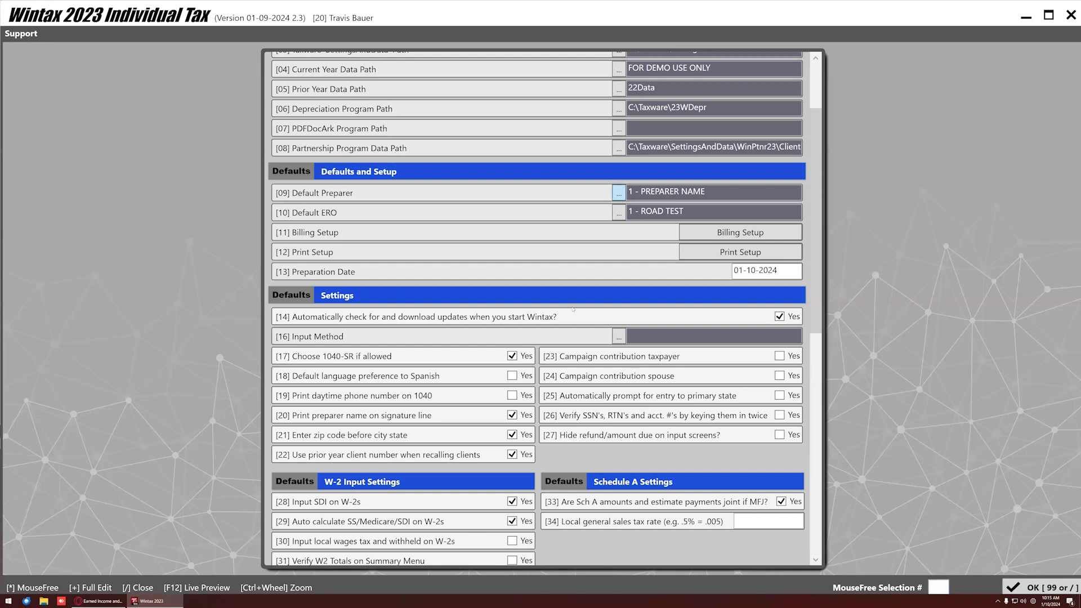
pyautogui.click(619, 192)
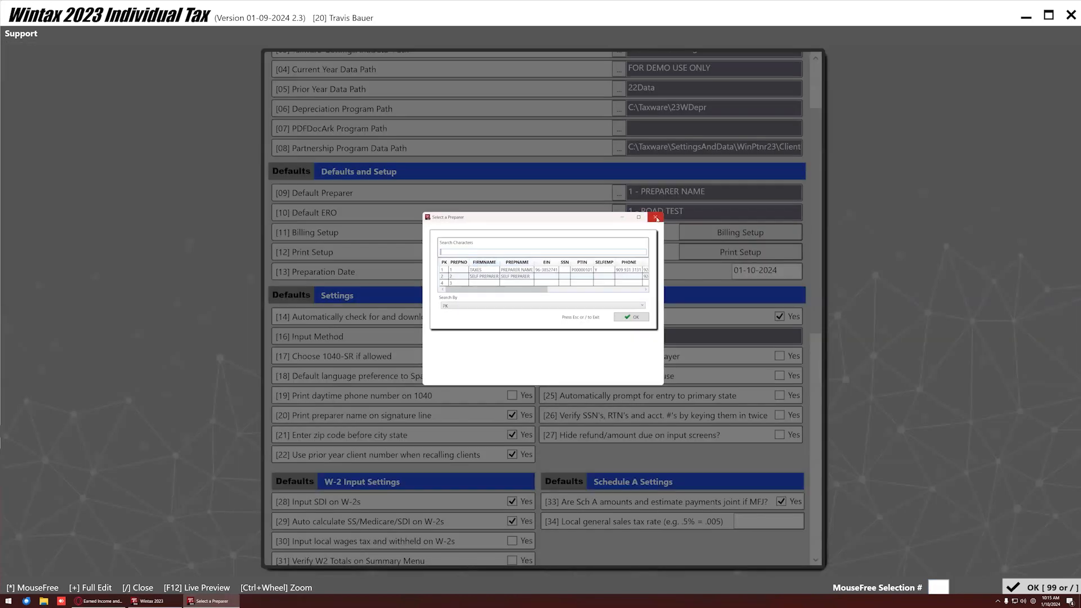
pyautogui.doubleClick(481, 278)
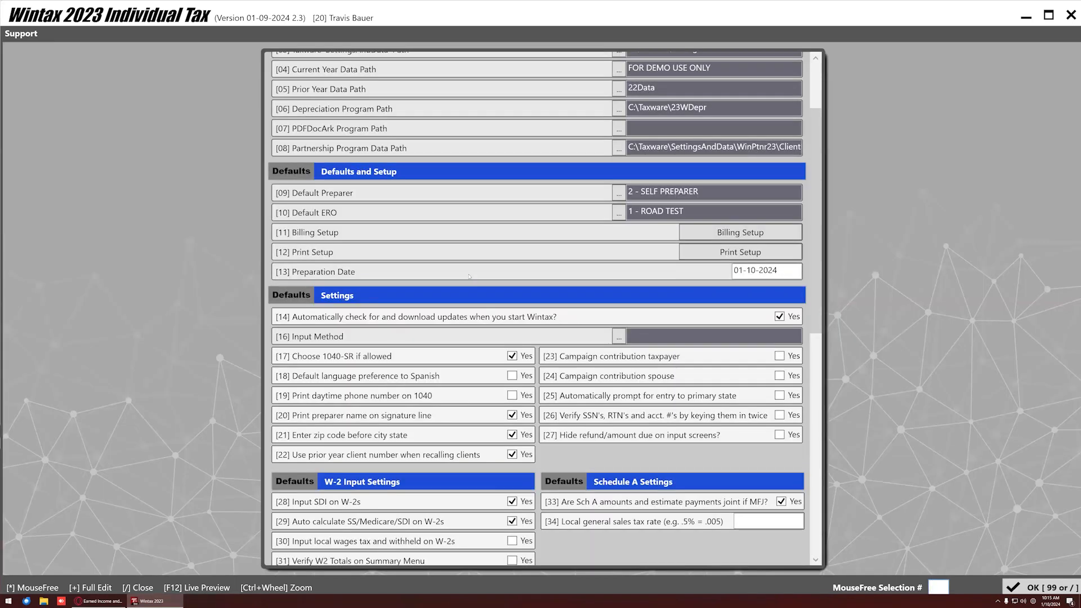
pyautogui.click(619, 193)
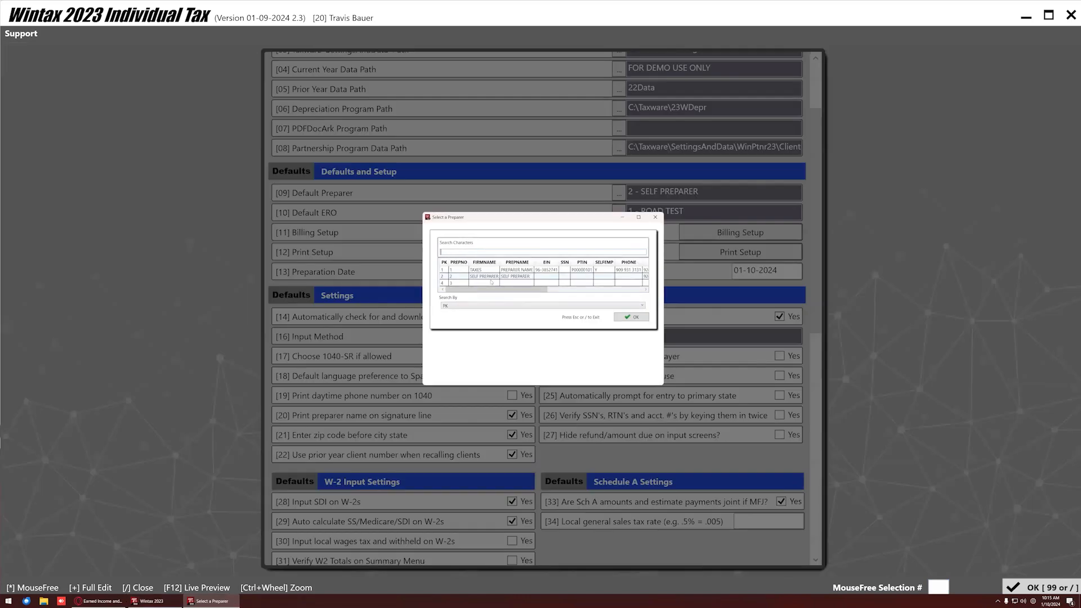
pyautogui.doubleClick(482, 271)
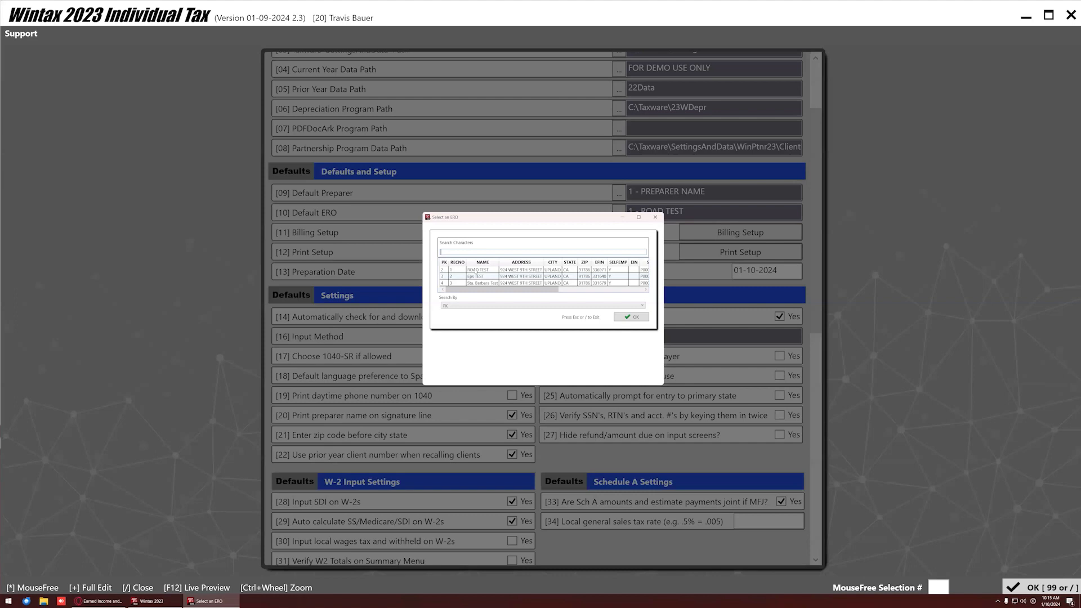
pyautogui.doubleClick(447, 271)
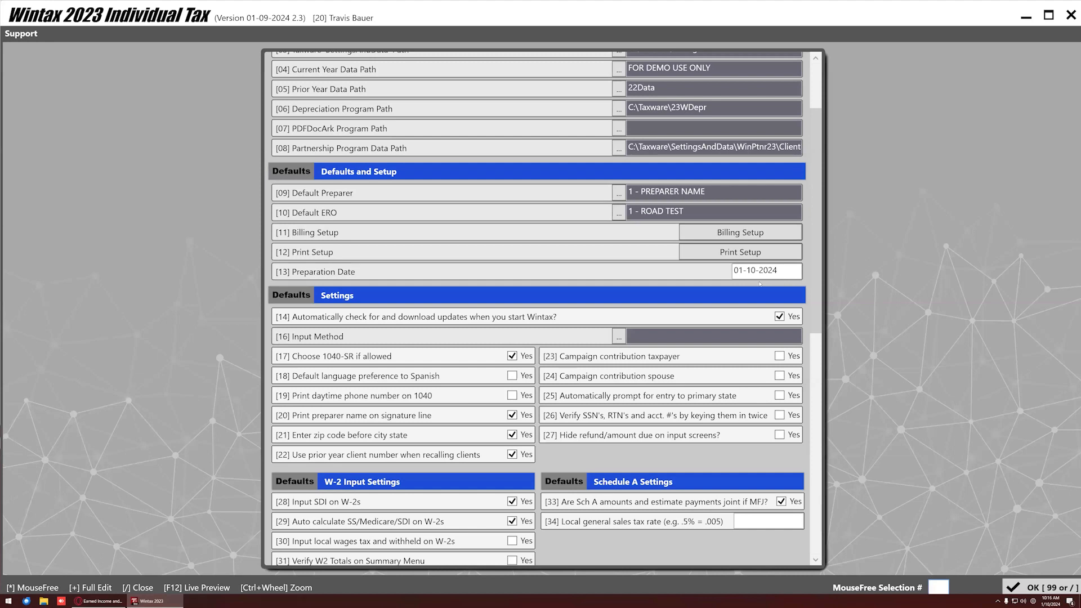
# In Billing Setup, set the Form 1040 fee to 150.00.
pyautogui.click(707, 239)
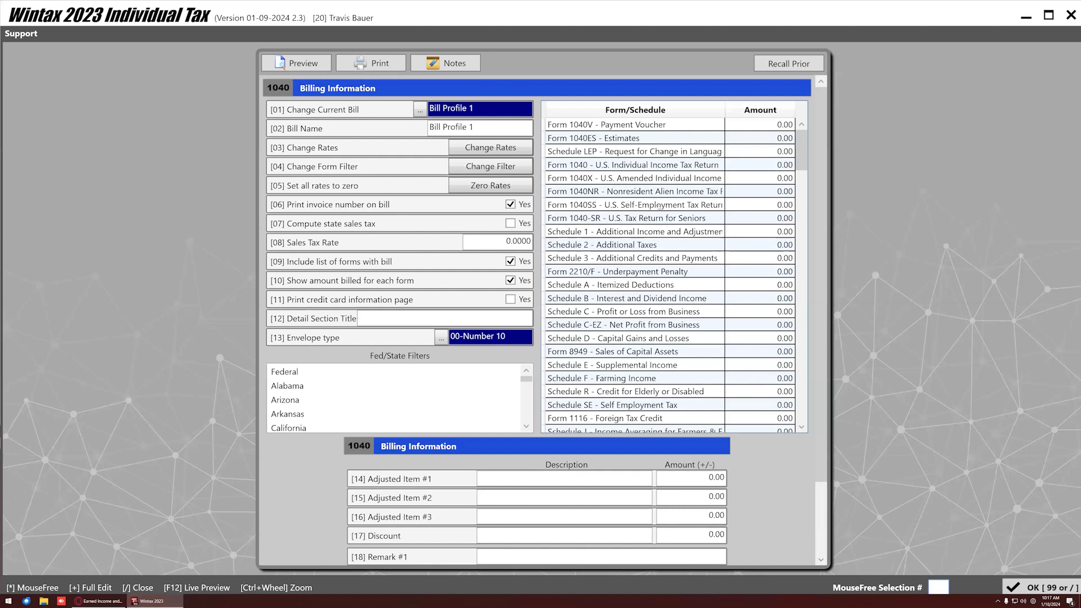
pyautogui.click(770, 165)
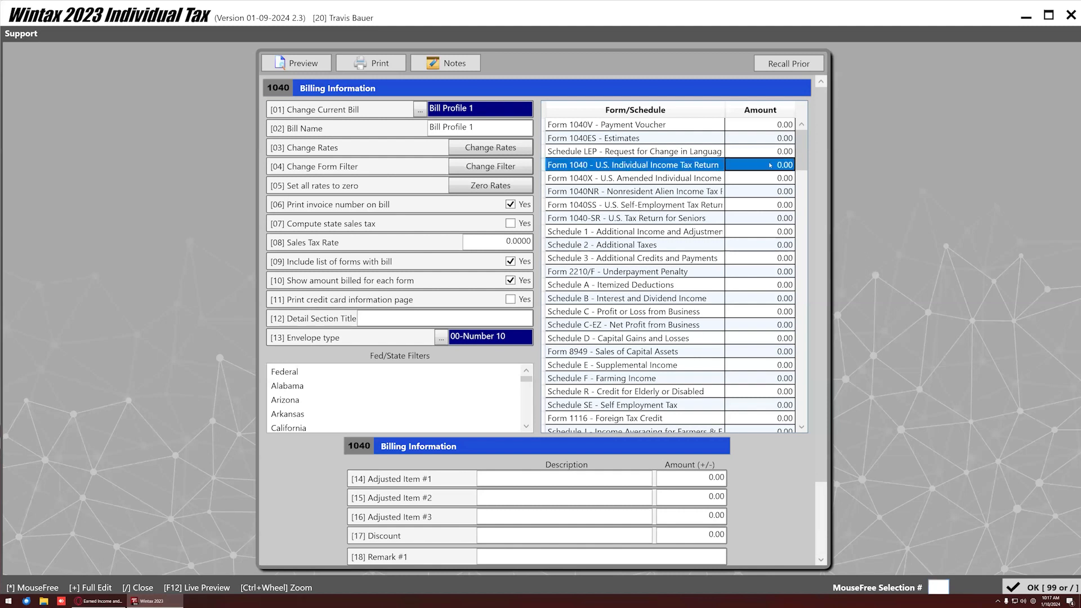
pyautogui.write('150')
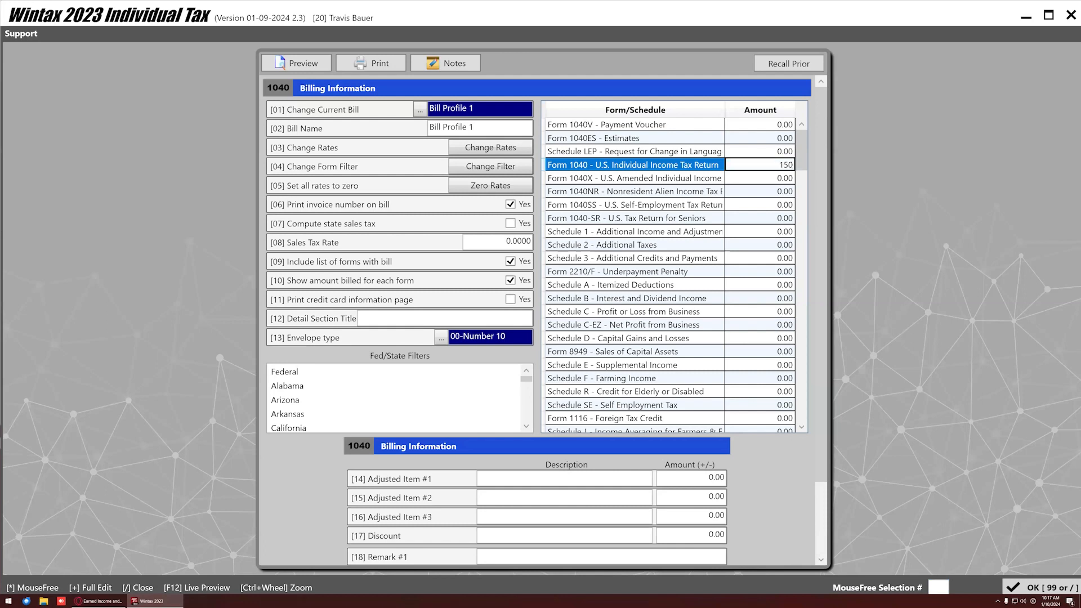
pyautogui.click(782, 244)
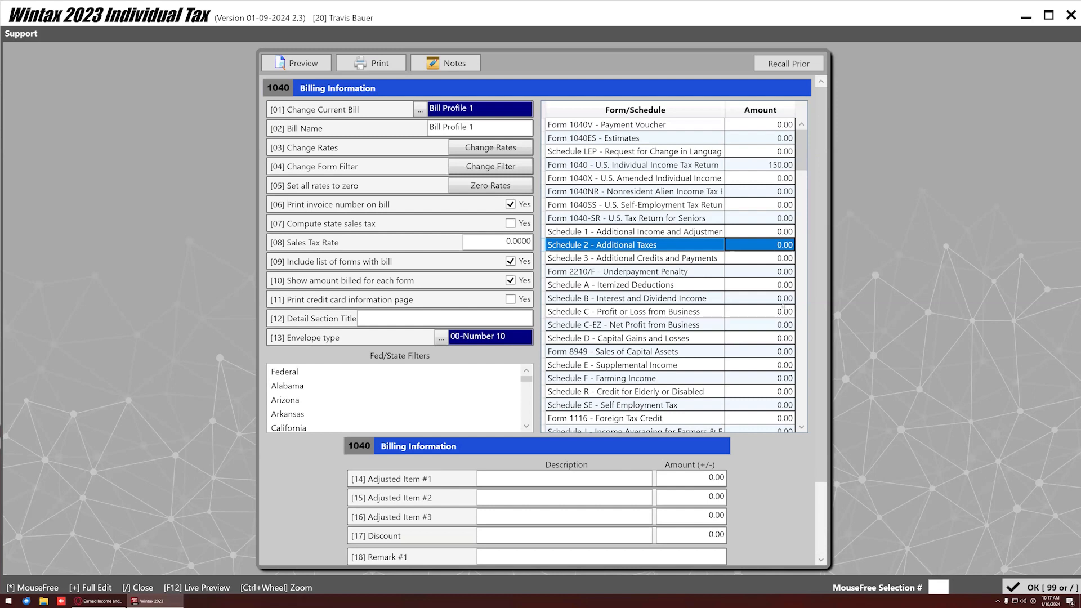
# Charge 25.00 each for Schedules C, D and E.
pyautogui.click(783, 312)
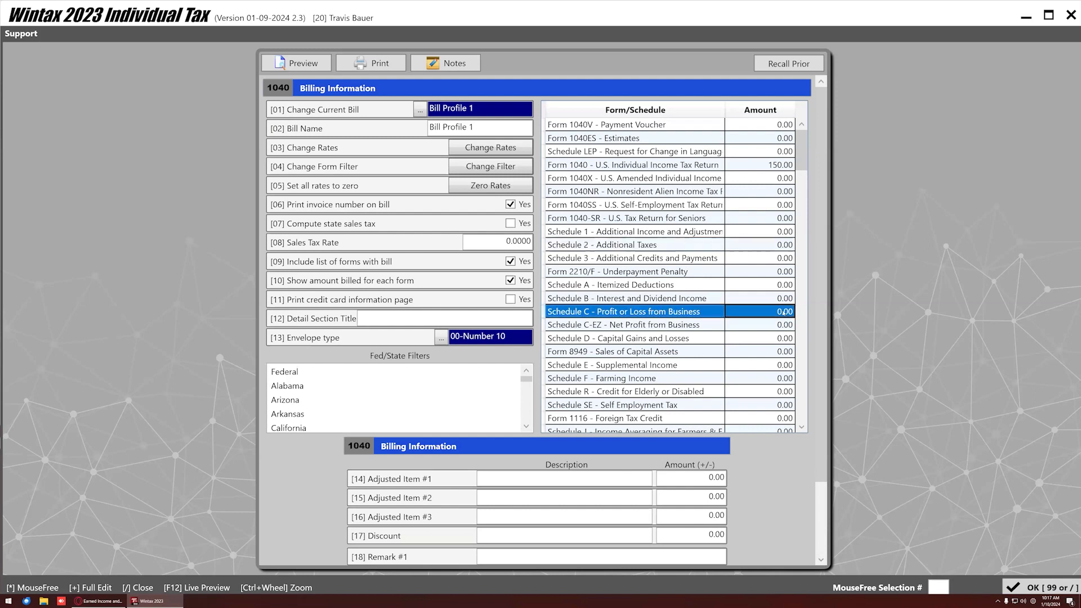
pyautogui.keyDown('ctrl'); pyautogui.click(735, 339); pyautogui.keyUp('ctrl')
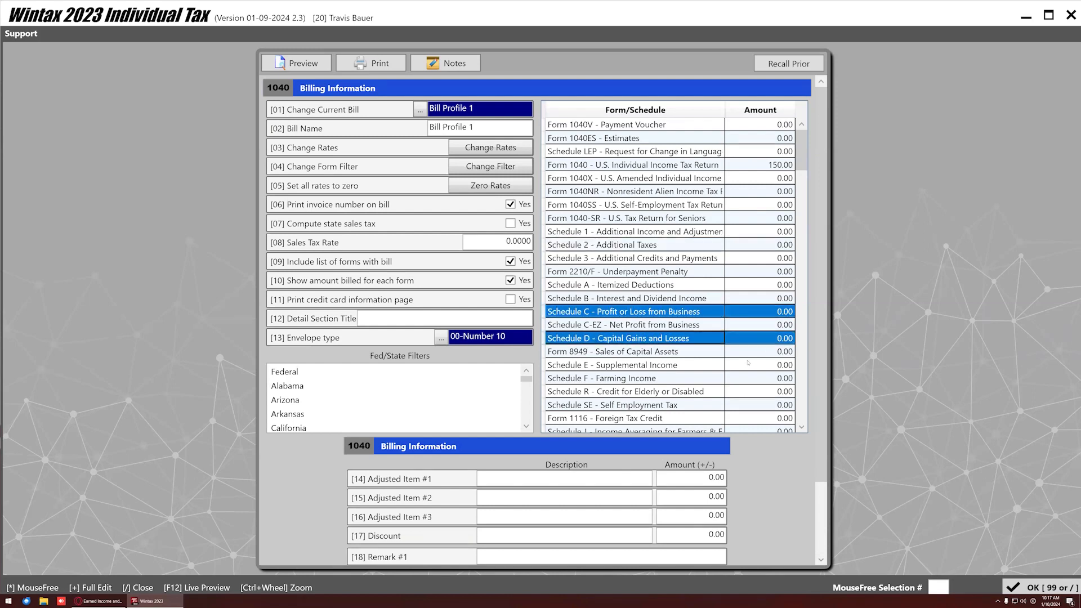
pyautogui.keyDown('ctrl'); pyautogui.click(781, 366); pyautogui.keyUp('ctrl')
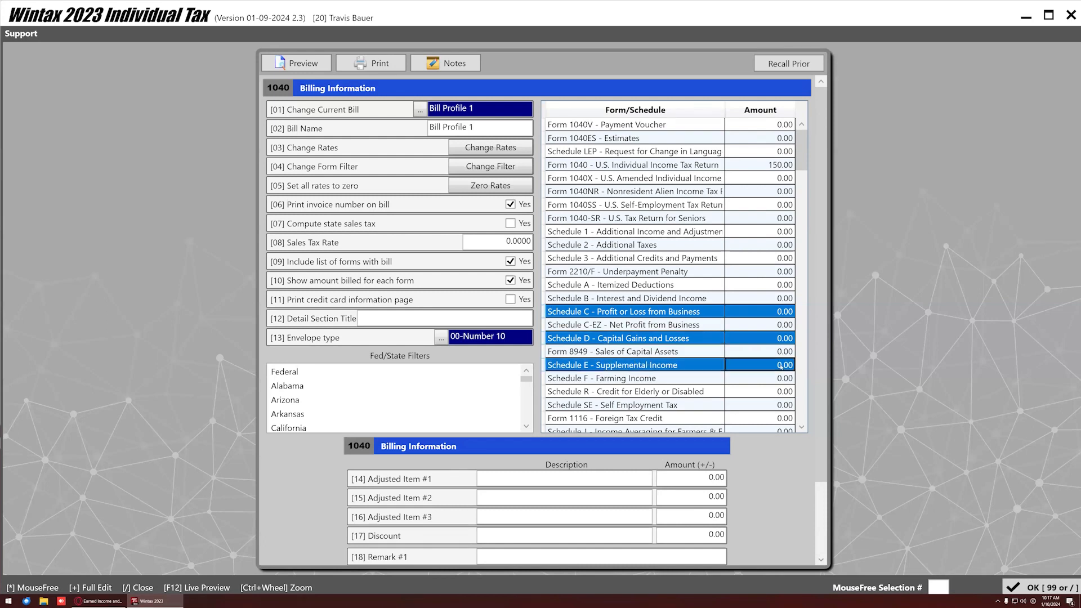
pyautogui.write('25')
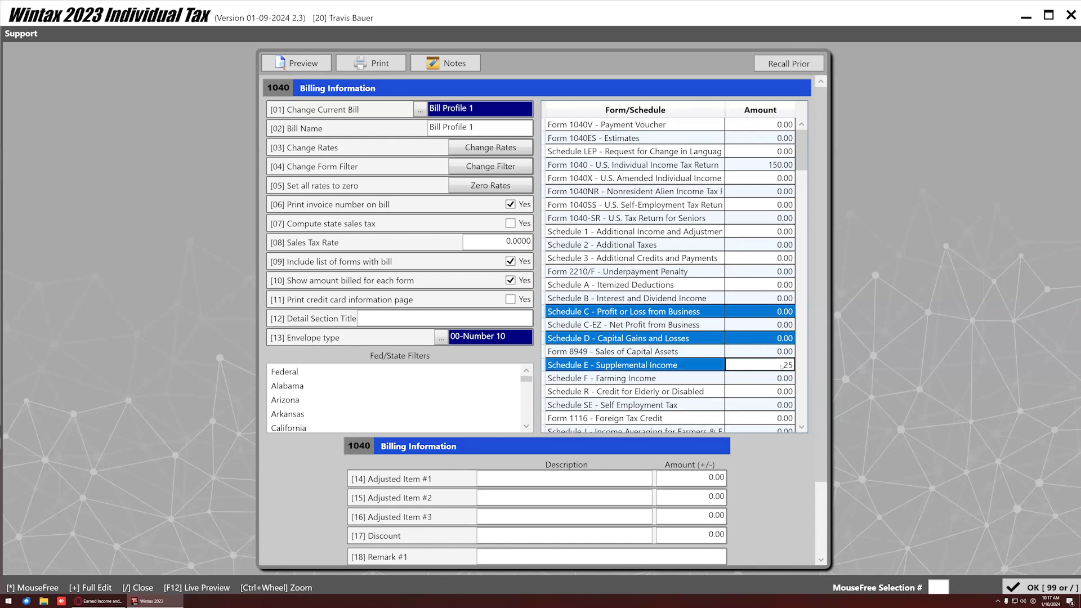
pyautogui.press('Return')
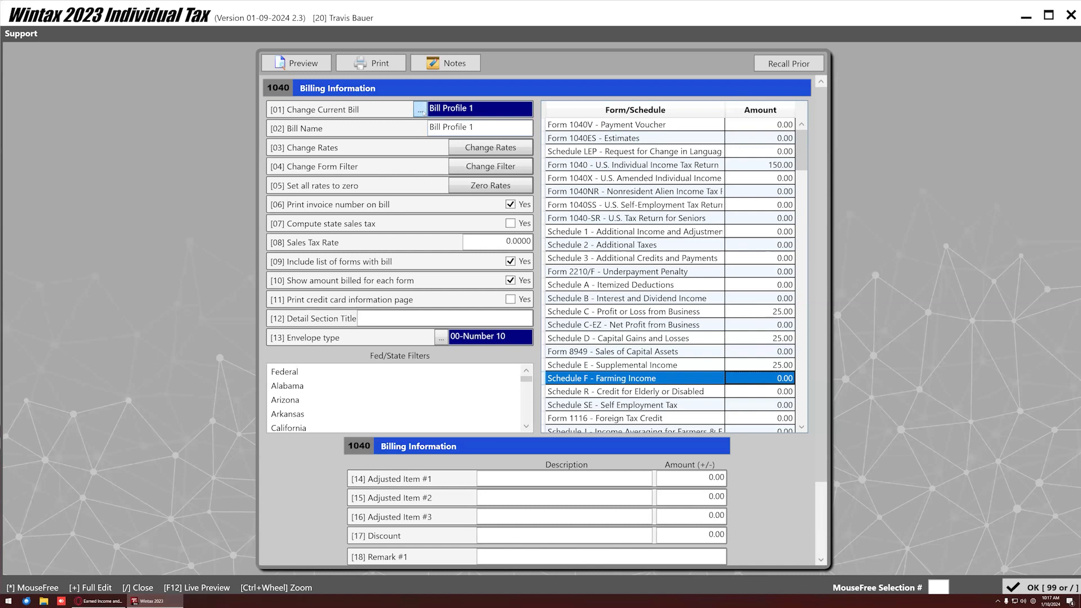
pyautogui.click(421, 109)
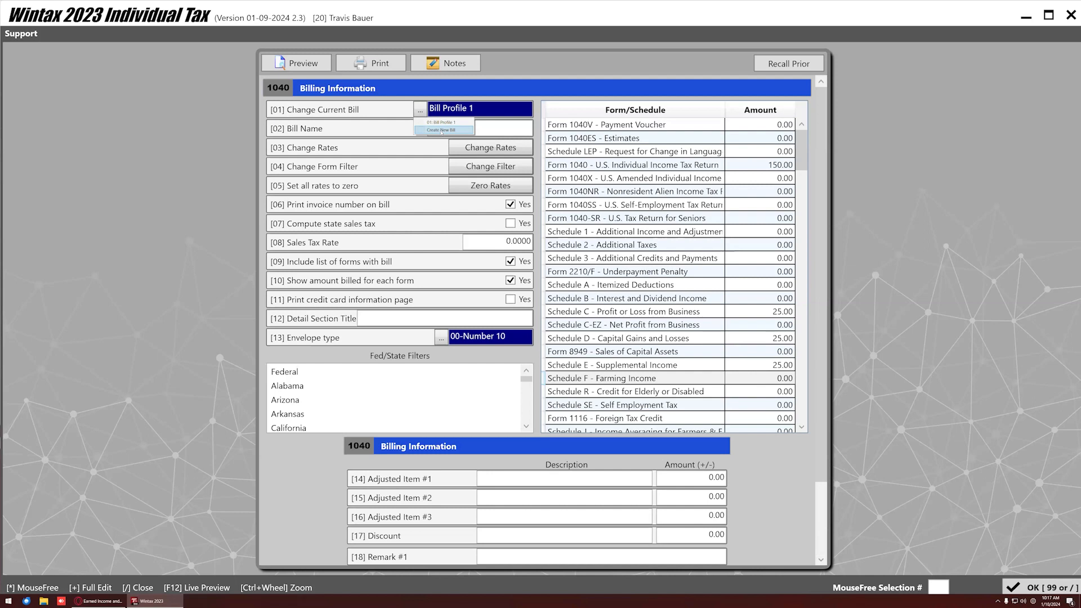
# Create Bill Profile 2, then switch back to Bill Profile 1 and review its rates.
pyautogui.click(445, 130)
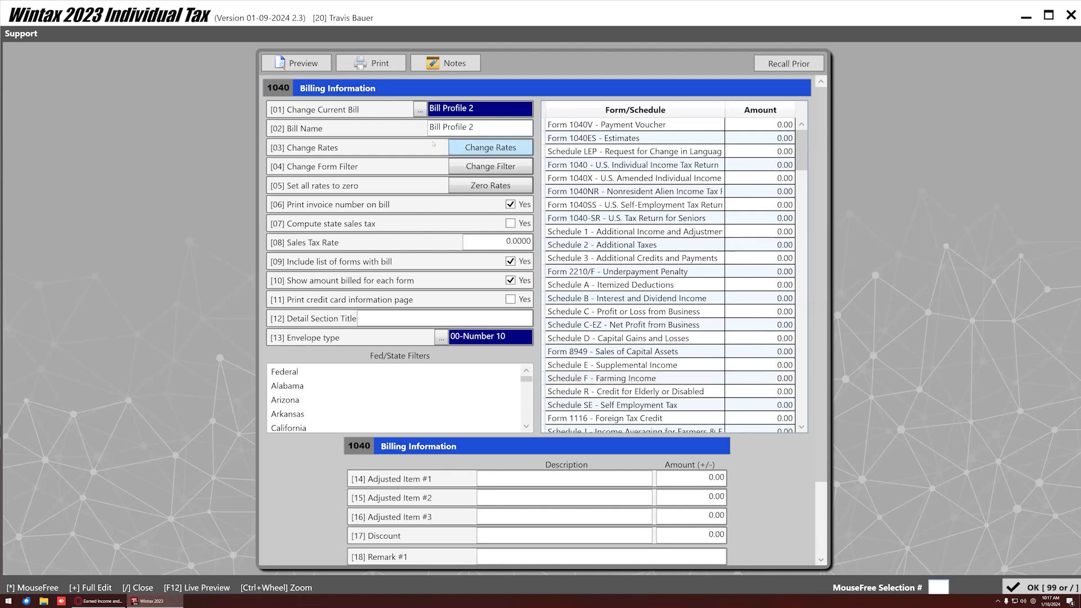
pyautogui.moveTo(488, 128); pyautogui.dragTo(418, 135)
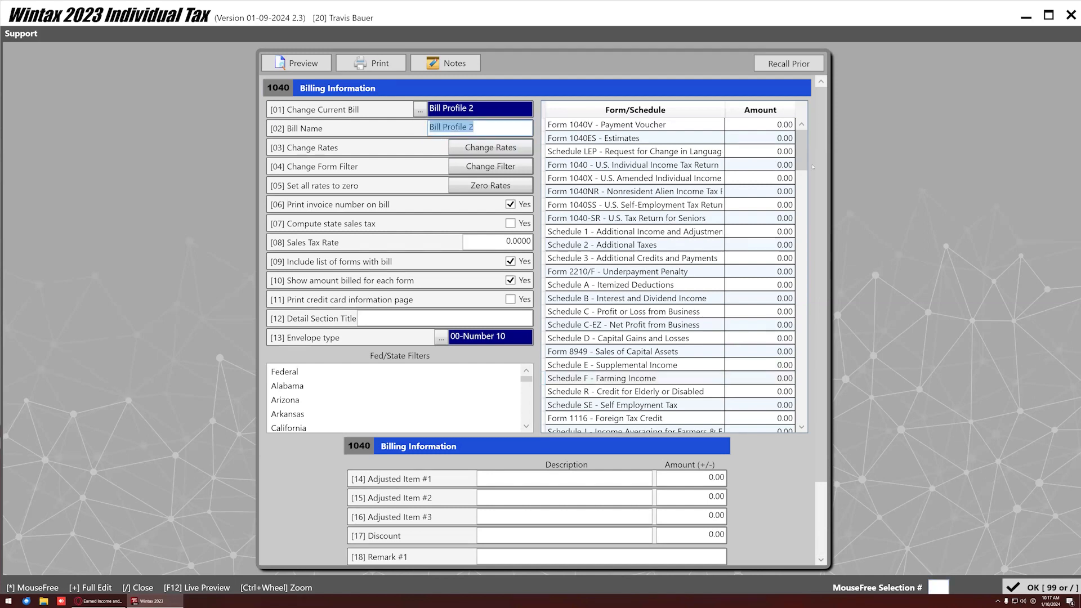
pyautogui.click(420, 110)
pyautogui.click(441, 123)
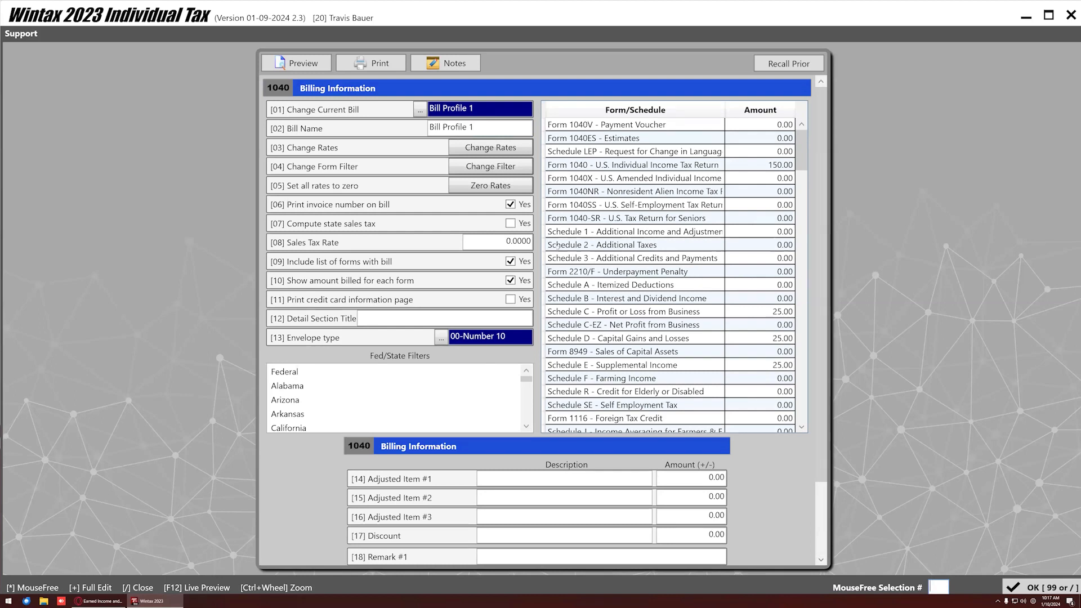
pyautogui.click(421, 109)
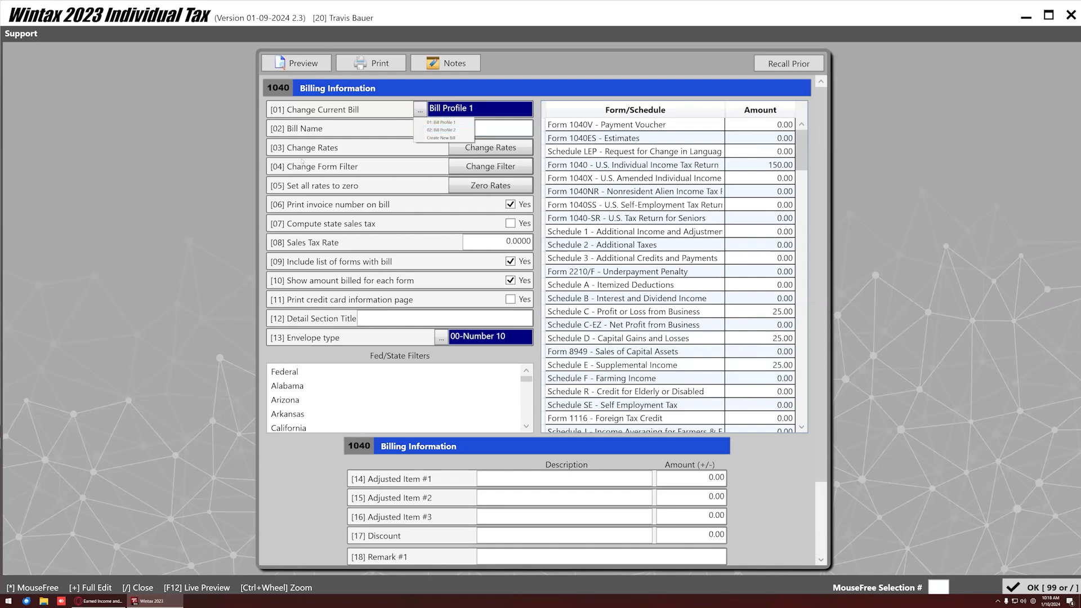
pyautogui.click(779, 179)
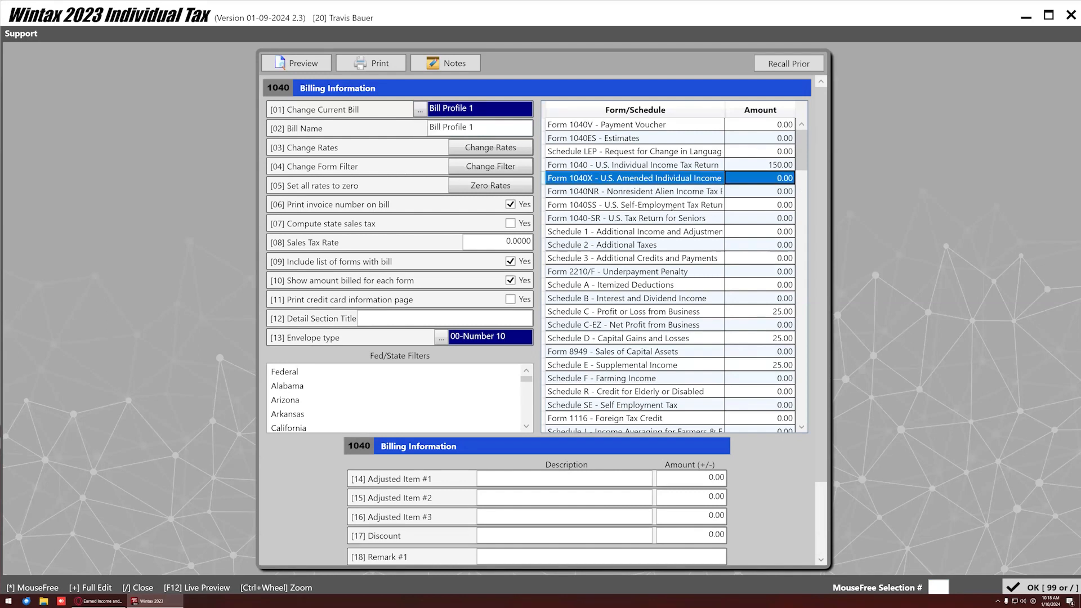
pyautogui.scroll(-2, 760, 369)
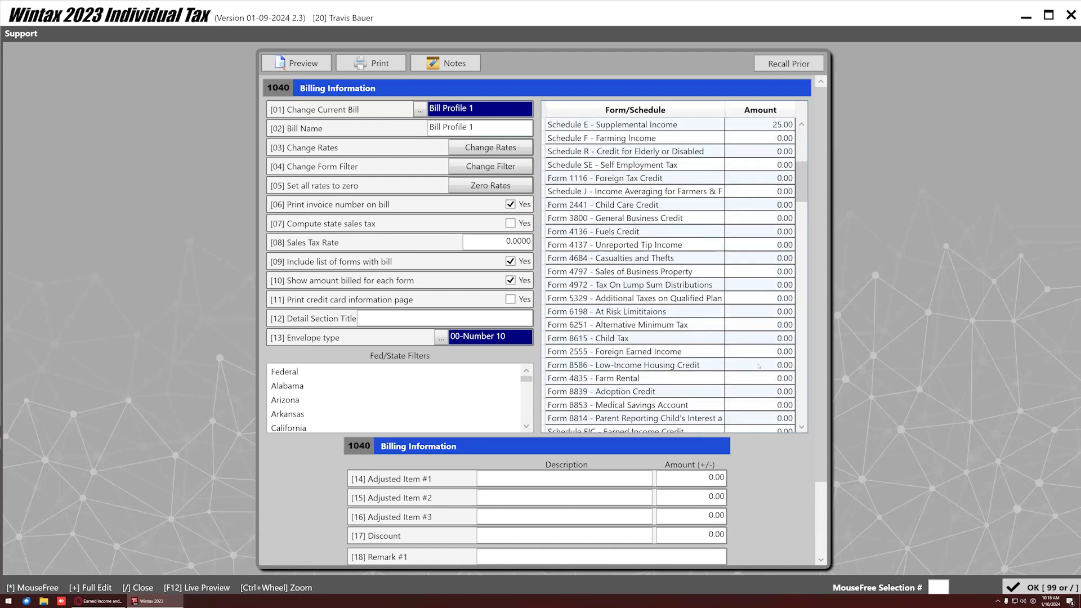
pyautogui.scroll(6, 758, 363)
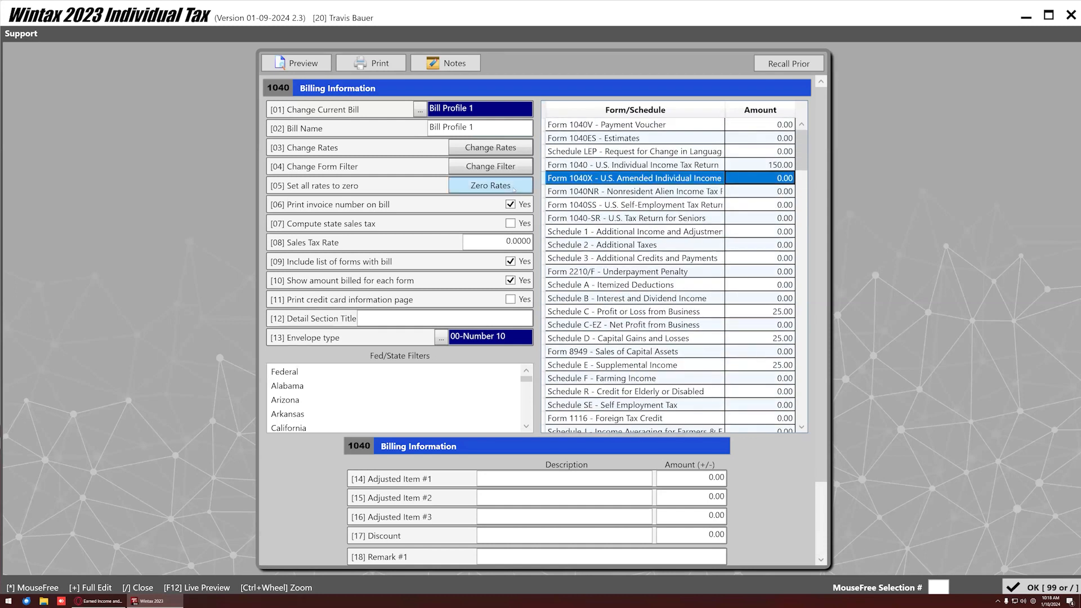
# Zero all Bill Profile 1 rates and re-enter 150.00 for Form 1040.
pyautogui.click(514, 188)
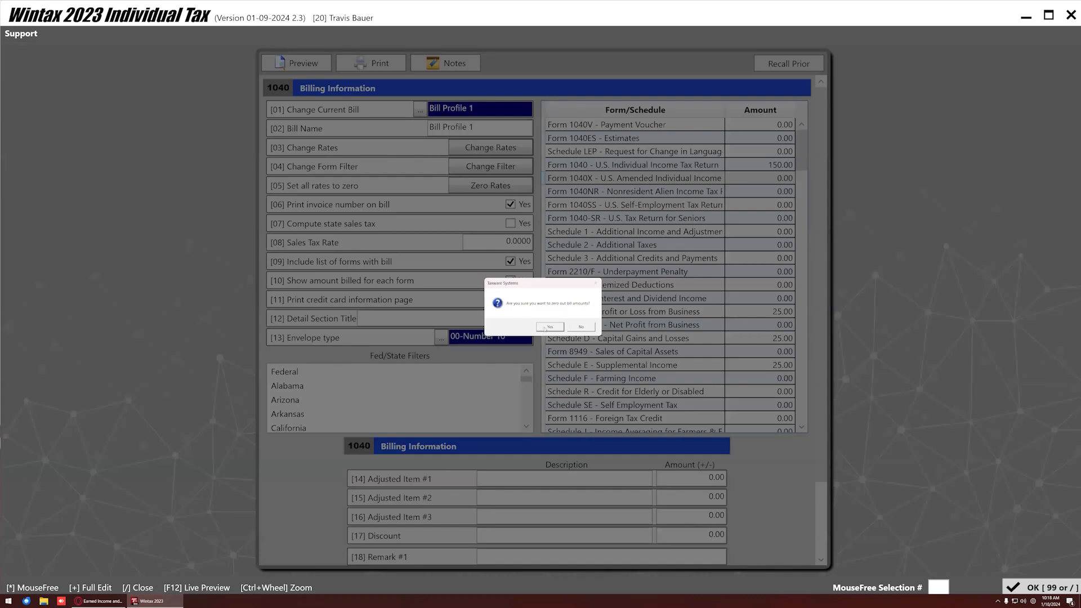
pyautogui.click(544, 328)
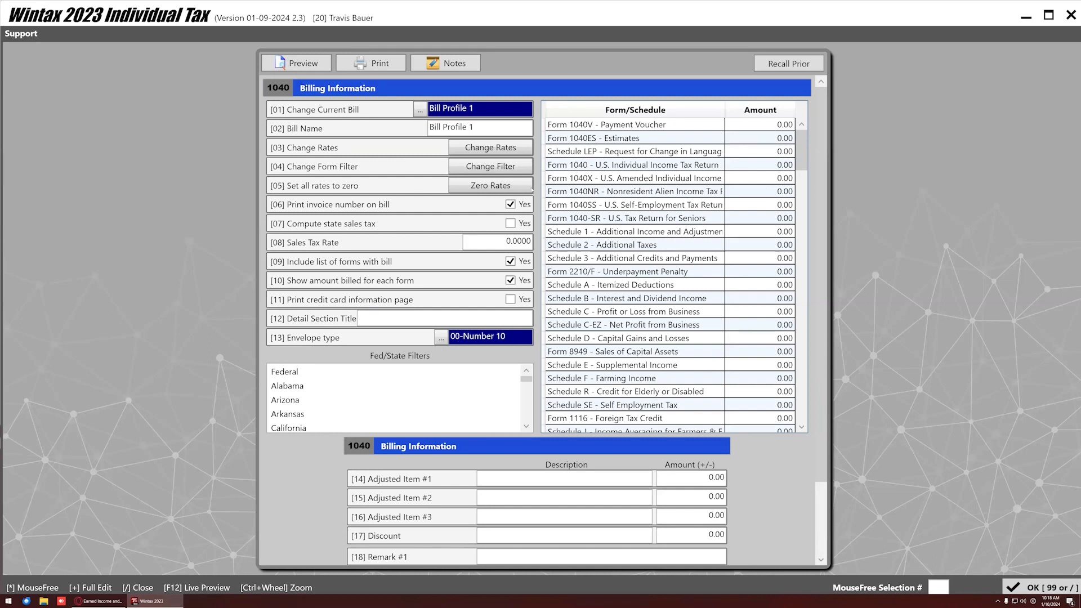
pyautogui.click(775, 164)
pyautogui.write('150')
pyautogui.press('Return')
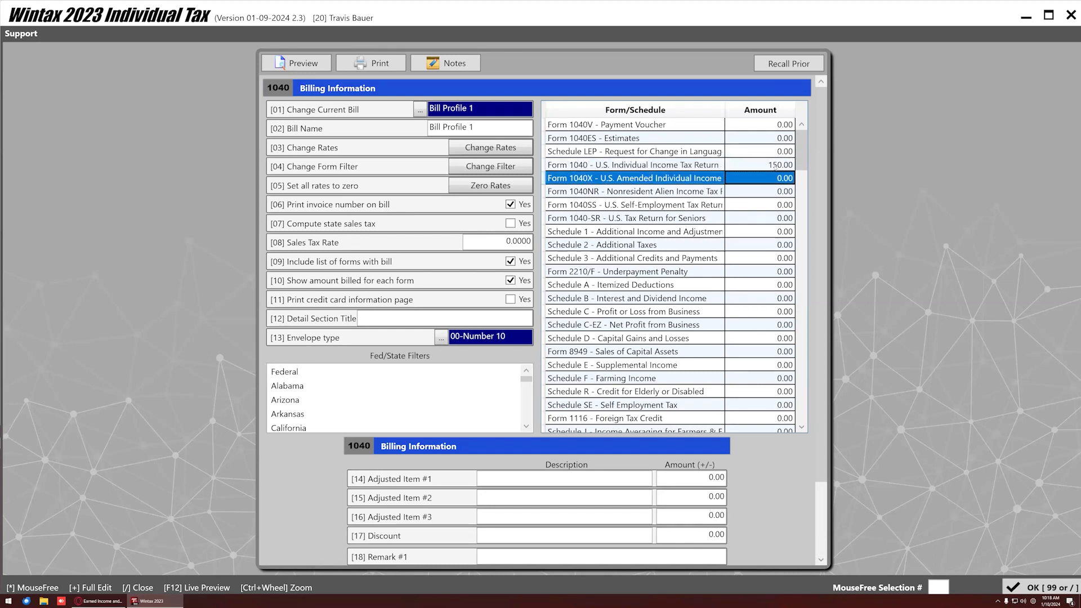
pyautogui.click(298, 63)
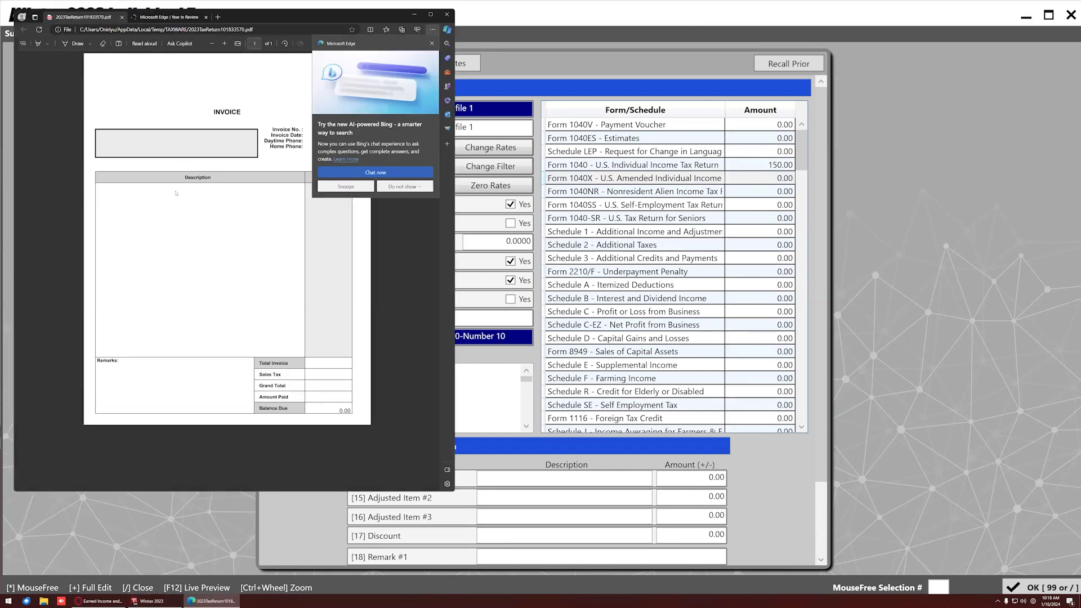
# Dismiss the Bing popup and close the invoice PDF in Edge.
pyautogui.click(432, 44)
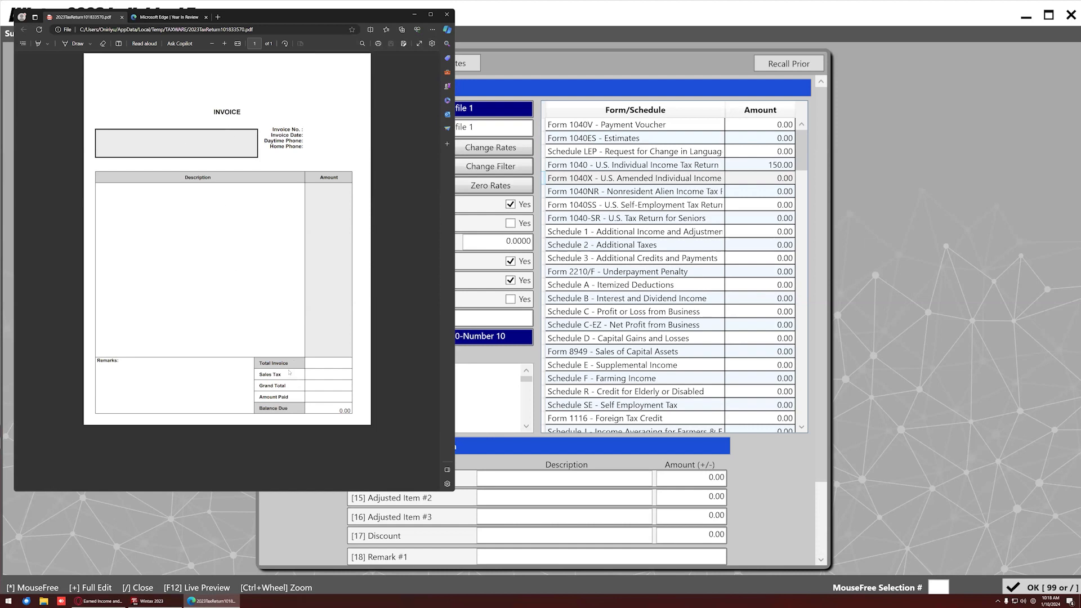
pyautogui.click(446, 16)
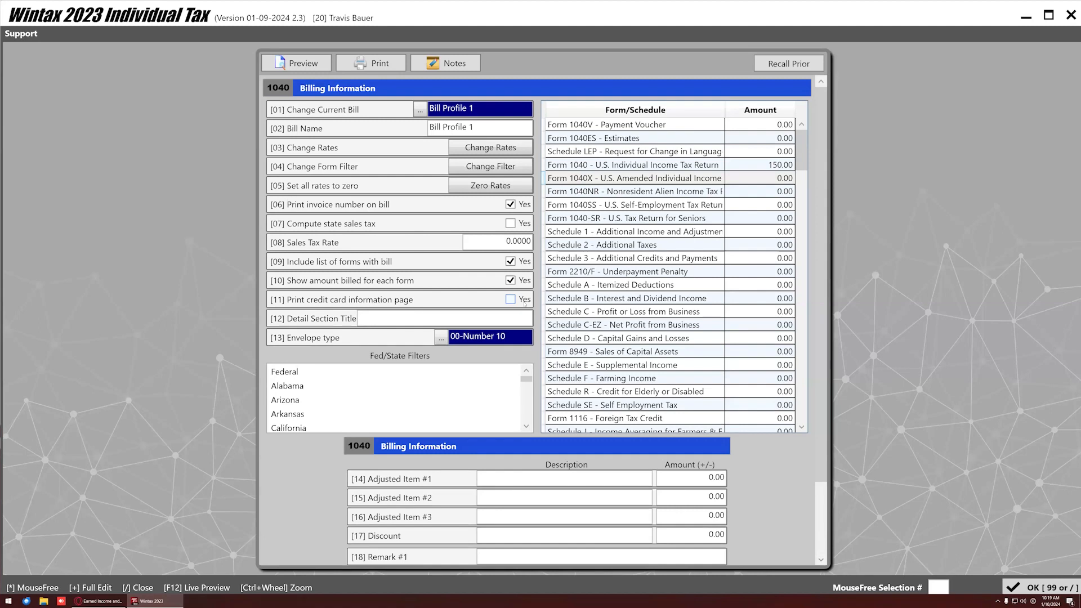
# Look over the billing form and close the Billing Information screen.
pyautogui.scroll(-3, 559, 293)
pyautogui.scroll(-3, 559, 292)
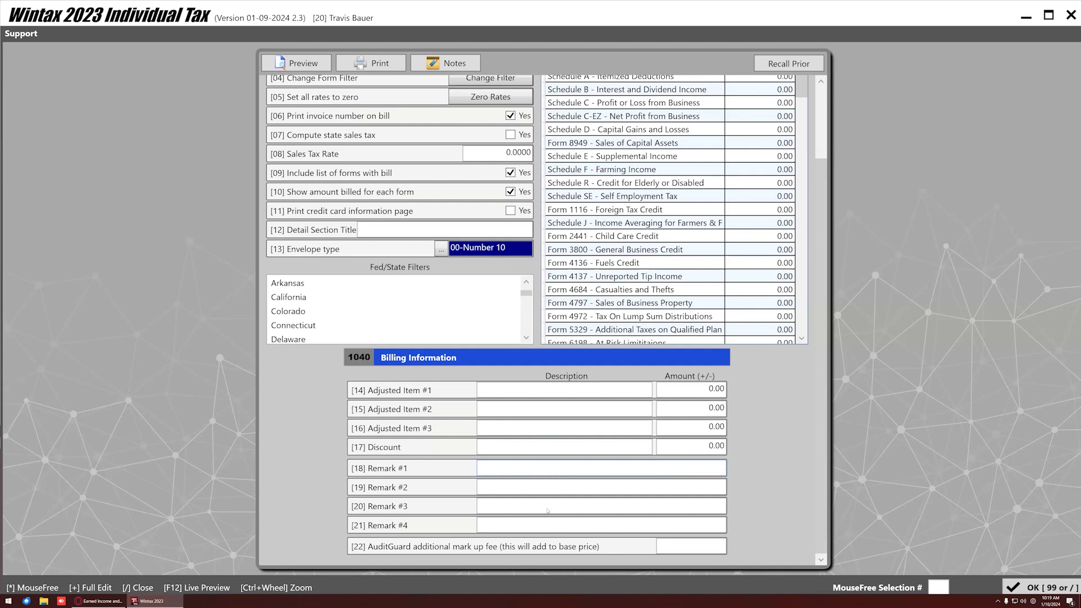
pyautogui.scroll(2, 544, 482)
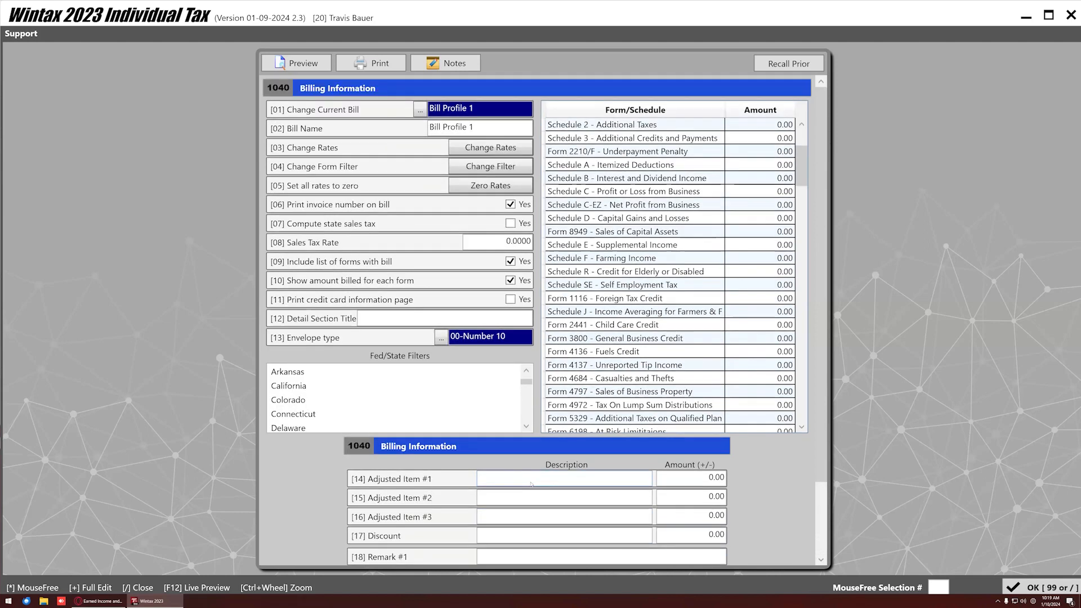
pyautogui.scroll(-4, 694, 247)
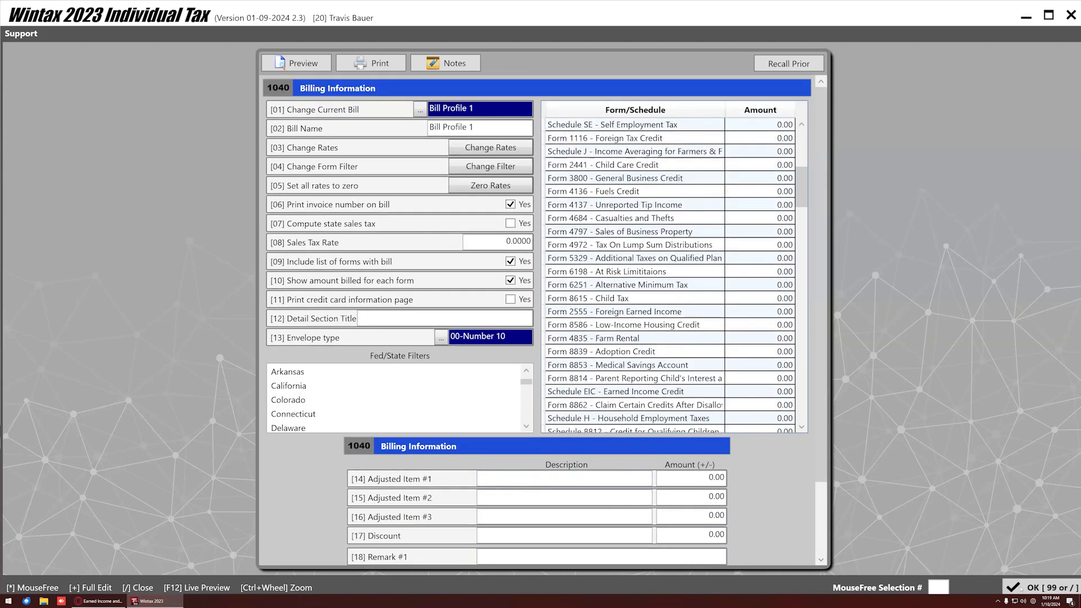
pyautogui.click(1042, 588)
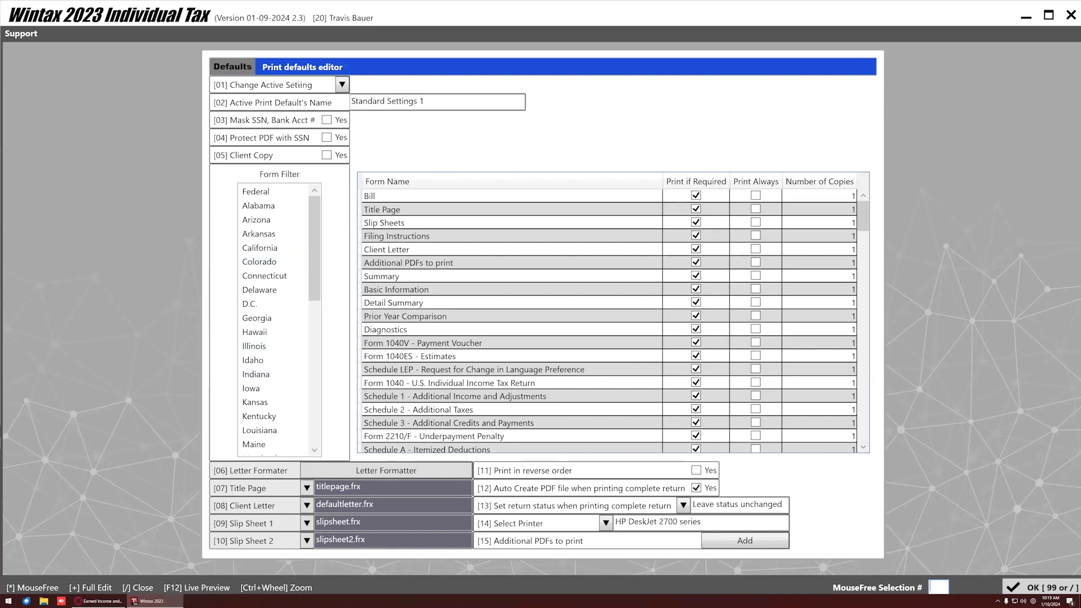
pyautogui.click(341, 84)
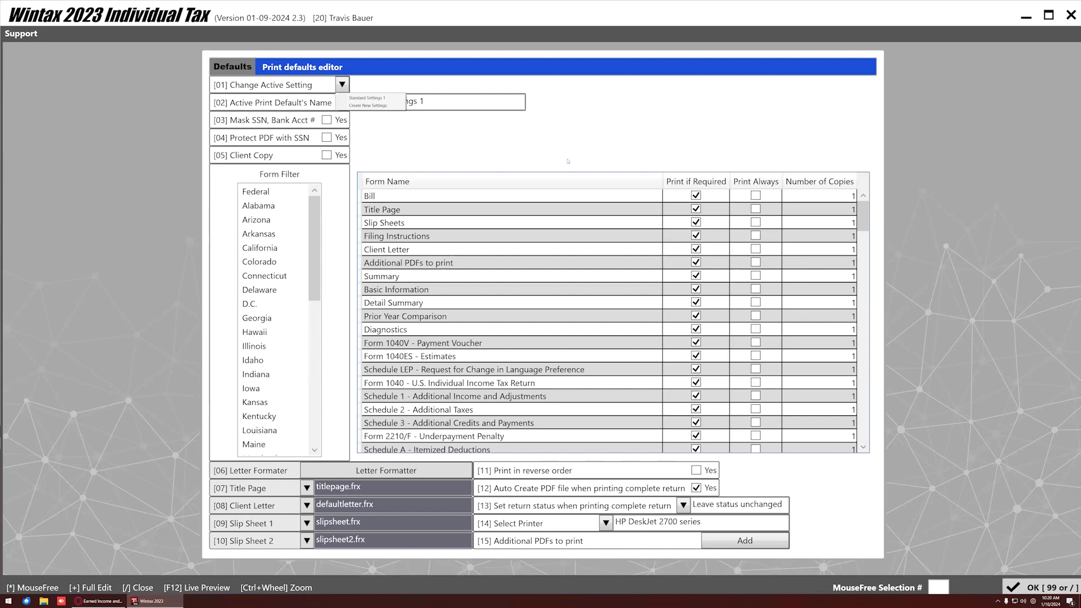
pyautogui.click(516, 192)
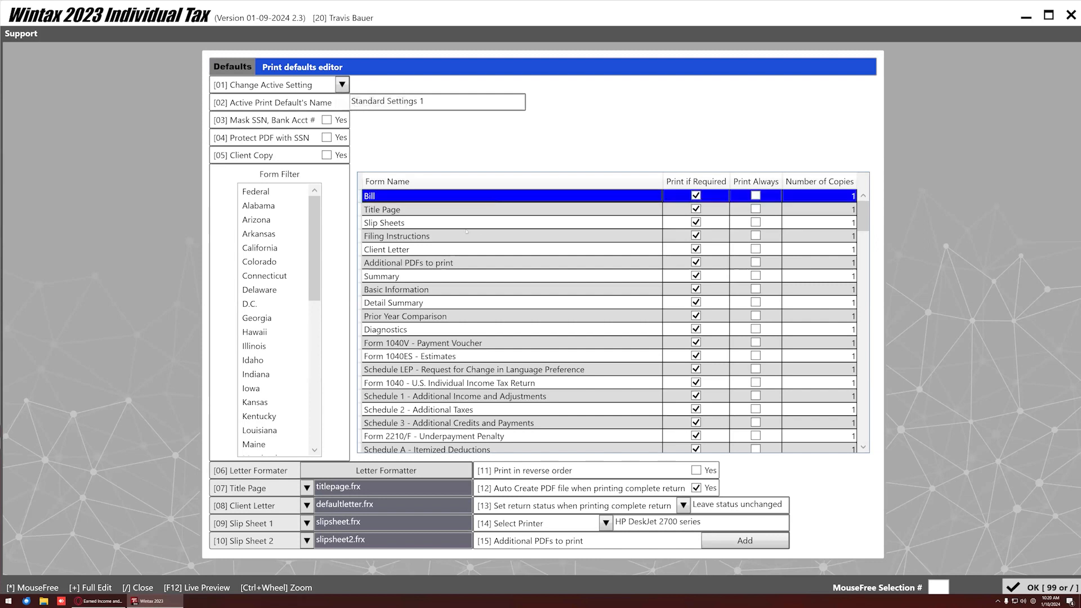
pyautogui.moveTo(430, 210); pyautogui.dragTo(555, 268)
pyautogui.click(695, 249)
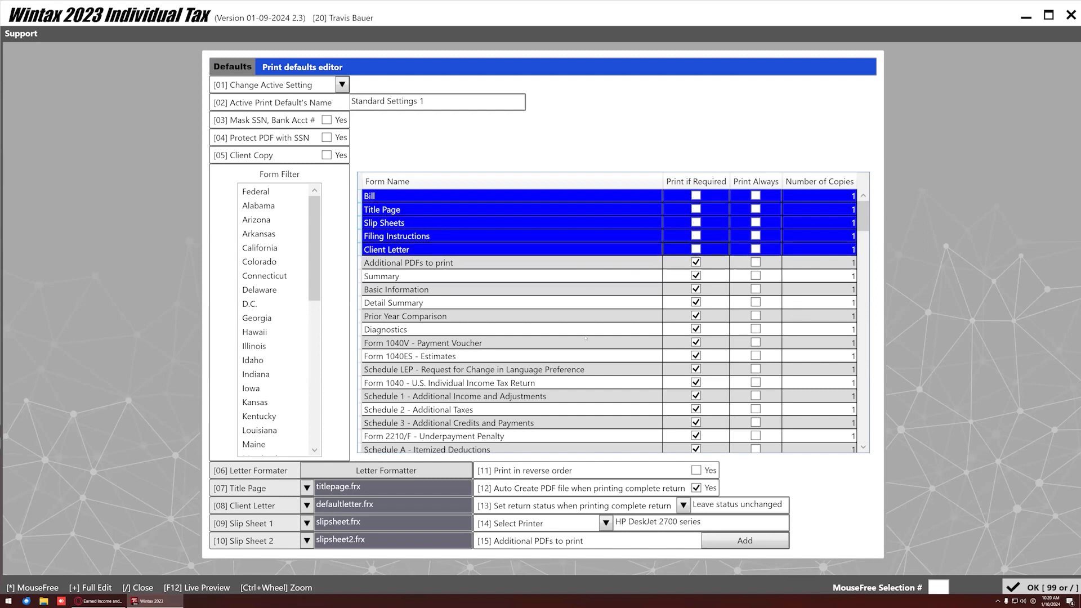
pyautogui.click(696, 249)
pyautogui.click(517, 148)
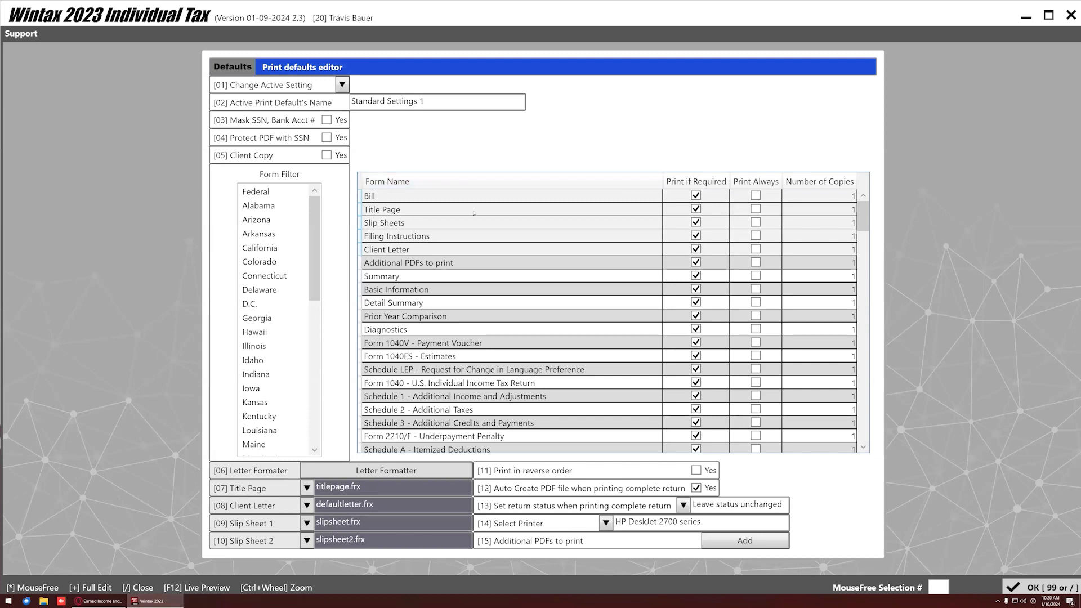
pyautogui.scroll(-5, 405, 275)
pyautogui.scroll(-20, 405, 274)
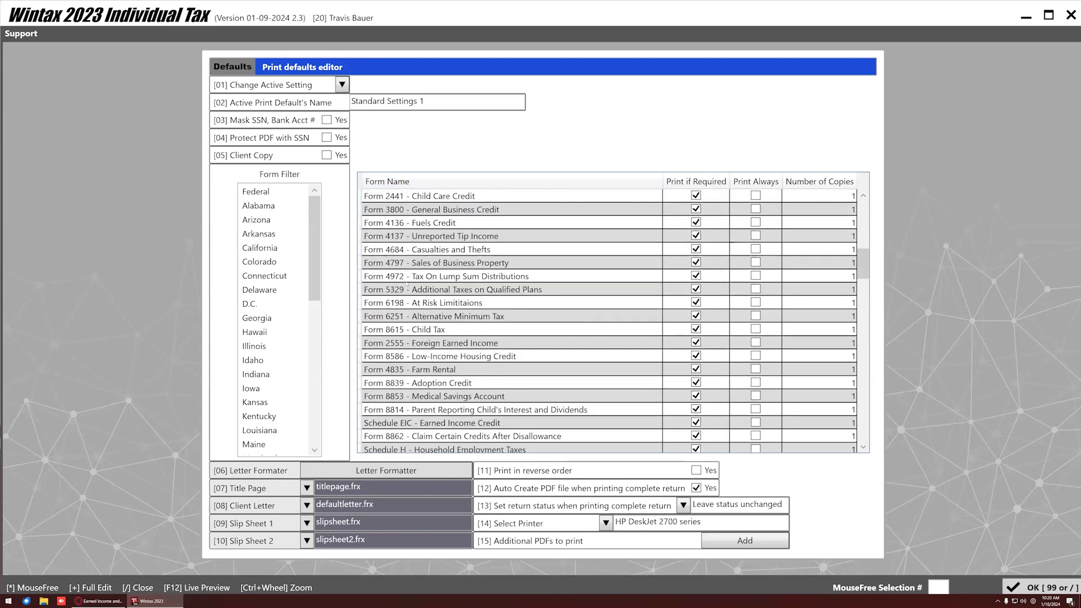
pyautogui.scroll(-5, 408, 313)
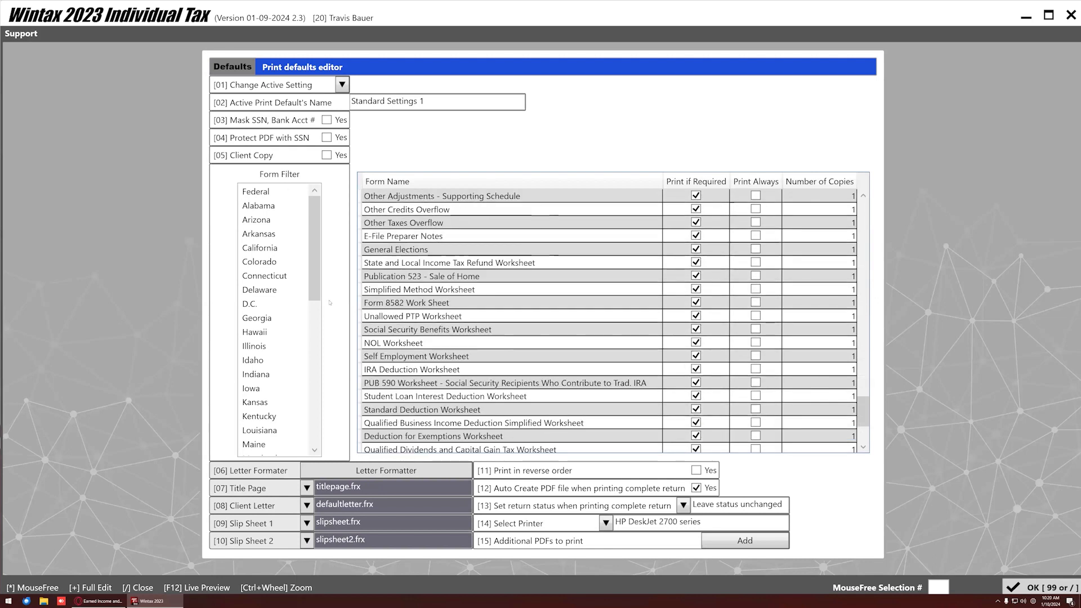
pyautogui.click(260, 248)
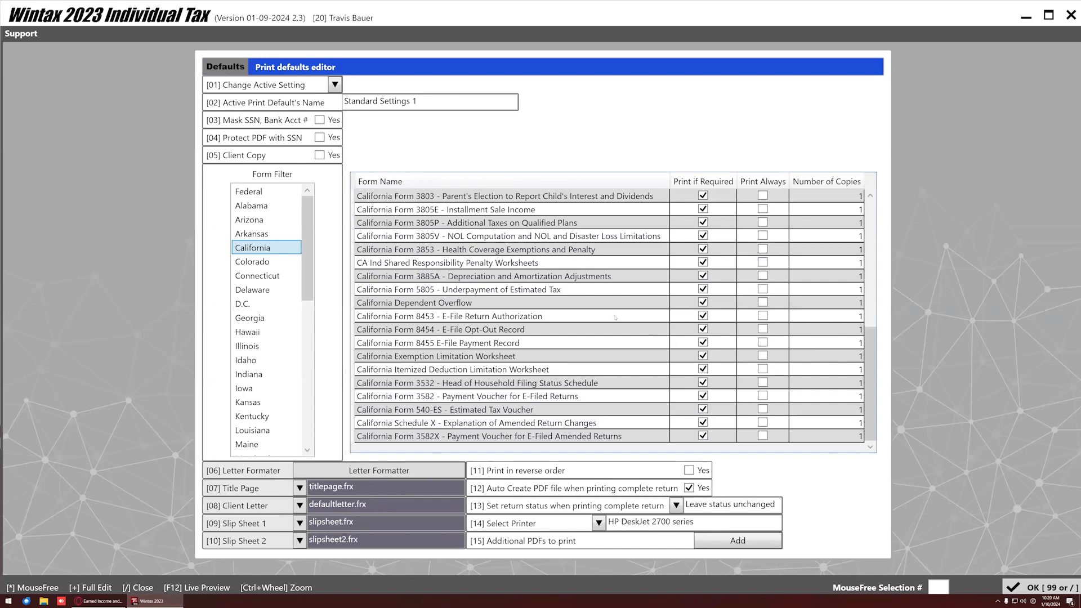
pyautogui.scroll(7, 628, 299)
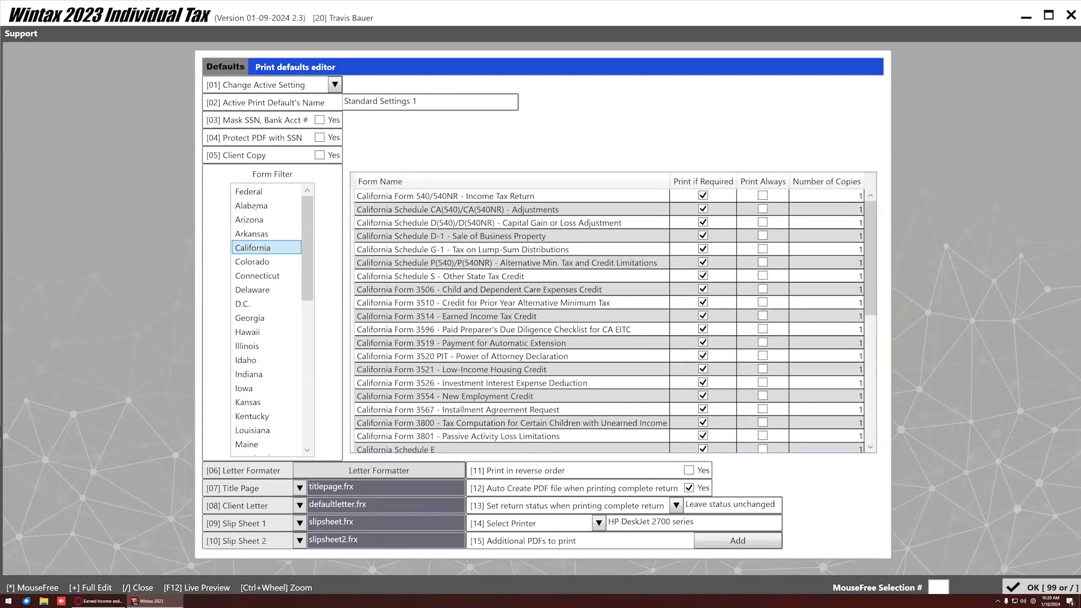
pyautogui.click(256, 197)
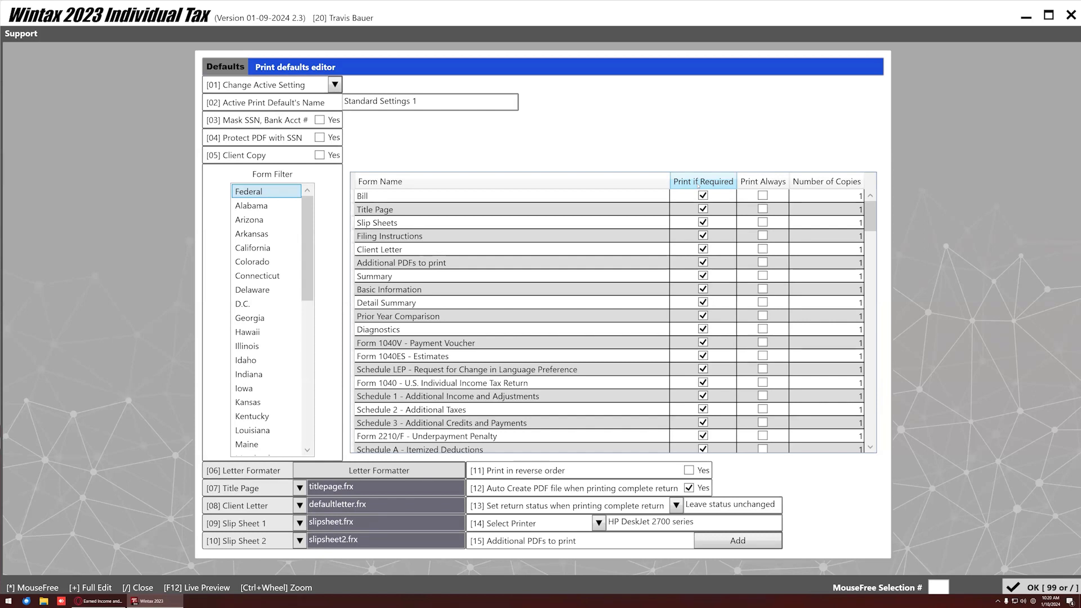
pyautogui.scroll(-4, 499, 396)
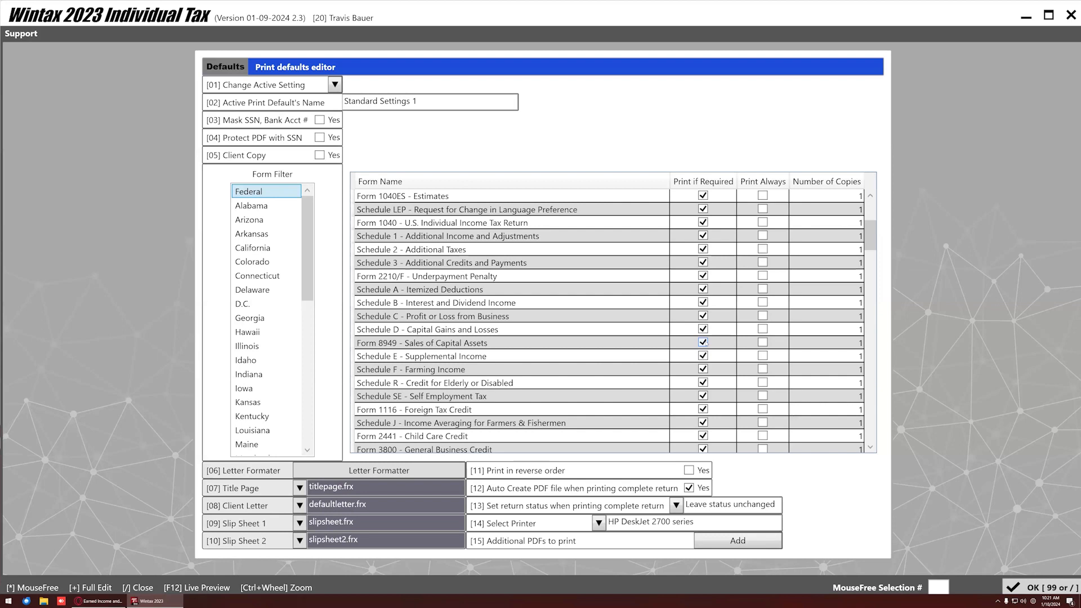
# Set Form 8949 to print always instead of if required, with 2 copies.
pyautogui.click(762, 342)
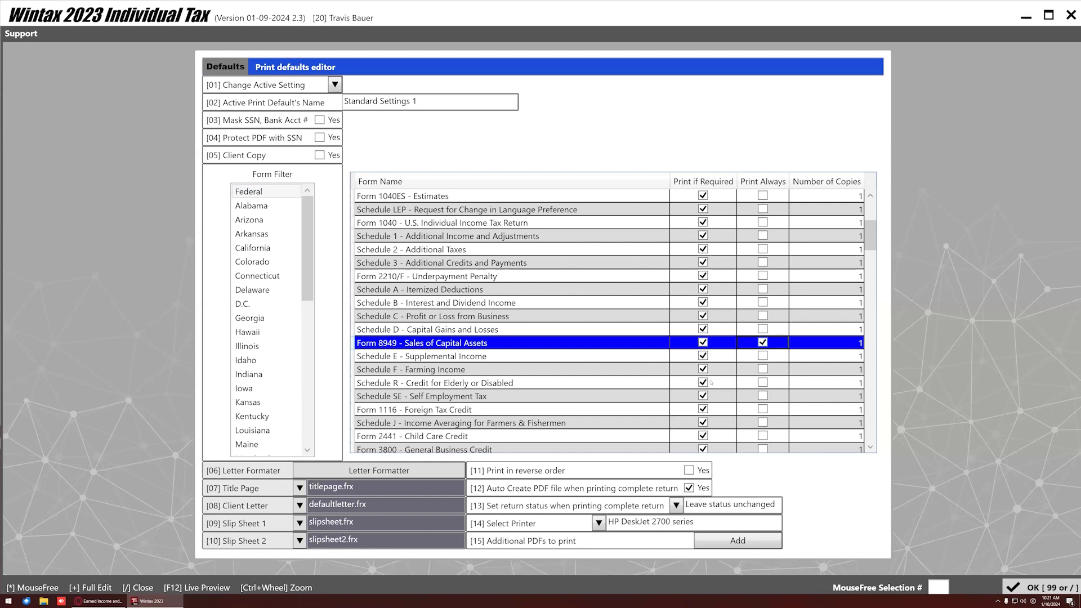
pyautogui.click(698, 342)
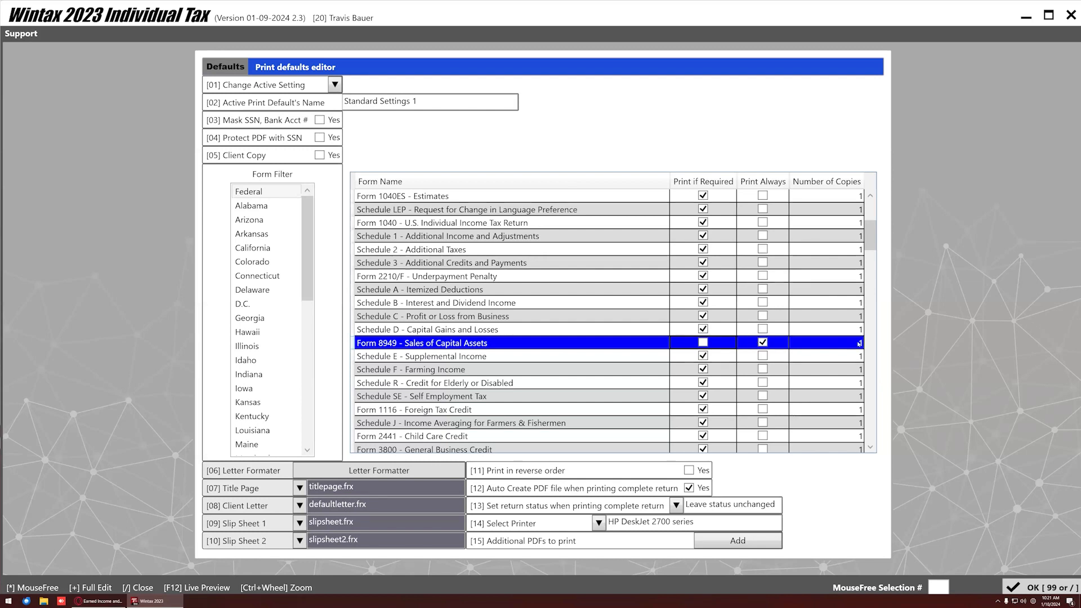
pyautogui.write('2')
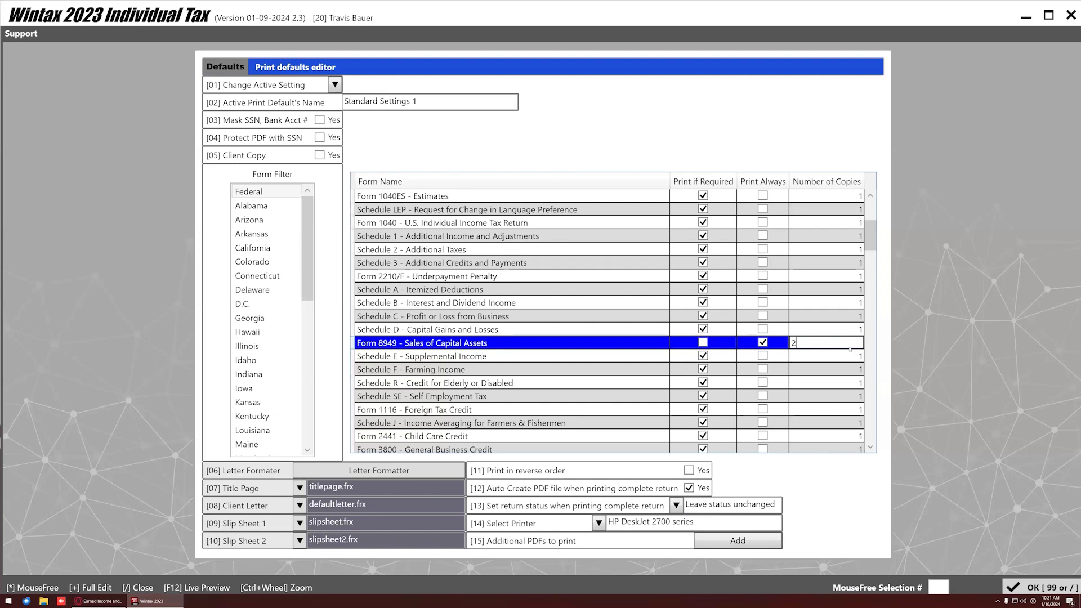
pyautogui.click(846, 353)
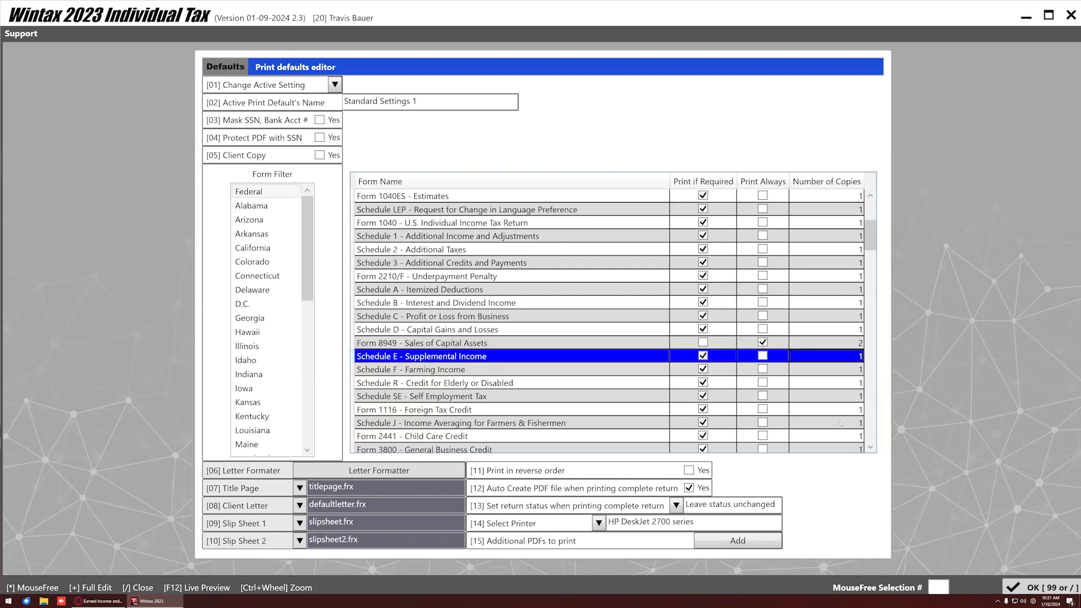
pyautogui.press('Up')
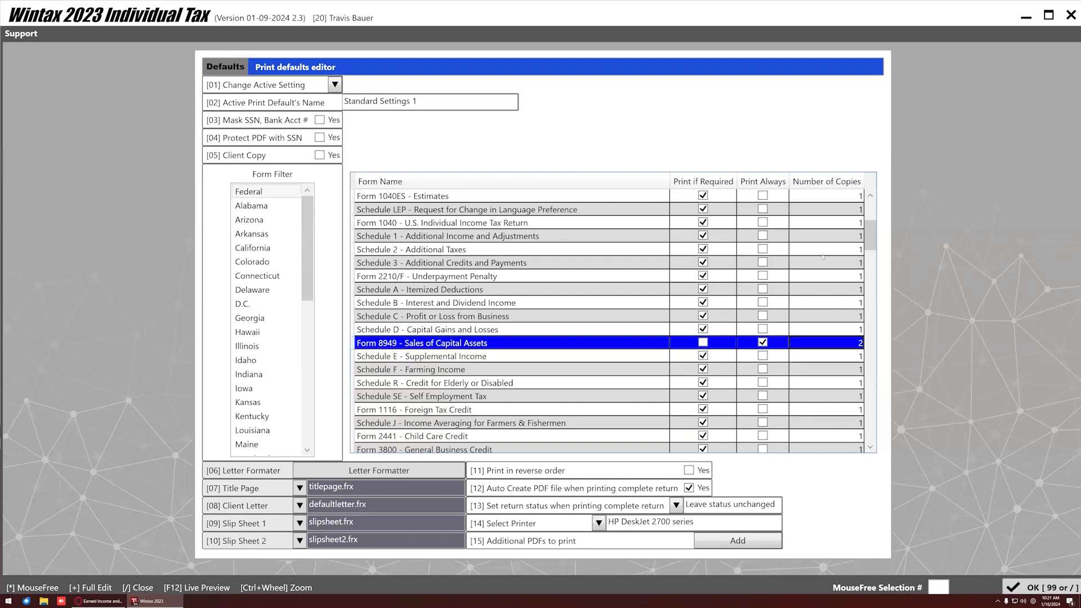
# Give Schedules 2, A, C and R 2 copies each.
pyautogui.keyDown('ctrl'); pyautogui.click(818, 249); pyautogui.keyUp('ctrl')
pyautogui.keyDown('ctrl'); pyautogui.click(821, 290); pyautogui.keyUp('ctrl')
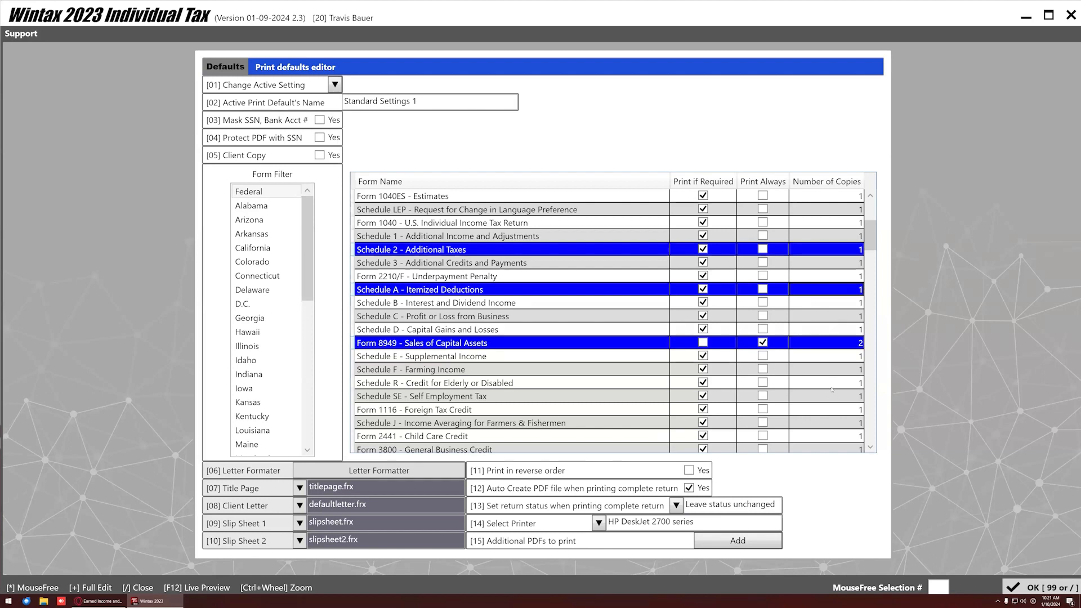
pyautogui.keyDown('ctrl'); pyautogui.click(827, 316); pyautogui.keyUp('ctrl')
pyautogui.keyDown('ctrl'); pyautogui.click(832, 383); pyautogui.keyUp('ctrl')
pyautogui.write('2')
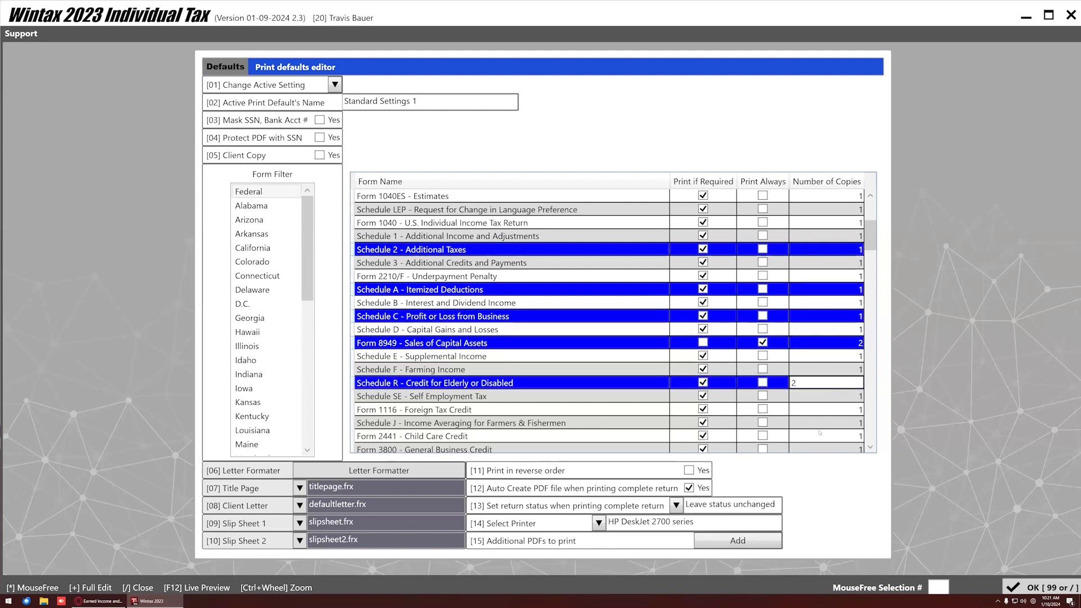
pyautogui.click(820, 433)
# Set every form to 3 copies, then back to 1, and clear Form 8949's Print Always.
pyautogui.click(809, 381)
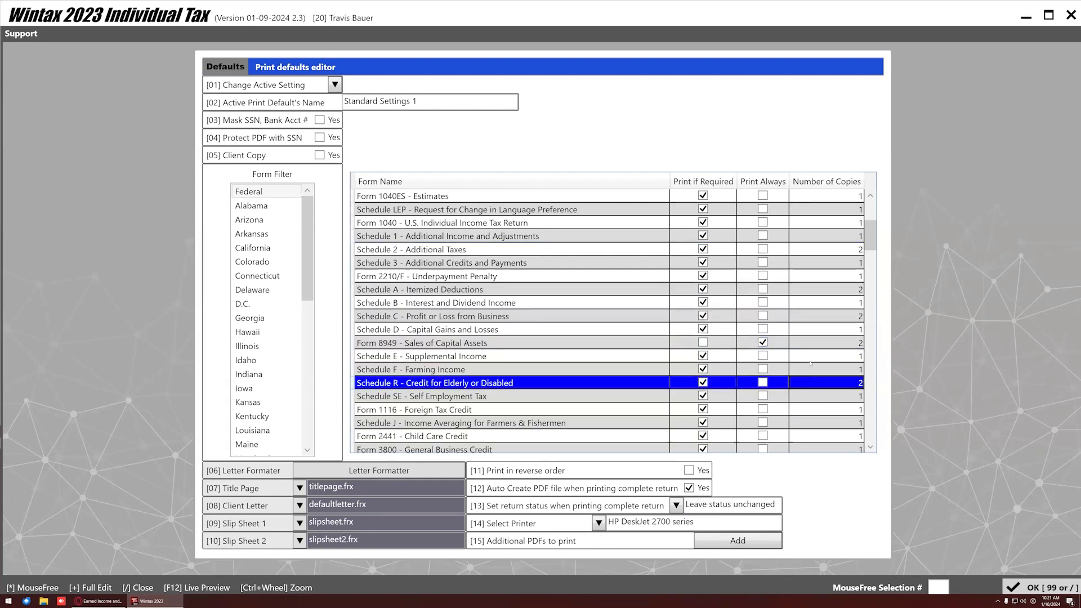
pyautogui.hotkey('ctrl', 'a')
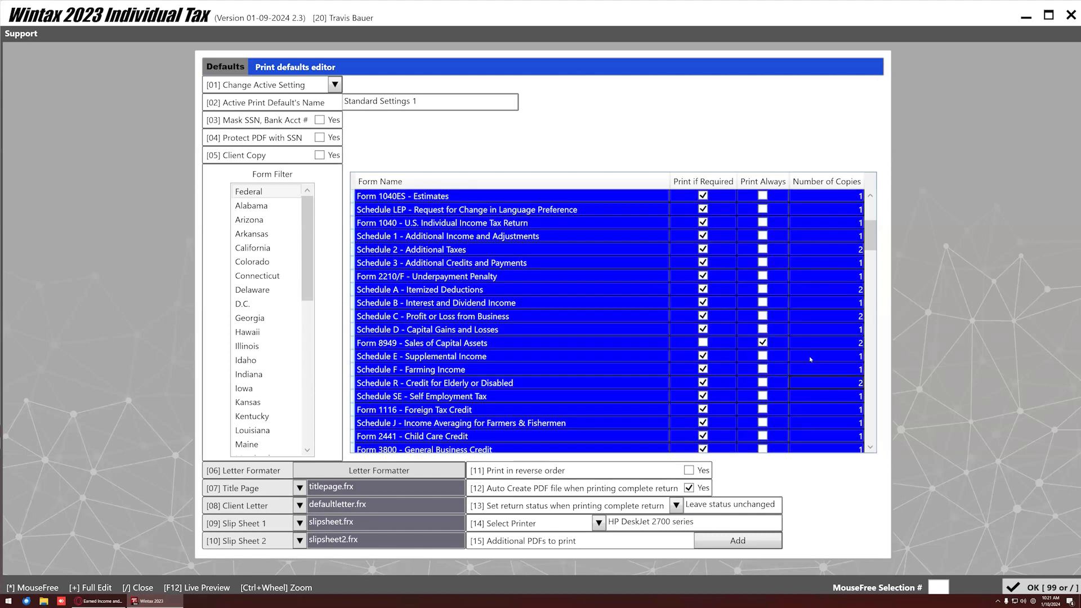
pyautogui.write('3')
pyautogui.click(812, 322)
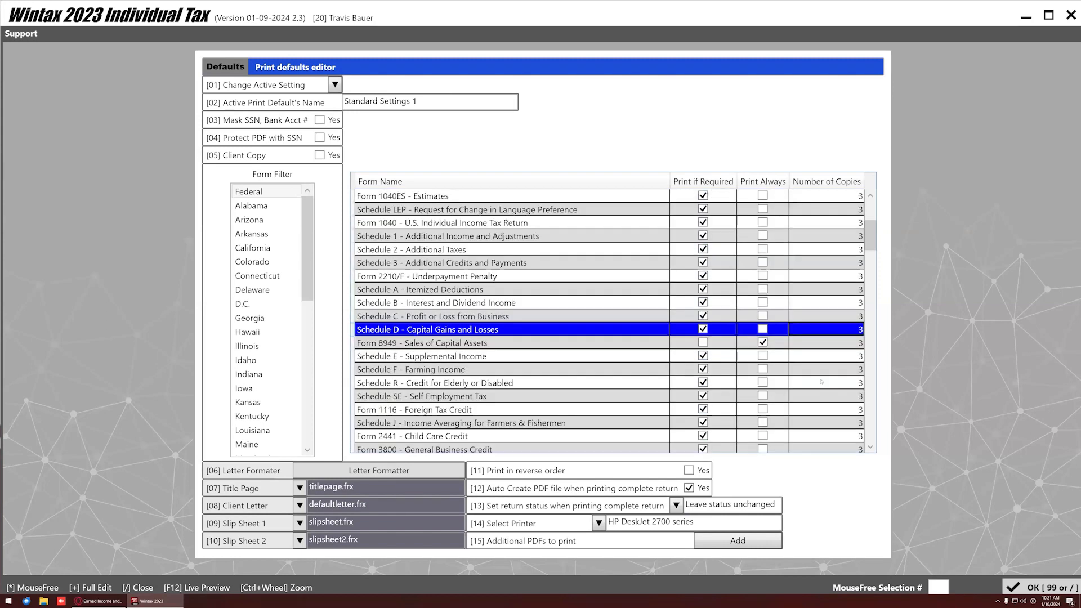
pyautogui.hotkey('ctrl', 'a')
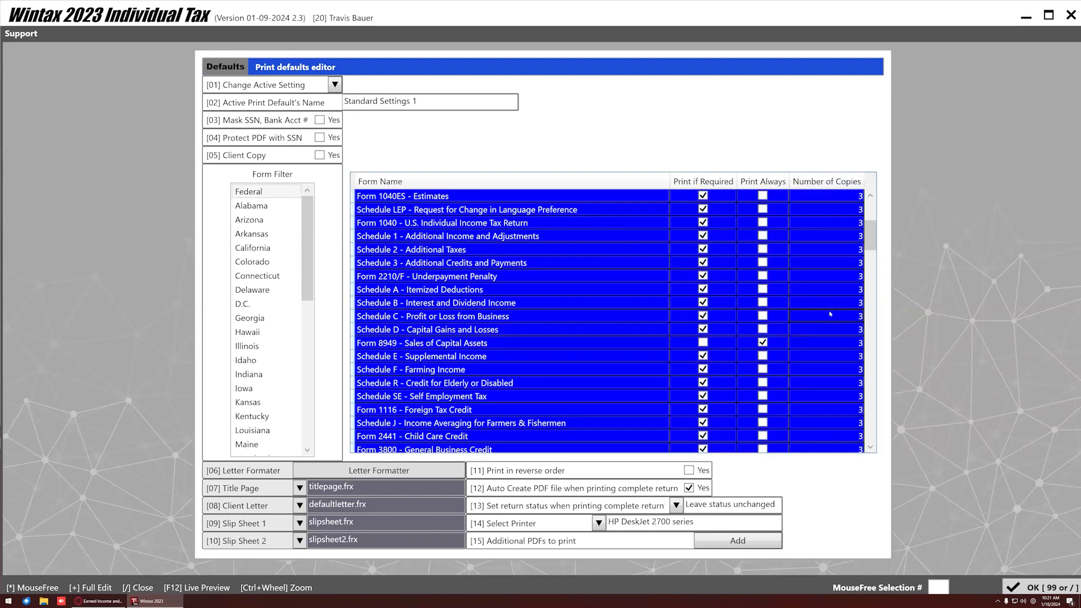
pyautogui.write('1')
pyautogui.click(828, 285)
pyautogui.click(762, 343)
pyautogui.click(762, 343)
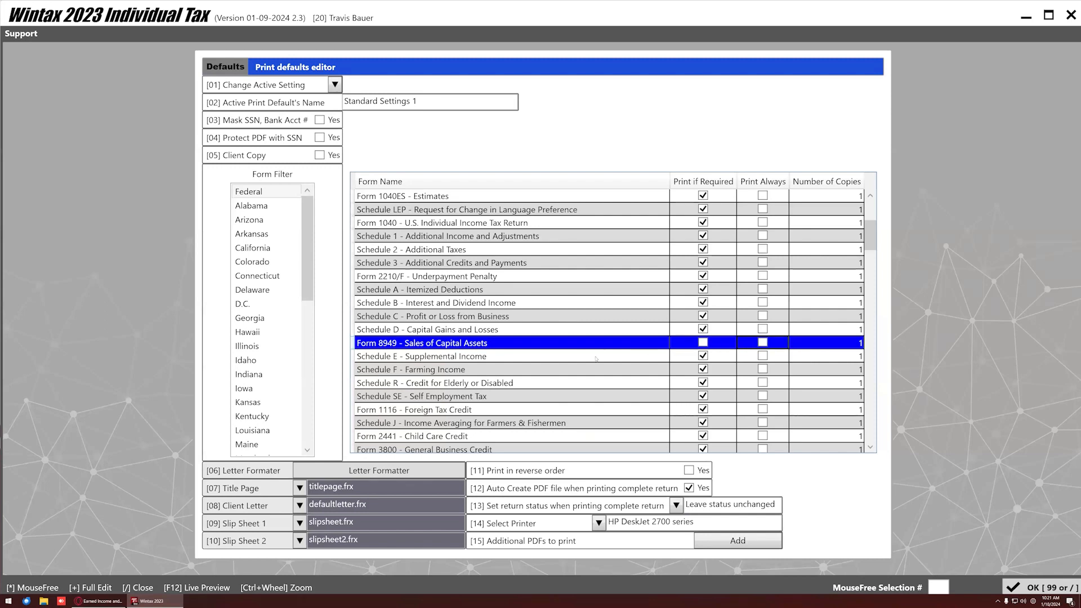
# Restore print-if-required on Form 8949, then tick [03] Mask SSN, Bank Acct # and [04] Protect PDF with SSN.
pyautogui.click(703, 342)
pyautogui.scroll(3, 438, 277)
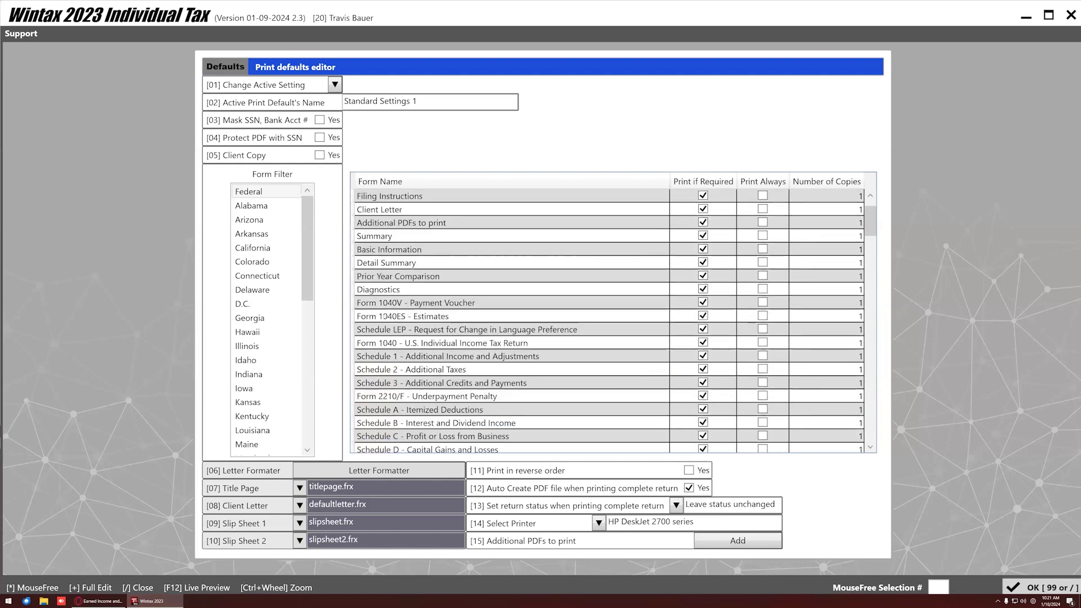
pyautogui.scroll(-1, 444, 397)
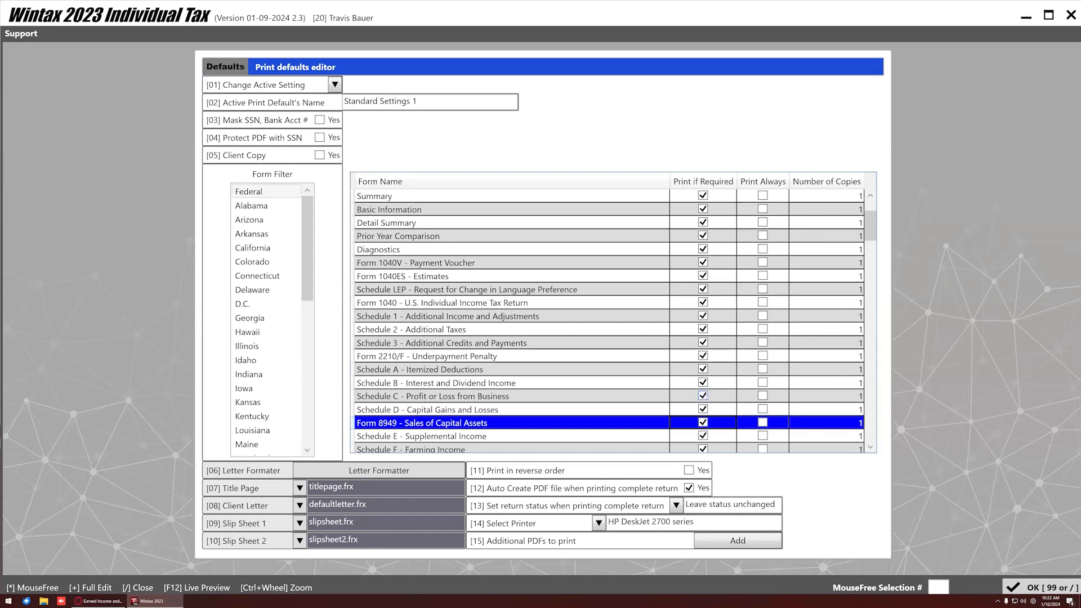
pyautogui.click(703, 396)
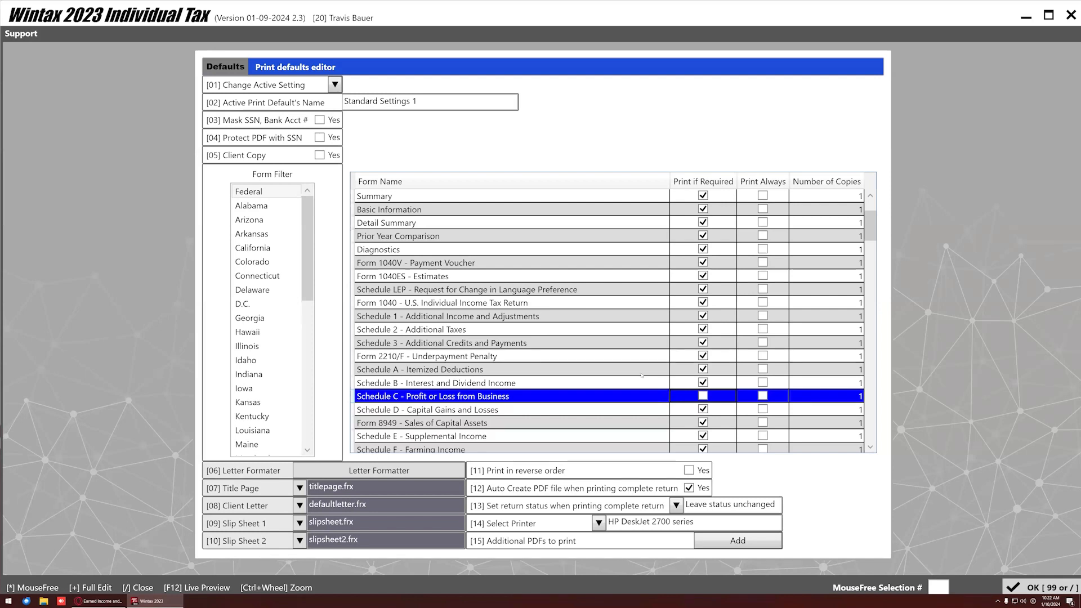
pyautogui.click(703, 395)
pyautogui.click(319, 120)
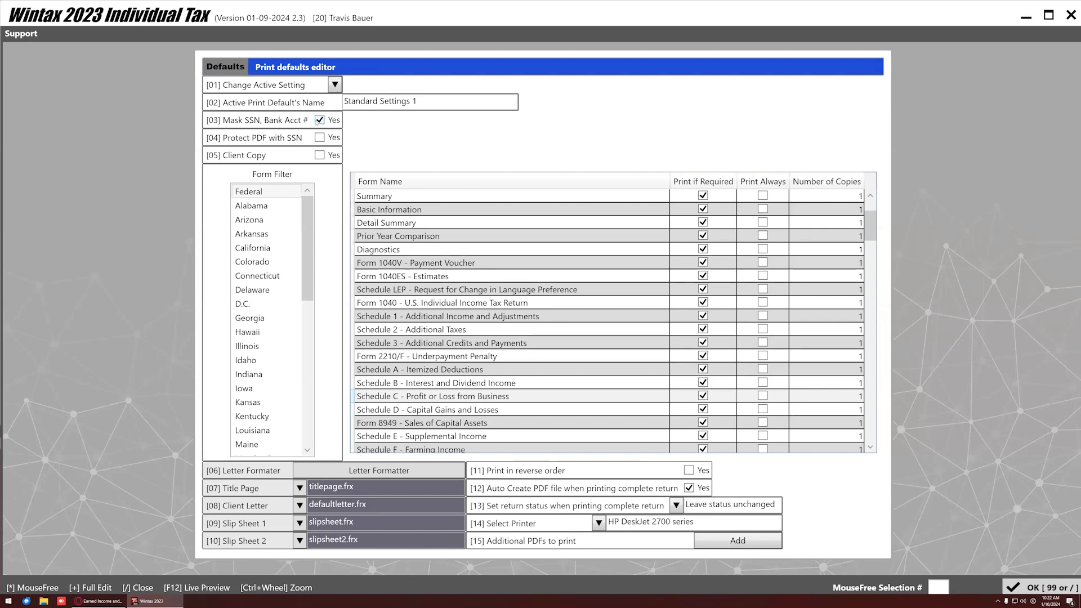
pyautogui.click(320, 138)
# Untick [04] Protect PDF with SSN and [03] Mask SSN, Bank Acct #, leaving [05] Client Copy off.
pyautogui.click(319, 138)
pyautogui.click(319, 120)
pyautogui.click(319, 155)
pyautogui.click(319, 155)
pyautogui.scroll(-3, 244, 409)
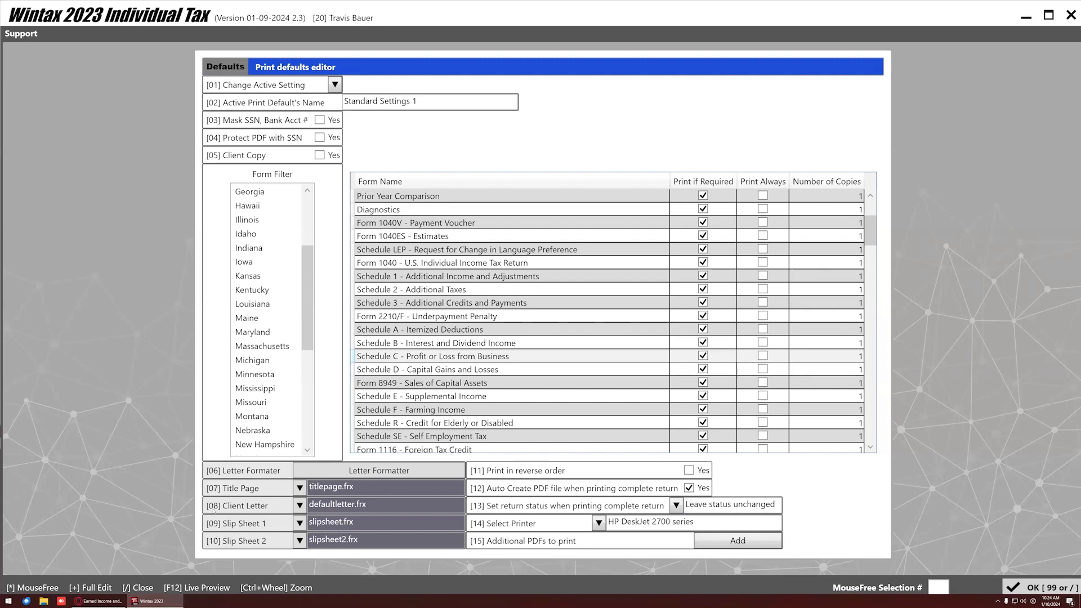
pyautogui.click(737, 540)
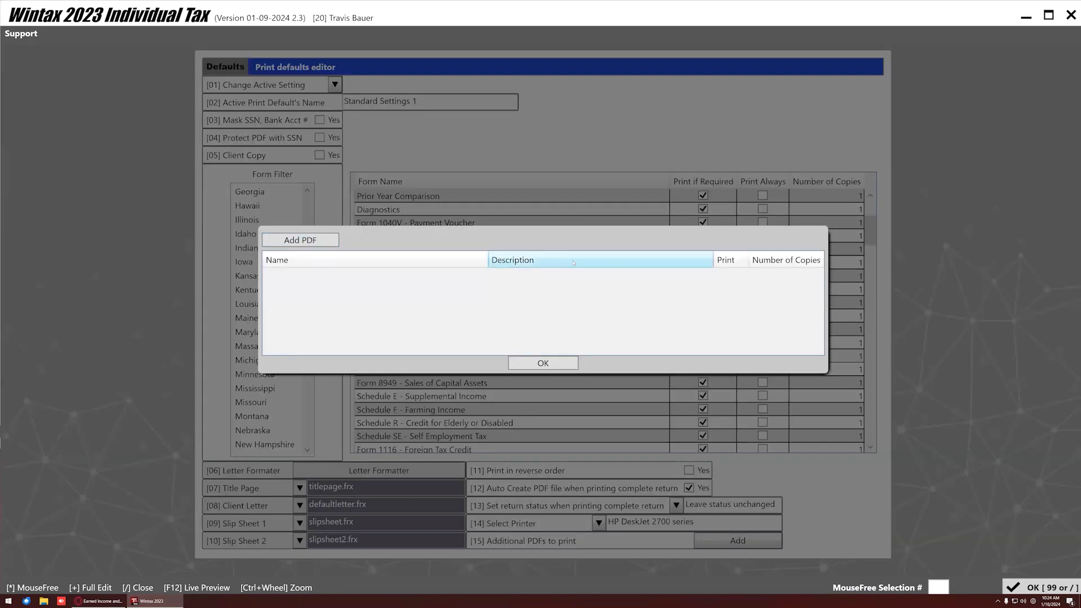
pyautogui.click(542, 363)
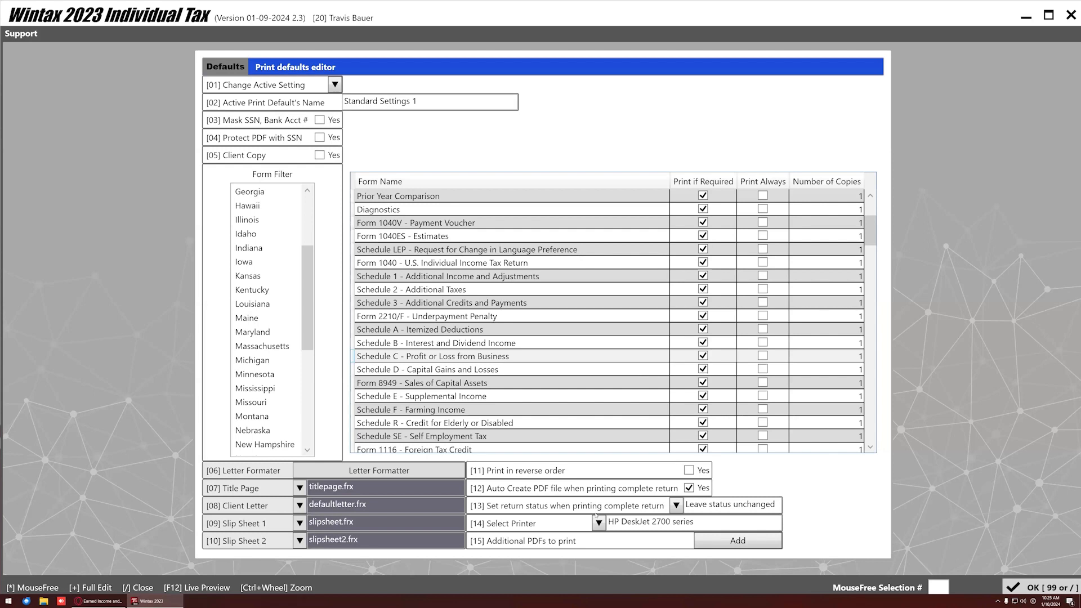
# Set [13] Set return status to 01-Complete for complete-return printing.
pyautogui.click(675, 505)
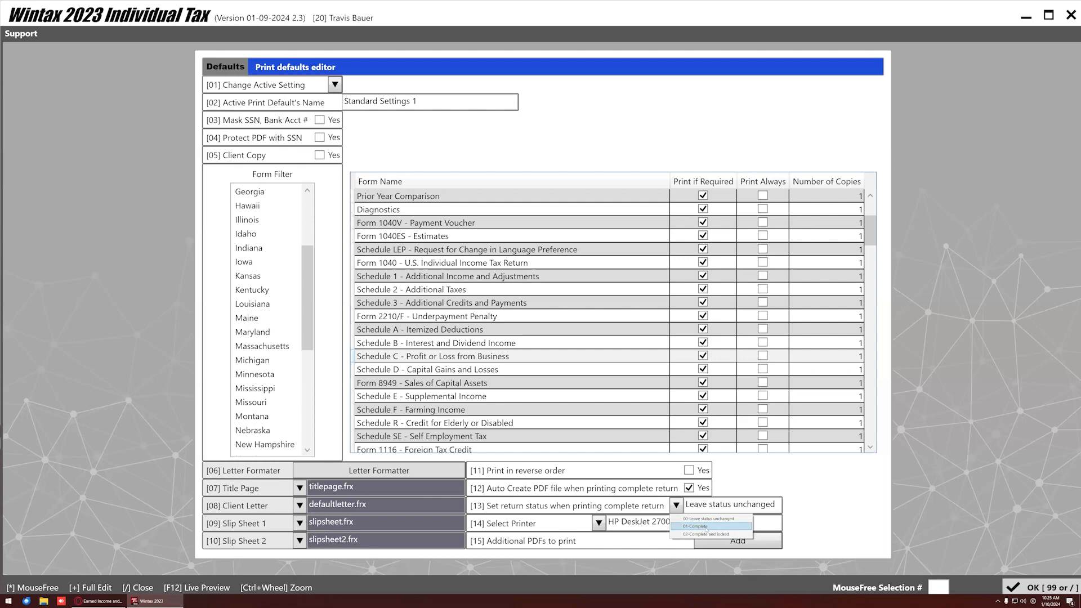
pyautogui.click(706, 528)
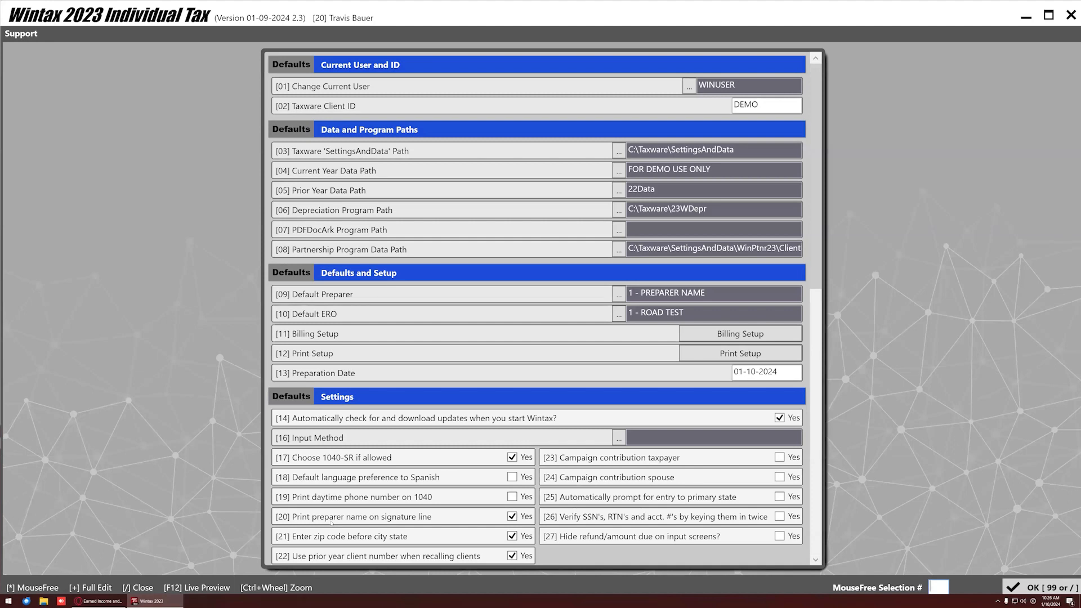
# Open the choice list for [16] Input Method under W-2 Input Settings.
pyautogui.scroll(-2, 365, 528)
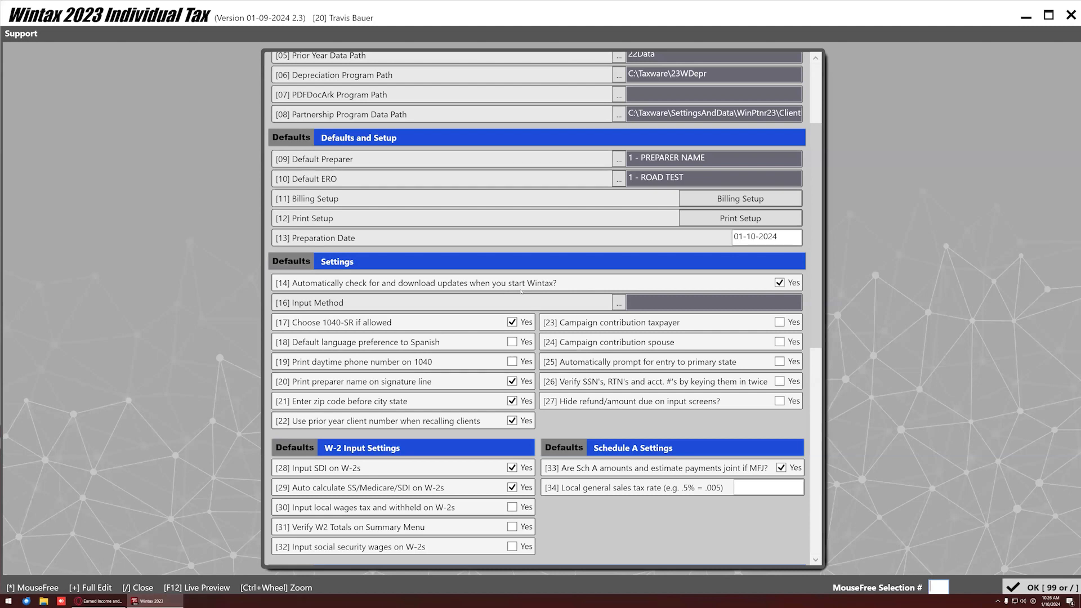
pyautogui.click(617, 305)
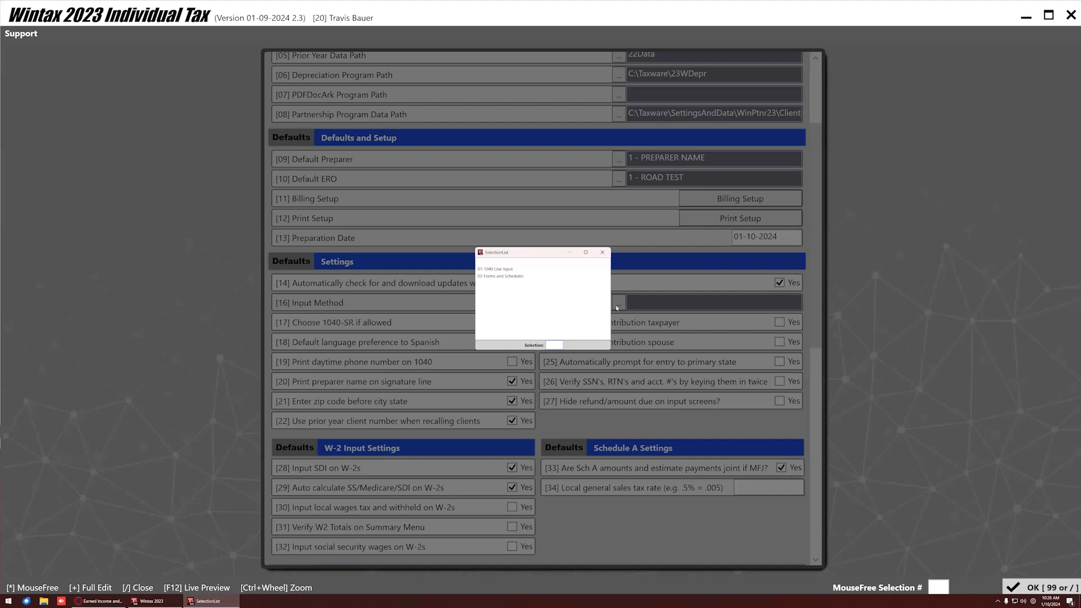
# Close the SelectionList without a choice, leaving Input Method blank.
pyautogui.doubleClick(529, 262)
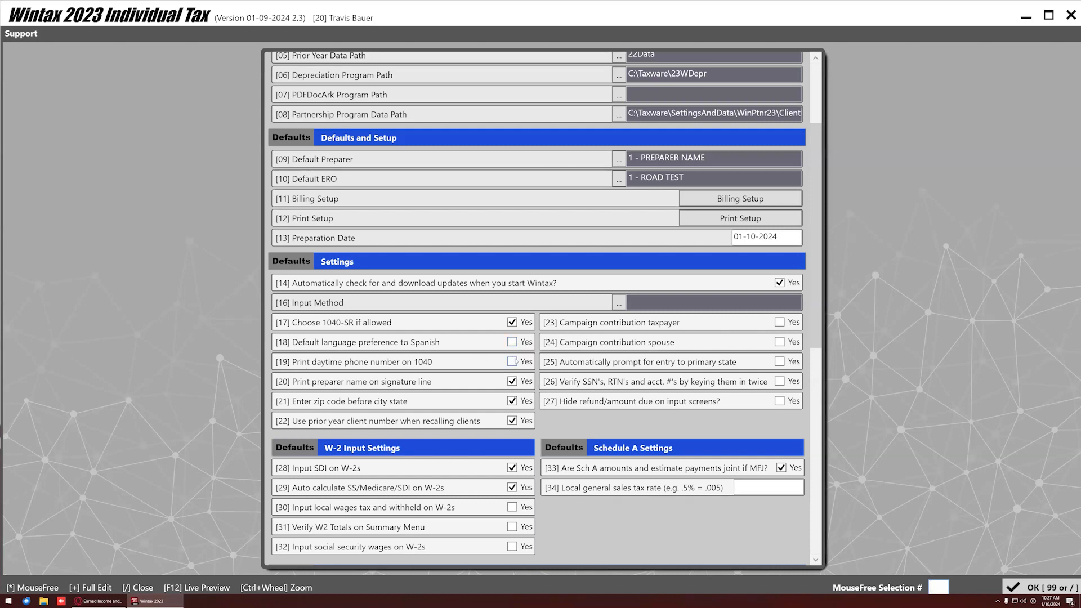
pyautogui.click(512, 362)
pyautogui.scroll(-3, 455, 451)
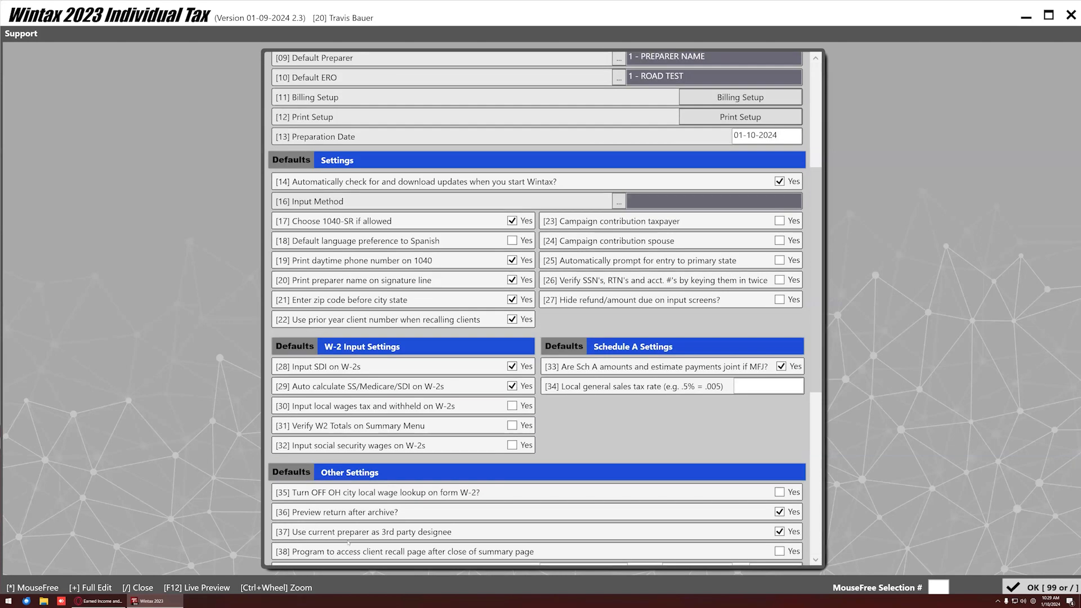
pyautogui.scroll(-3, 511, 410)
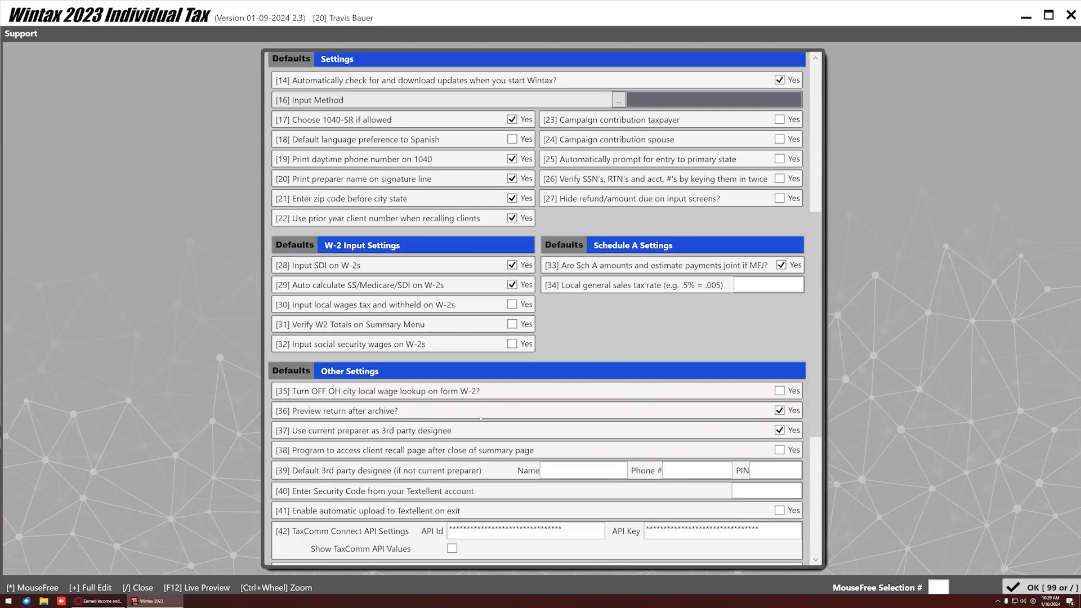
pyautogui.press('XF86AudioLowerVolume')
pyautogui.scroll(-3, 621, 348)
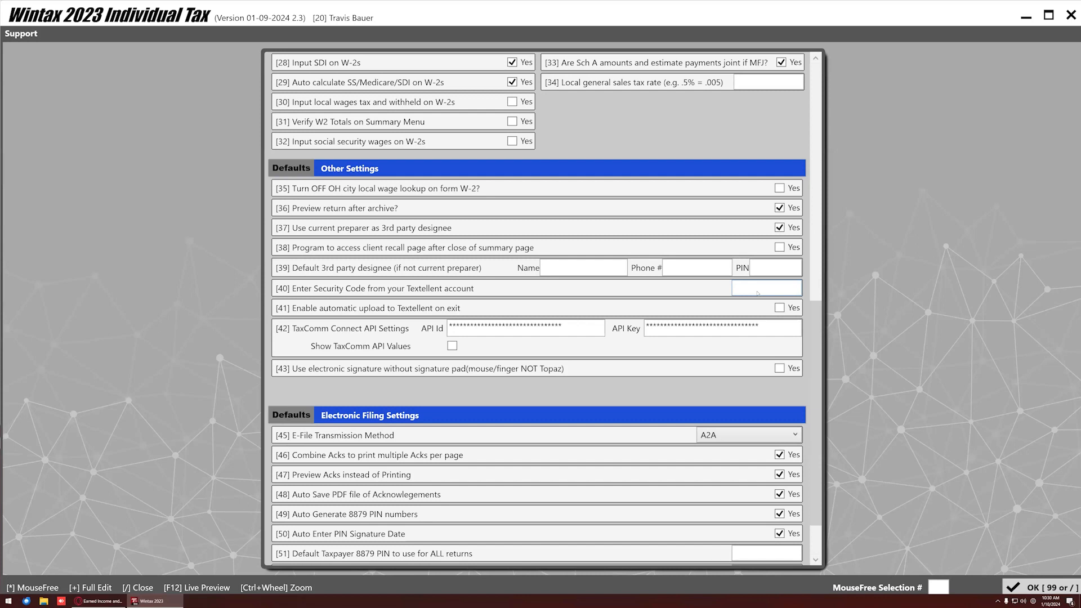
pyautogui.click(506, 325)
pyautogui.scroll(-1, 497, 339)
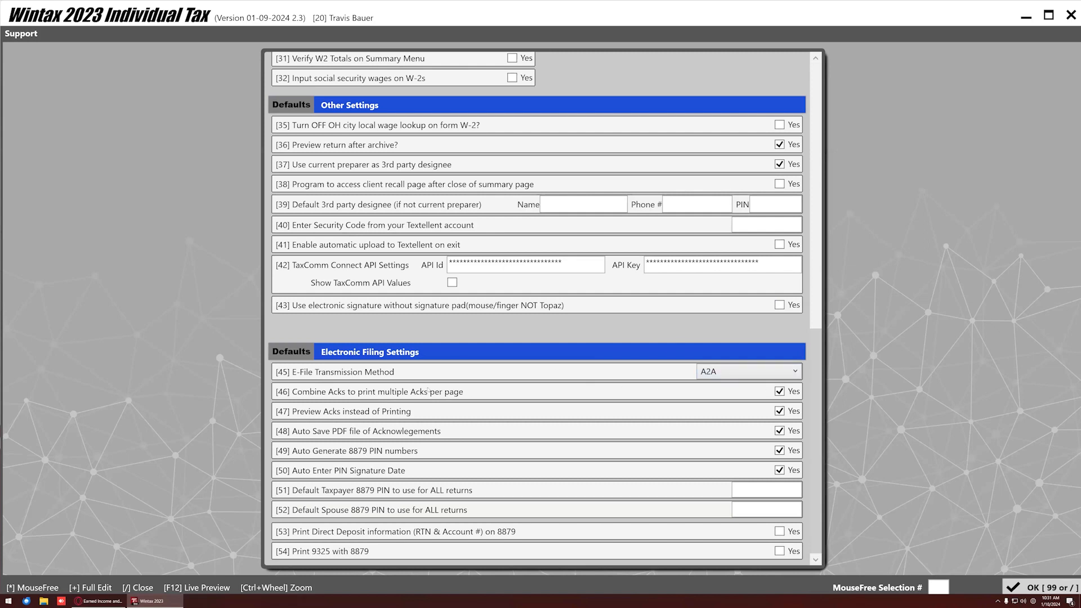
pyautogui.click(714, 372)
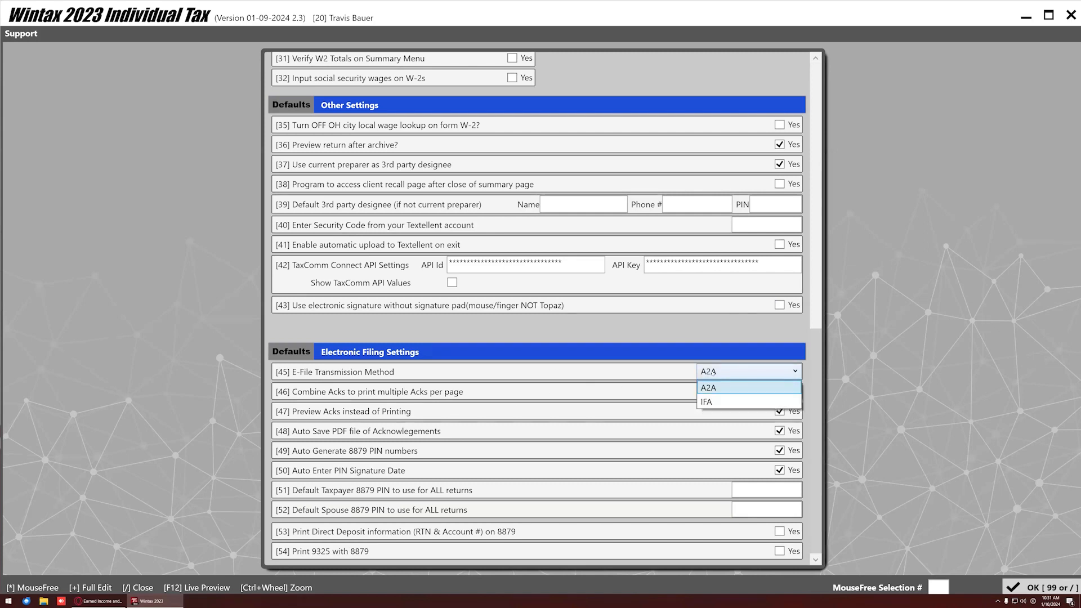
pyautogui.click(715, 386)
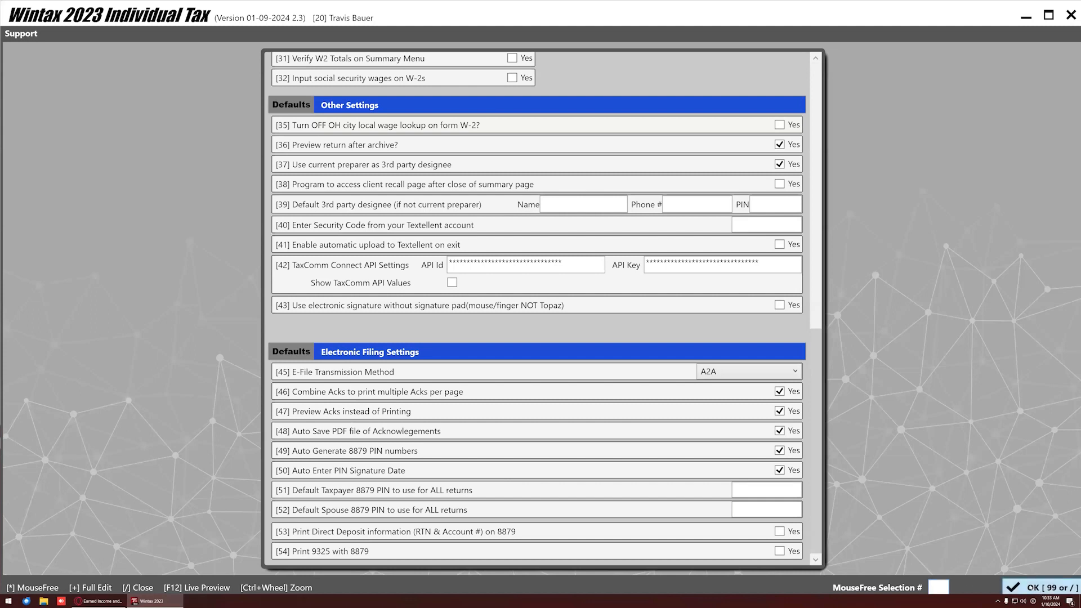
# Save the defaults with OK and open the Misc. Features screen.
pyautogui.click(1041, 588)
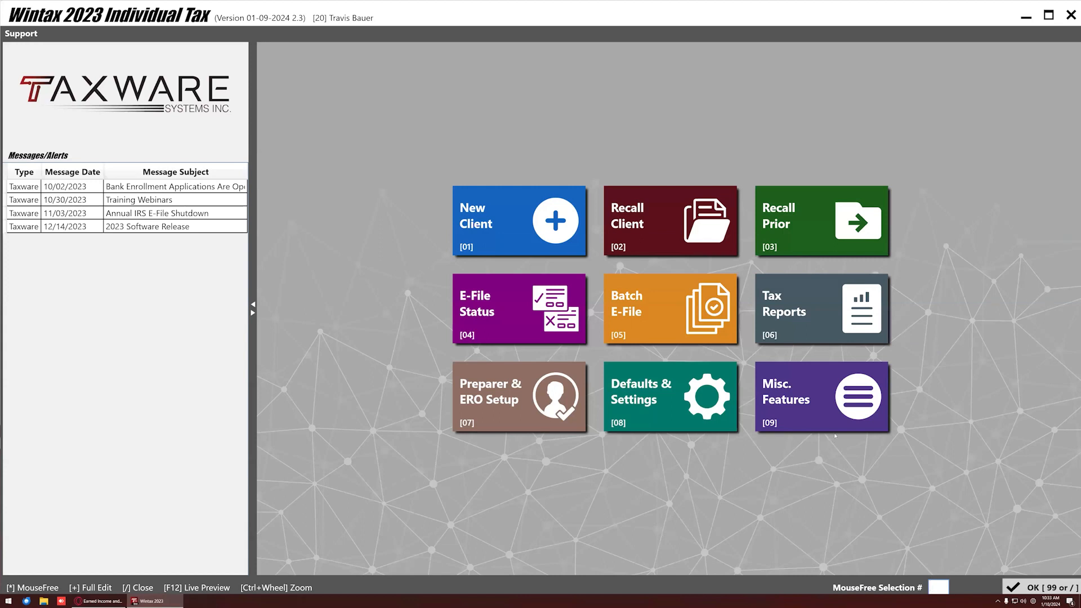
pyautogui.click(862, 414)
pyautogui.click(828, 413)
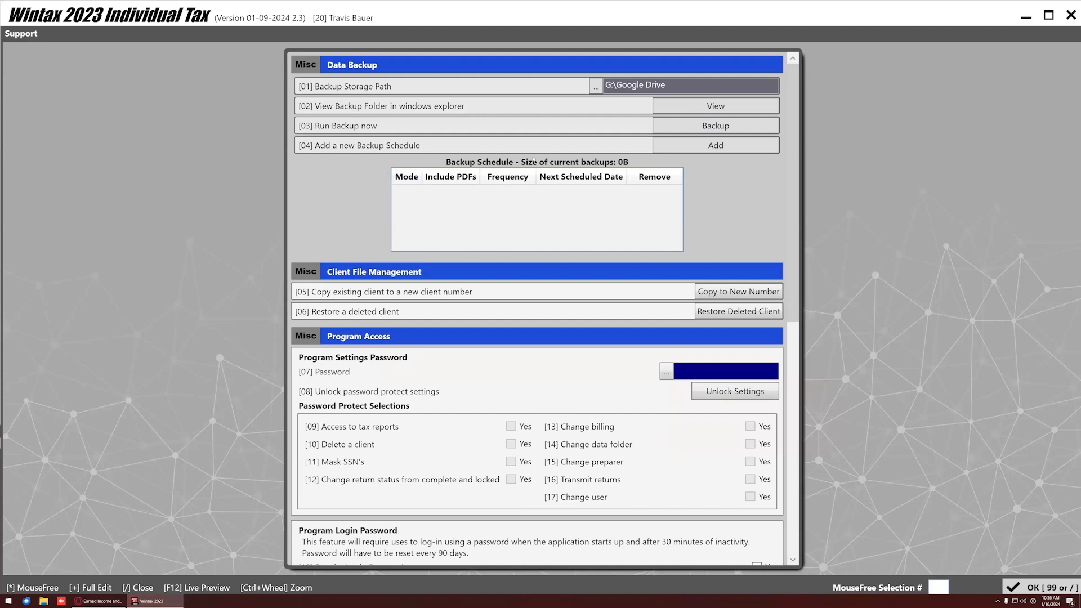
# Add two backup schedules, setting the second to repeat every 4 with PDFs included.
pyautogui.click(697, 151)
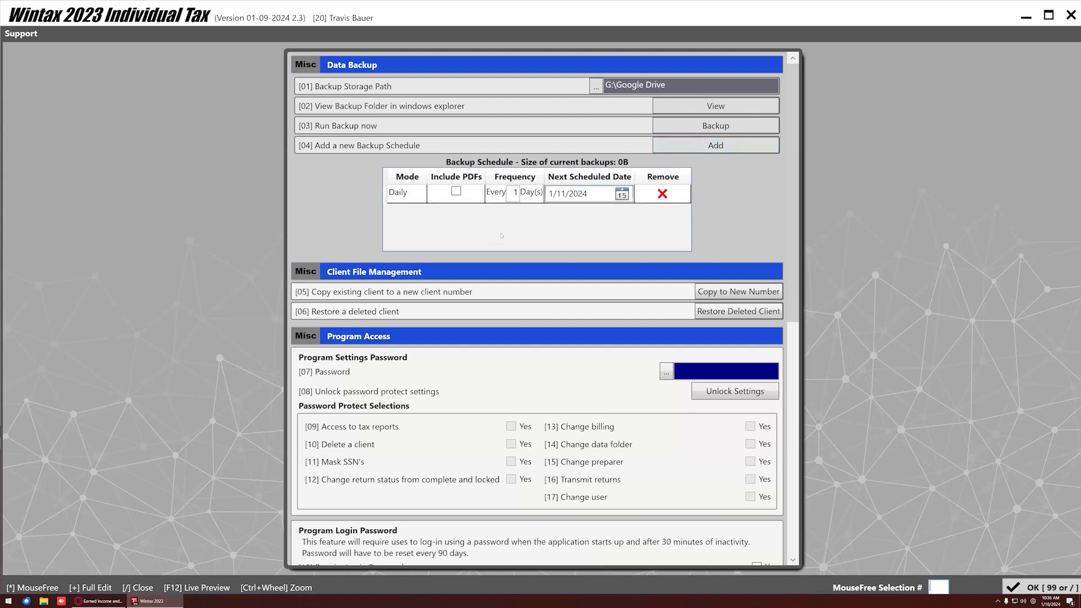
pyautogui.click(581, 195)
pyautogui.click(699, 150)
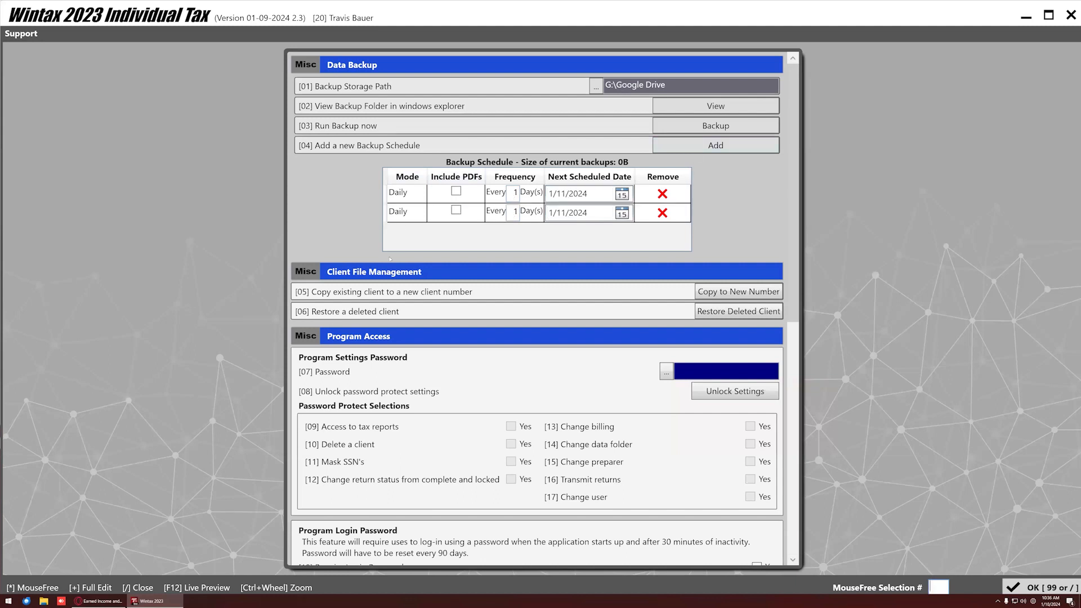
pyautogui.click(517, 213)
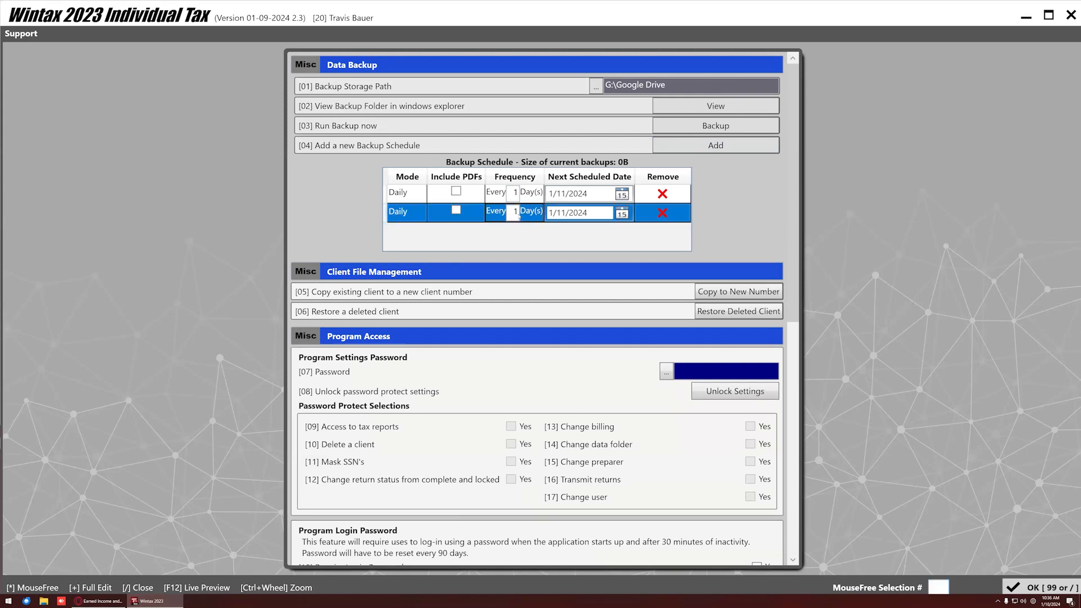
pyautogui.doubleClick(514, 215)
pyautogui.write('4')
pyautogui.click(456, 211)
# Switch the second backup schedule to Weekly mode, repeating every 1 week.
pyautogui.click(417, 214)
pyautogui.click(416, 214)
pyautogui.click(405, 244)
pyautogui.click(519, 212)
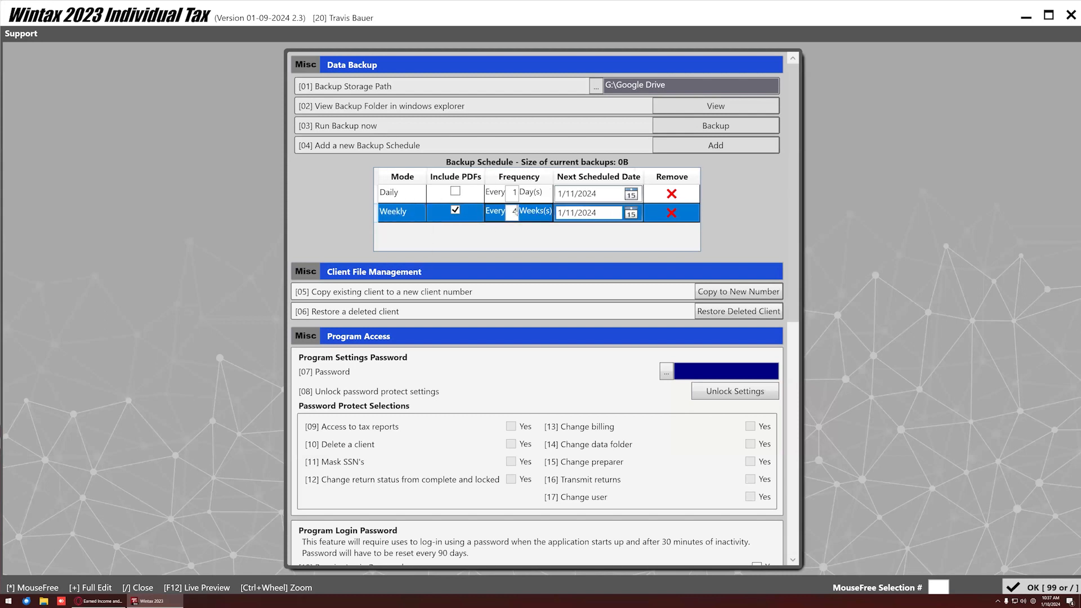
pyautogui.write('1')
# View the Deleted Clients list and cancel without restoring anyone.
pyautogui.click(735, 310)
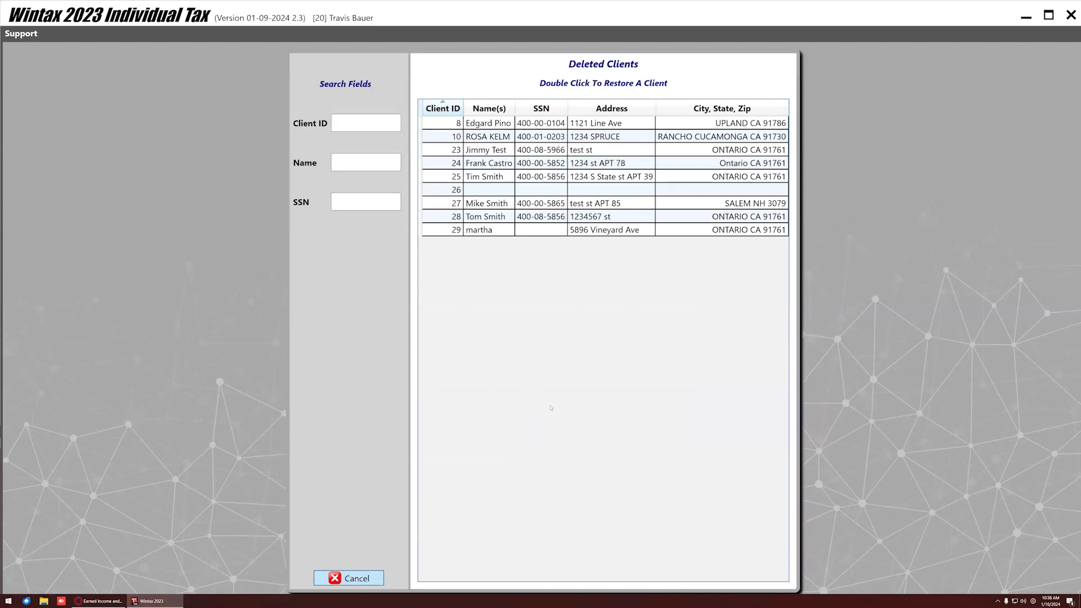
pyautogui.click(353, 578)
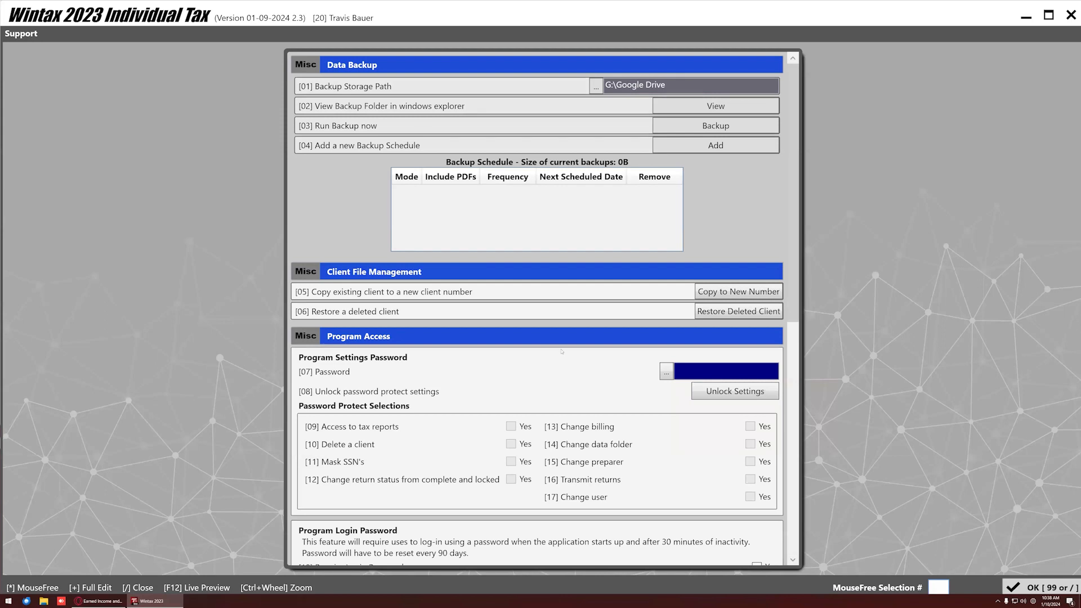
# Set a program settings password, then unlock the password-protect selections with it.
pyautogui.scroll(-2, 561, 351)
pyautogui.press('XF86AudioLowerVolume')
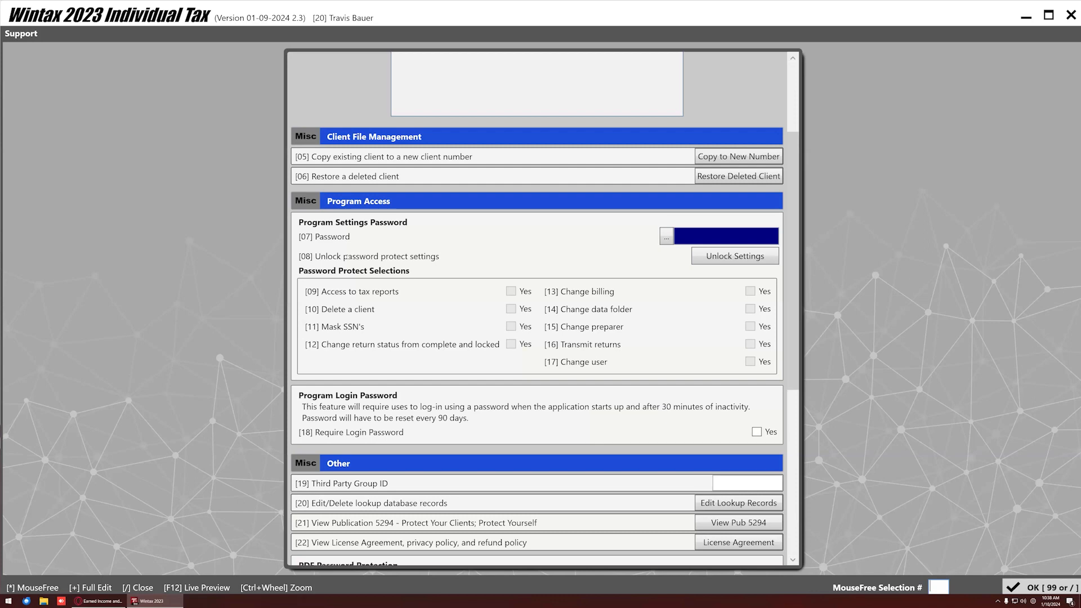
pyautogui.click(666, 237)
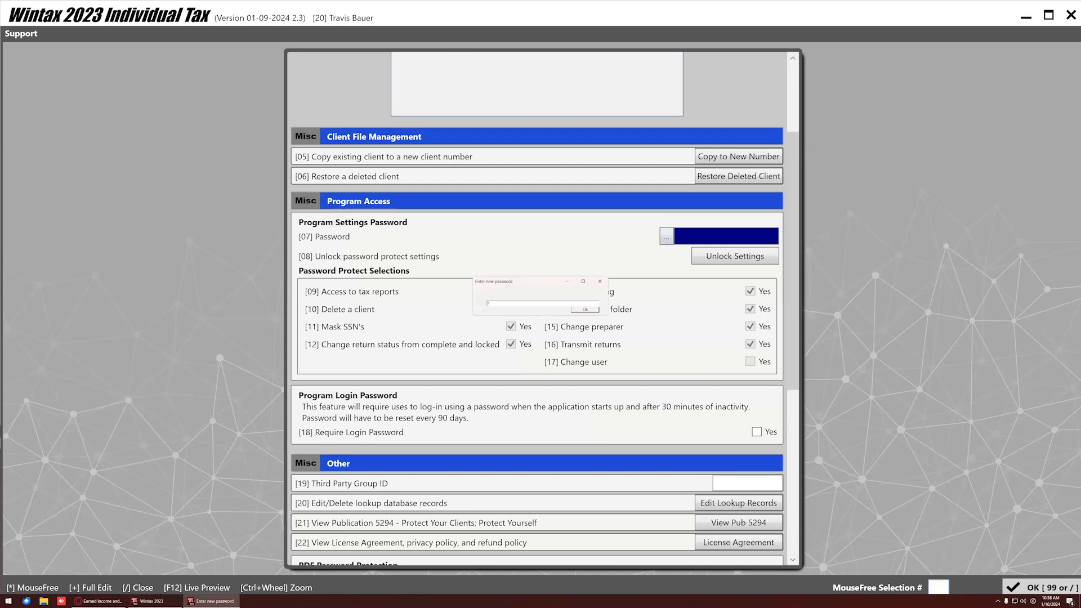
pyautogui.click(584, 310)
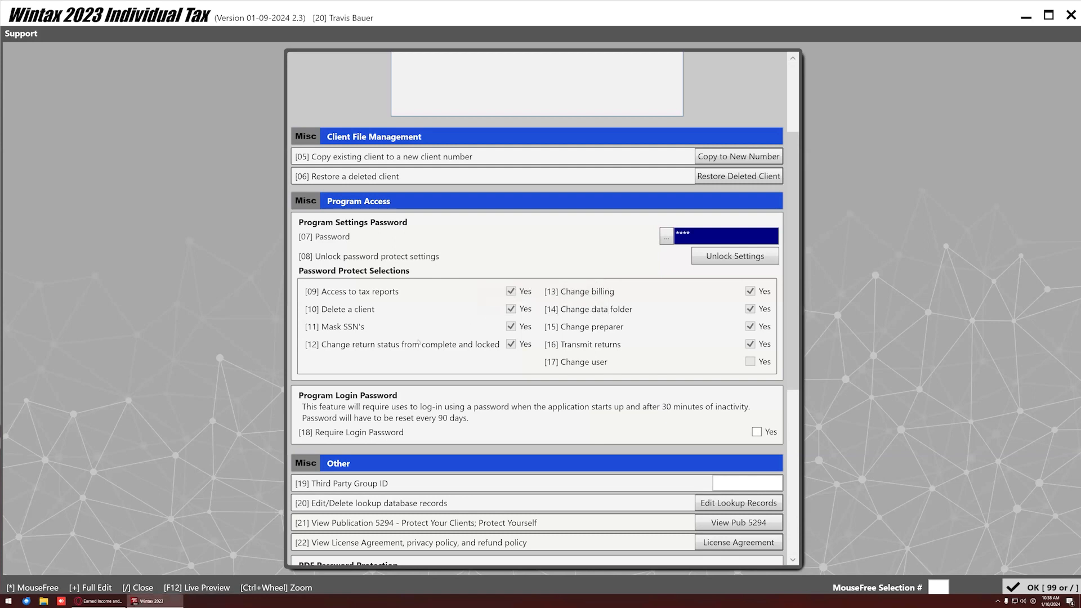
pyautogui.click(718, 262)
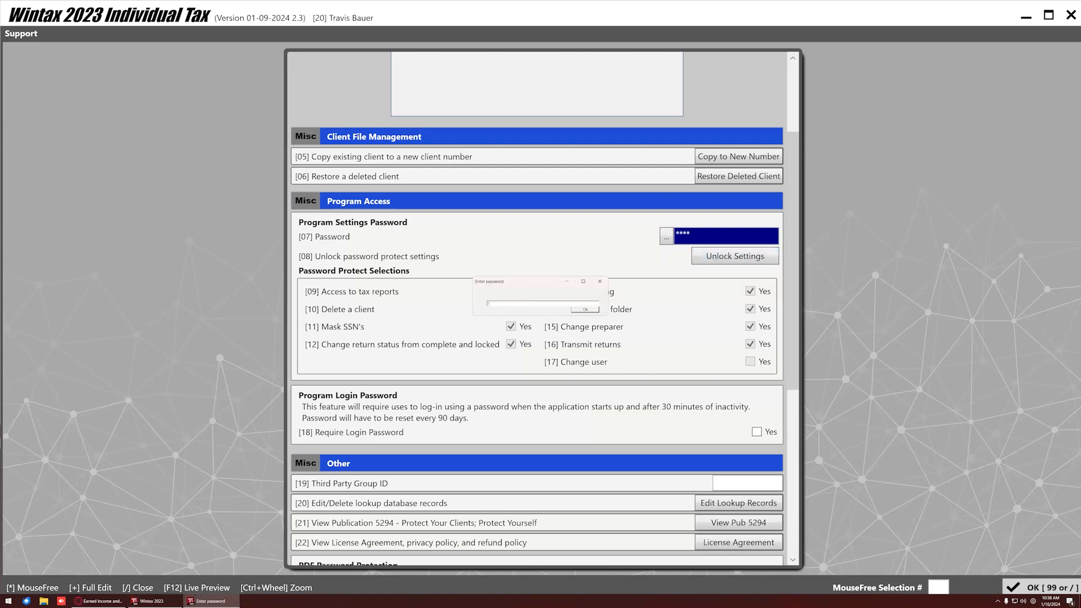
pyautogui.click(585, 309)
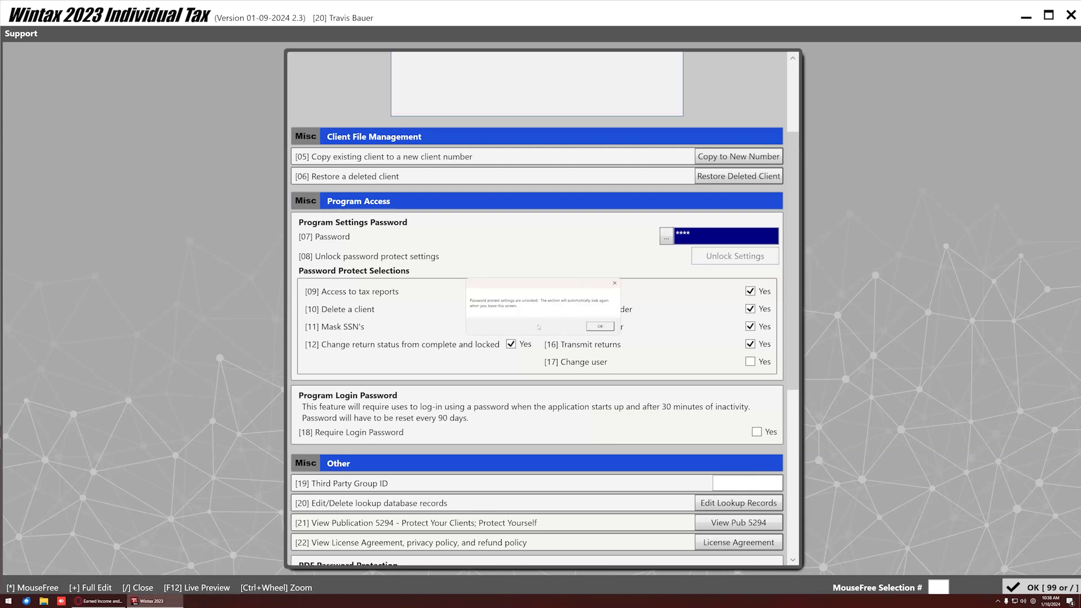
pyautogui.click(601, 327)
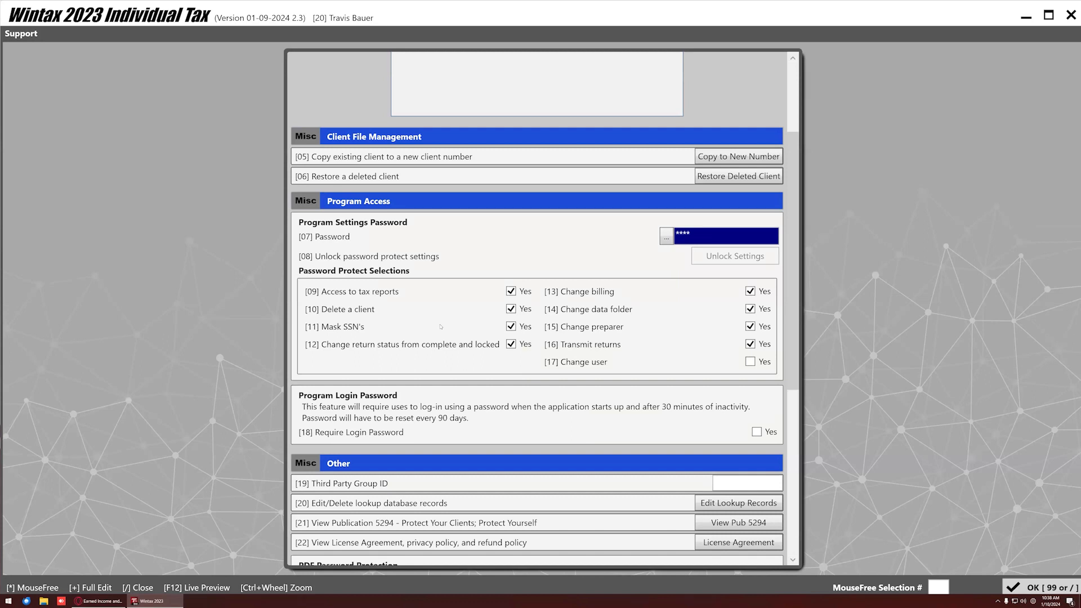
# Uncheck all password-protect selections [09]–[16], including reports, client deletion and Mask SSN's.
pyautogui.press('XF86AudioLowerVolume')
pyautogui.click(511, 291)
pyautogui.click(512, 309)
pyautogui.click(511, 327)
pyautogui.click(750, 326)
pyautogui.click(750, 309)
pyautogui.click(750, 292)
pyautogui.click(511, 310)
pyautogui.click(511, 326)
pyautogui.click(511, 309)
# Remove the program settings password by confirming the old one and saving a blank one.
pyautogui.click(666, 239)
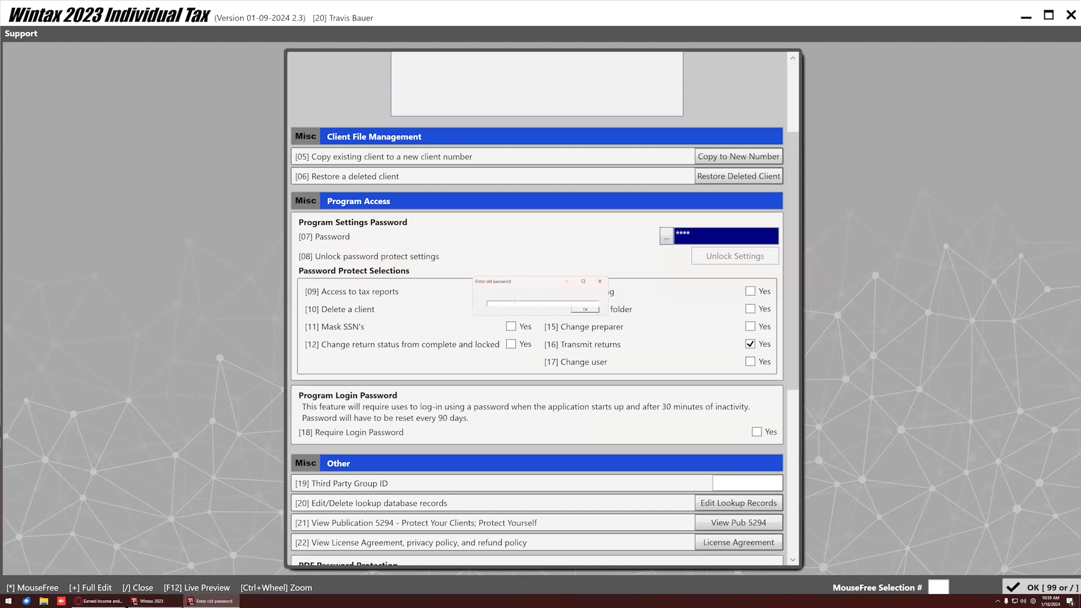
pyautogui.click(584, 309)
pyautogui.click(583, 310)
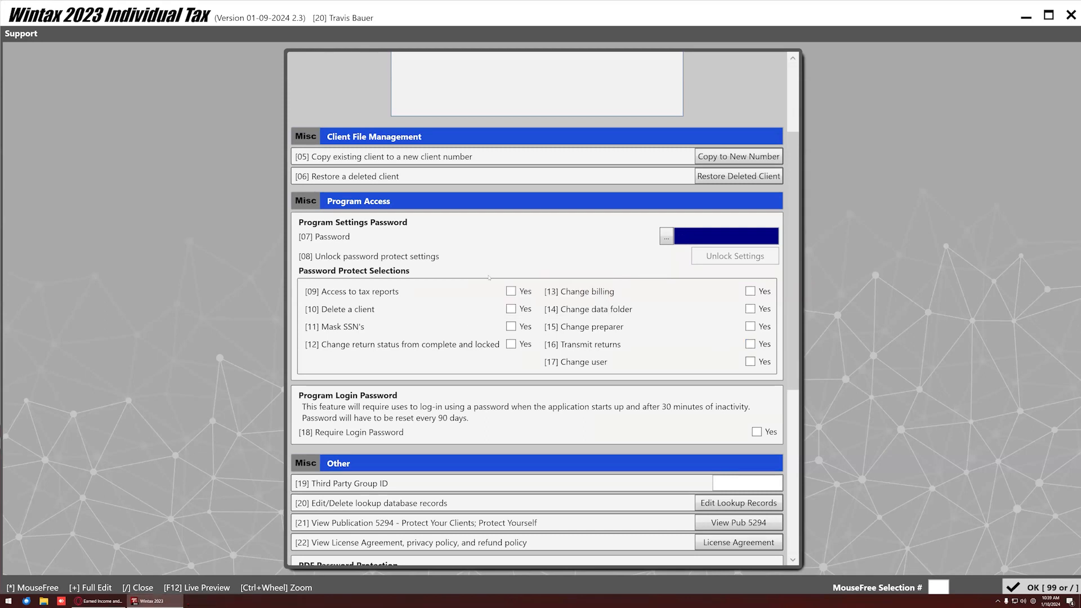
pyautogui.scroll(-1, 489, 277)
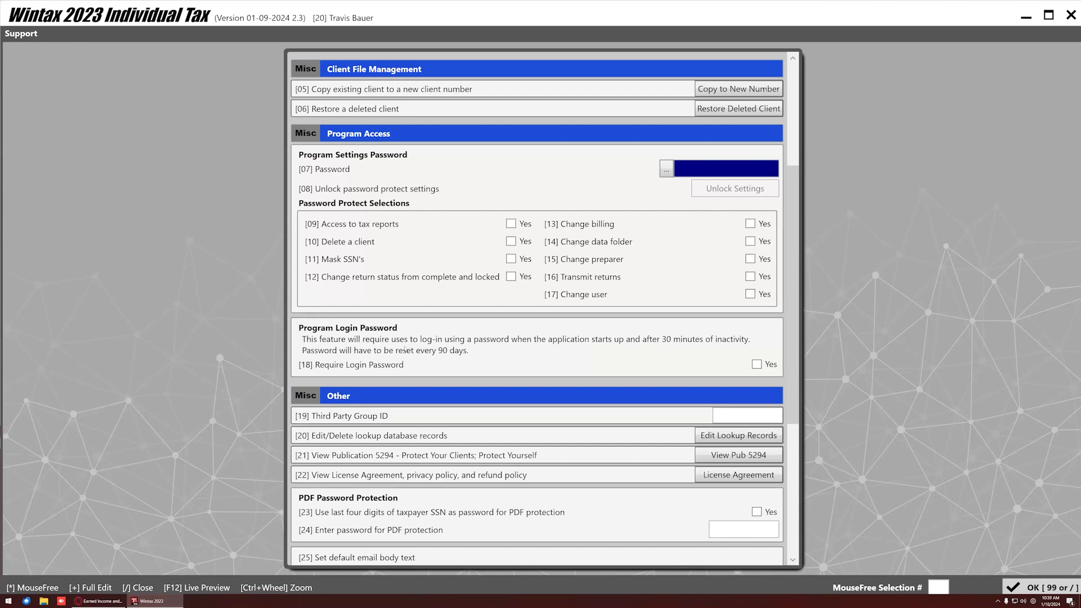
# Toggle Require Login Password on and back off, then close Misc Features with OK.
pyautogui.click(756, 364)
pyautogui.click(540, 316)
pyautogui.click(754, 365)
pyautogui.scroll(-2, 277, 489)
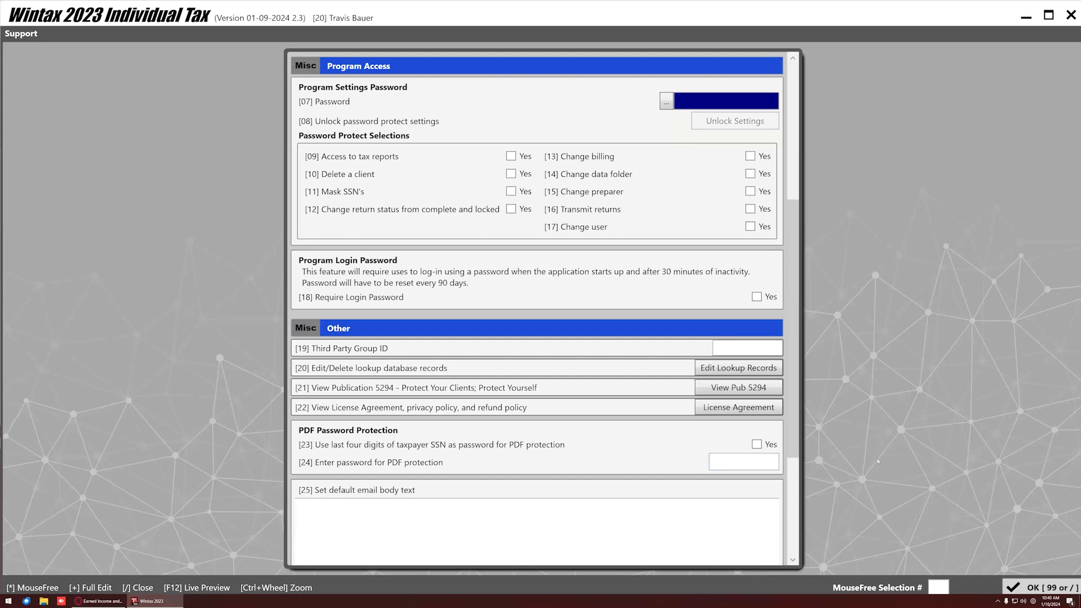
pyautogui.click(1040, 587)
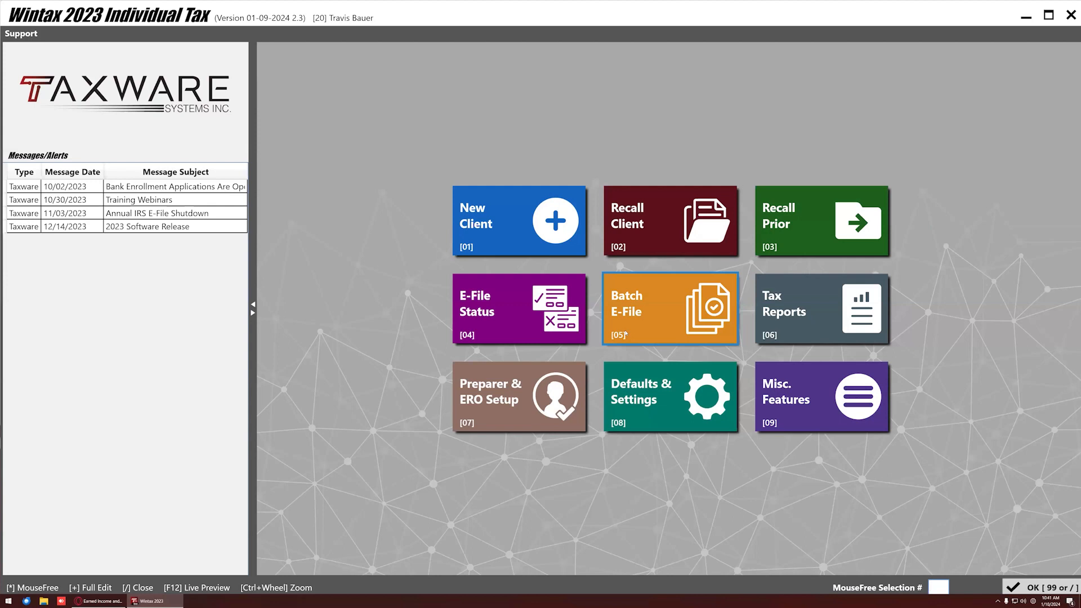
# Open Tax Reports [06] and scroll through its client listings and report options.
pyautogui.click(779, 327)
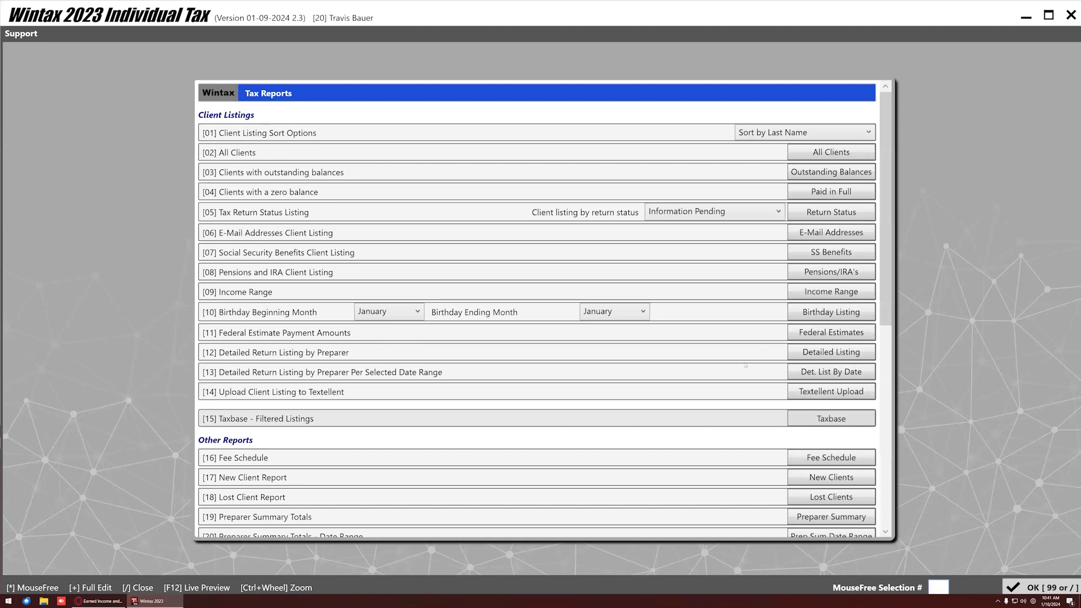
pyautogui.scroll(-5, 632, 376)
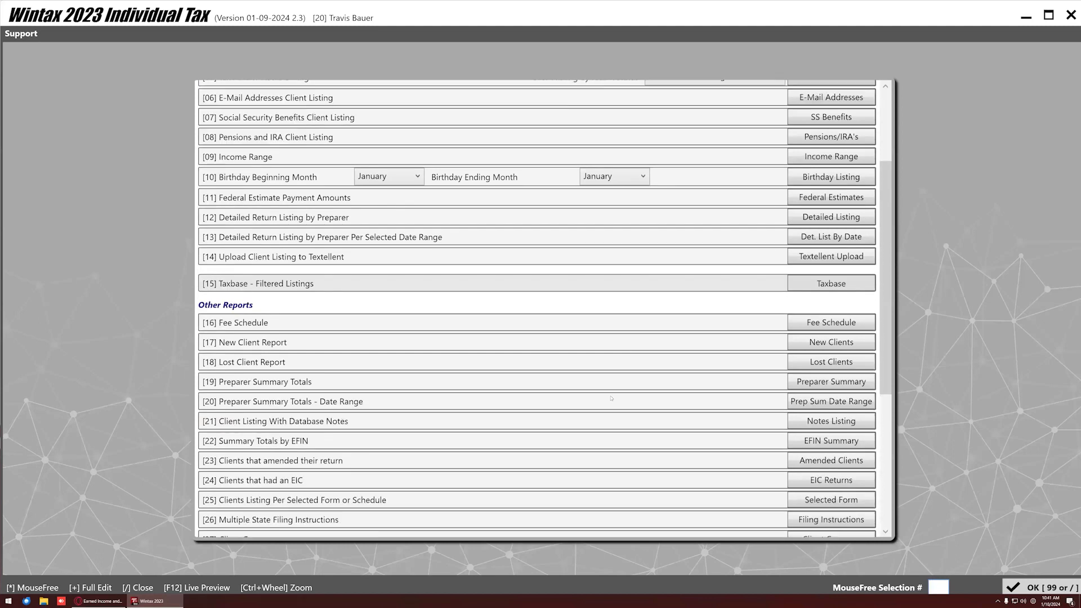
pyautogui.scroll(-3, 570, 333)
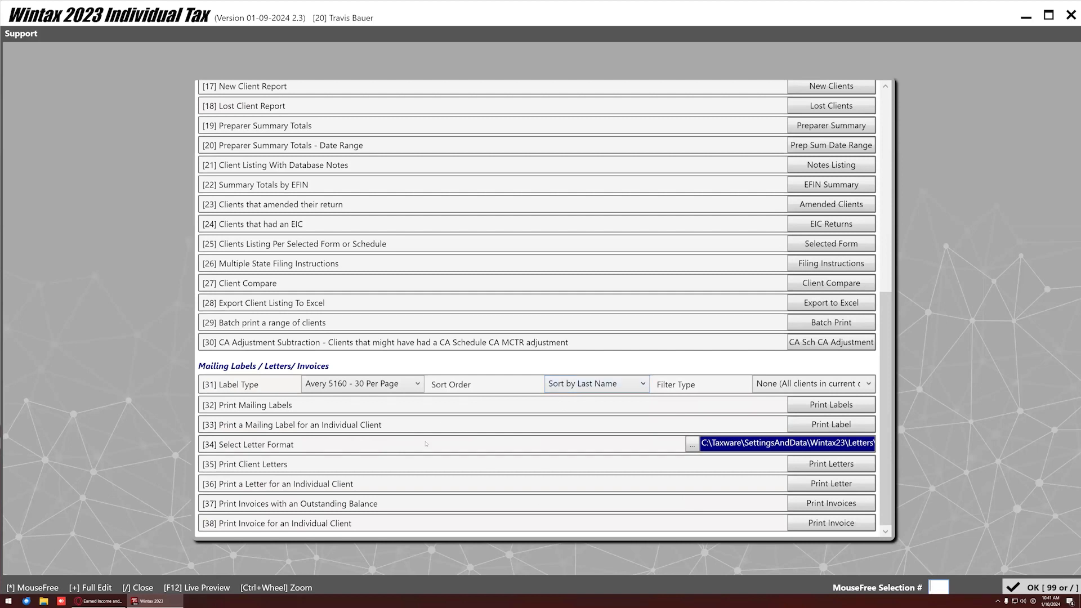
pyautogui.scroll(6, 426, 444)
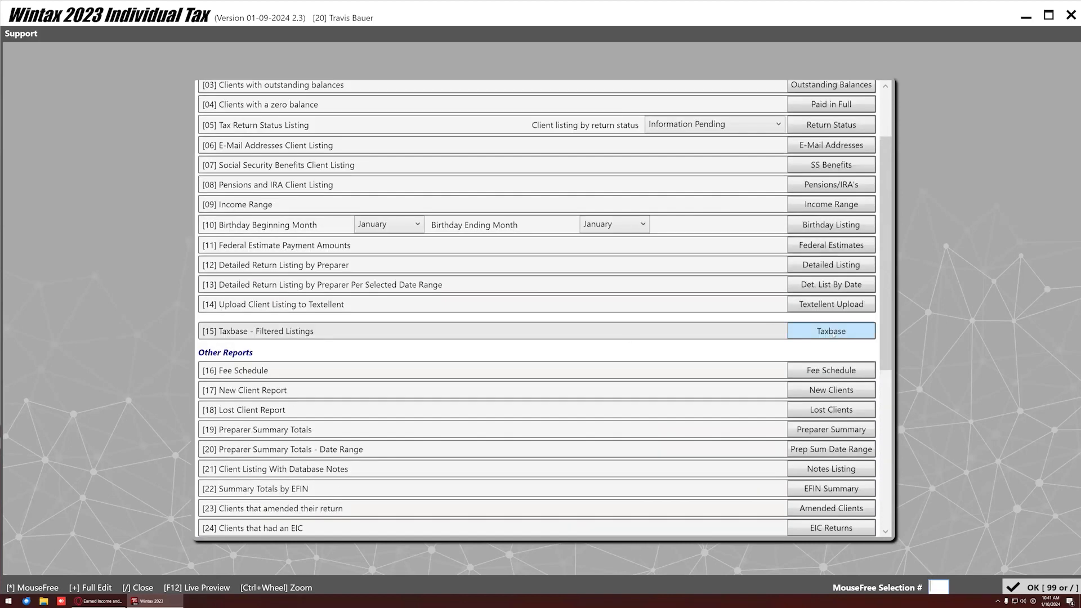
# Browse the Taxbase filtered listings, then close them to return to the main menu.
pyautogui.click(842, 334)
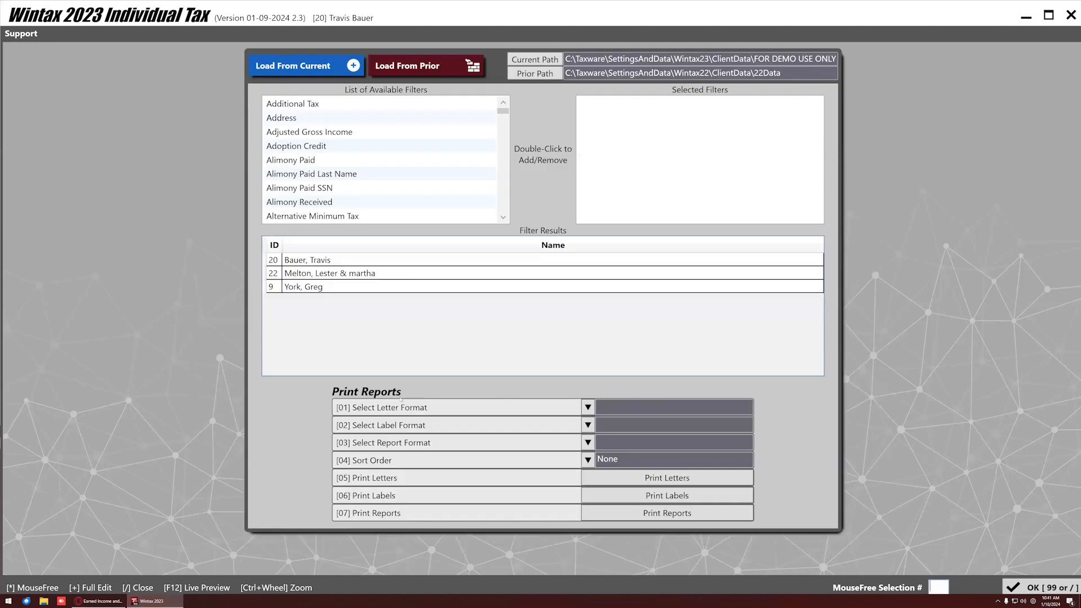
pyautogui.scroll(-4, 366, 161)
pyautogui.scroll(-10, 366, 160)
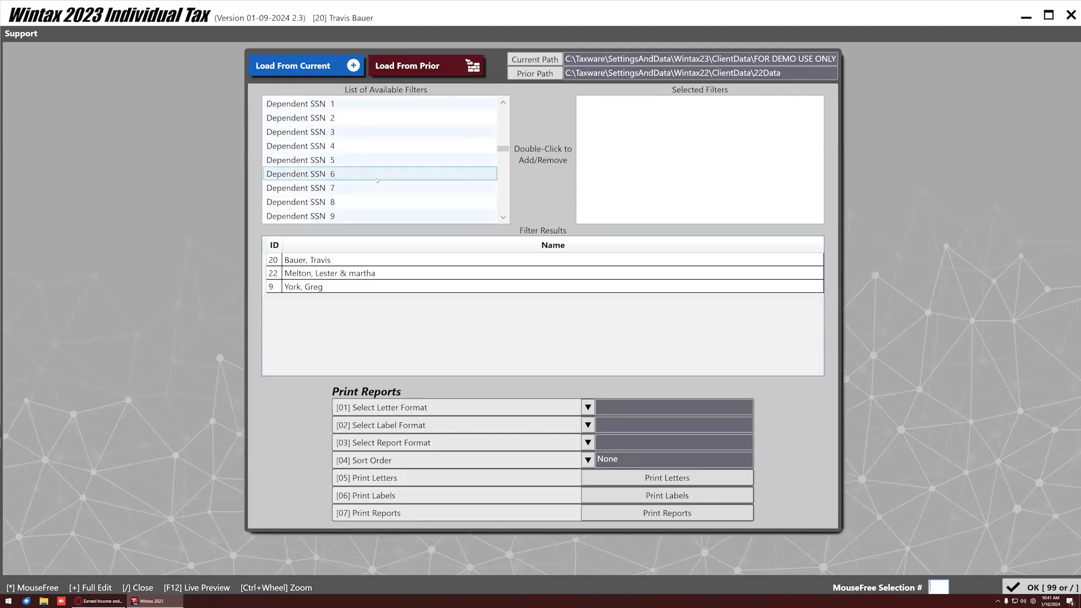
pyautogui.scroll(-8, 369, 191)
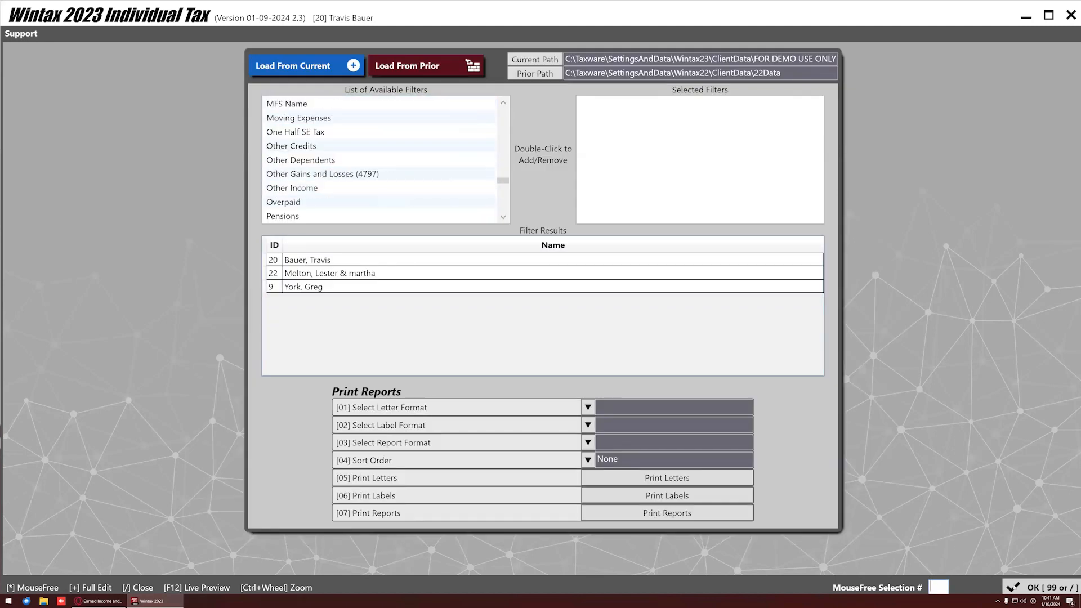
pyautogui.click(1045, 587)
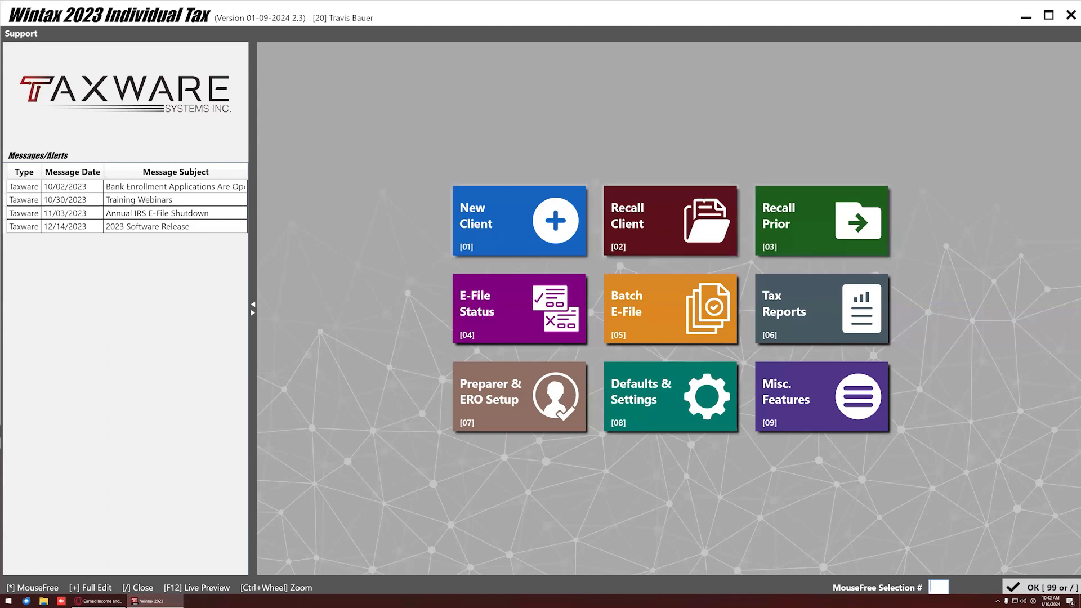
# Bring up the New Client [01] dialog prompting for a unique Client ID.
pyautogui.click(812, 224)
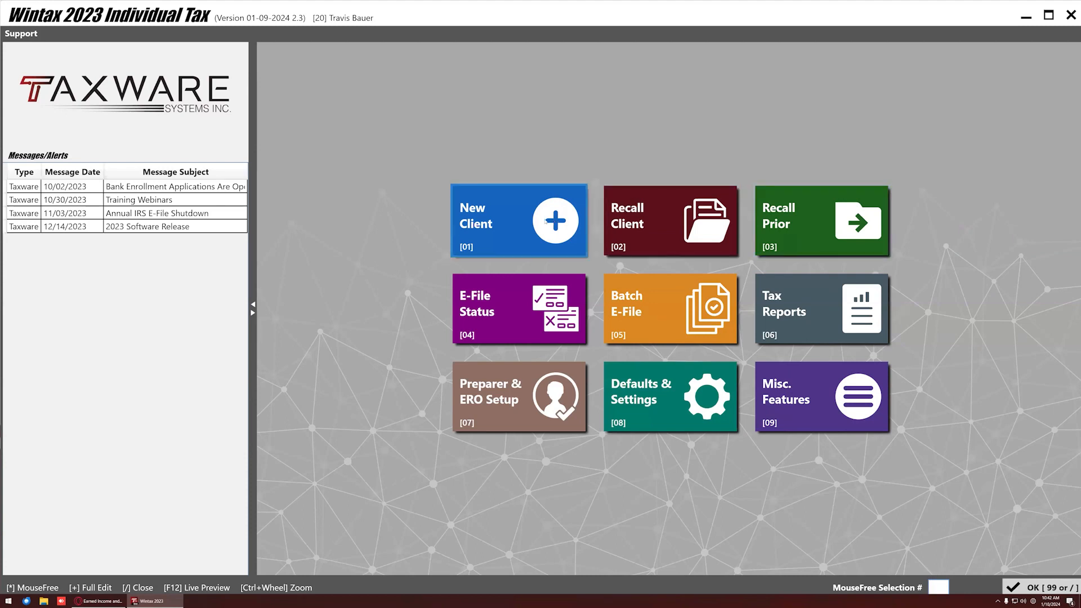
pyautogui.click(545, 221)
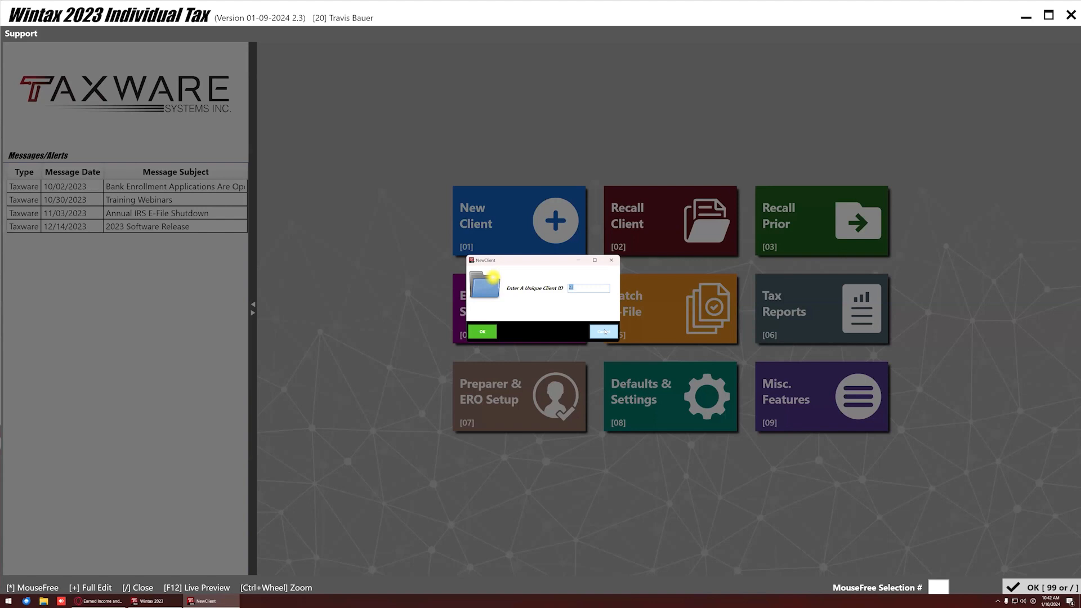
# Cancel the NewClient prompt and open the Recall Prior [03] client list.
pyautogui.click(604, 332)
pyautogui.click(816, 211)
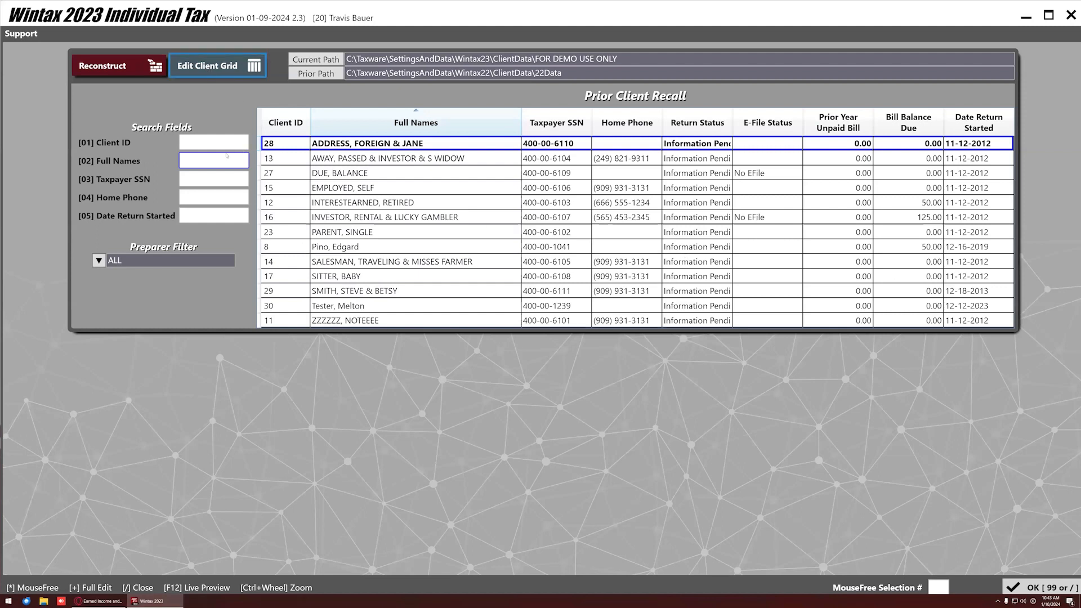
# Remove the Date Return Started, Prior Year Unpaid Bill, E-File Status and Return Status columns, move Taxpayer SSN first, and save.
pyautogui.click(208, 66)
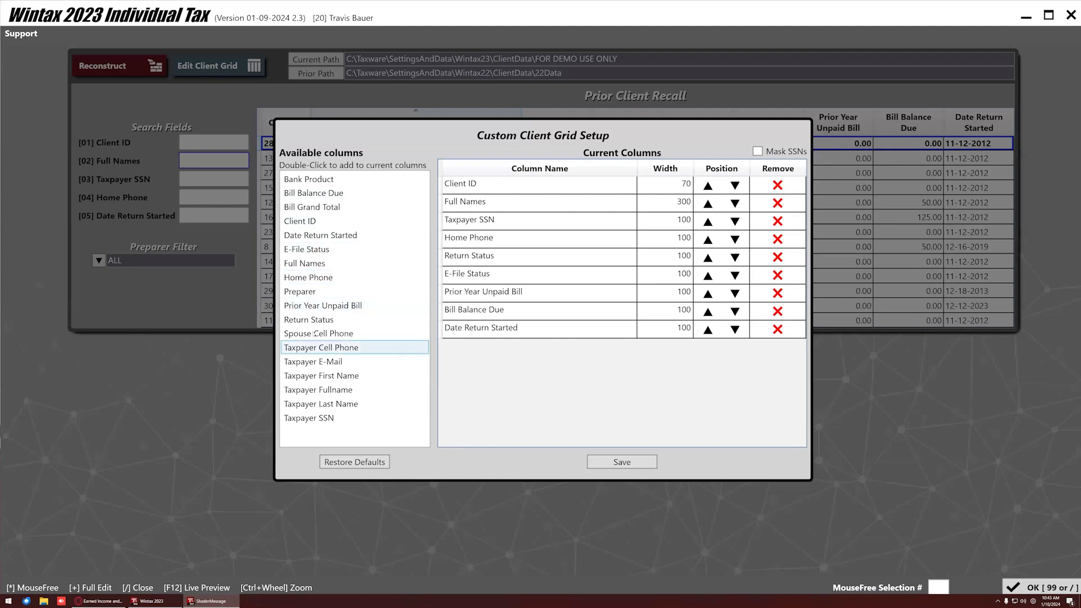
pyautogui.click(760, 329)
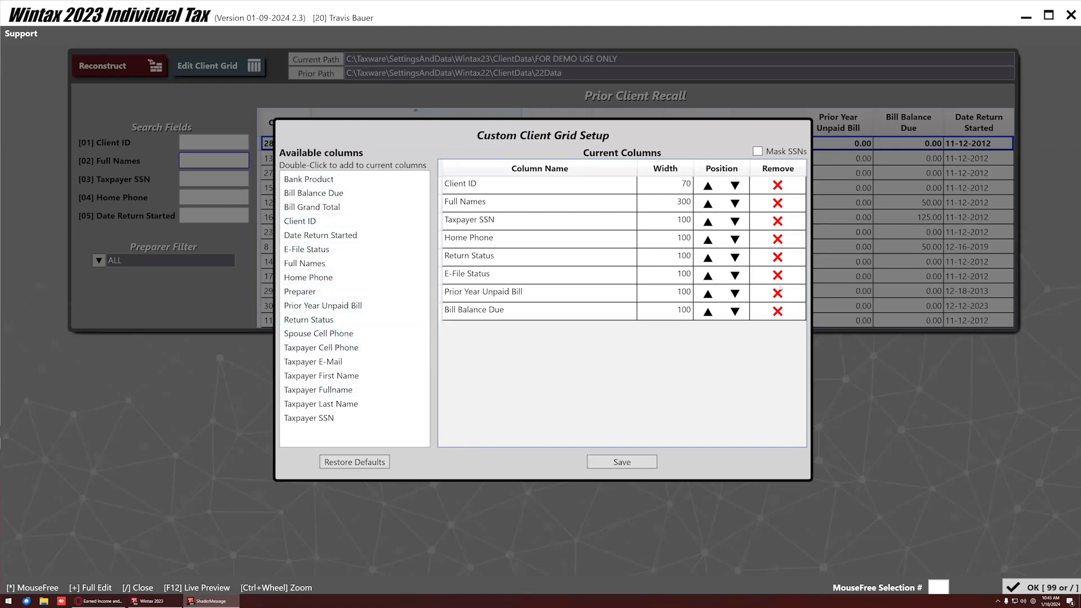
pyautogui.click(778, 294)
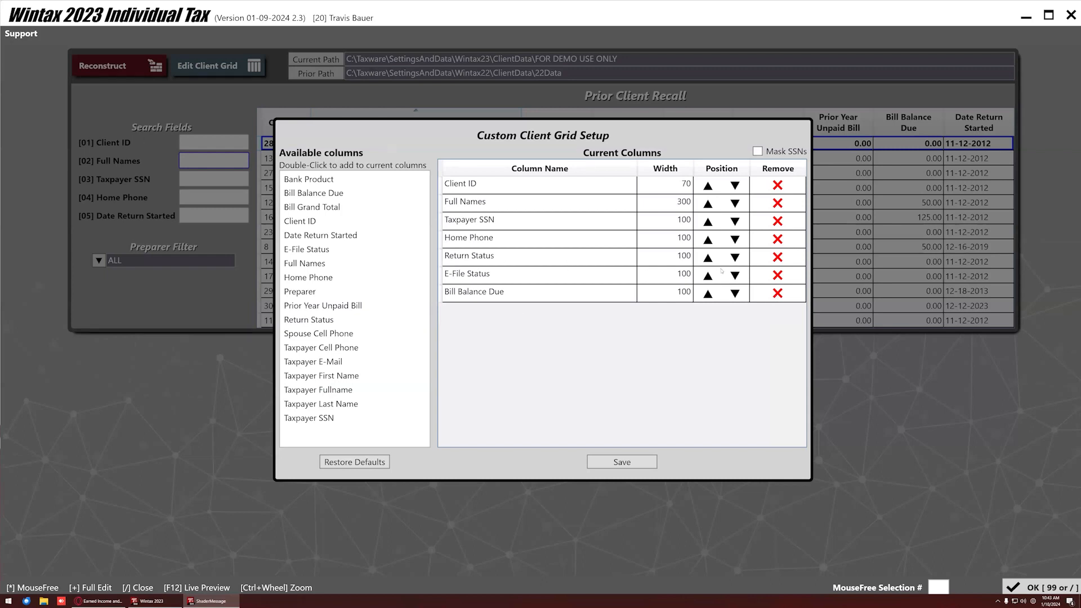
pyautogui.click(778, 276)
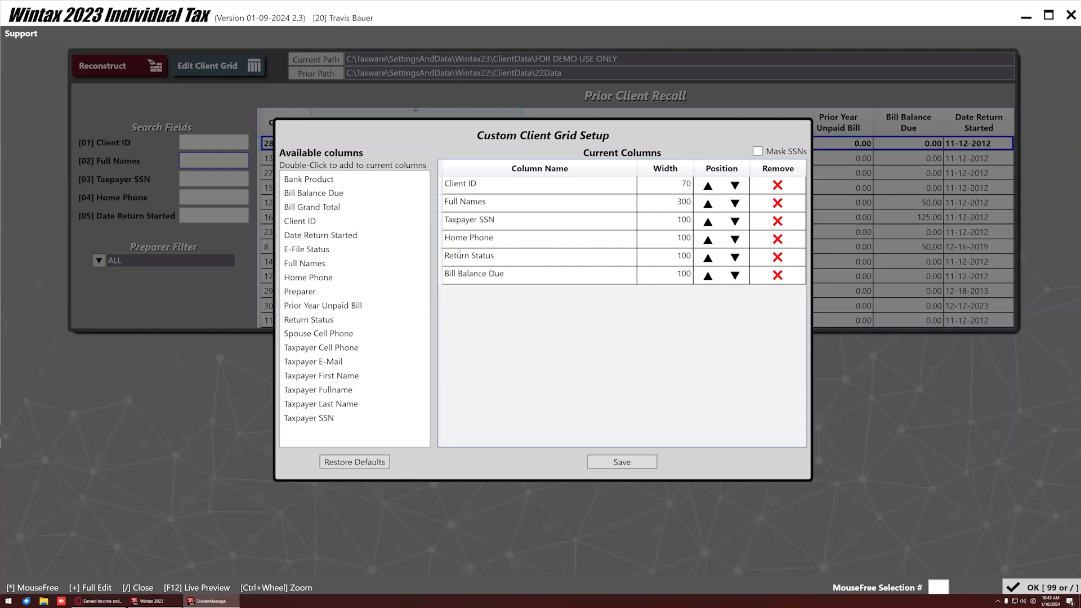
pyautogui.click(778, 258)
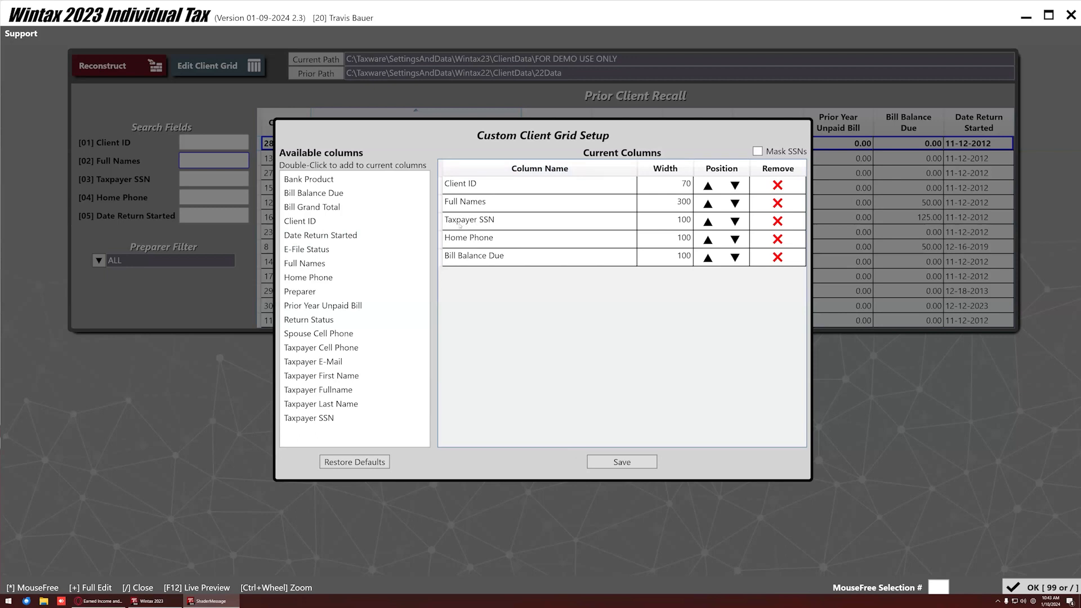
pyautogui.click(708, 222)
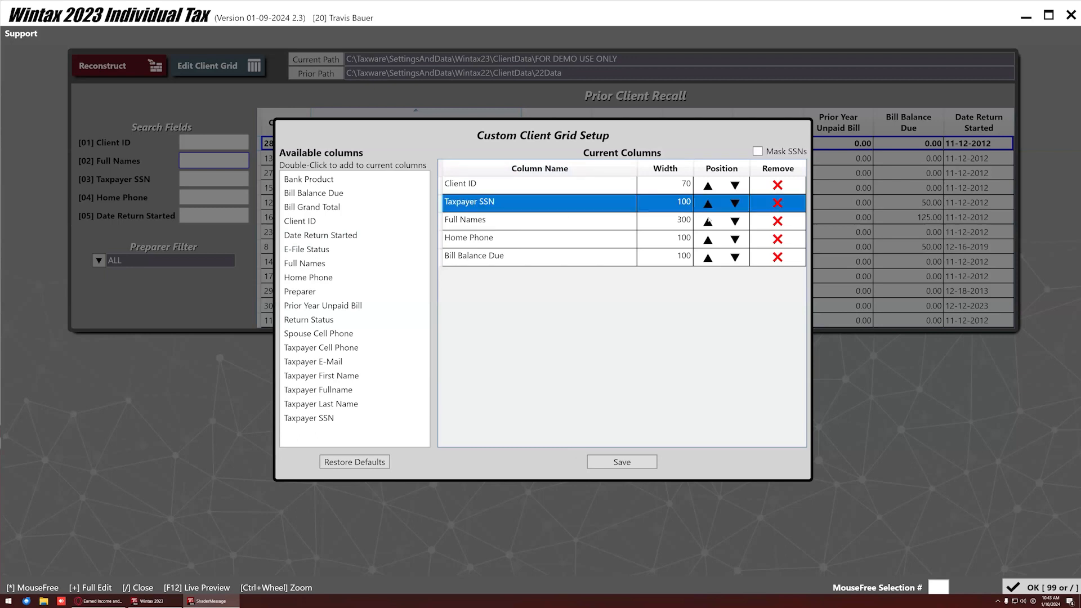
pyautogui.click(708, 204)
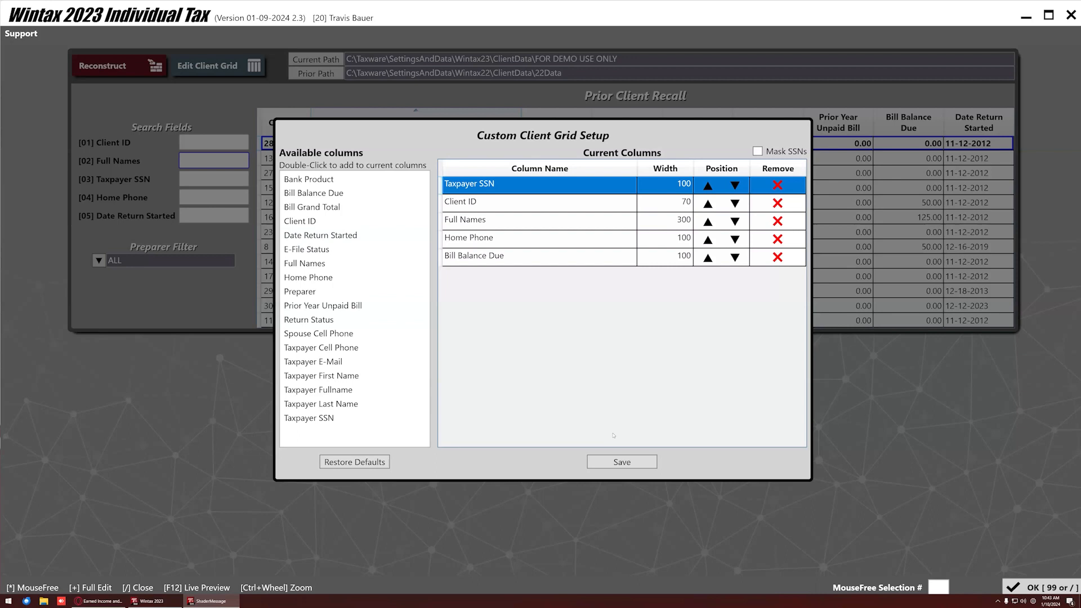
pyautogui.click(622, 462)
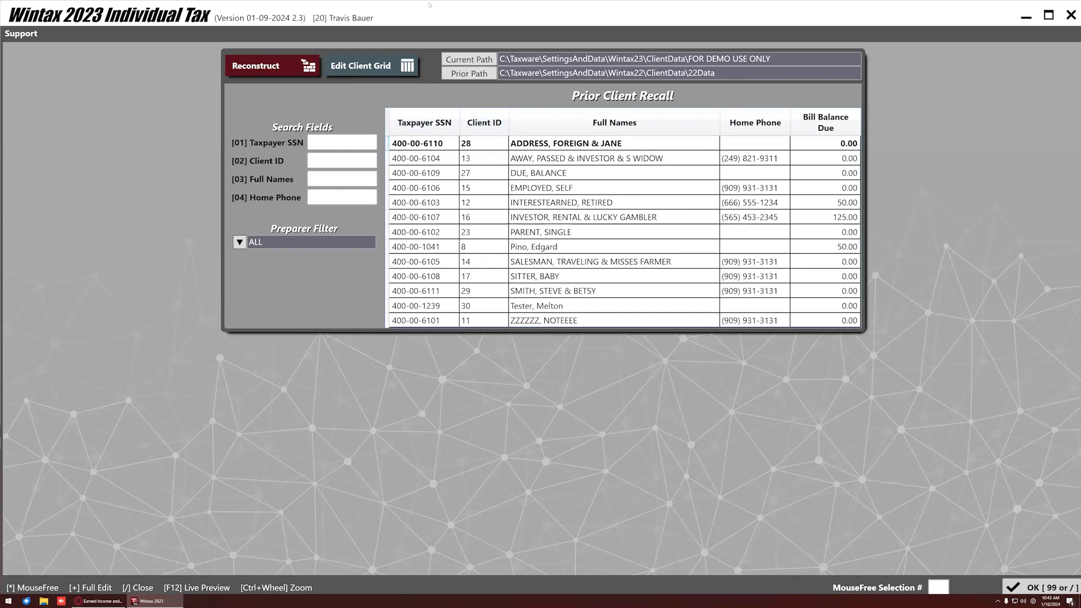
# Restore the client grid's default columns and save the layout.
pyautogui.click(360, 66)
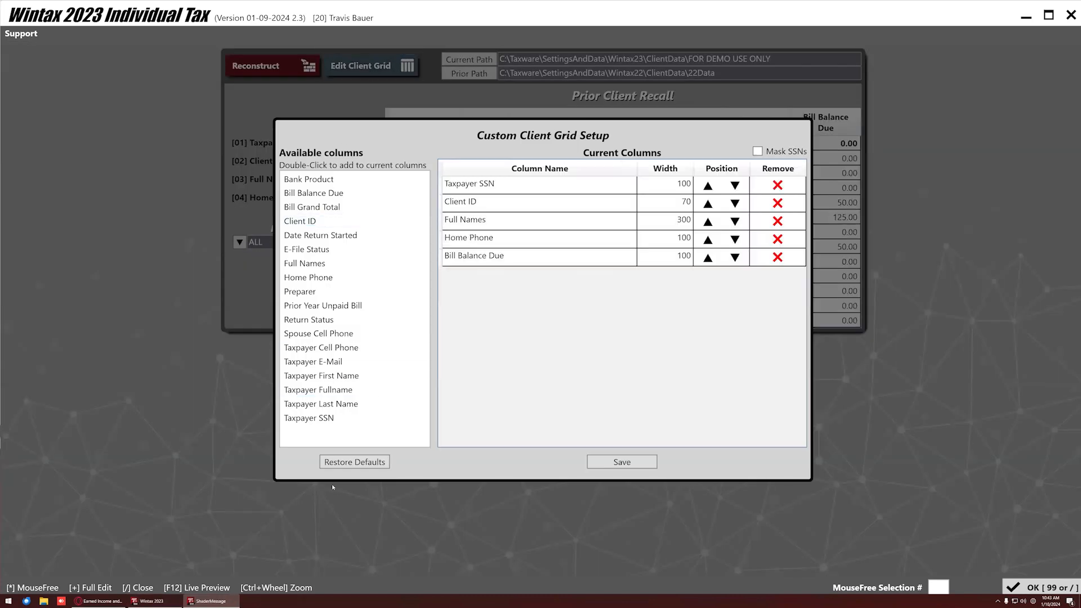
pyautogui.click(343, 462)
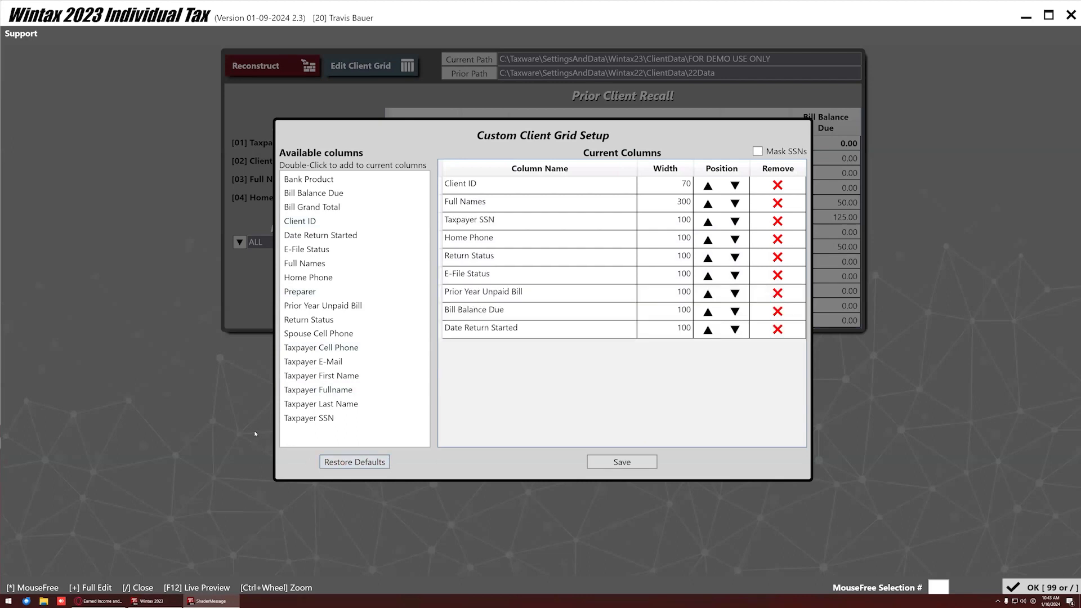
pyautogui.click(620, 462)
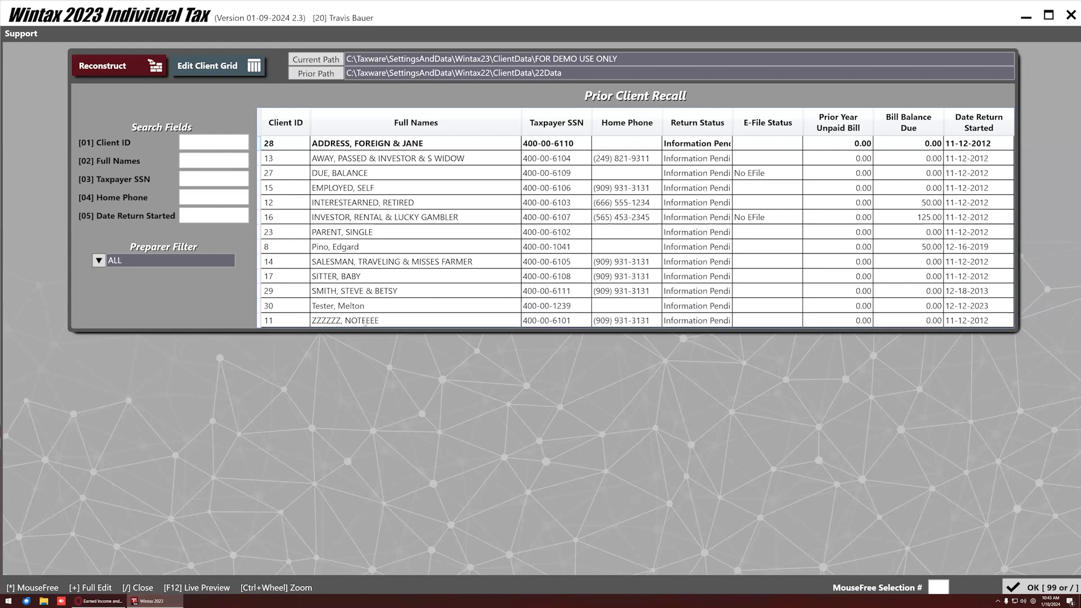
# Recall the last listed prior-year client, accepting its client number and driver's license details.
pyautogui.doubleClick(365, 321)
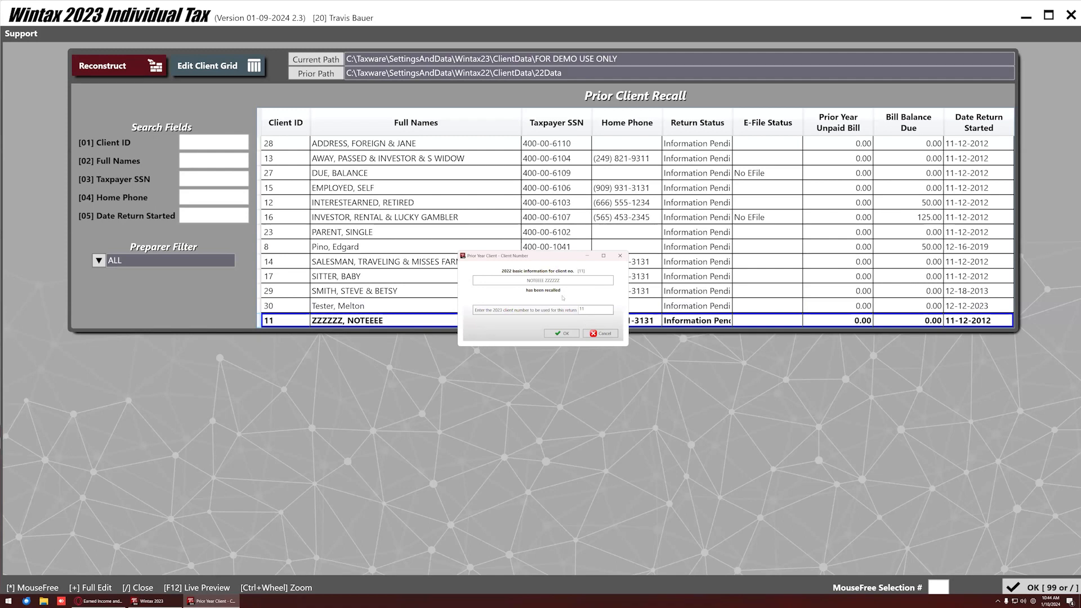
pyautogui.click(562, 334)
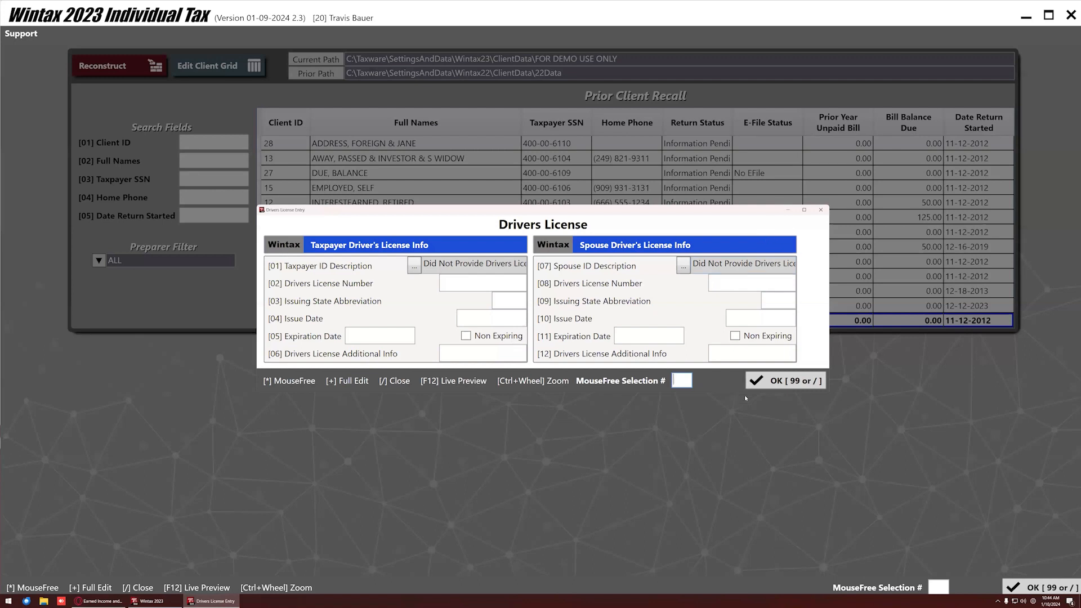
pyautogui.click(784, 385)
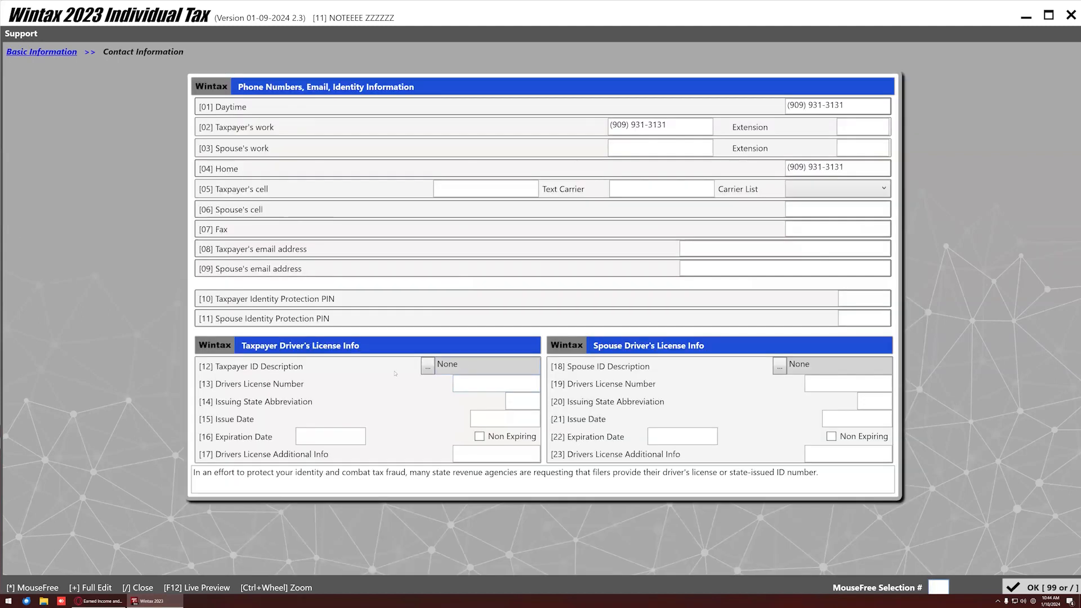
# Close Contact Information and review the Basic Information form down and back to the top.
pyautogui.click(1040, 587)
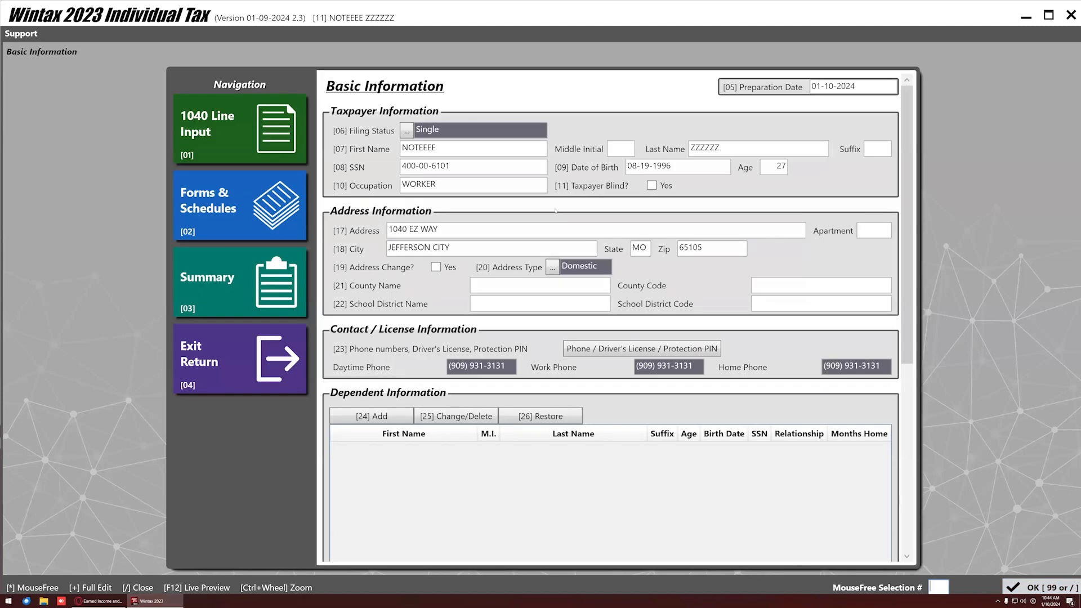
pyautogui.scroll(-4, 484, 336)
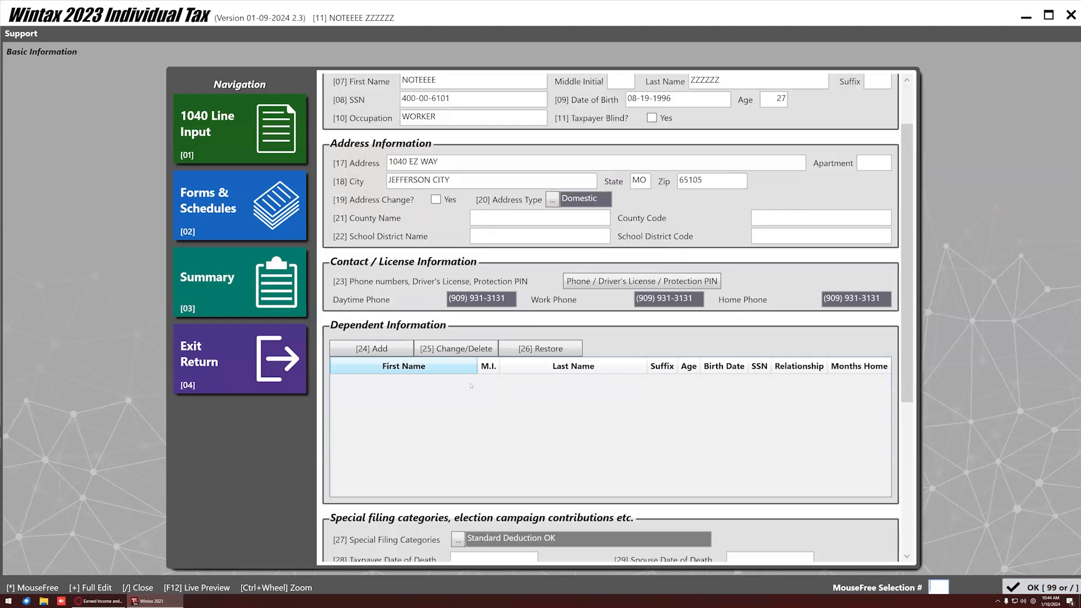
pyautogui.scroll(-1, 443, 356)
pyautogui.scroll(-4, 443, 356)
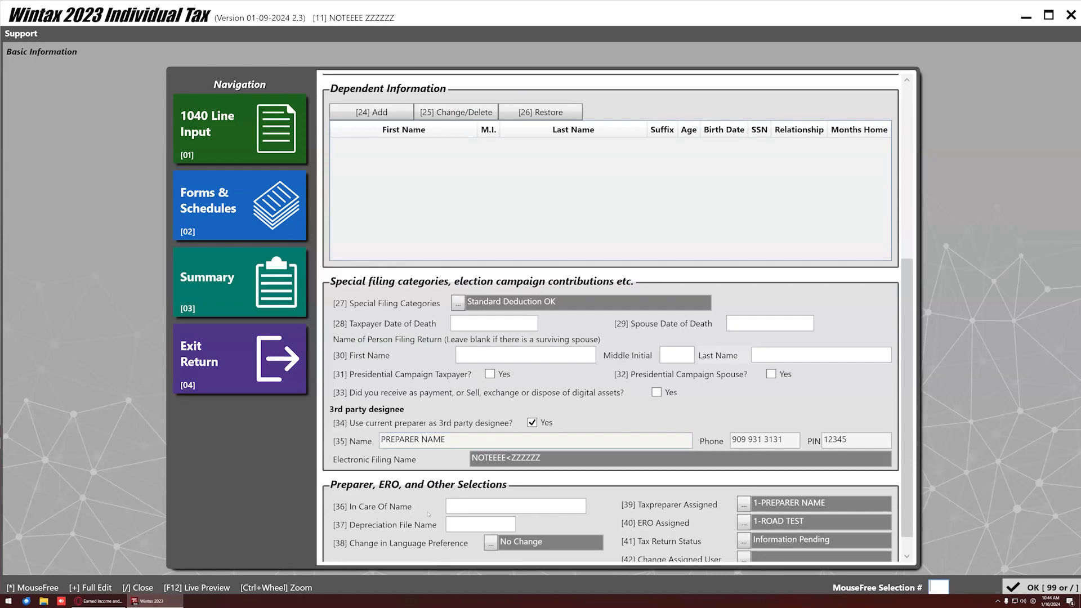
pyautogui.scroll(9, 457, 537)
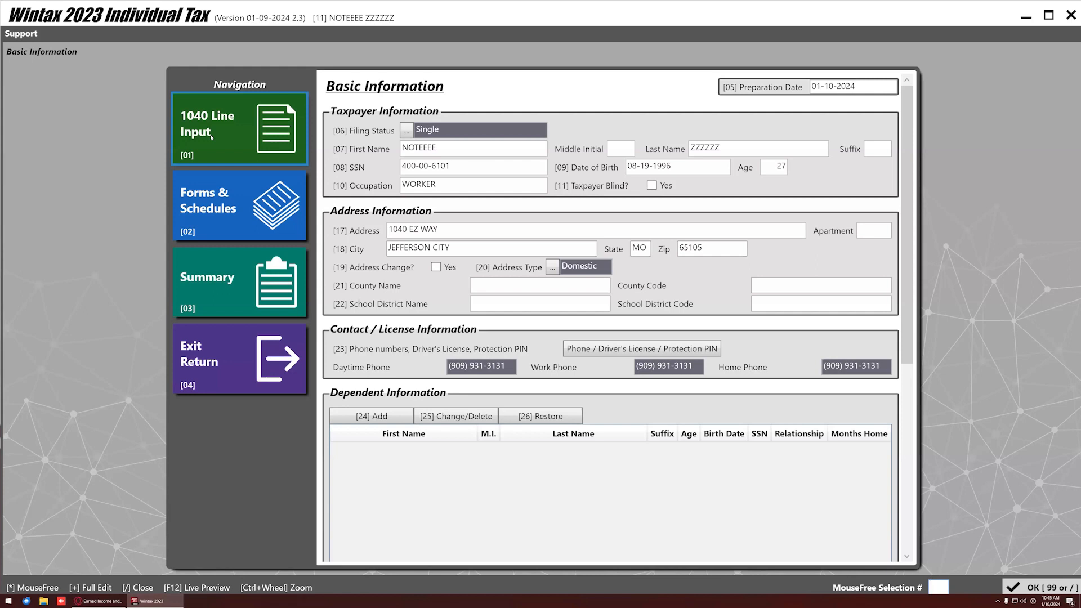
# Open the 1040 line input and the line 1a wages entry, dismissing the prior-year wages recall list.
pyautogui.click(211, 136)
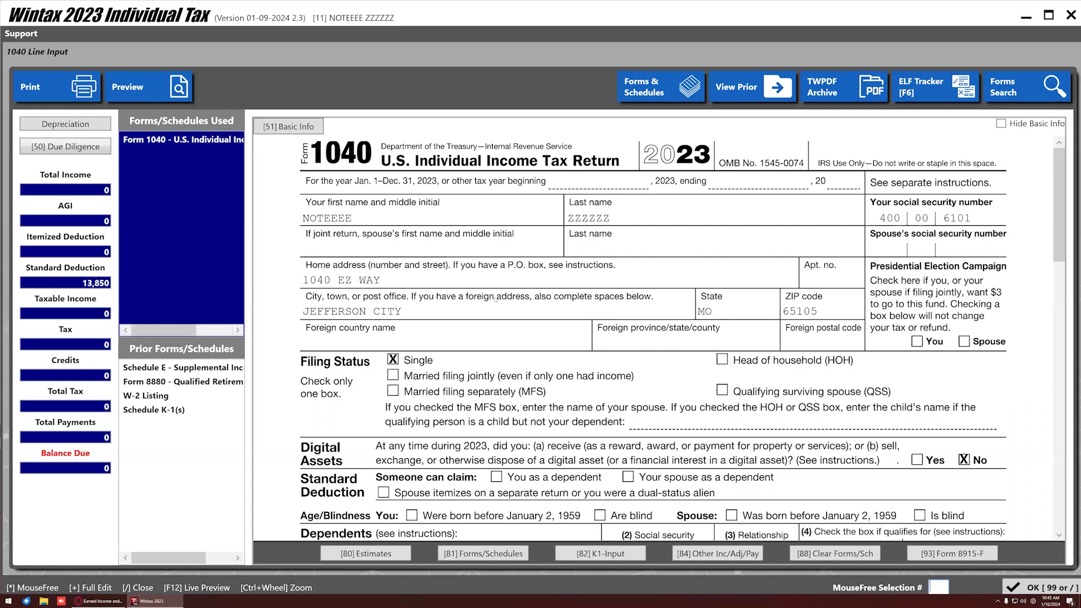
pyautogui.scroll(-3, 495, 300)
pyautogui.scroll(2, 487, 323)
pyautogui.scroll(-3, 416, 391)
pyautogui.scroll(-2, 416, 390)
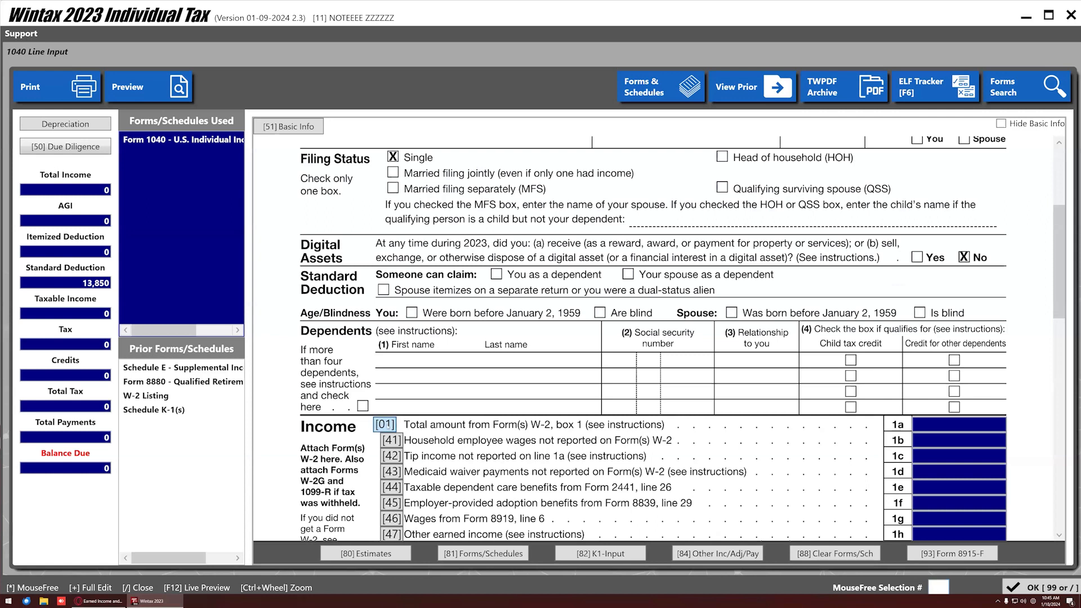
pyautogui.click(385, 425)
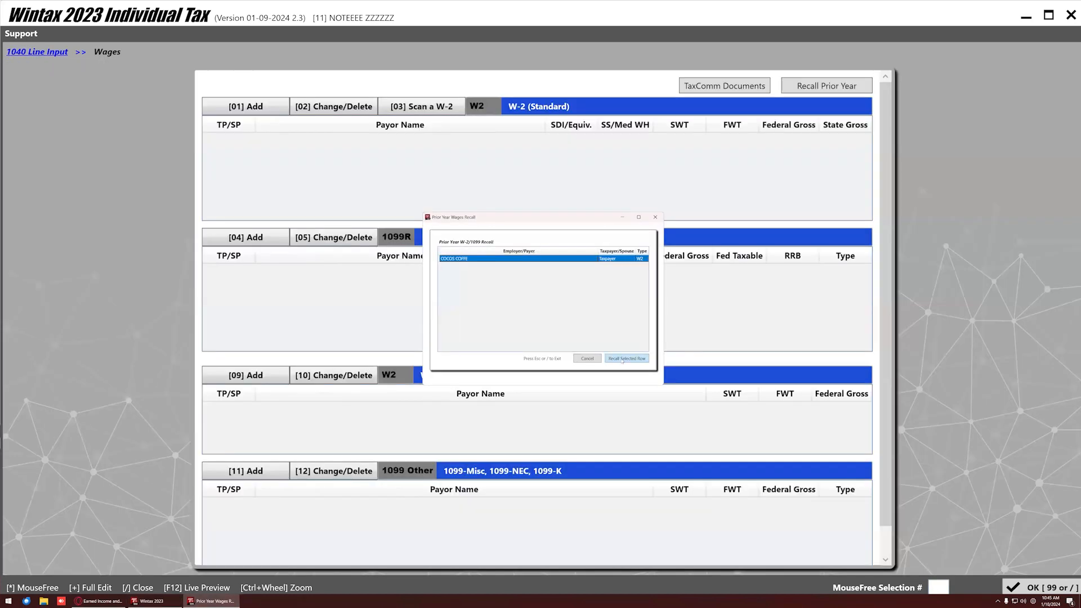
pyautogui.click(655, 218)
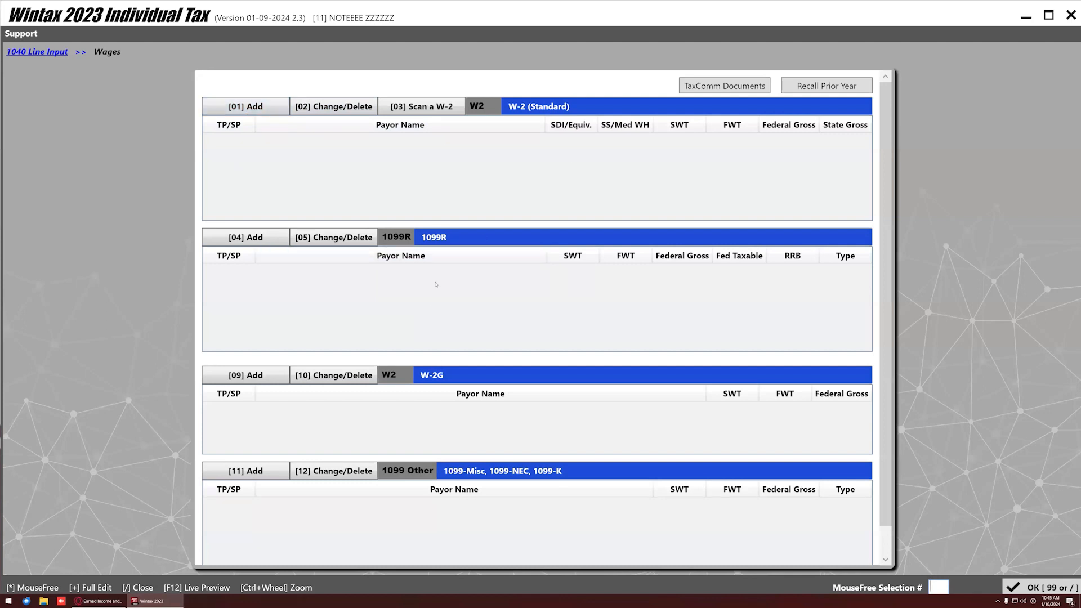
# Add a new 1099-R entry marked as a railroad distribution.
pyautogui.click(245, 236)
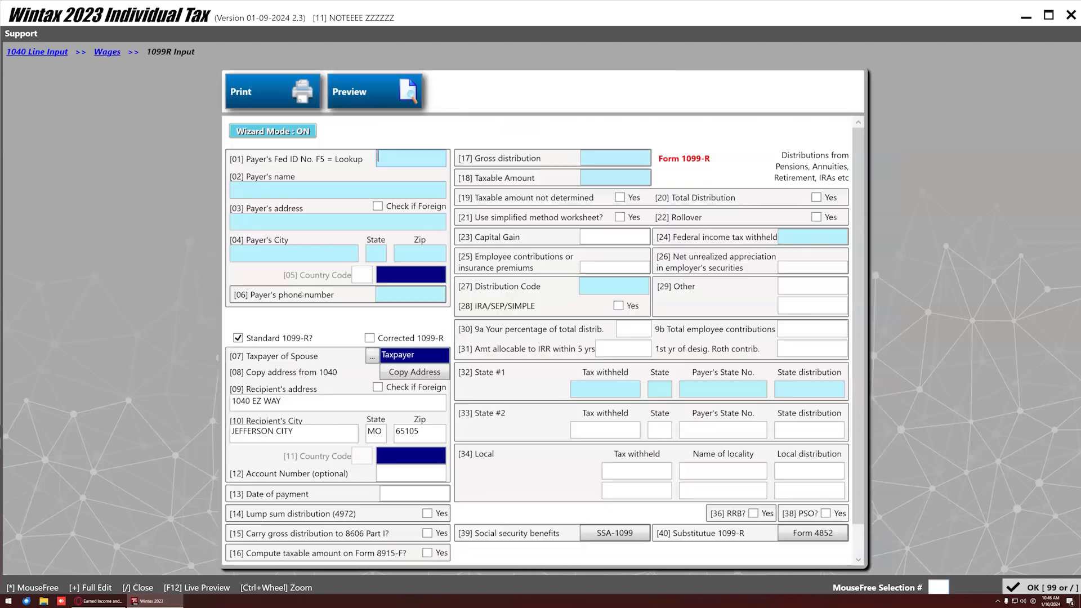
pyautogui.scroll(-1, 629, 440)
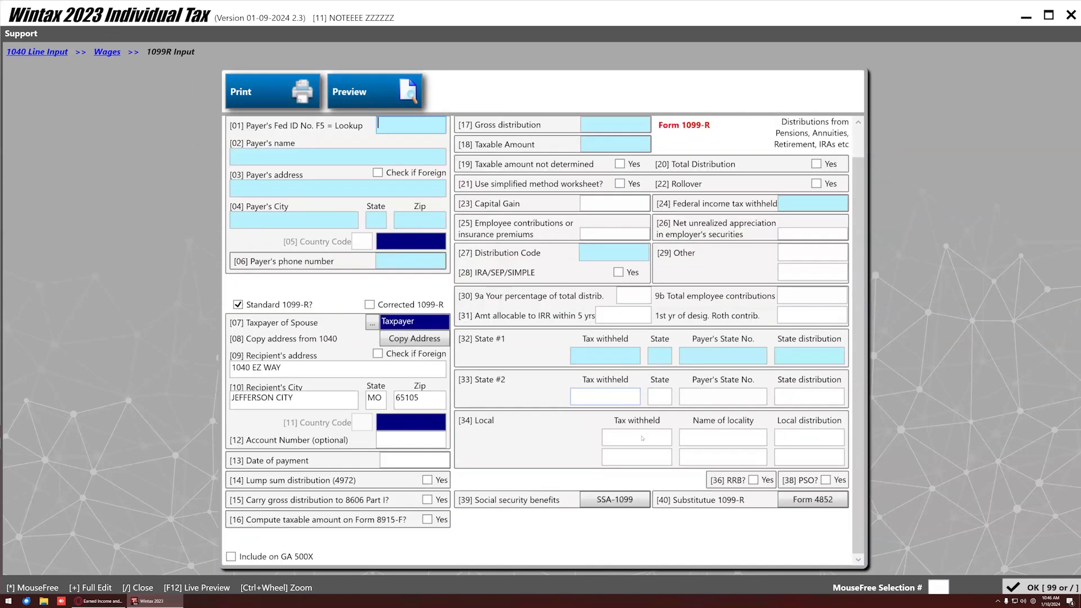
pyautogui.click(753, 480)
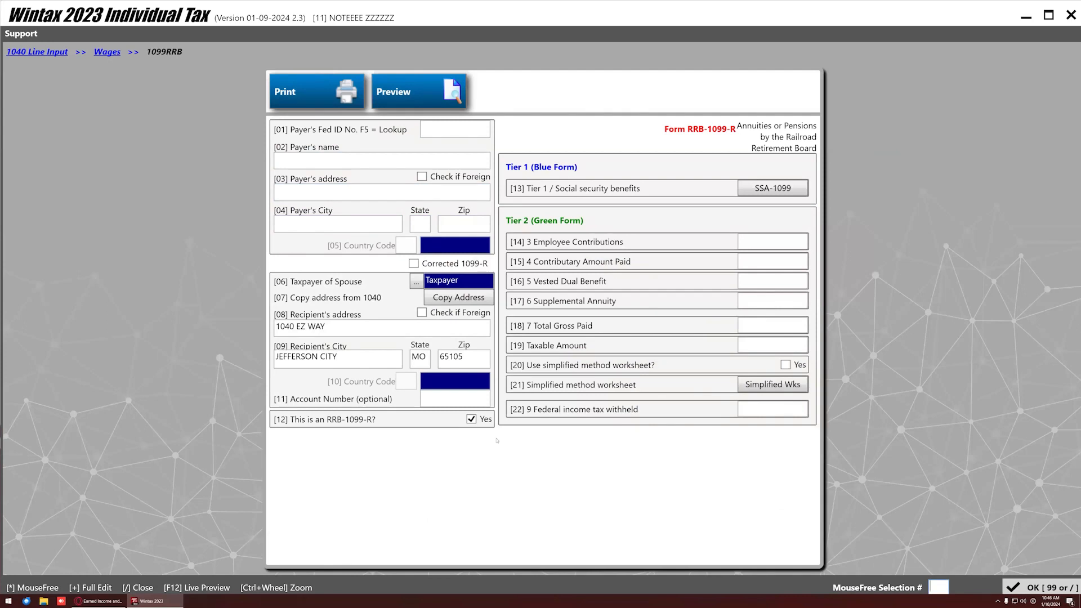
# Delete the taxpayer's 1099-R entry from the wages summary, then scroll down Form 1040.
pyautogui.click(106, 52)
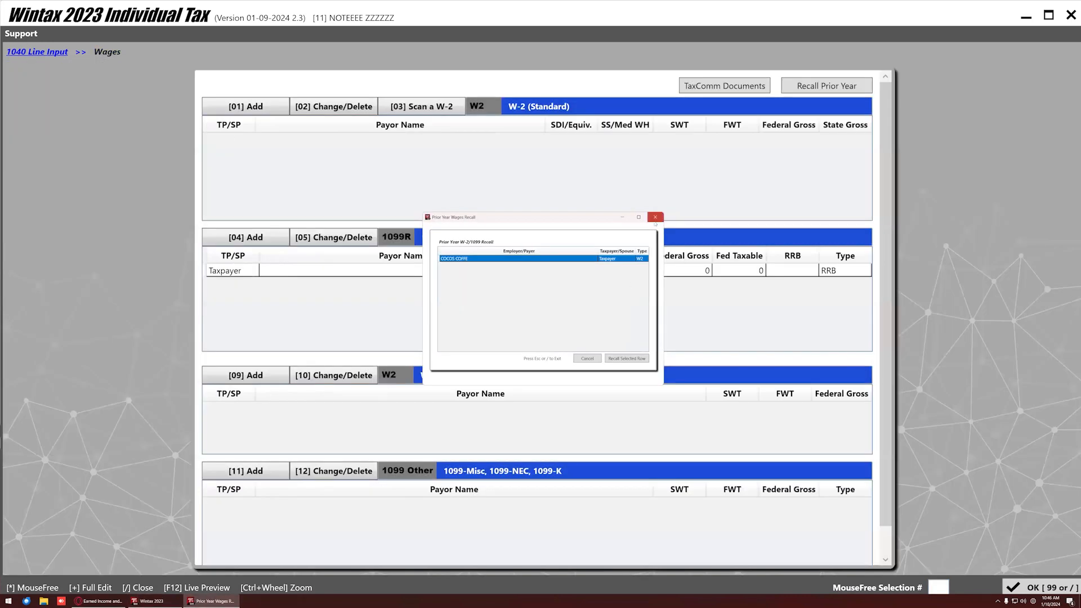
pyautogui.click(655, 217)
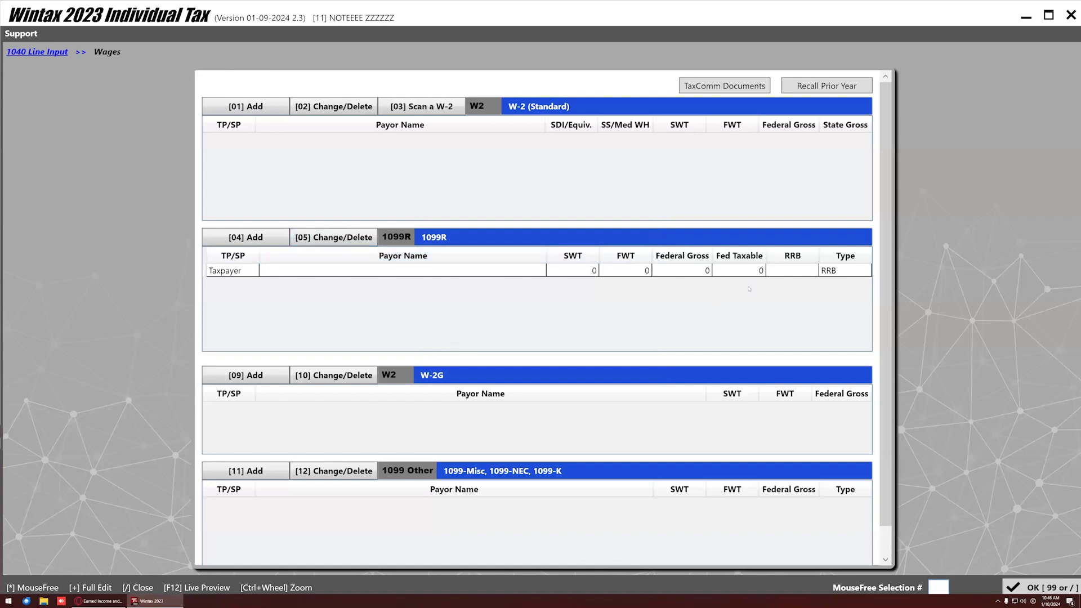
pyautogui.click(273, 274)
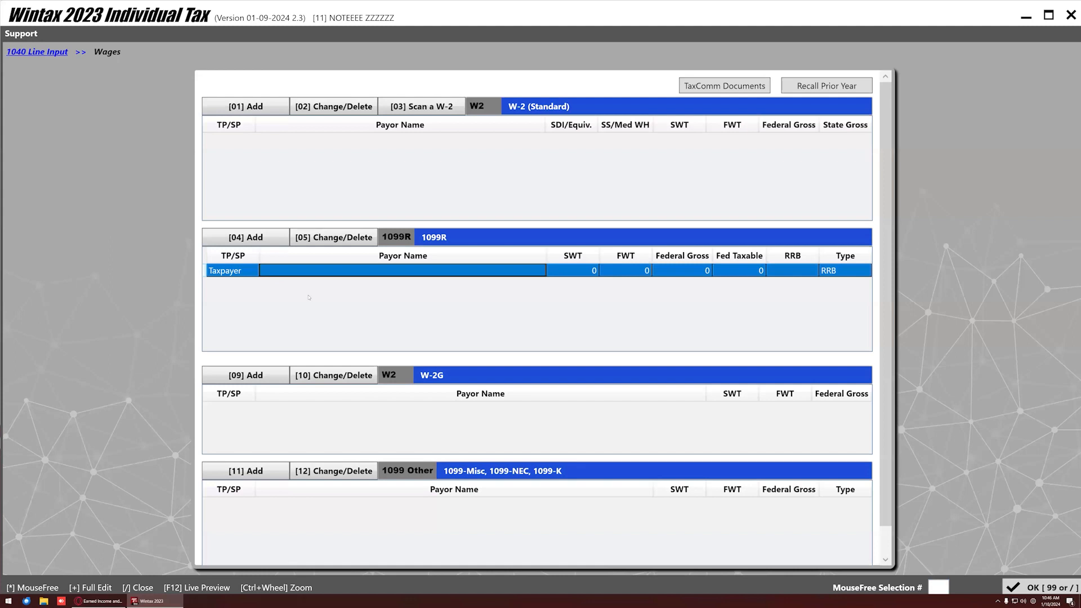
pyautogui.press('Delete')
pyautogui.click(525, 326)
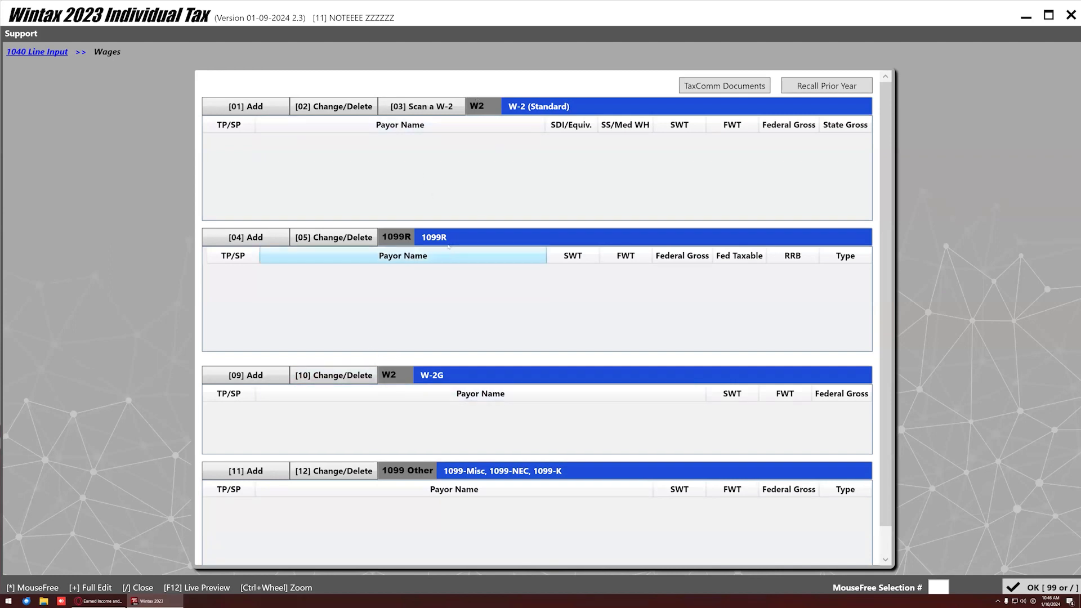
pyautogui.scroll(-1, 444, 392)
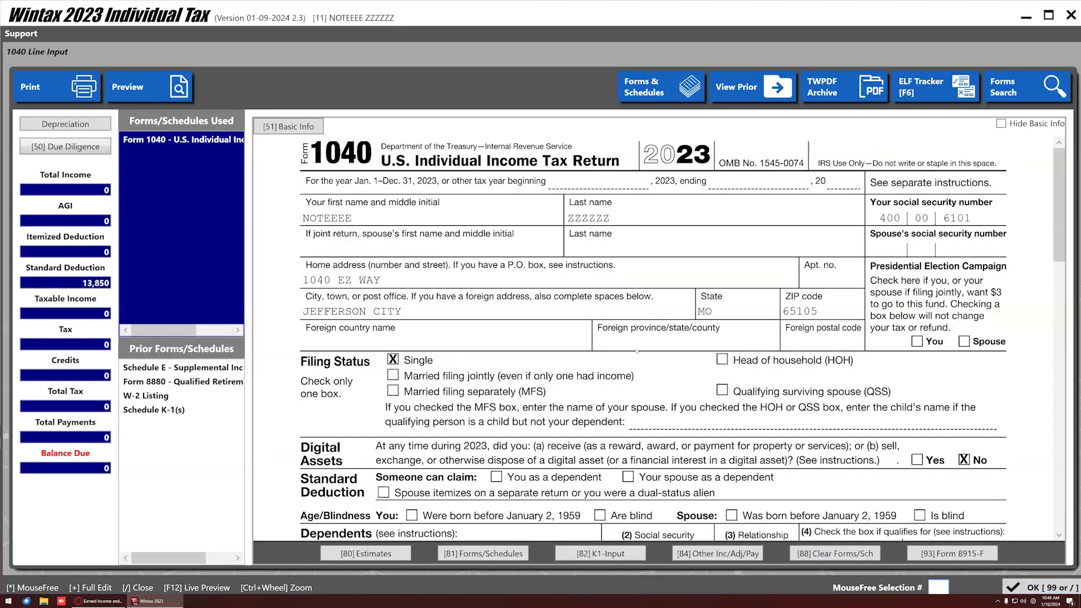
pyautogui.scroll(-3, 512, 357)
pyautogui.scroll(-2, 622, 488)
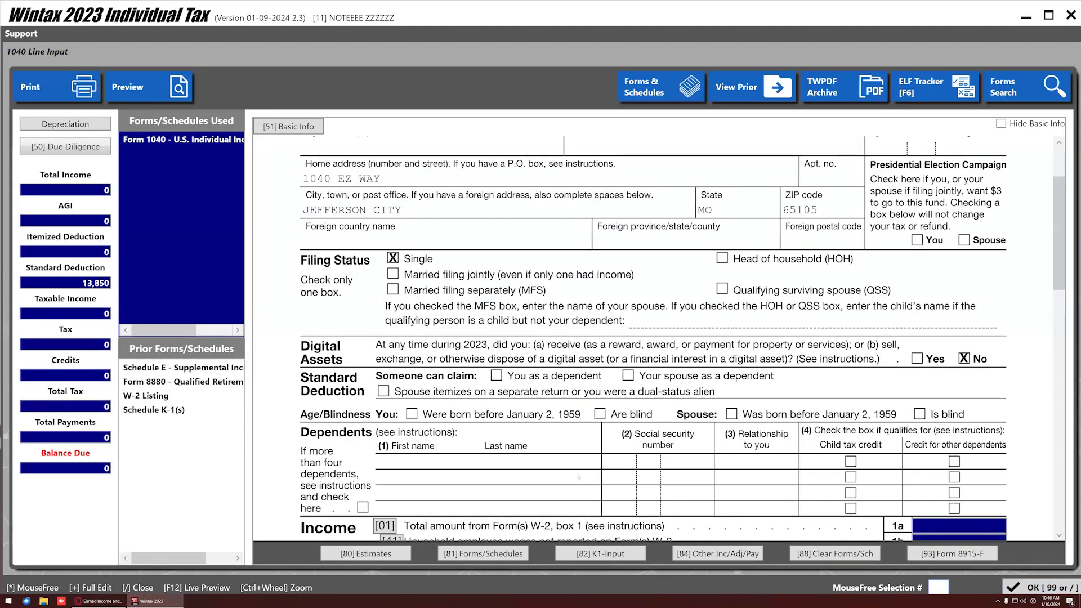
# Leave 1040 Line Input, exit the return from the Summary, and open Recall Client.
pyautogui.click(1020, 587)
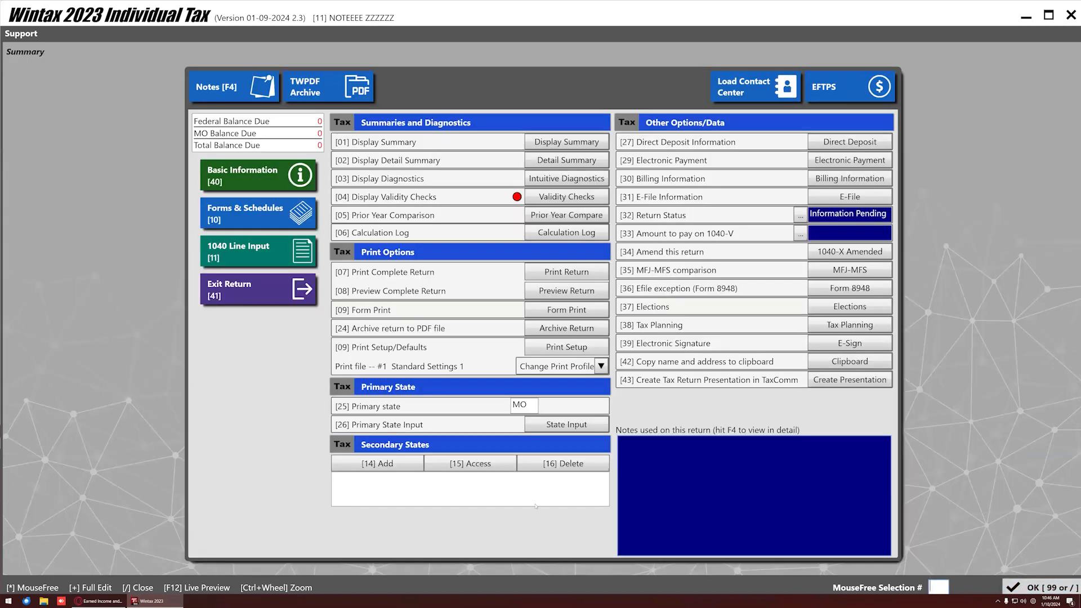
pyautogui.click(261, 283)
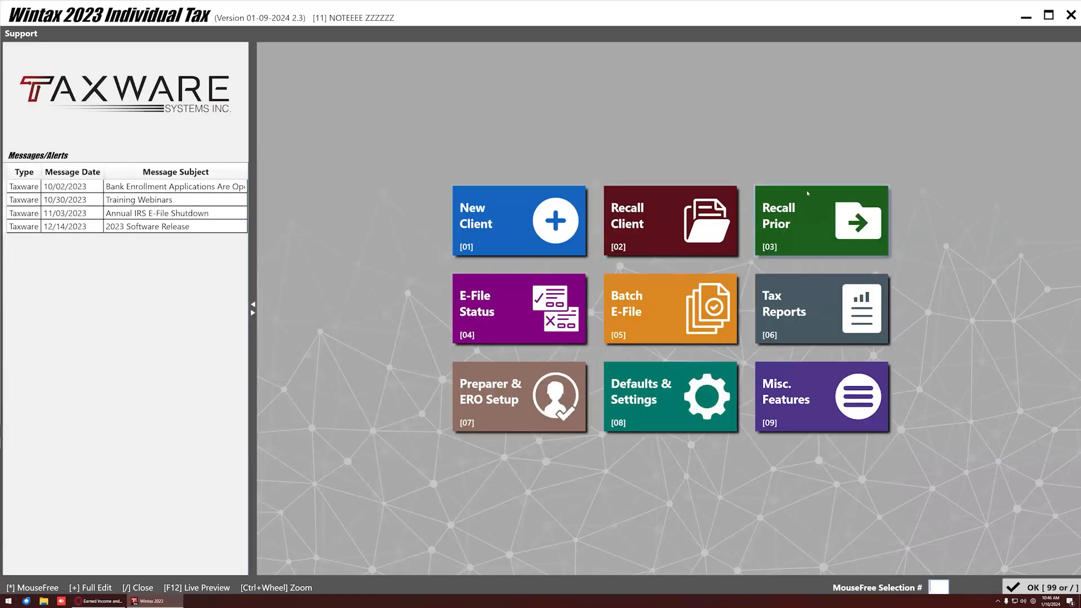
pyautogui.click(673, 209)
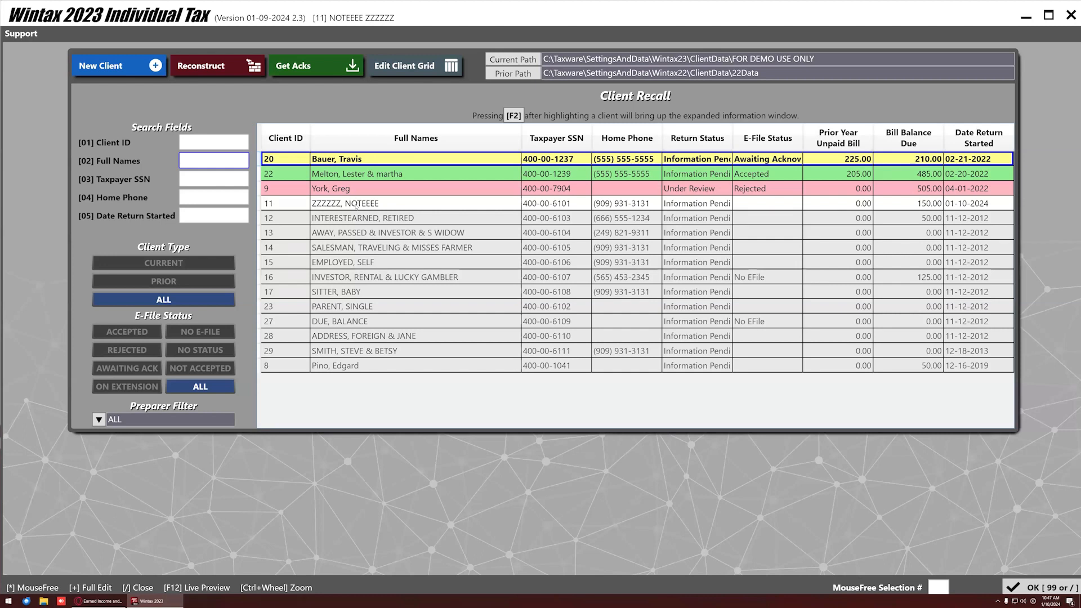
# Reopen the client list and try the CURRENT, PRIOR and ALL filters.
pyautogui.click(1042, 587)
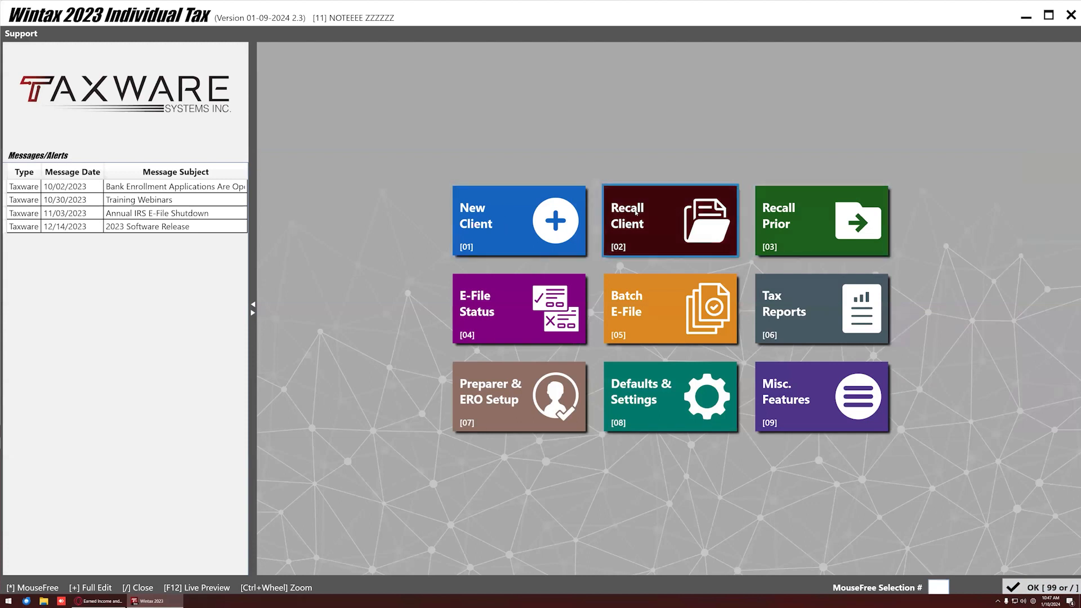
pyautogui.click(636, 212)
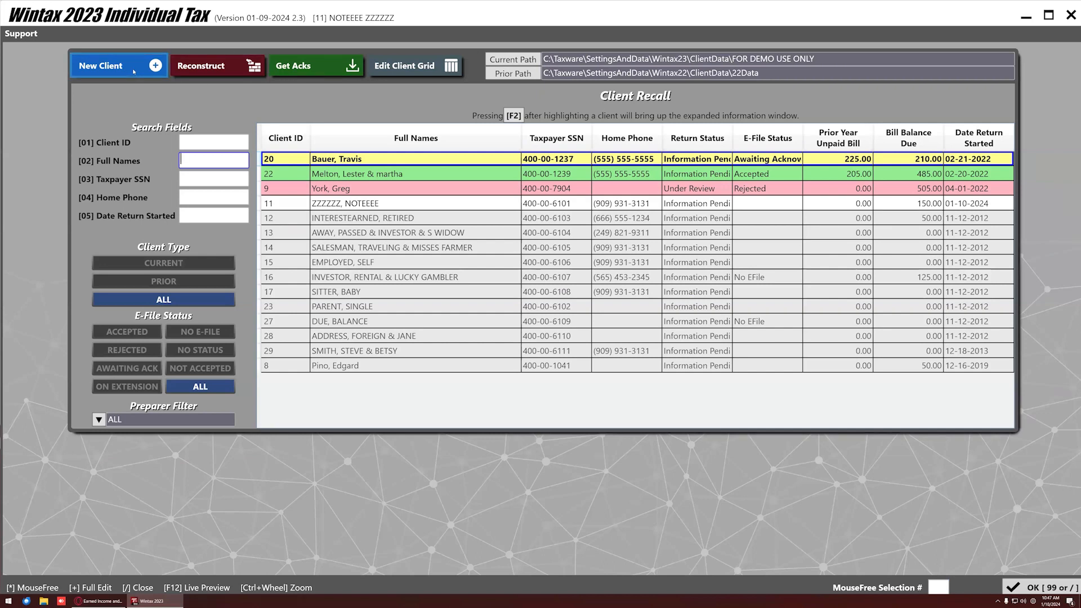
pyautogui.click(172, 263)
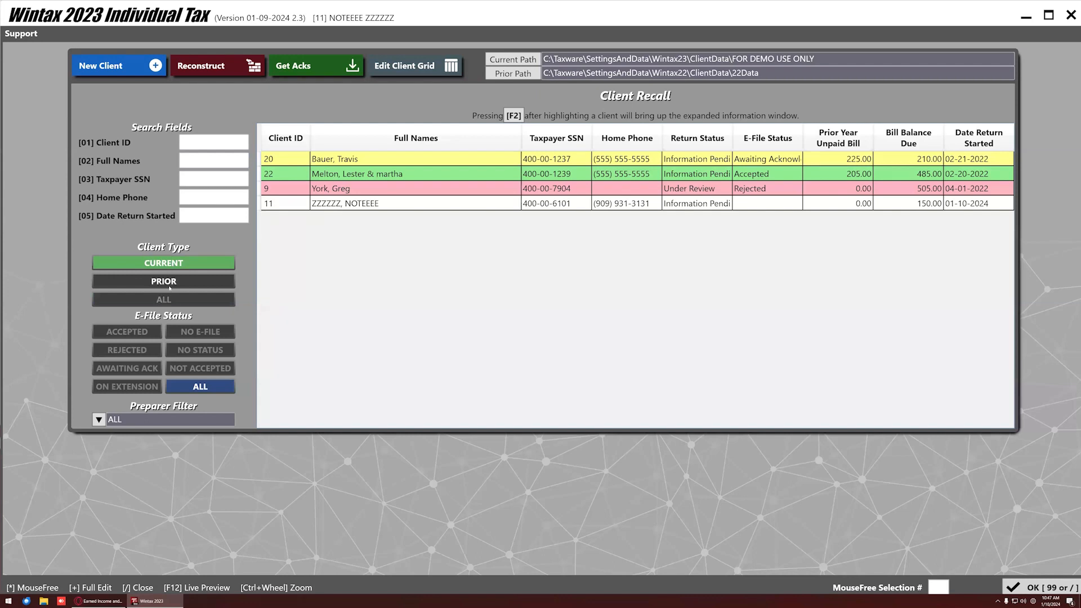
pyautogui.click(163, 281)
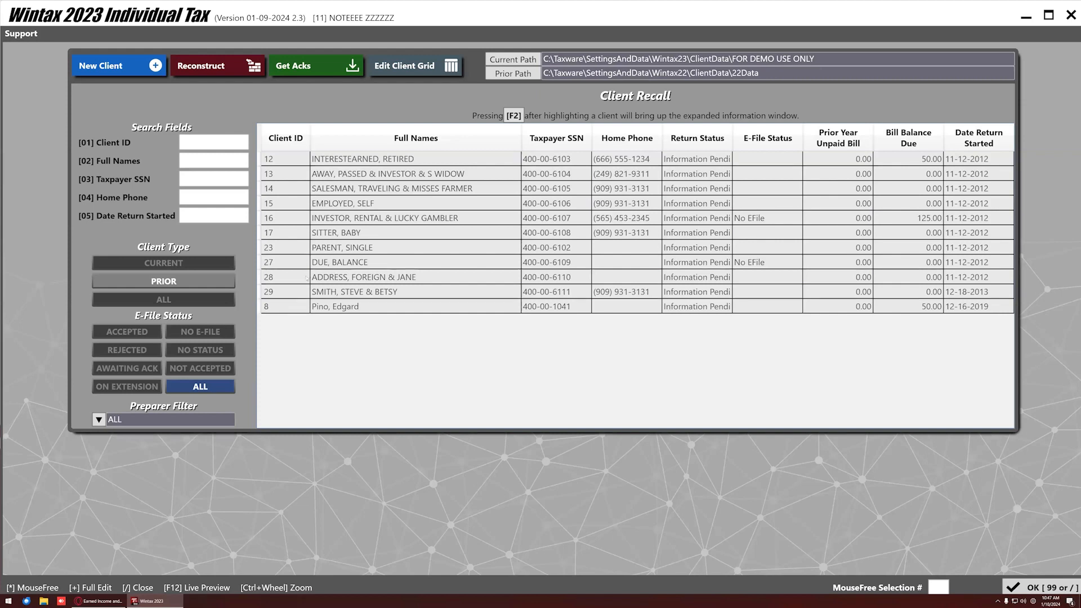
pyautogui.click(204, 298)
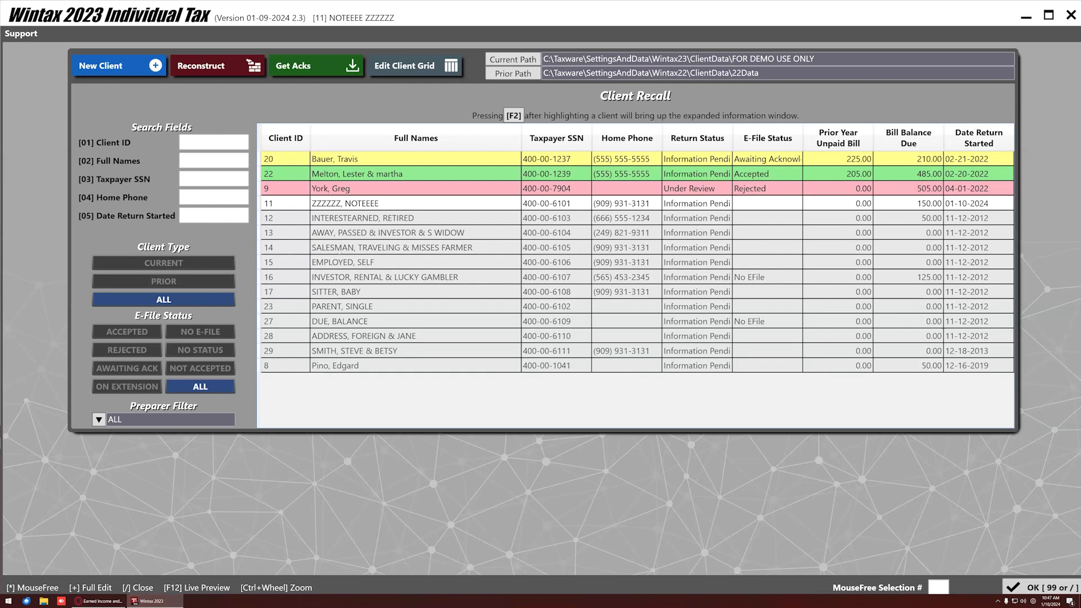
# Recall the prior-year client into a 2023 return, skipping the license prompt, then reselect it in the list.
pyautogui.doubleClick(296, 222)
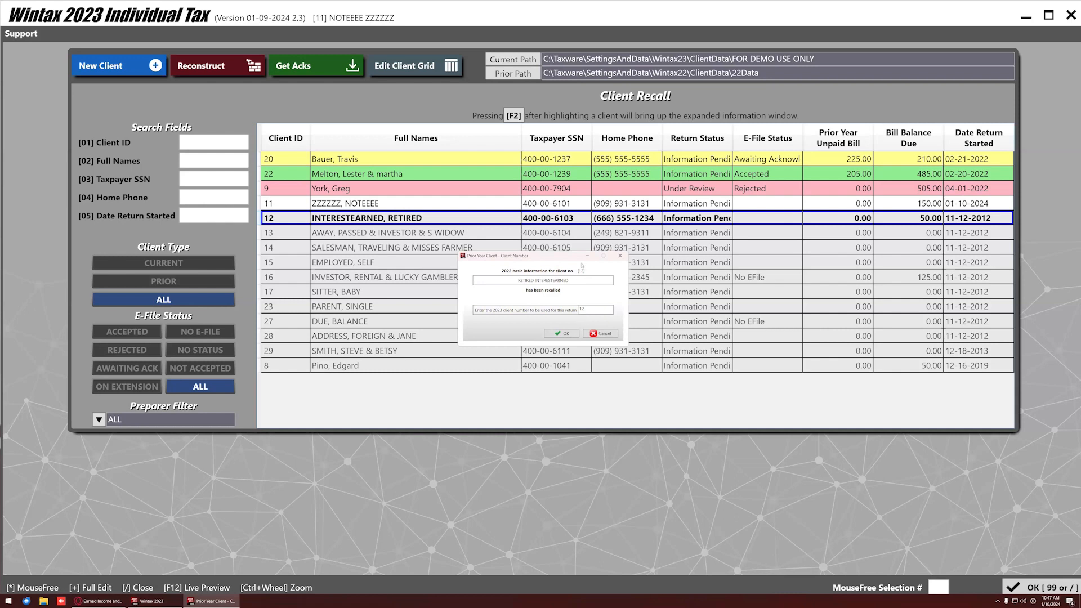
pyautogui.click(564, 334)
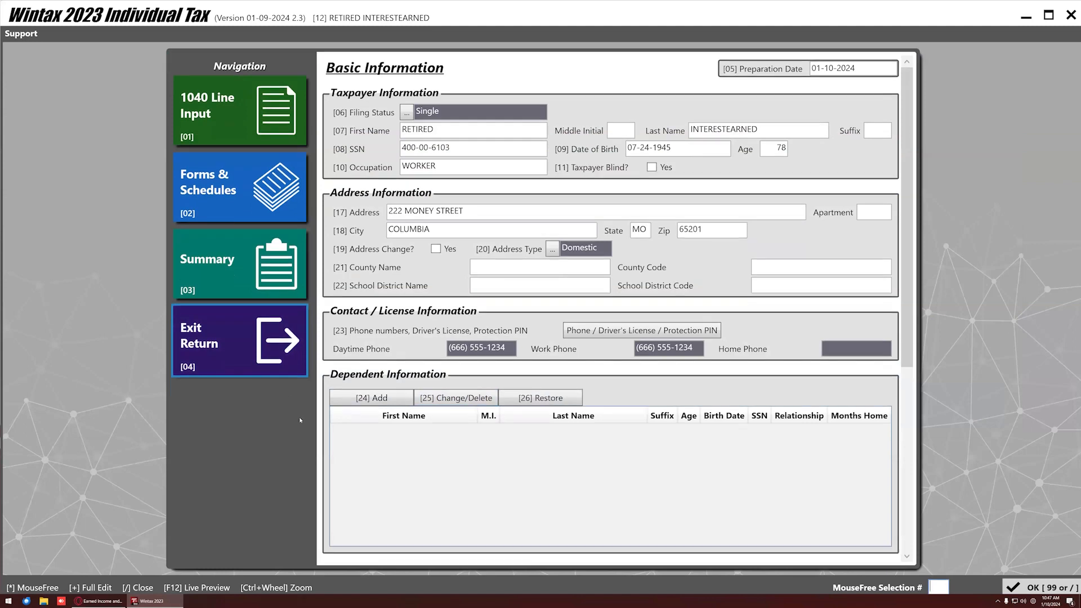
pyautogui.click(304, 382)
pyautogui.click(647, 226)
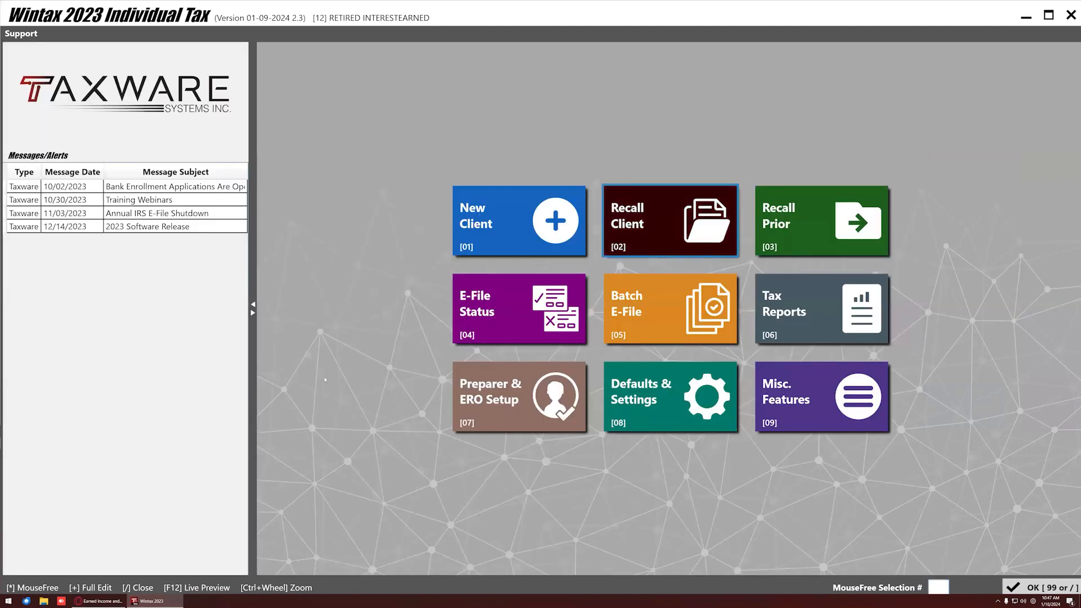
pyautogui.click(348, 218)
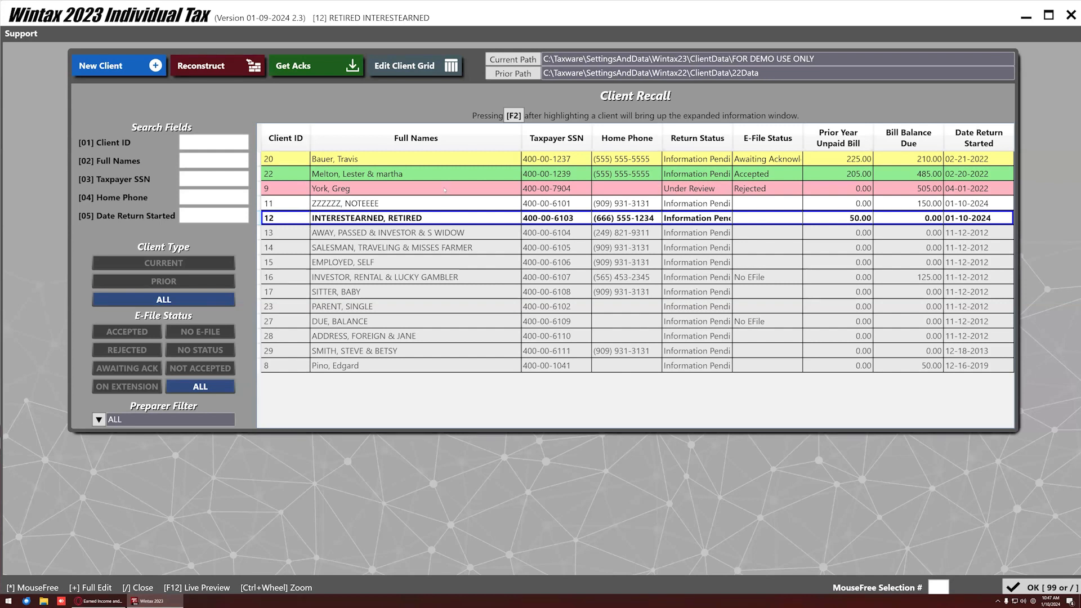
pyautogui.click(502, 60)
pyautogui.click(387, 72)
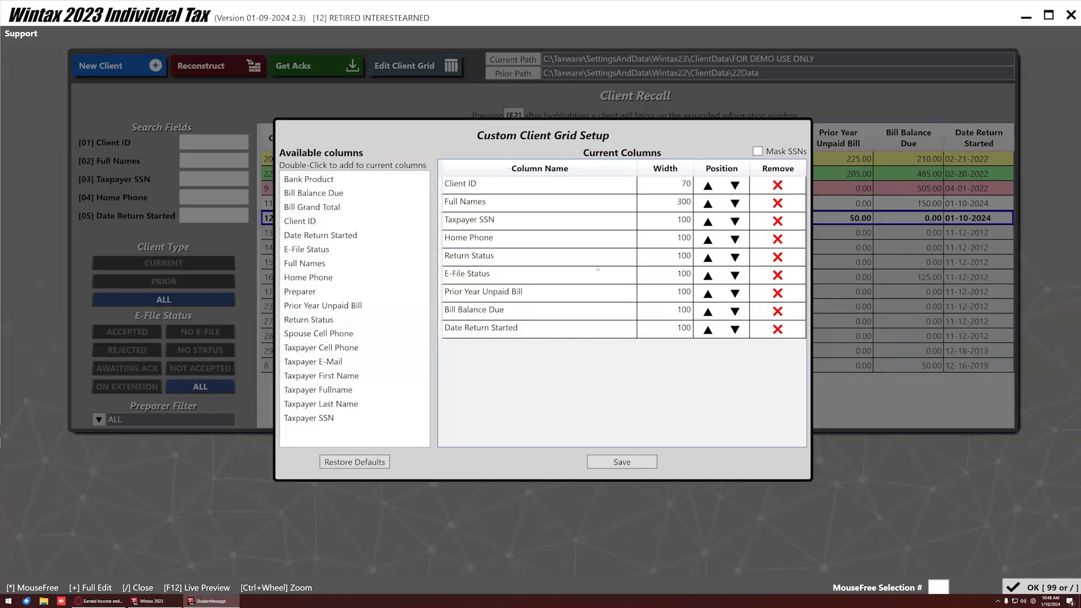
pyautogui.click(709, 221)
pyautogui.click(708, 203)
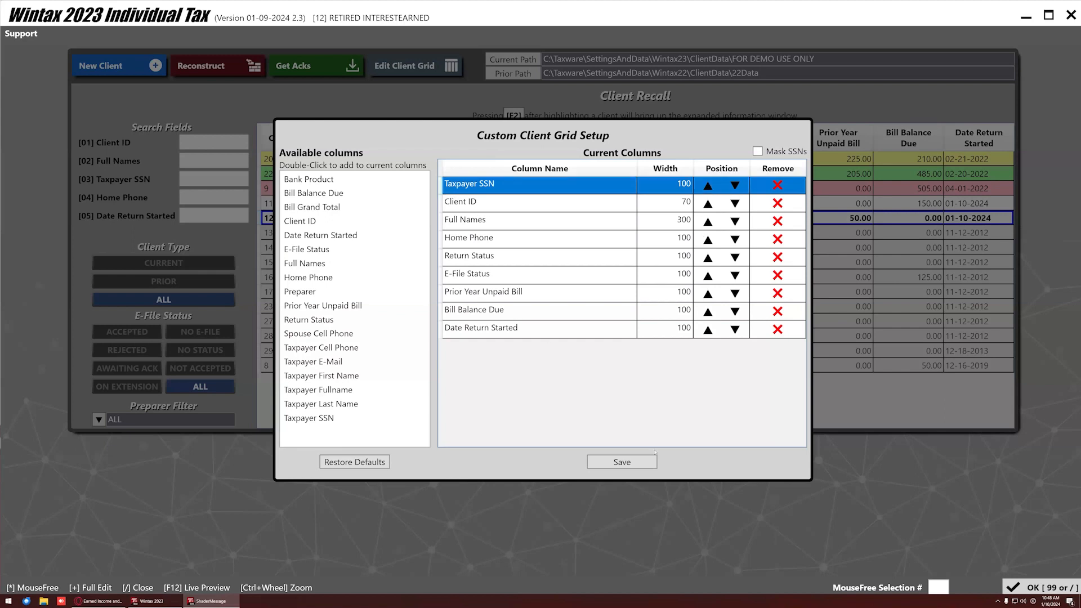
pyautogui.click(619, 462)
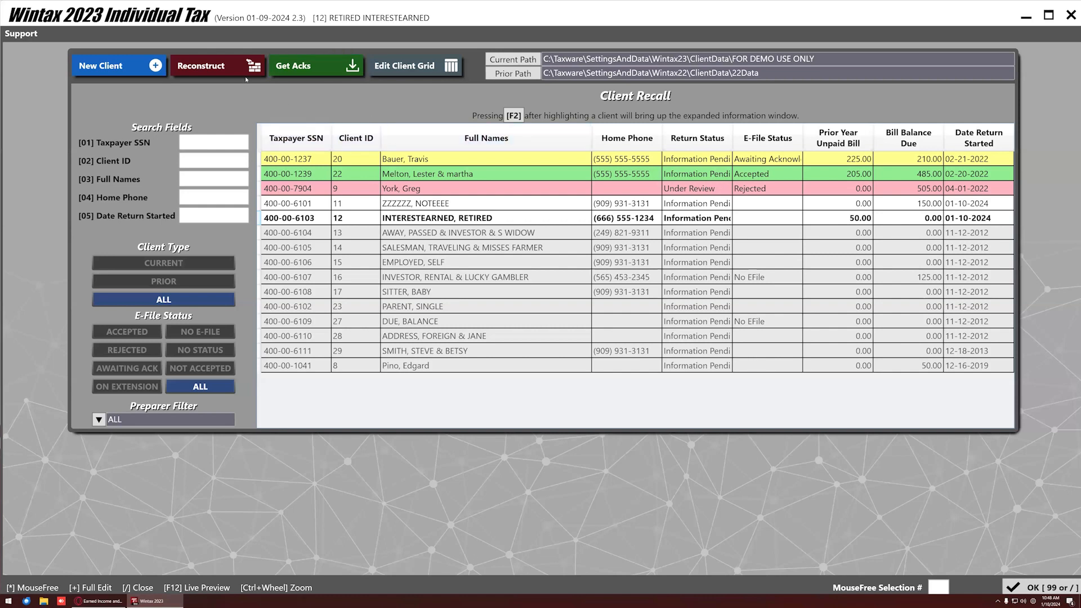
pyautogui.click(416, 66)
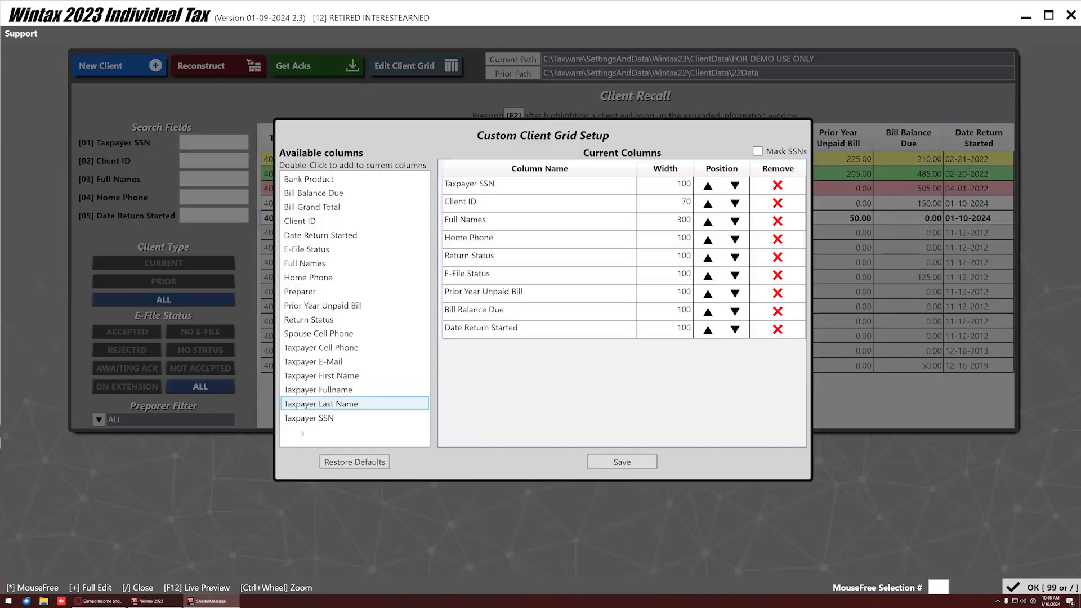
pyautogui.click(355, 462)
pyautogui.click(621, 462)
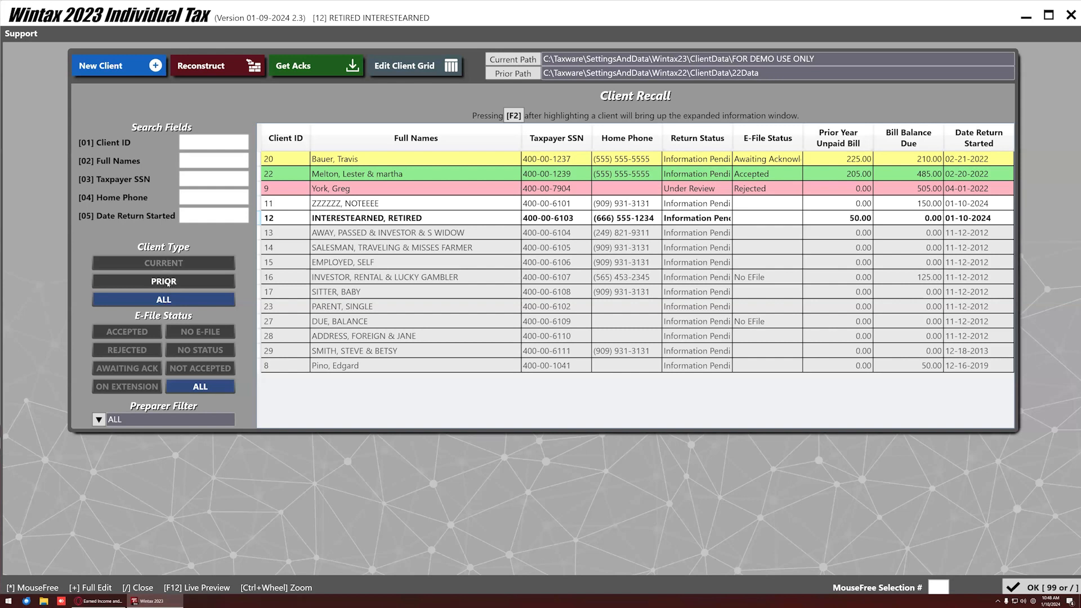
# Under PRIOR, add a new prior-path folder named Test, then switch the list to CURRENT.
pyautogui.click(164, 281)
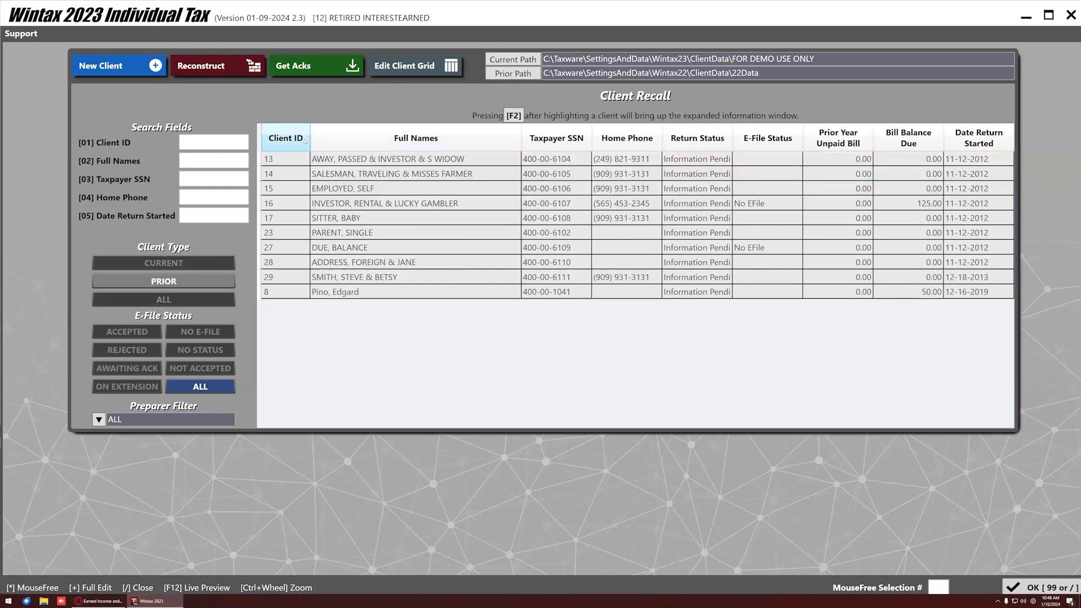
pyautogui.click(513, 74)
pyautogui.click(509, 86)
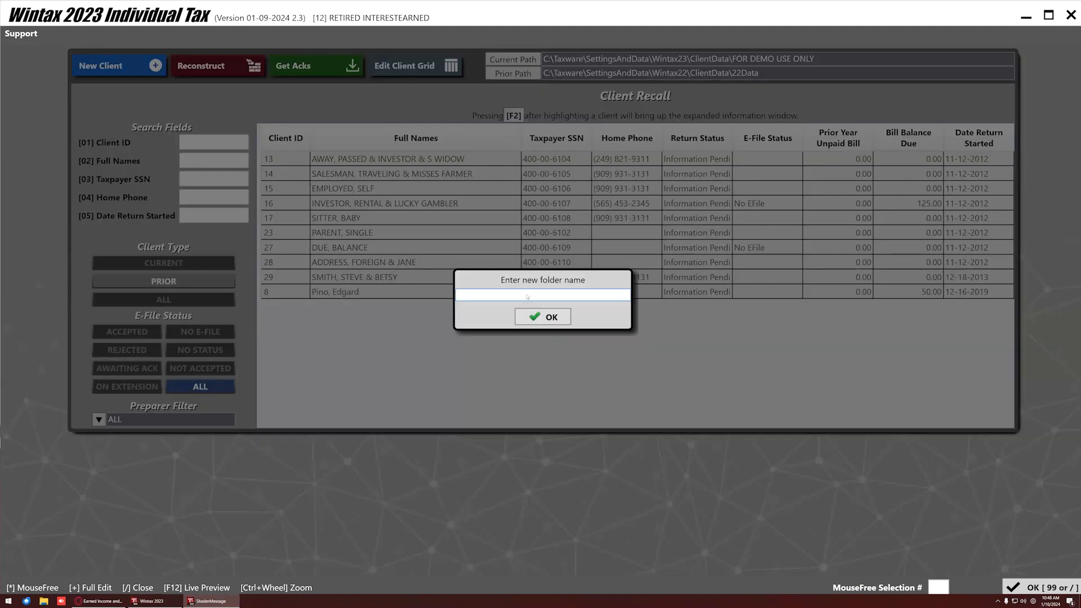
pyautogui.write('Test')
pyautogui.click(538, 316)
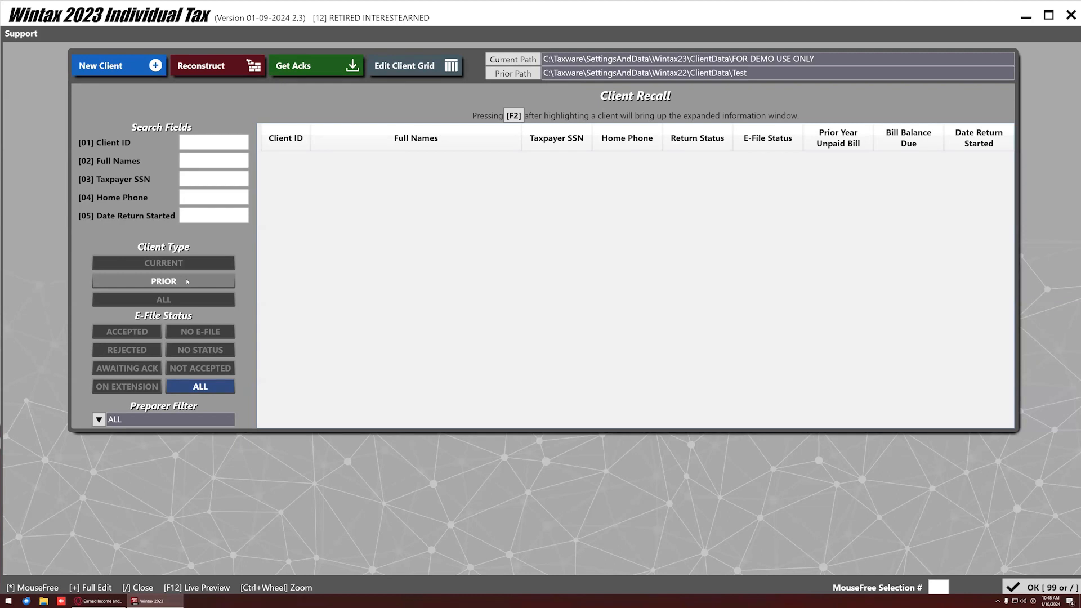
pyautogui.click(178, 267)
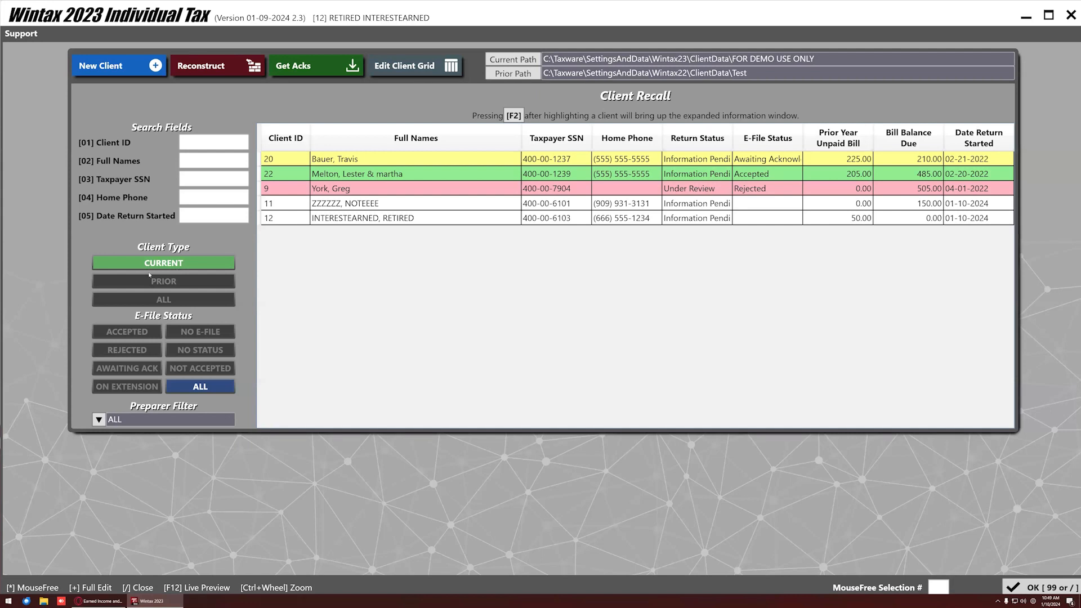
# Set the prior path back to 22Data and toggle between the CURRENT and PRIOR filters, ending on CURRENT.
pyautogui.click(164, 299)
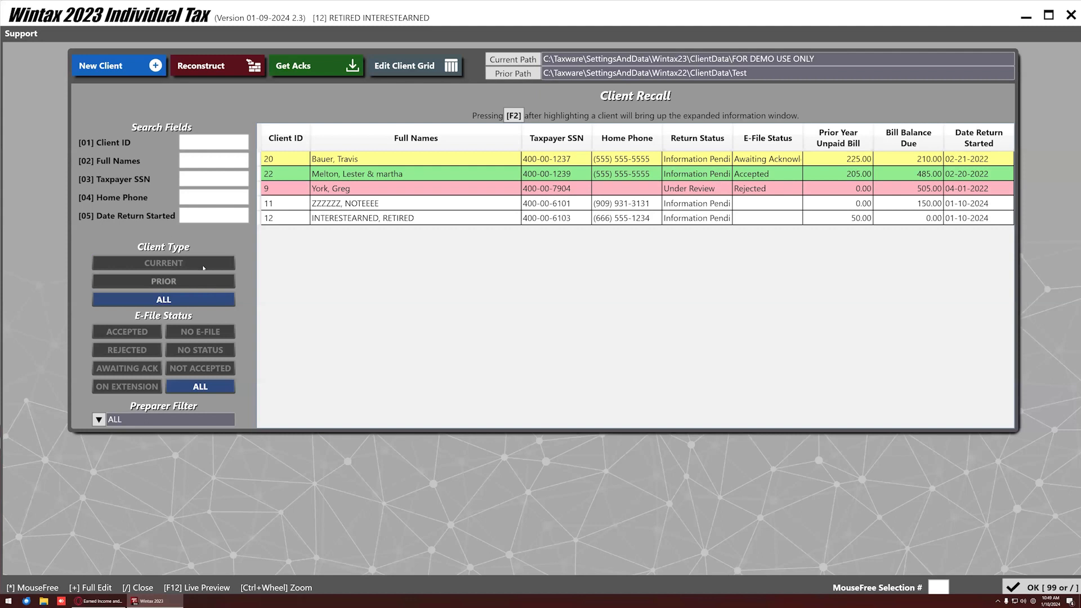
pyautogui.click(509, 74)
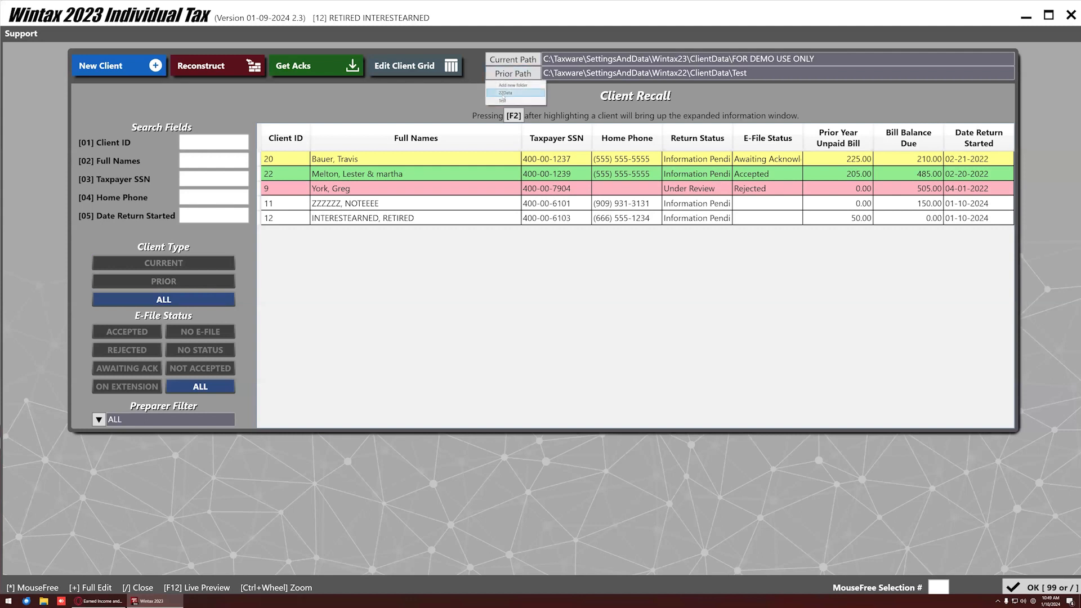
pyautogui.click(505, 93)
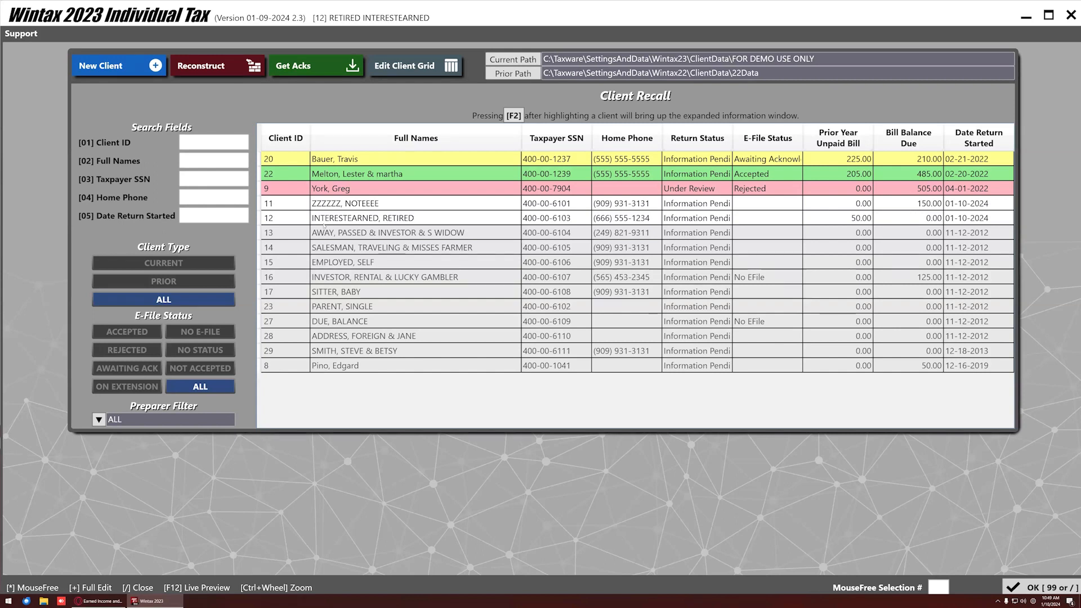
pyautogui.click(201, 267)
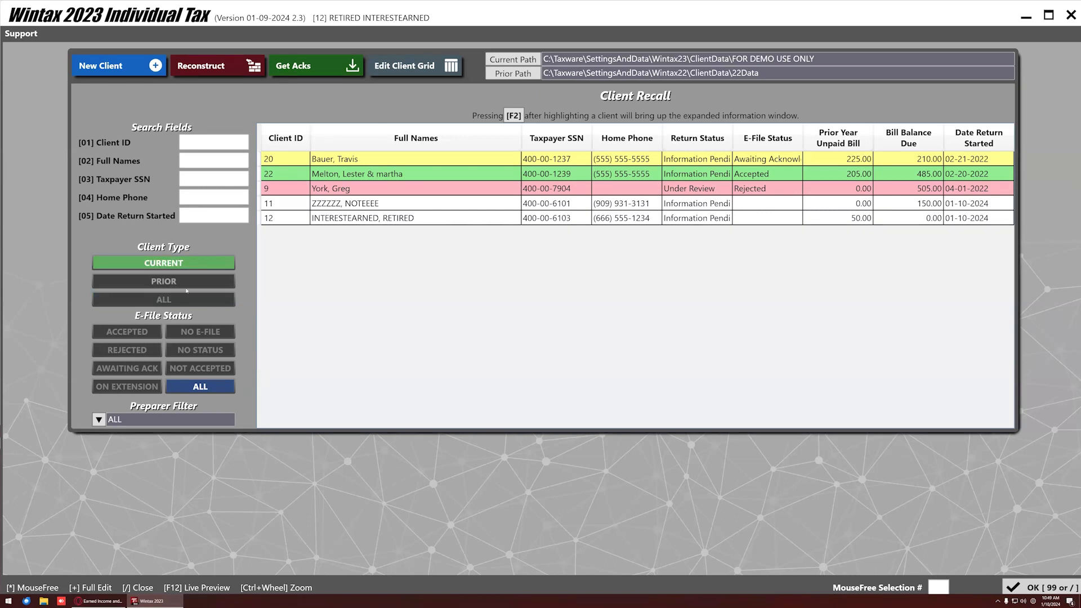
pyautogui.click(164, 281)
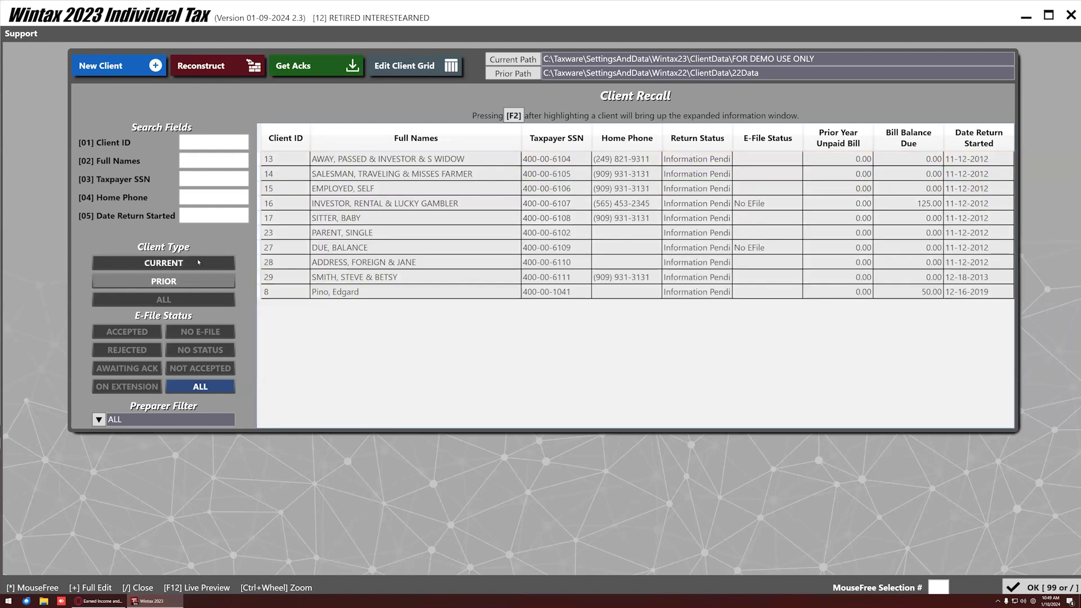
pyautogui.click(199, 263)
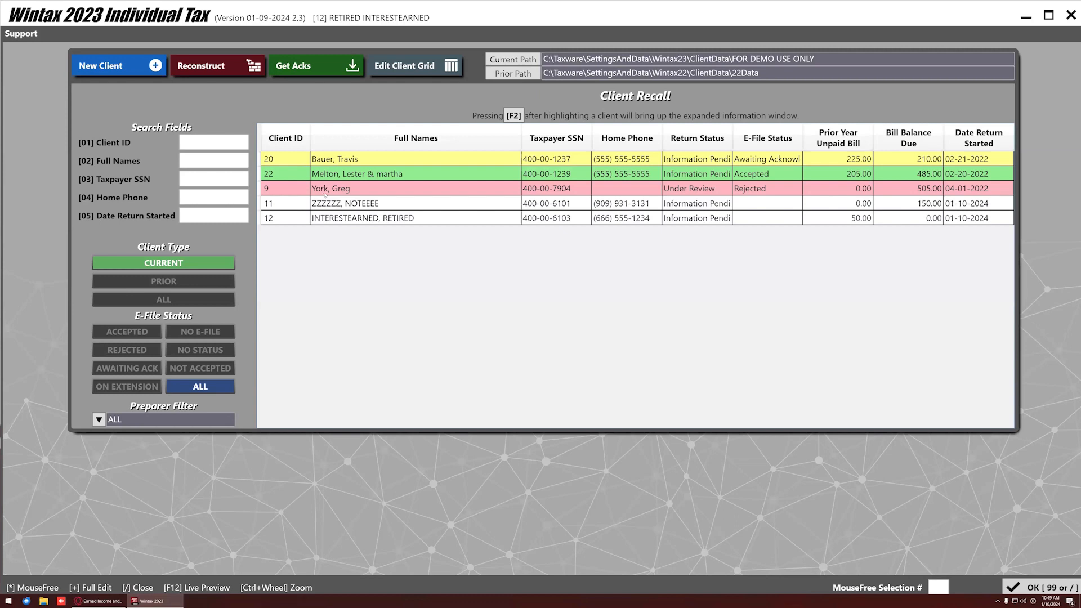
# Select each of the current-year clients in turn, including the rejected return.
pyautogui.click(355, 175)
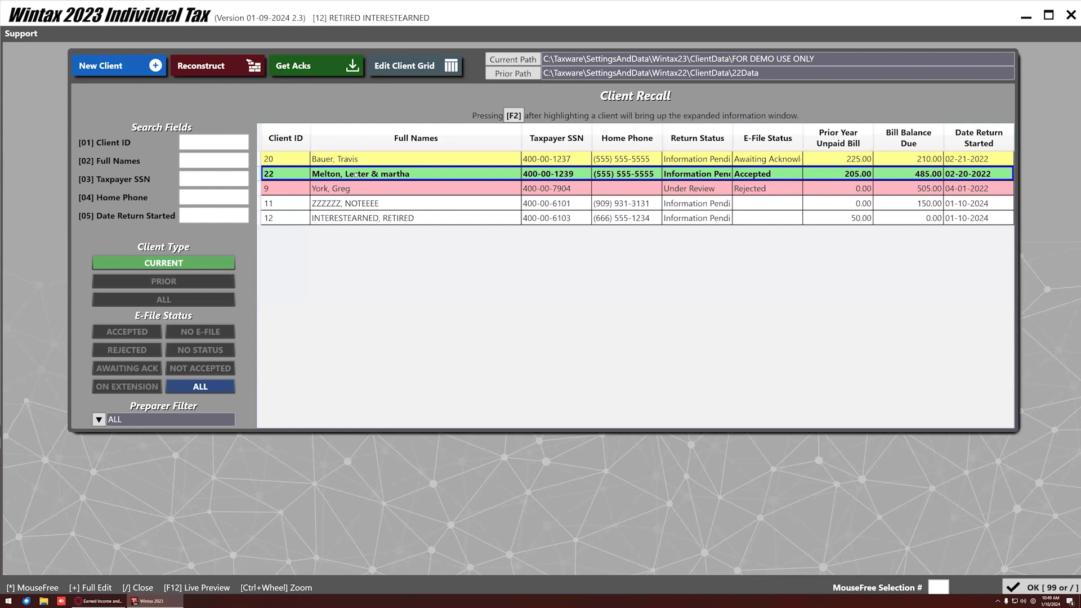
pyautogui.click(357, 190)
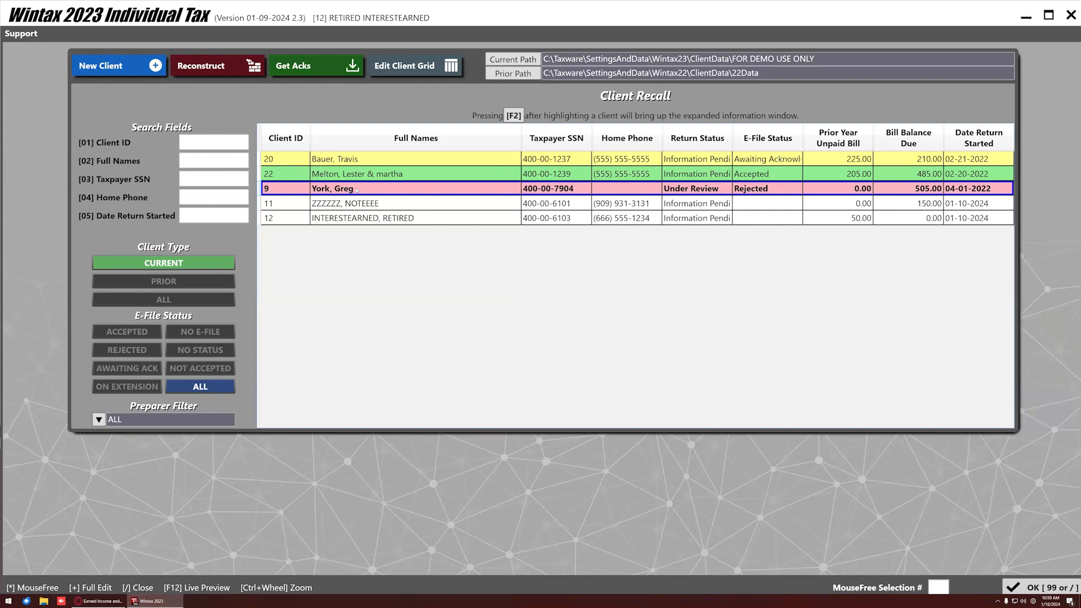
pyautogui.click(355, 204)
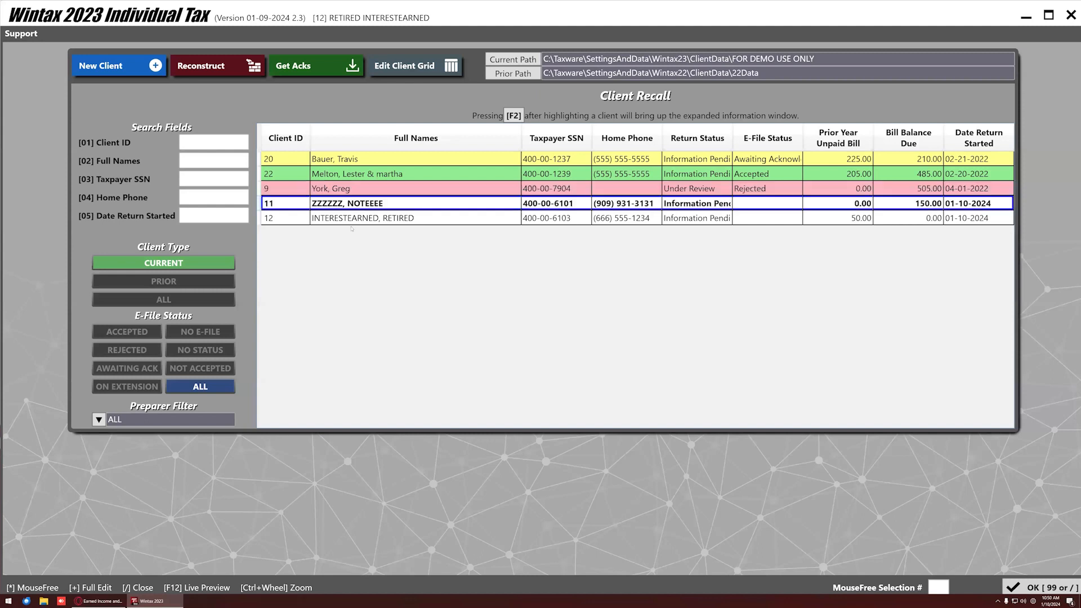
pyautogui.click(353, 219)
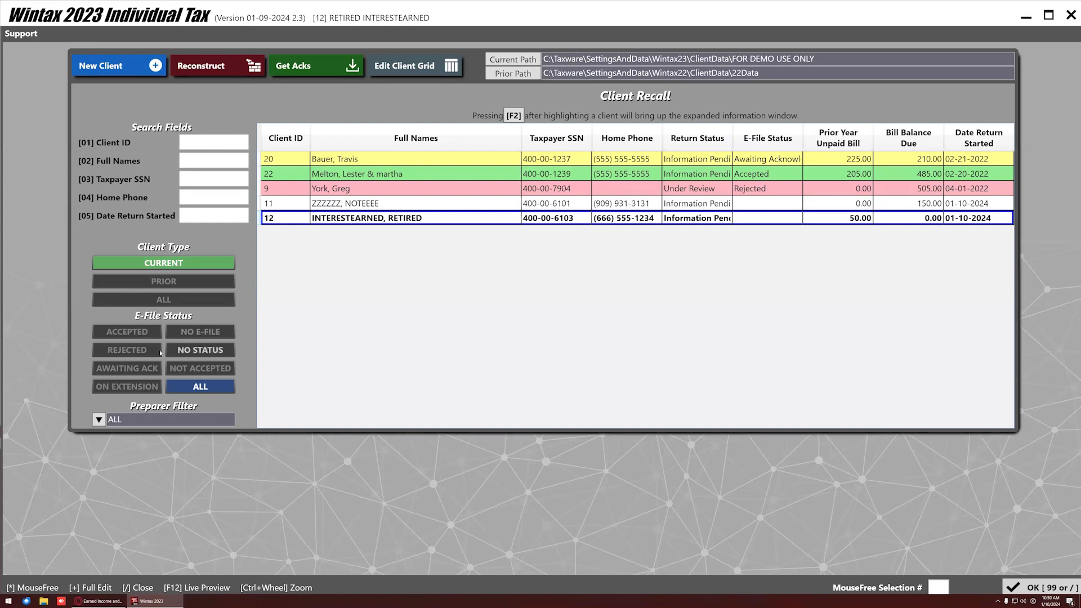
# Try the Rejected, Awaiting Ack and Accepted e-file filters, reset to ALL with preparer ALL, and start a new client.
pyautogui.click(126, 349)
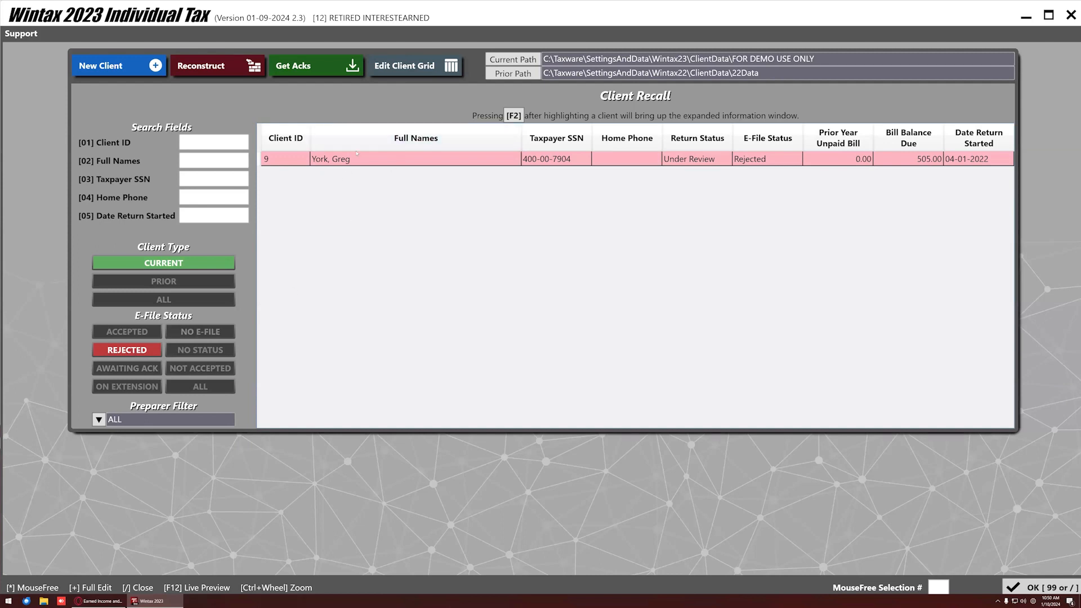
pyautogui.click(151, 371)
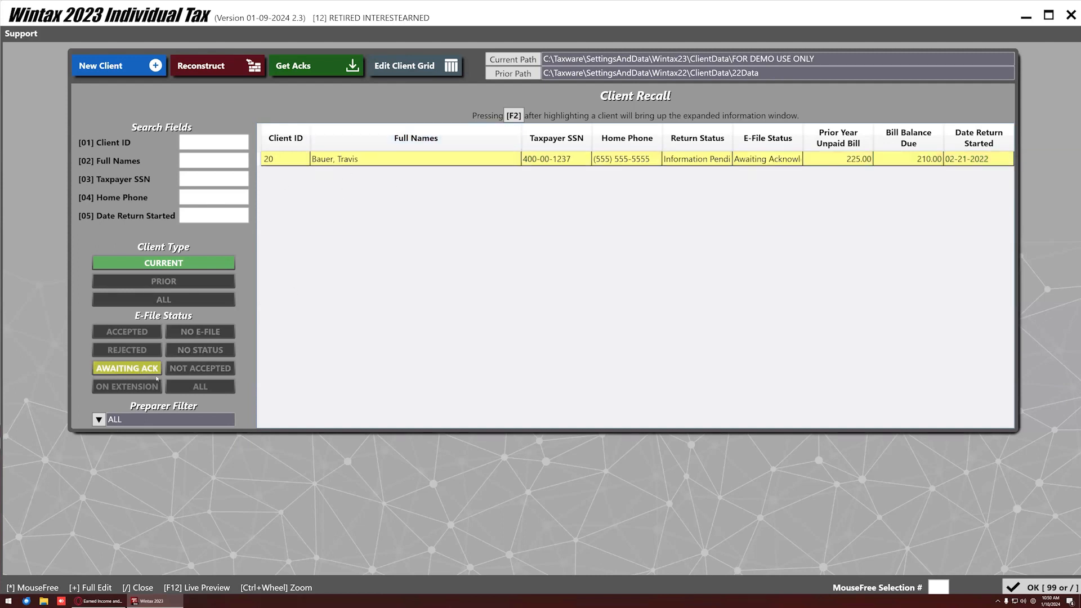
pyautogui.click(126, 332)
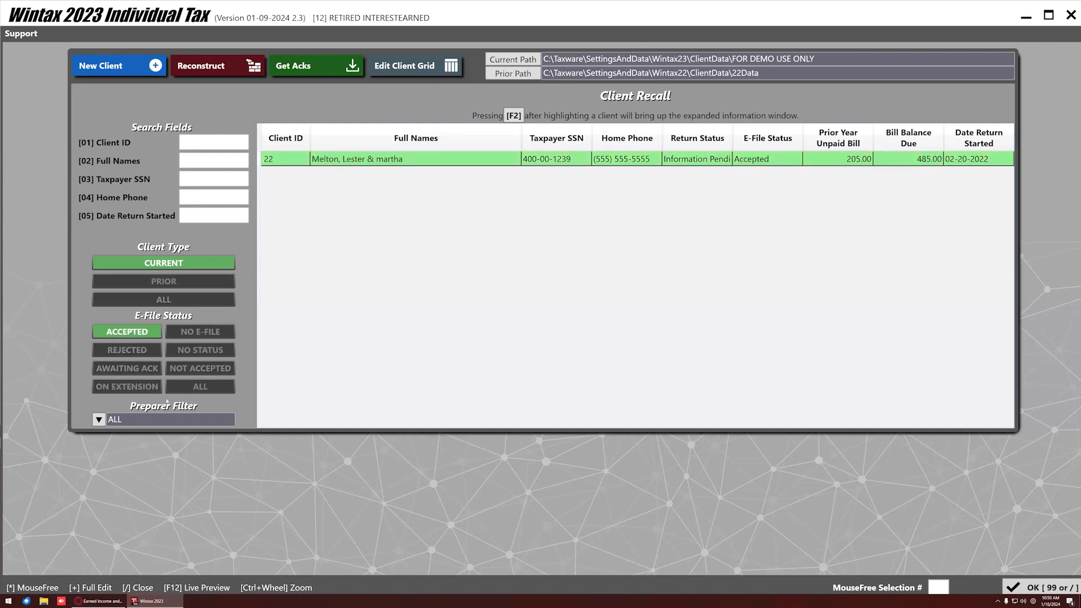
pyautogui.click(198, 387)
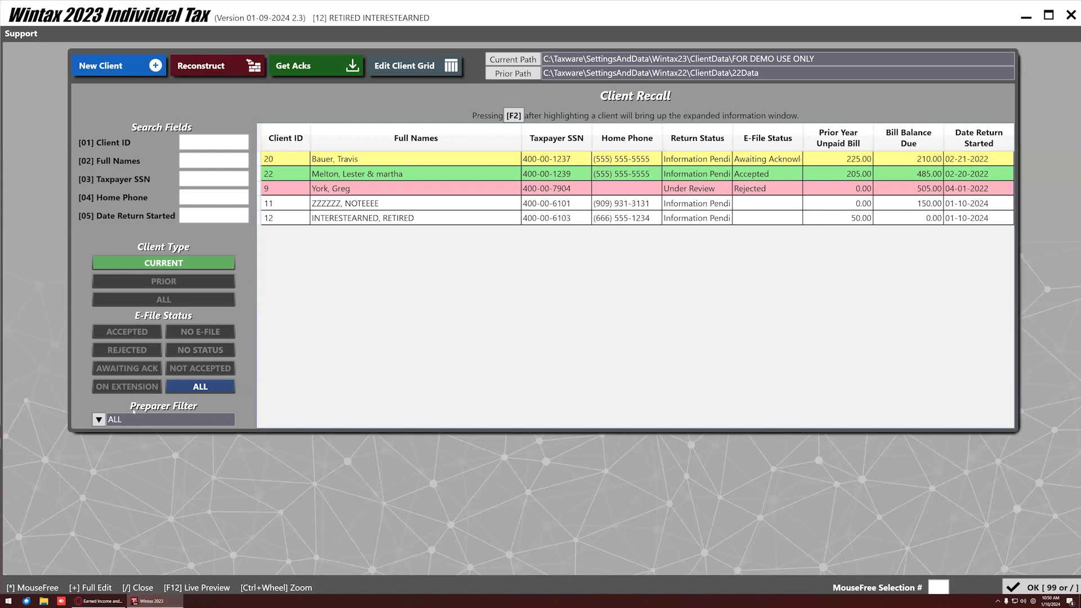
pyautogui.click(99, 421)
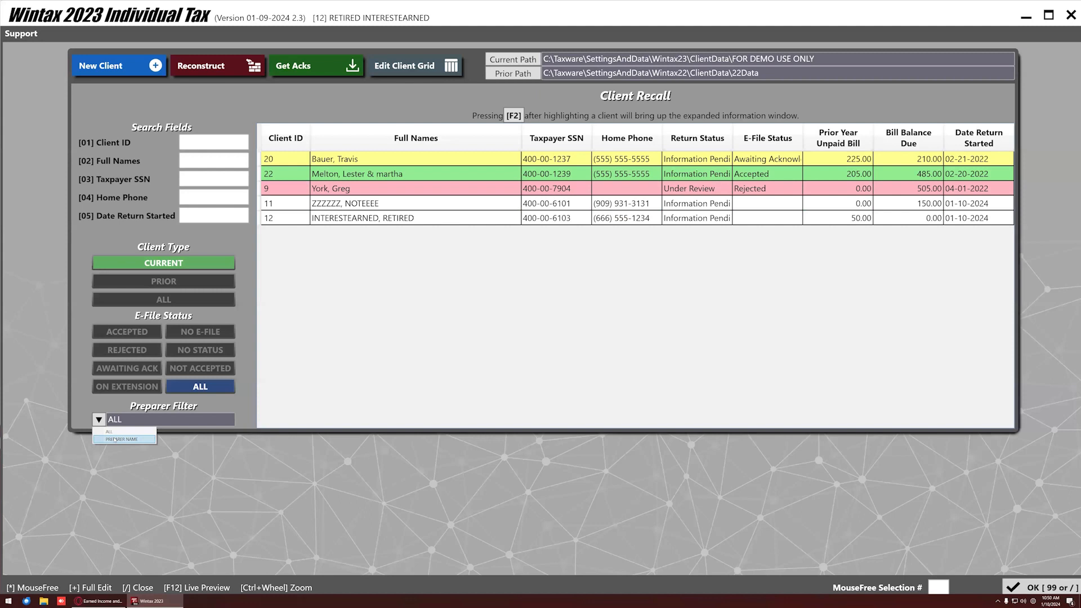
pyautogui.click(358, 359)
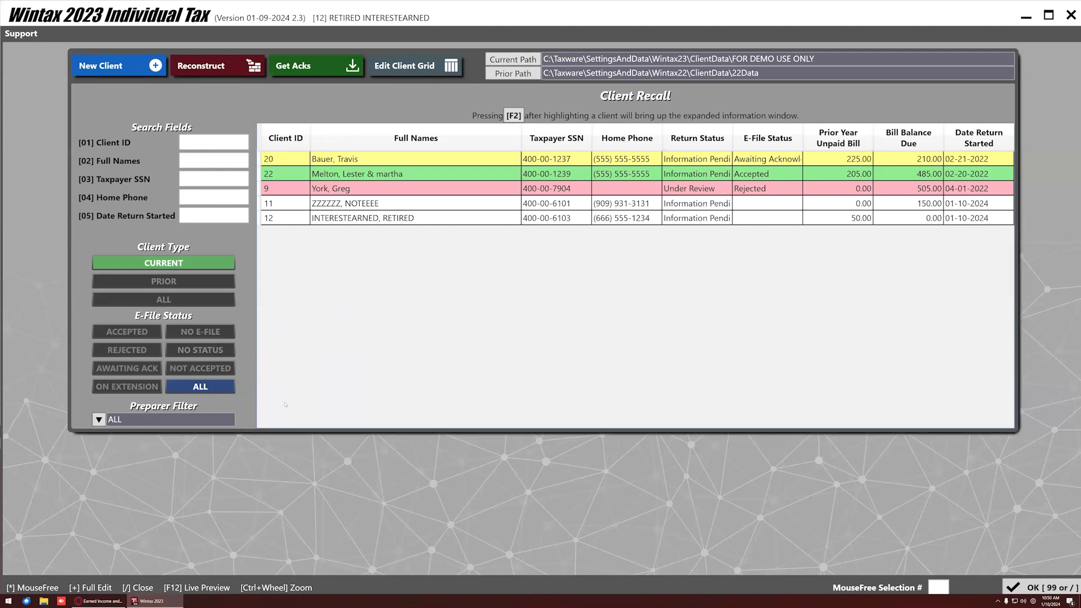
pyautogui.click(122, 64)
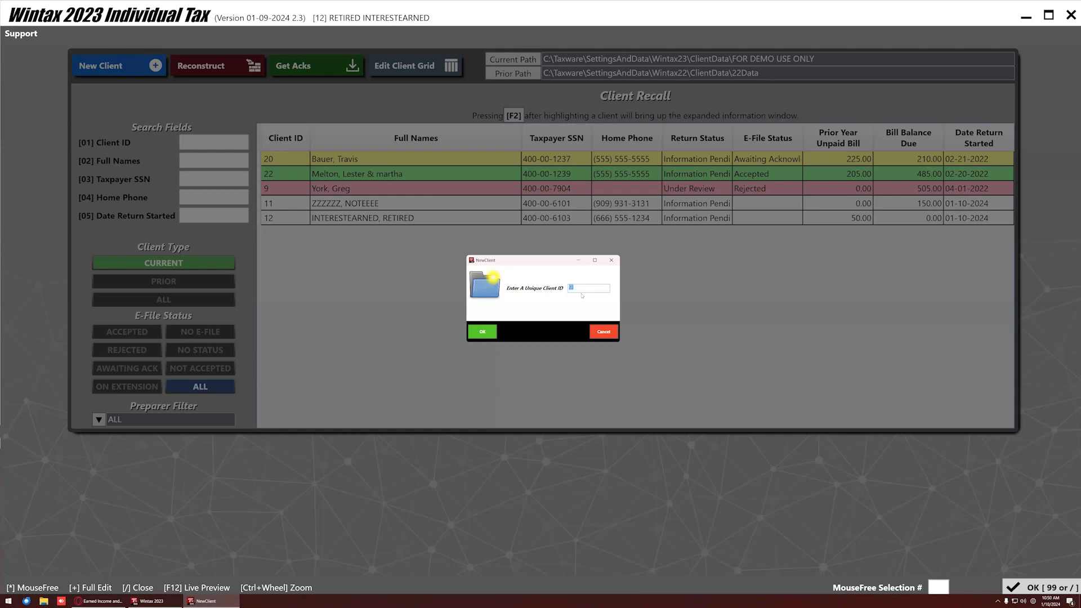
# Enter a unique client ID in the NewClient dialog and confirm it.
pyautogui.write('1')
pyautogui.click(485, 330)
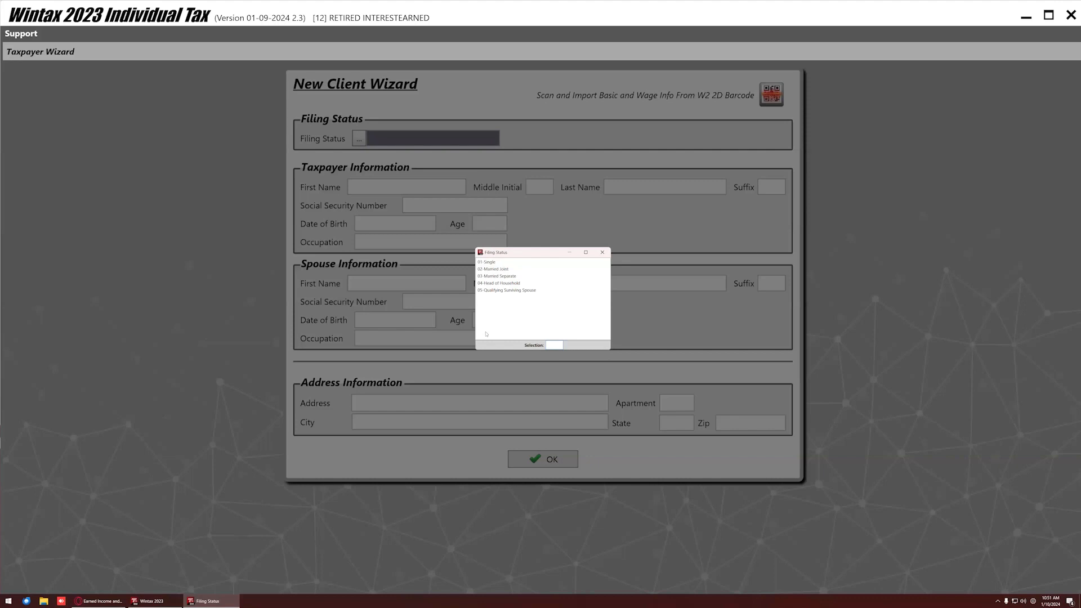
# Choose Single filing status and enter the taxpayer's name, SSN, birth date and occupation Tech.
pyautogui.doubleClick(489, 262)
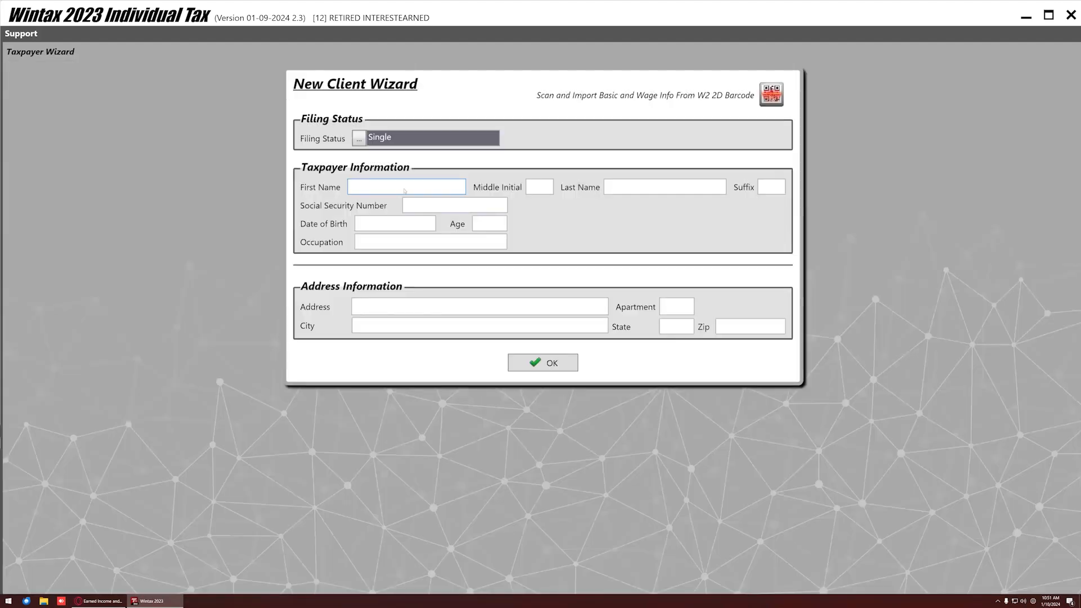
pyautogui.write('Jake')
pyautogui.press('Tab')
pyautogui.write('Tester')
pyautogui.press('Tab')
pyautogui.press('Tab')
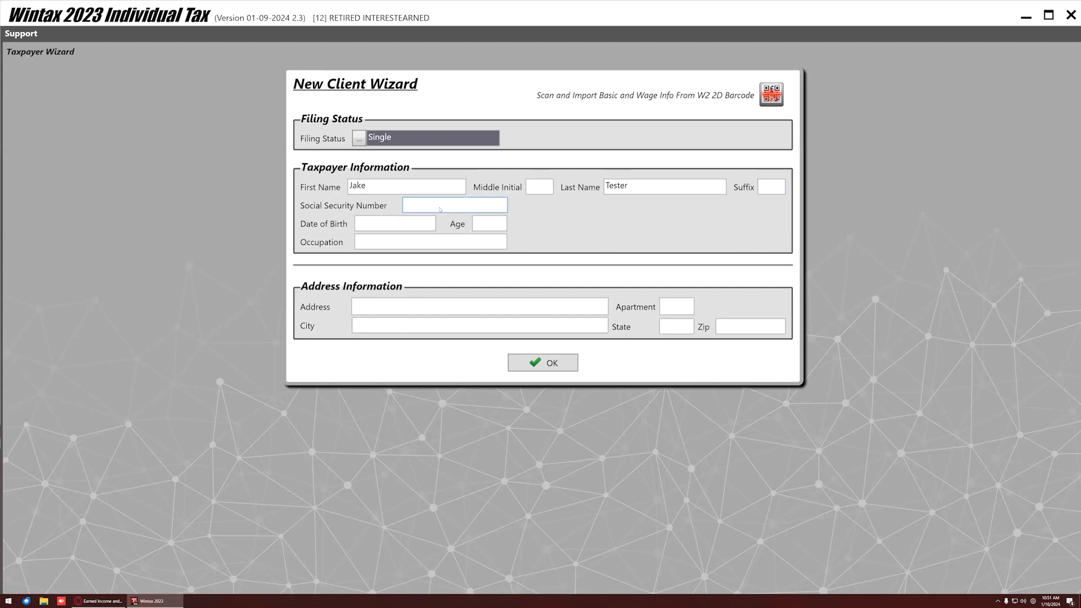
pyautogui.write('123-00-1234')
pyautogui.press('Tab')
pyautogui.write('09261985')
pyautogui.press('Tab')
pyautogui.press('Tab')
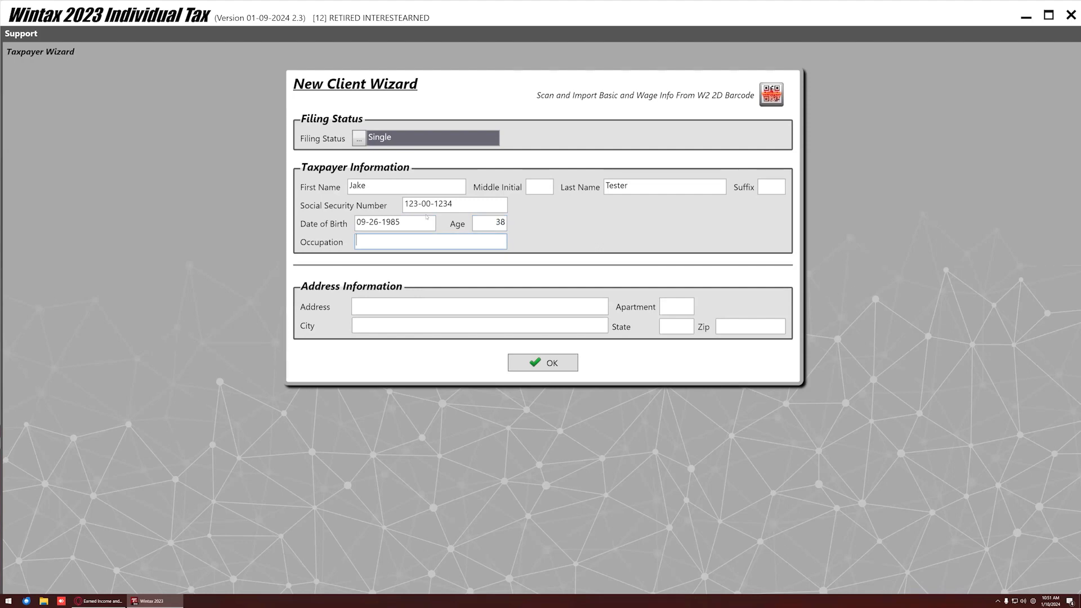
pyautogui.write('Tech')
# Enter the taxpayer's street address and zip code so the city and state fill in.
pyautogui.click(362, 307)
pyautogui.write('123 F')
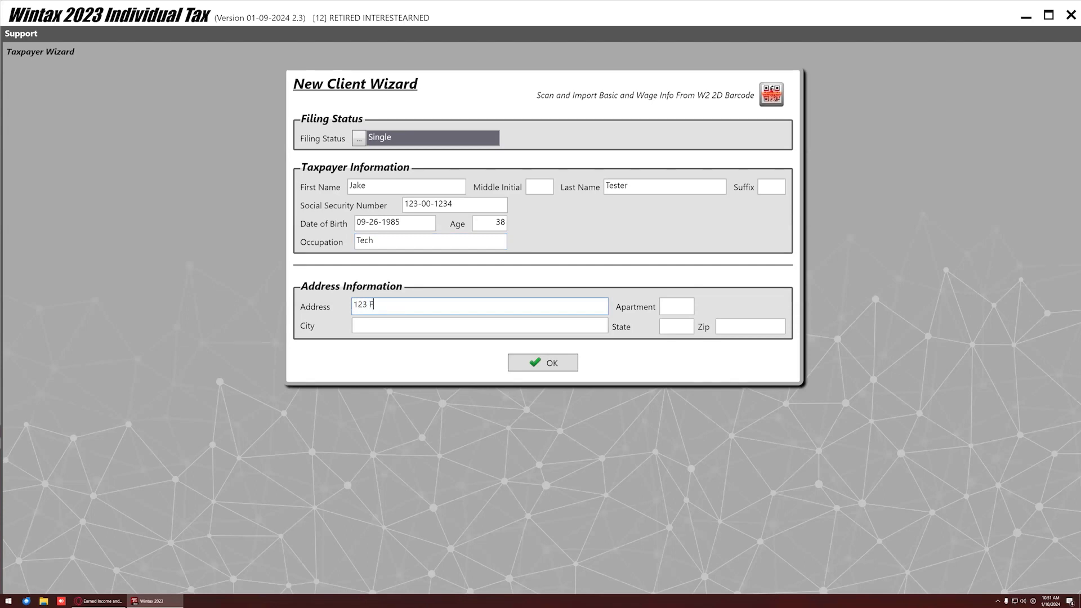
pyautogui.write('ake St')
pyautogui.press('Tab')
pyautogui.press('Tab')
pyautogui.write('92316')
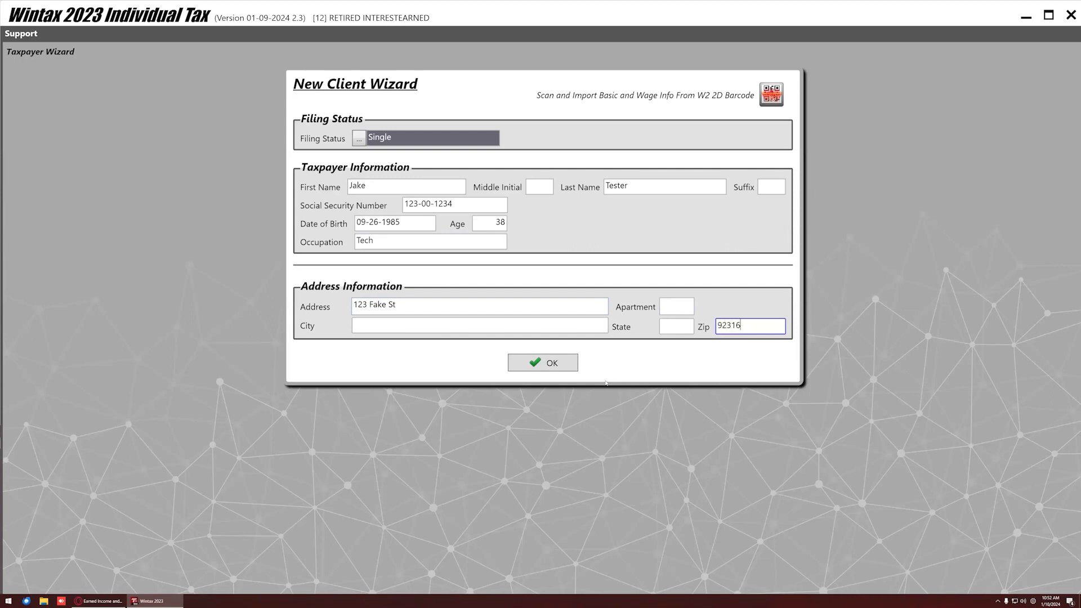
pyautogui.press('Tab')
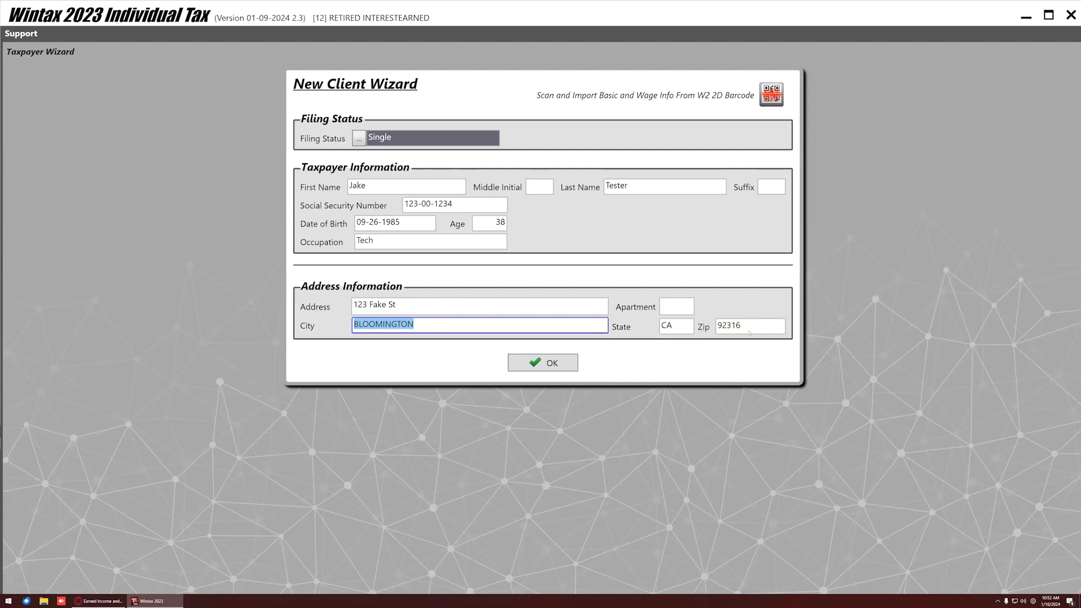
pyautogui.click(667, 311)
pyautogui.press('Tab')
pyautogui.click(445, 325)
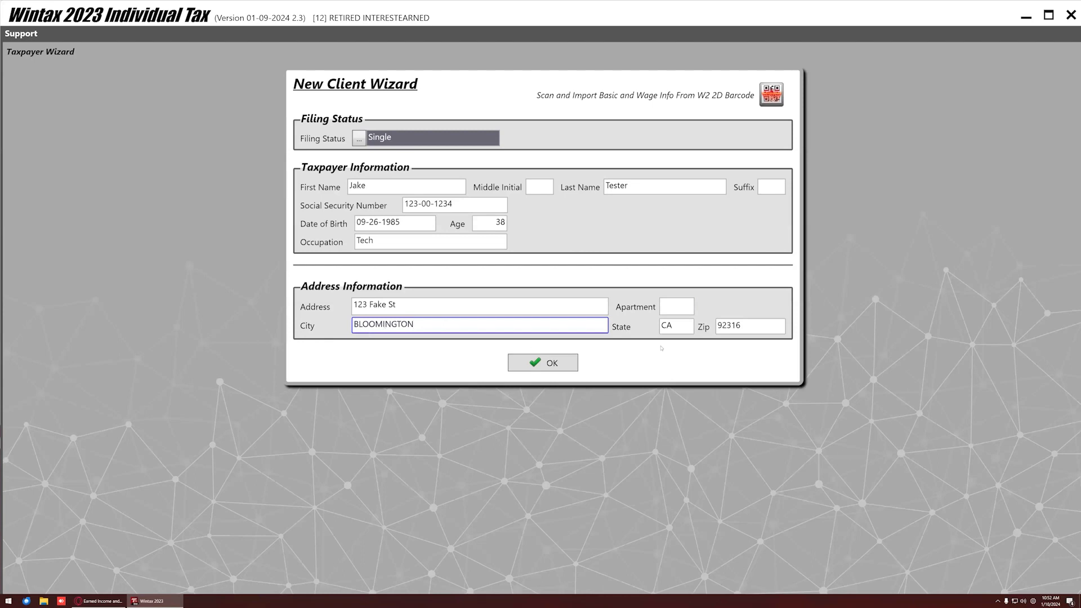
pyautogui.click(679, 331)
pyautogui.click(743, 331)
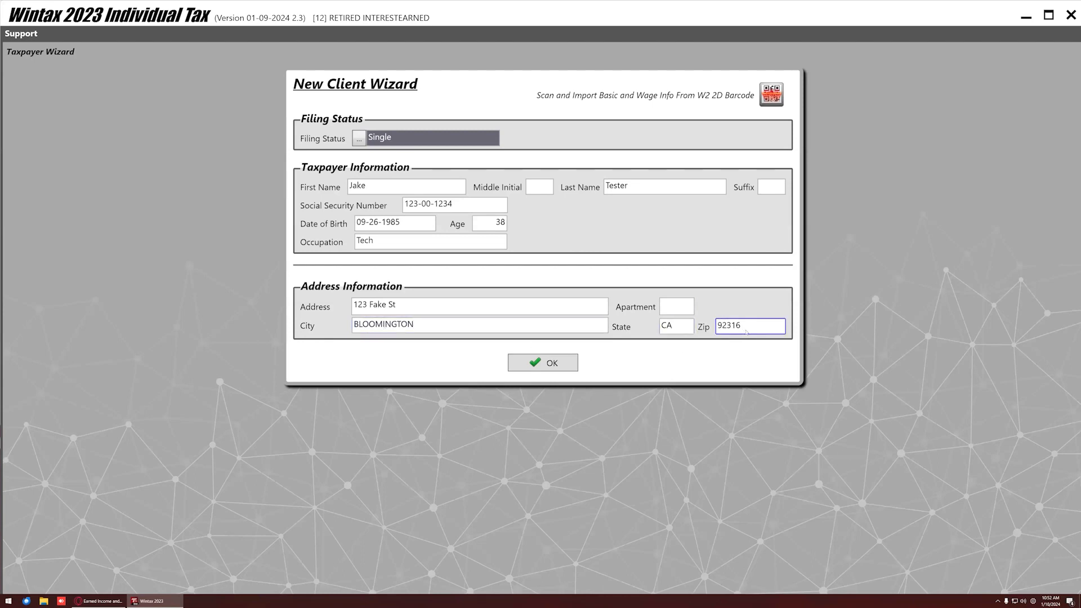
pyautogui.click(682, 307)
pyautogui.press('Tab')
# Accept the wizard and enter the taxpayer's daytime phone number, copying it as the work phone.
pyautogui.click(544, 365)
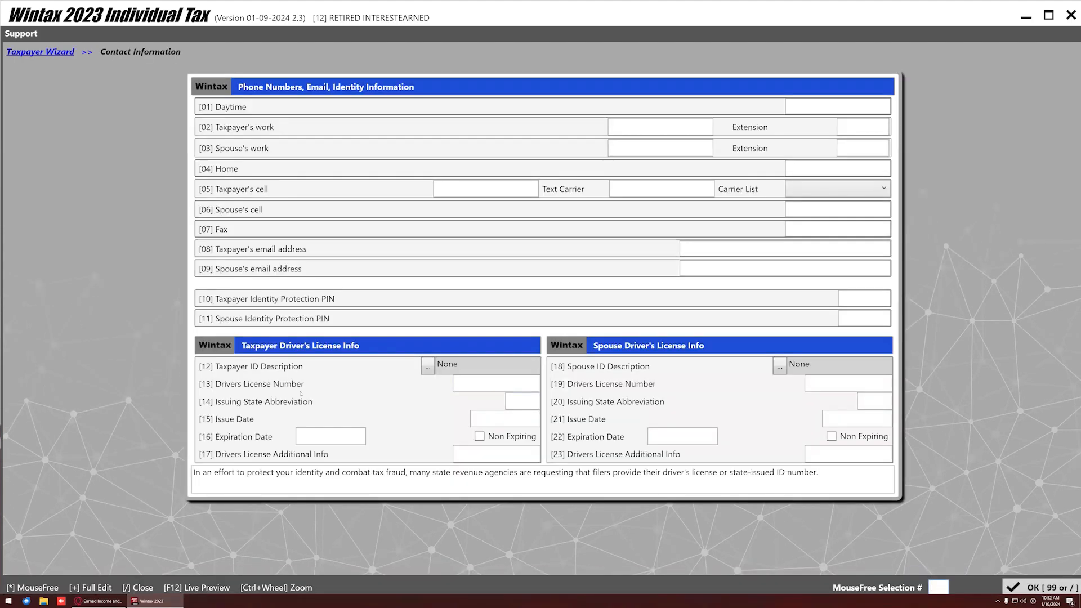
pyautogui.click(799, 113)
pyautogui.press('Return')
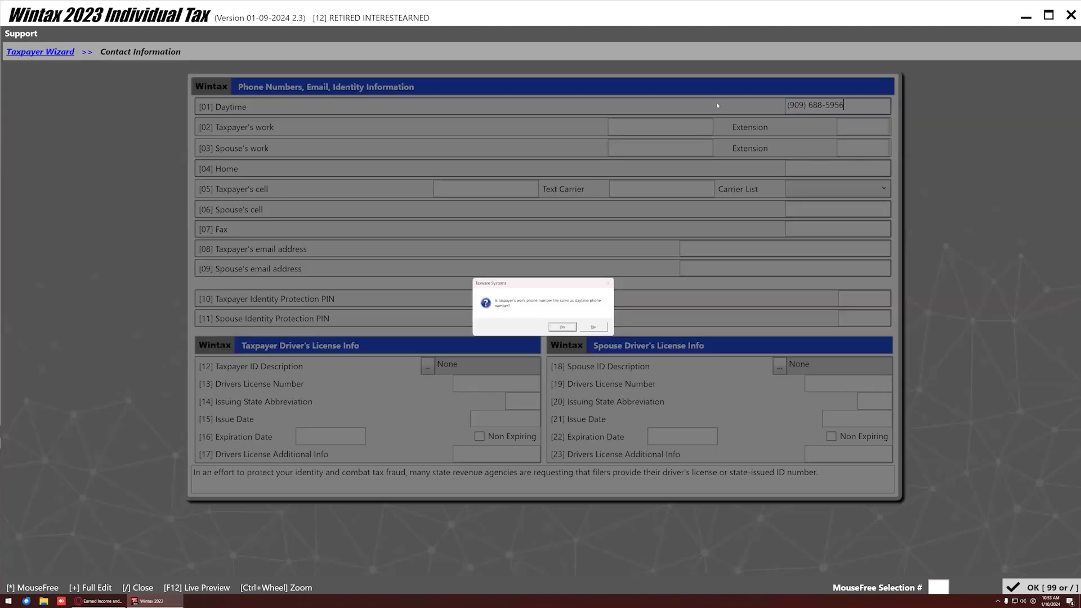
pyautogui.click(564, 329)
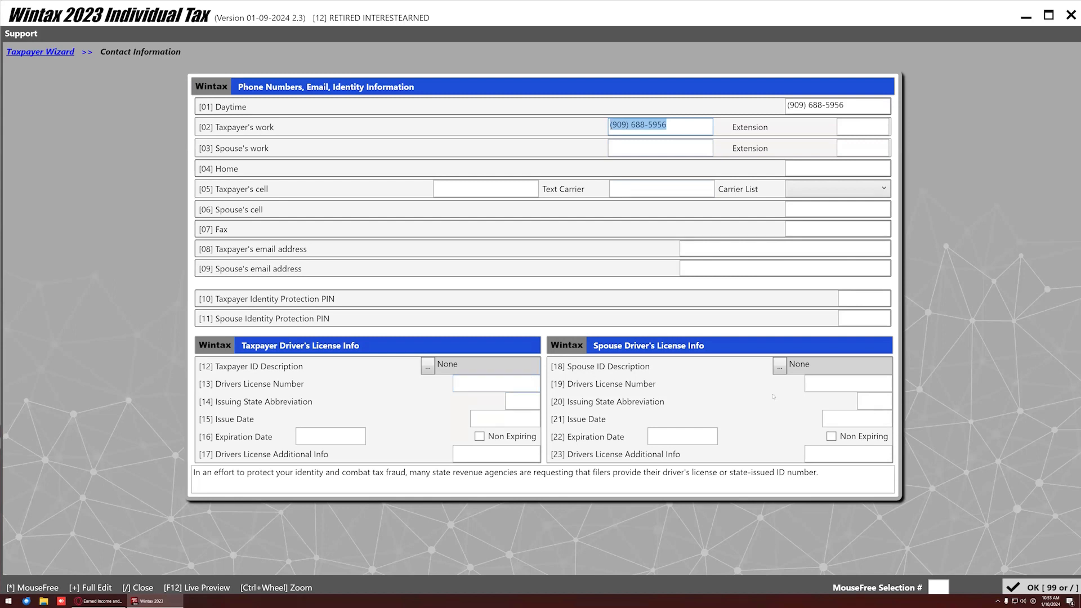
pyautogui.click(860, 303)
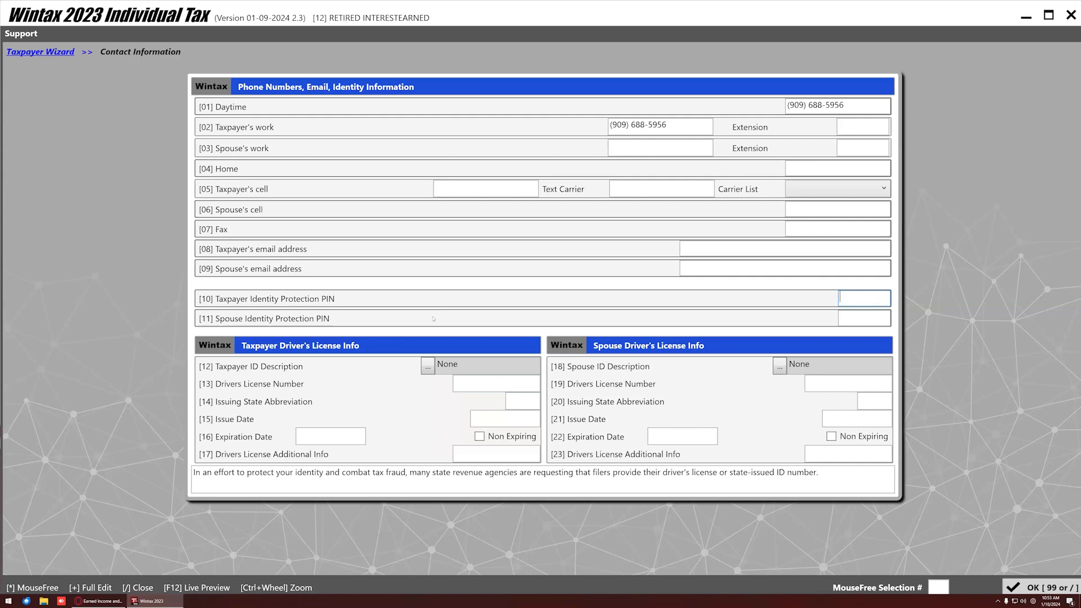
pyautogui.click(426, 369)
# Set the taxpayer's ID description to 01 Drivers License and finish the contact page.
pyautogui.scroll(-1, 504, 299)
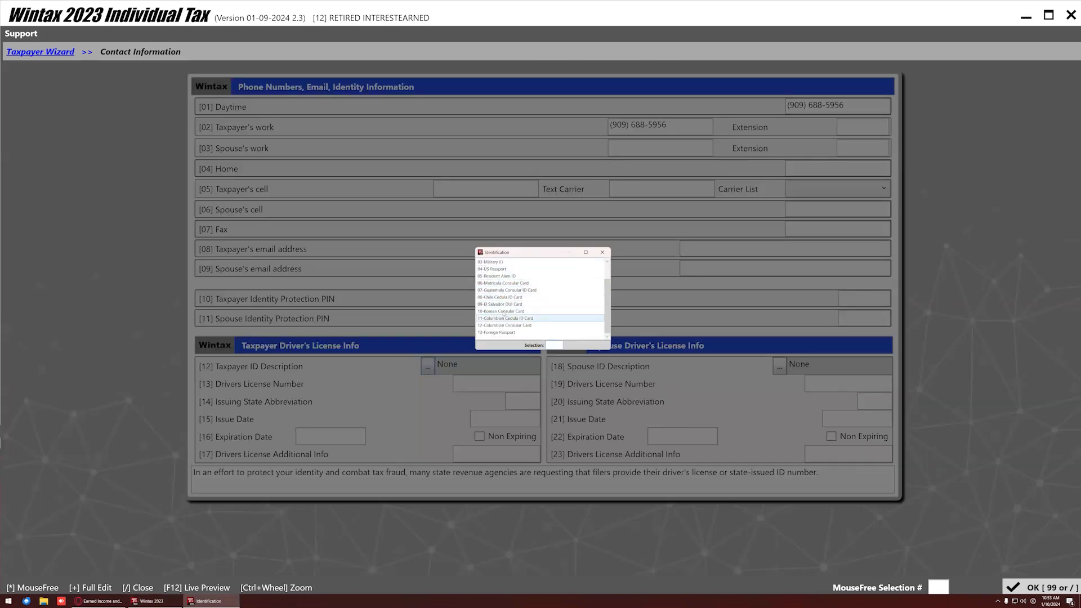
pyautogui.scroll(1, 503, 302)
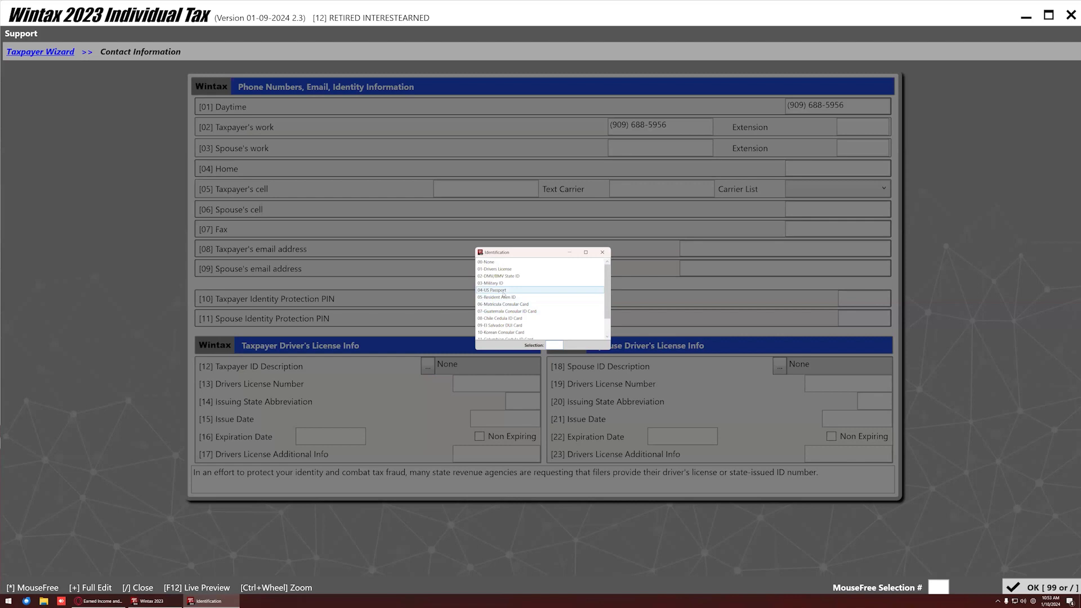
pyautogui.doubleClick(503, 273)
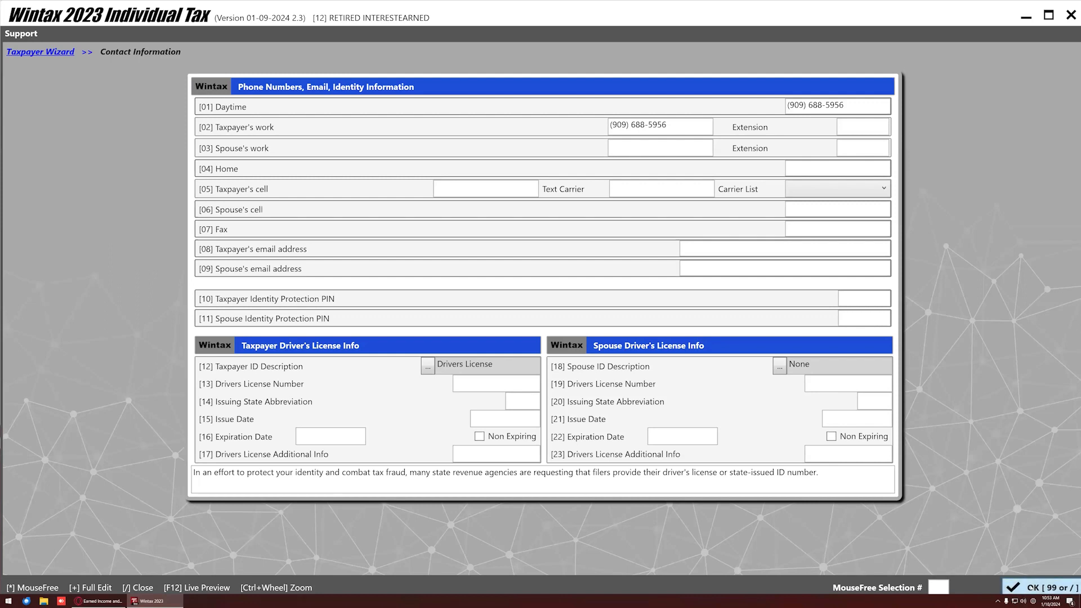
pyautogui.click(1024, 586)
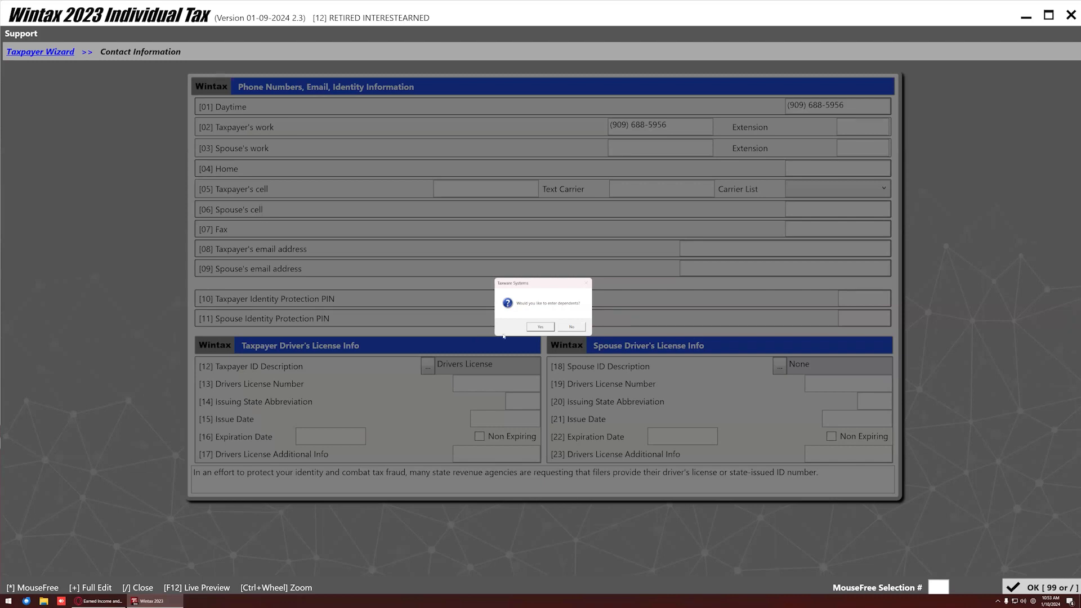
# Add the son as a dependent with his first name, birth date, SSN and relationship 01-SON, then close the wizard.
pyautogui.click(536, 328)
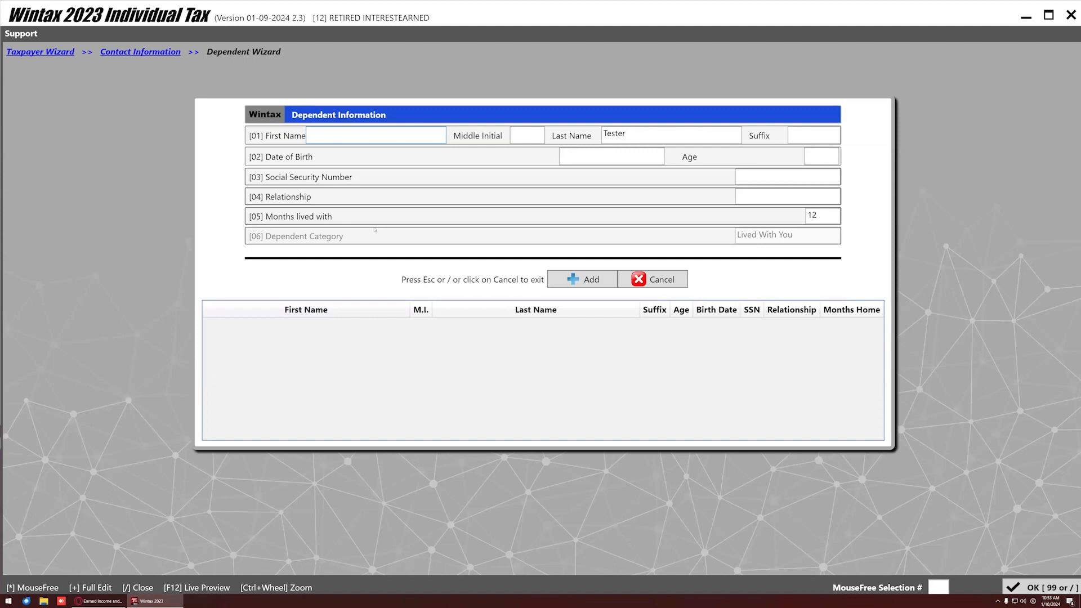
pyautogui.write('JR')
pyautogui.press('Tab')
pyautogui.press('Tab')
pyautogui.press('Tab')
pyautogui.write('01')
pyautogui.write('012012')
pyautogui.press('Tab')
pyautogui.press('Tab')
pyautogui.write('123-58')
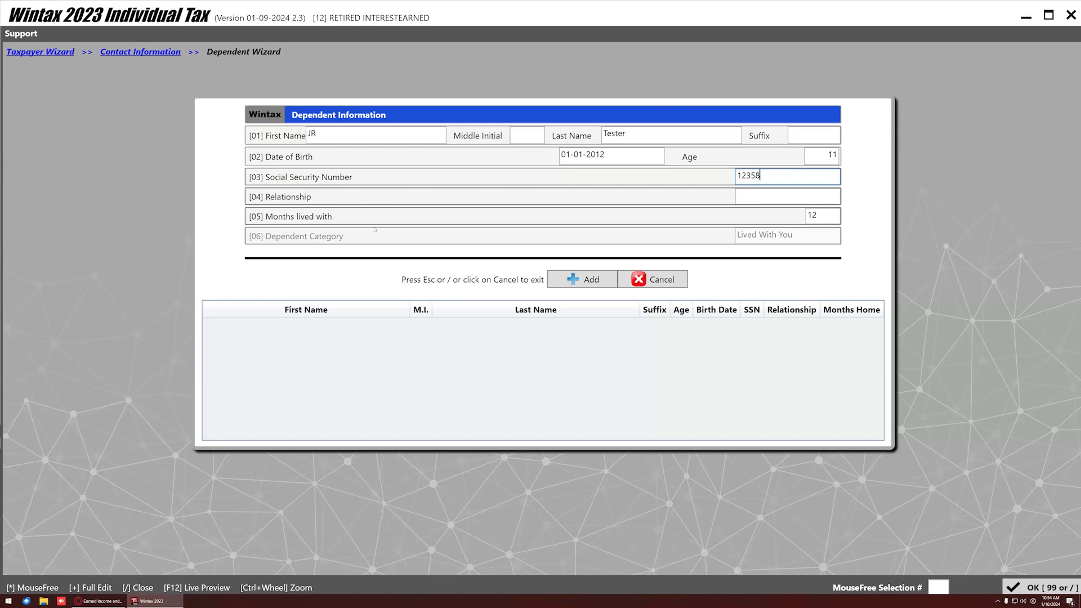
pyautogui.press('BackSpace')
pyautogui.press('BackSpace')
pyautogui.write('-58-1234')
pyautogui.press('Return')
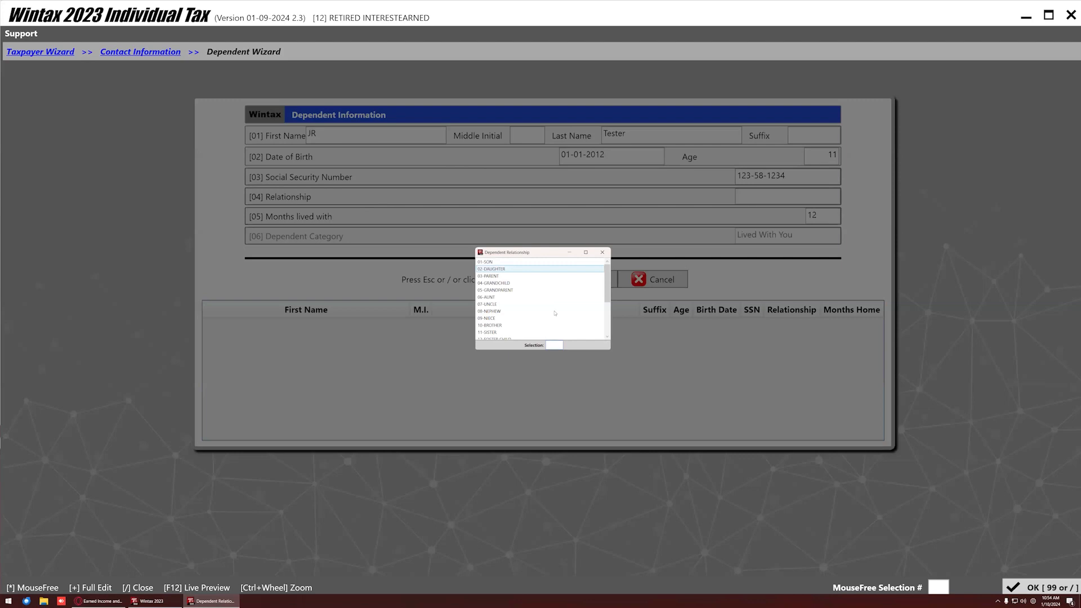
pyautogui.doubleClick(490, 263)
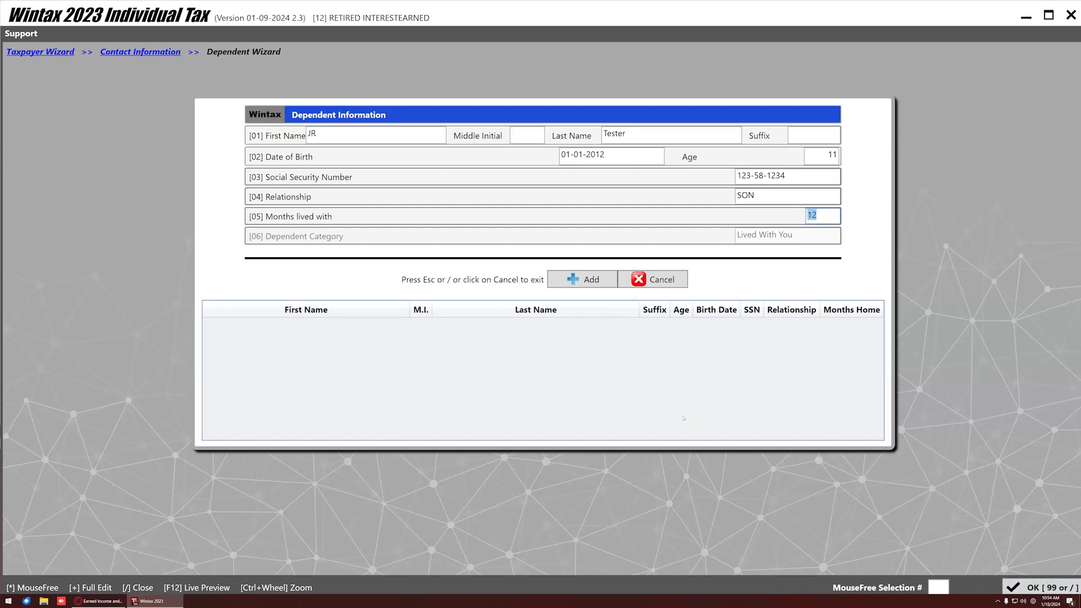
pyautogui.click(593, 283)
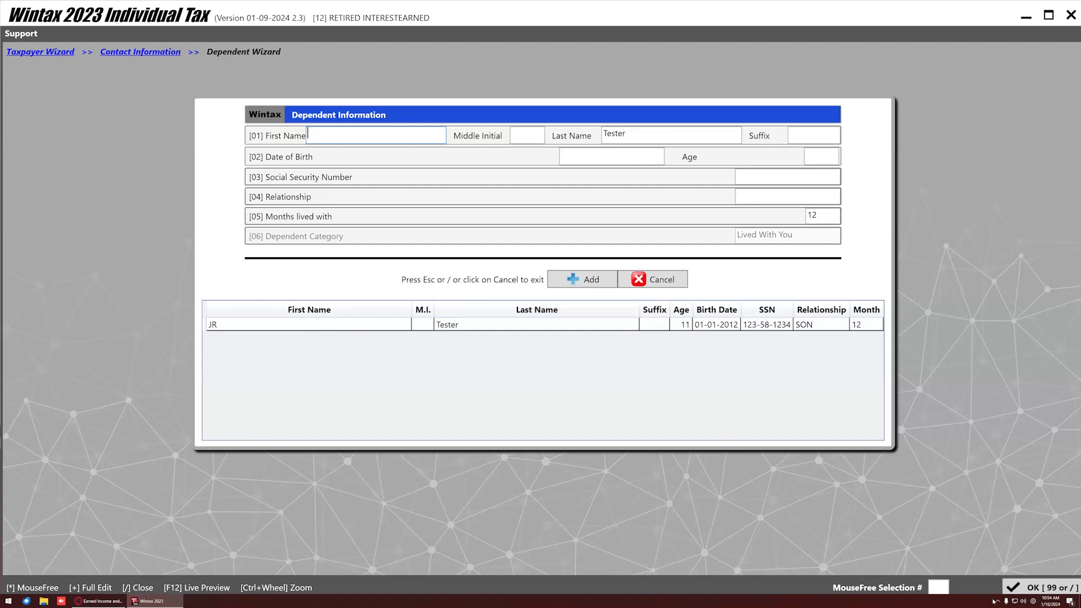
pyautogui.press('Escape')
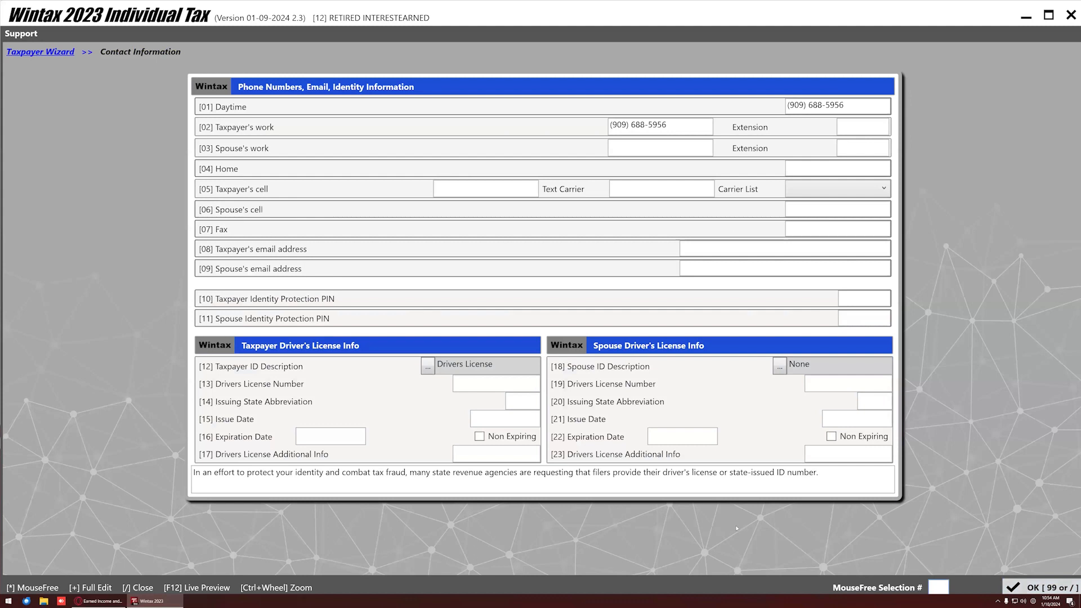
# Return to Basic Information and start a new entry under Dependent Information.
pyautogui.click(1041, 587)
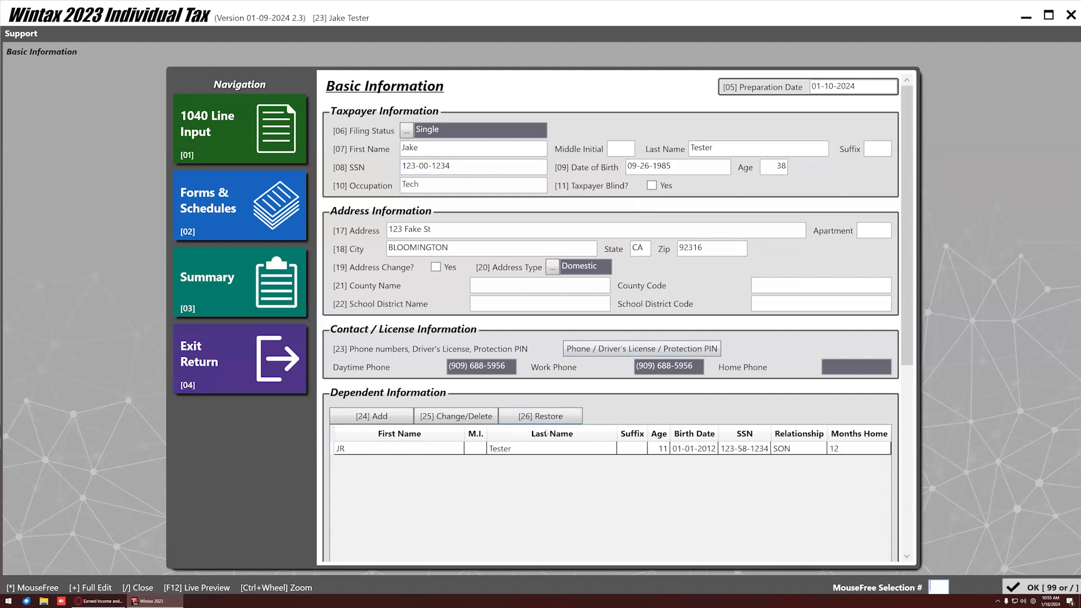
pyautogui.scroll(-3, 527, 347)
pyautogui.scroll(-2, 527, 348)
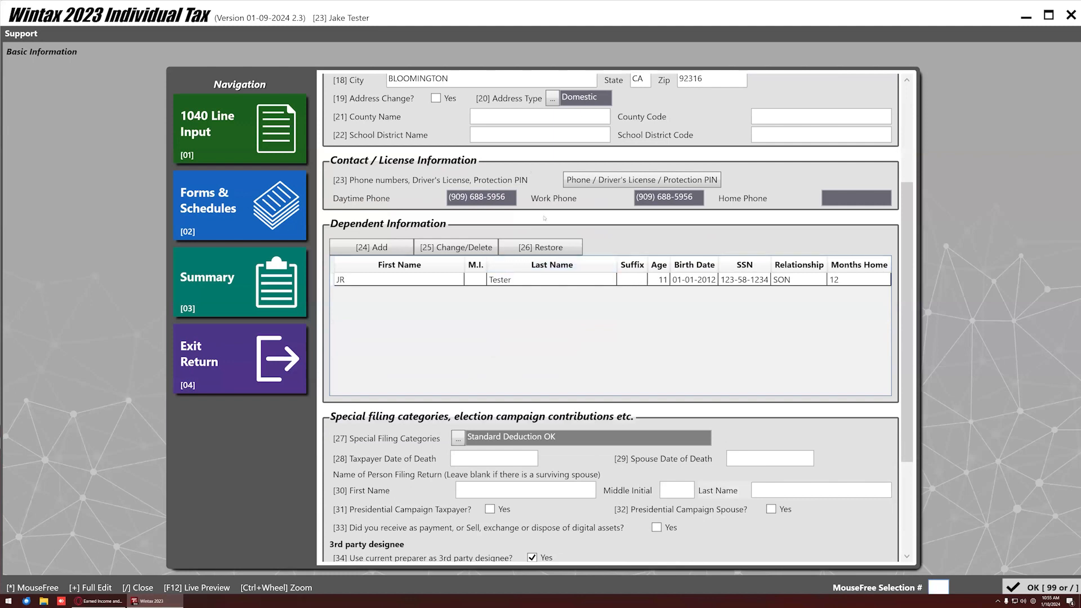
pyautogui.scroll(5, 544, 218)
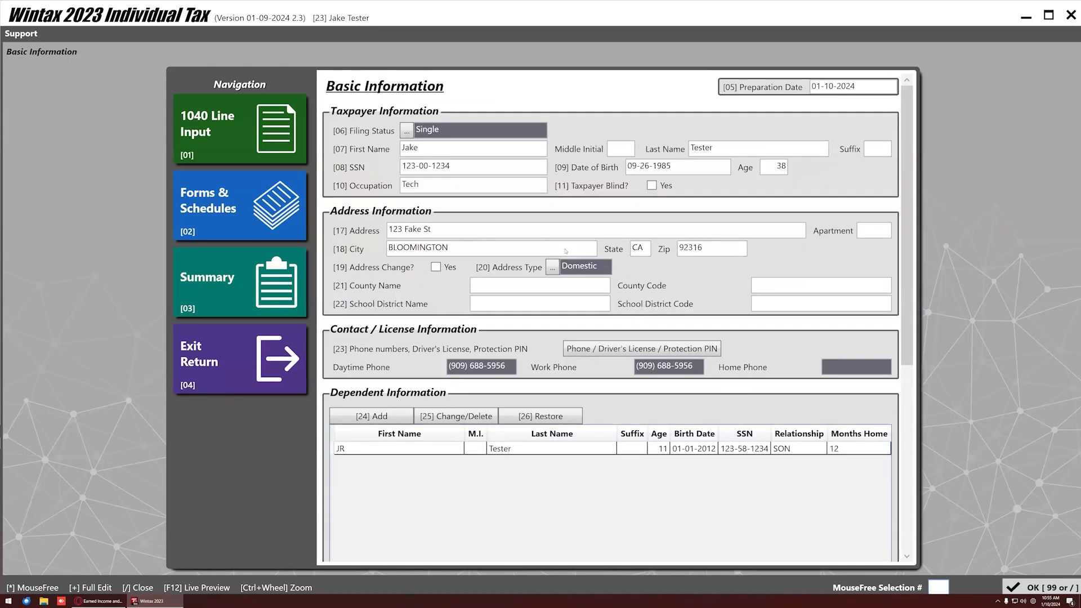
pyautogui.scroll(-6, 571, 268)
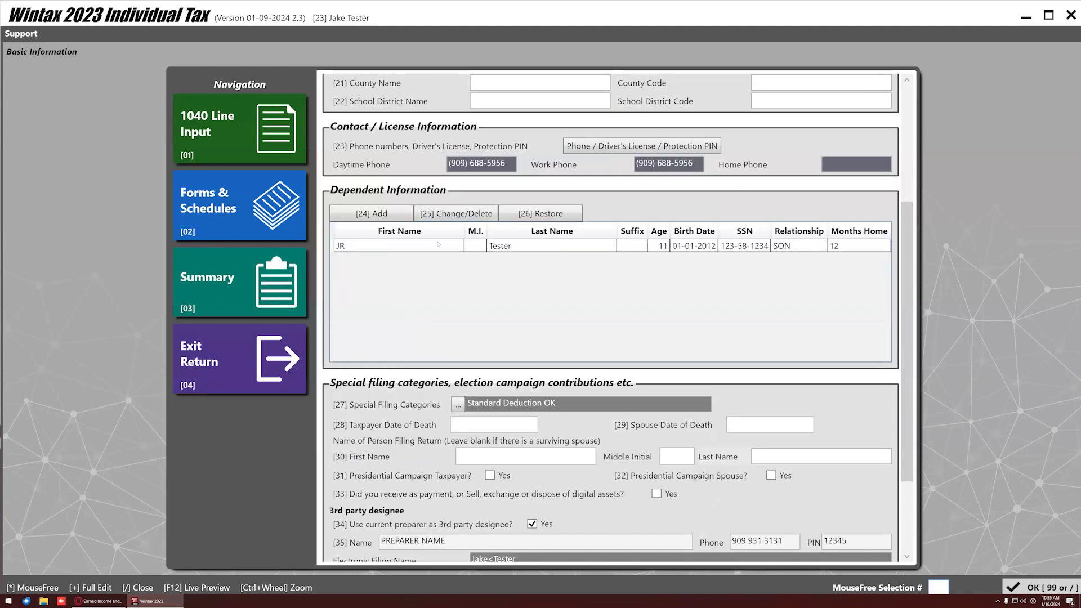
pyautogui.click(391, 213)
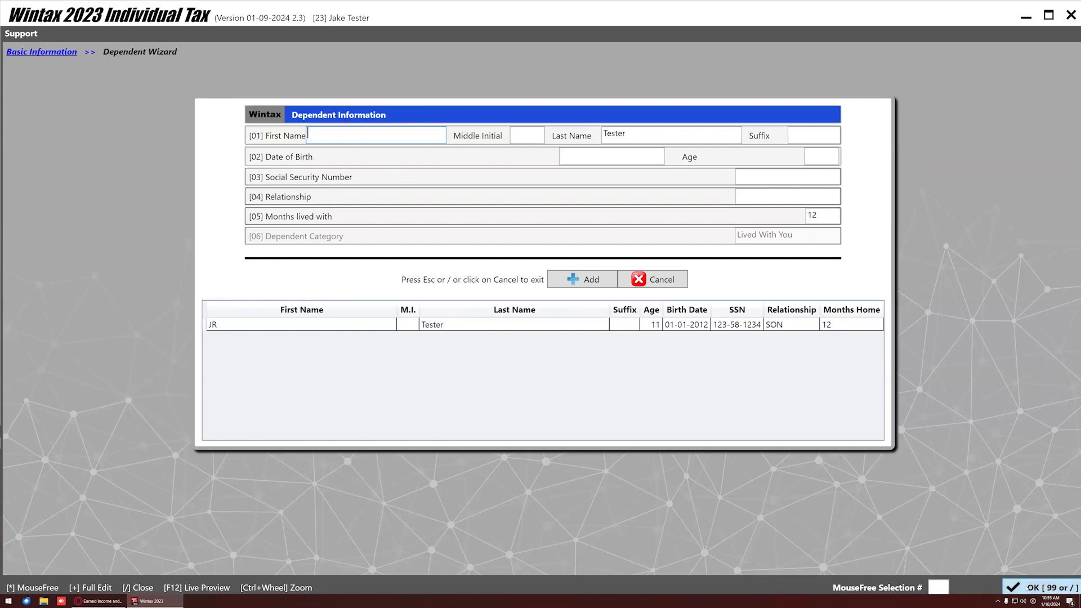
# Close the empty dependent form and delete the blank dependent row.
pyautogui.click(1027, 588)
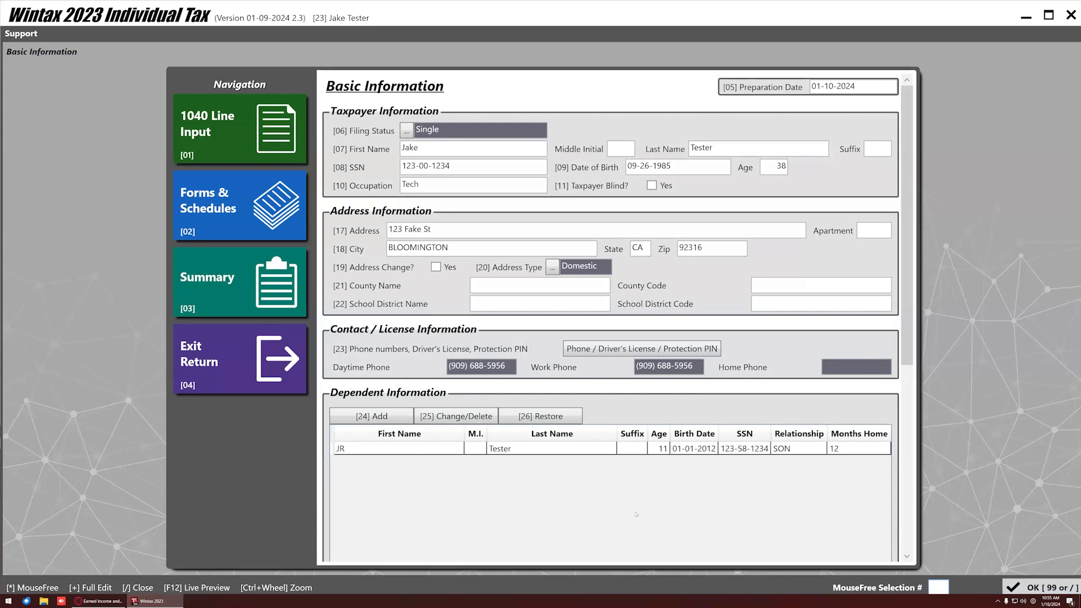
pyautogui.scroll(-3, 635, 514)
pyautogui.click(347, 280)
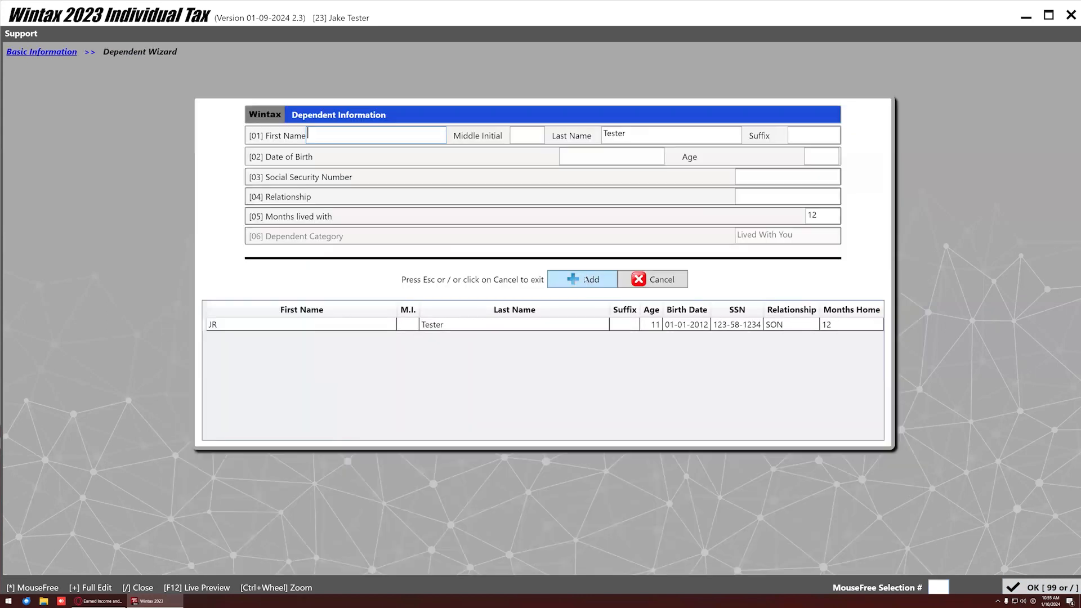
pyautogui.click(1042, 588)
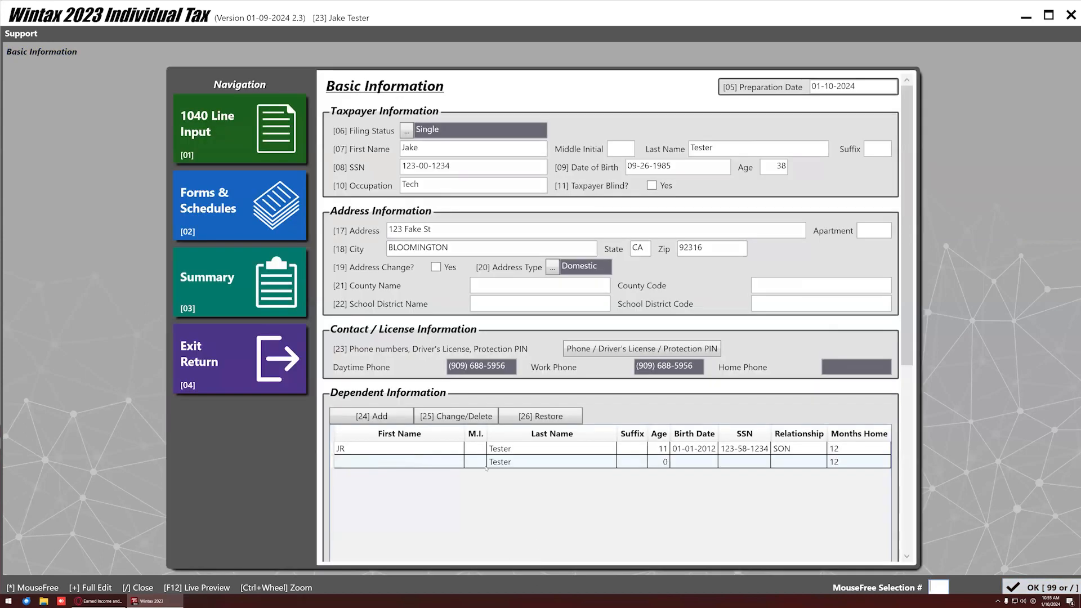
pyautogui.click(533, 464)
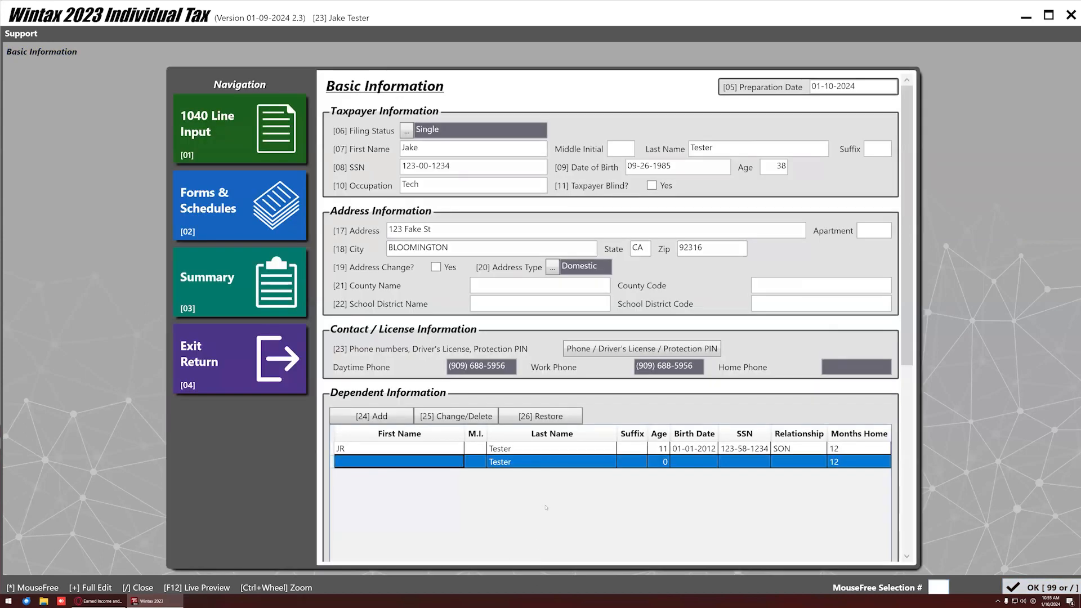
pyautogui.press('Delete')
pyautogui.click(530, 327)
# Delete the son's row, then restore him from the inactive dependents list.
pyautogui.scroll(-2, 413, 403)
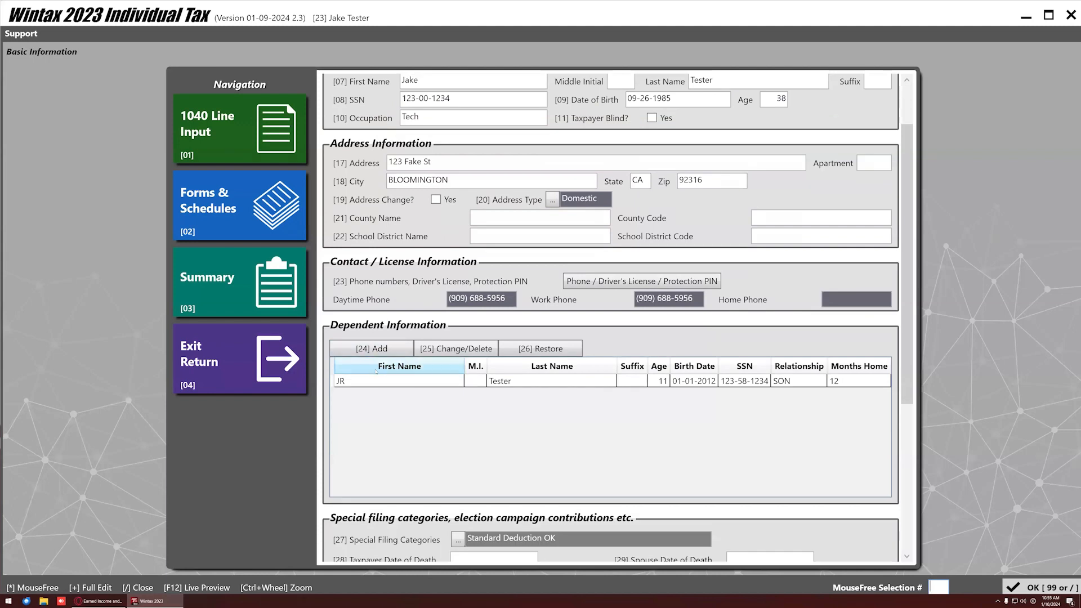
pyautogui.click(376, 381)
pyautogui.press('Delete')
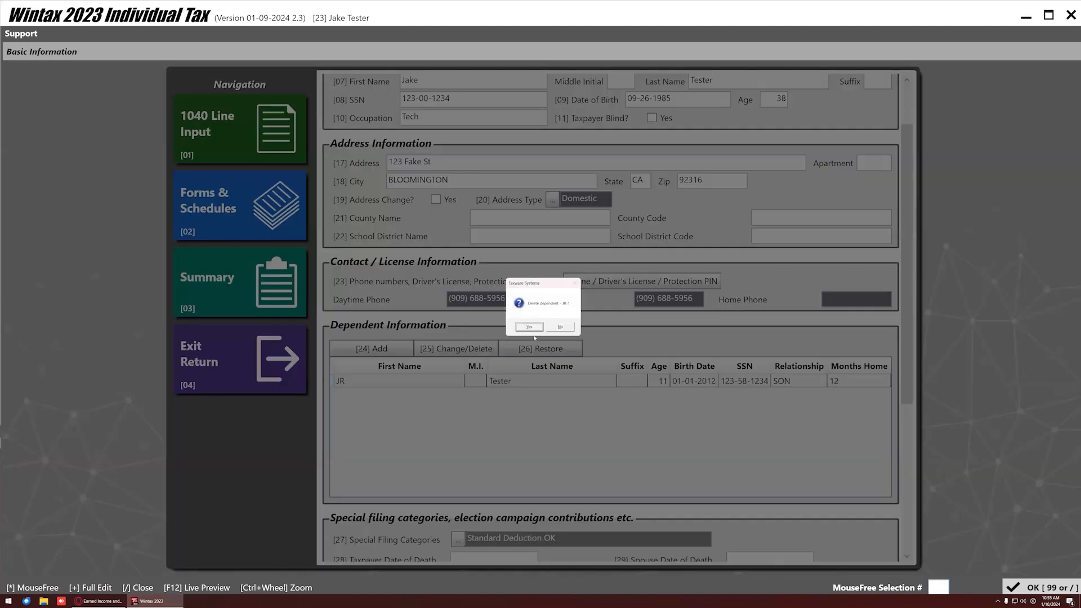
pyautogui.click(530, 326)
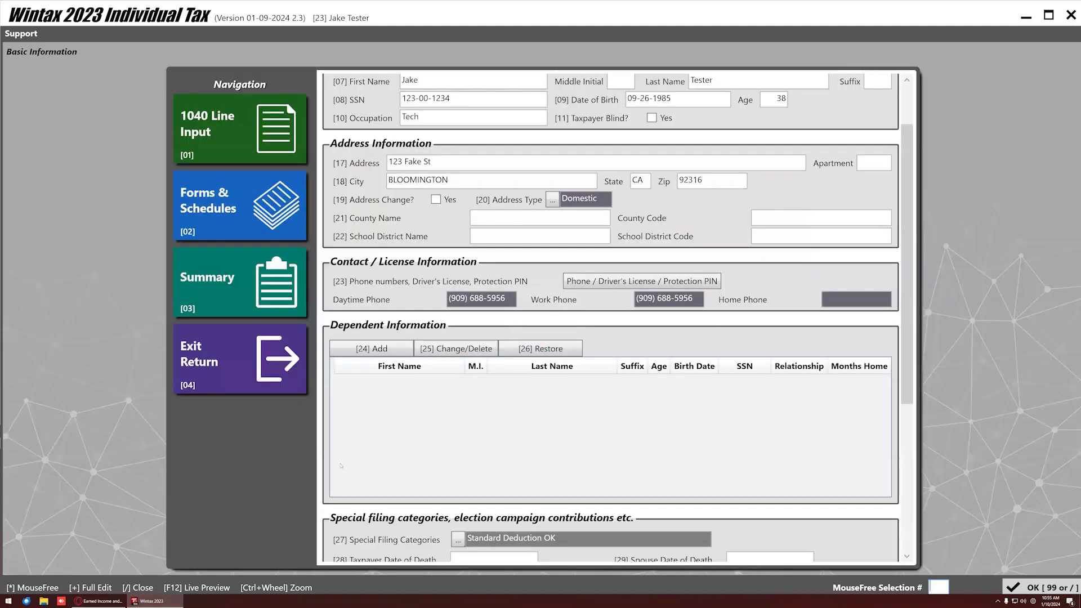
pyautogui.click(540, 349)
pyautogui.doubleClick(276, 185)
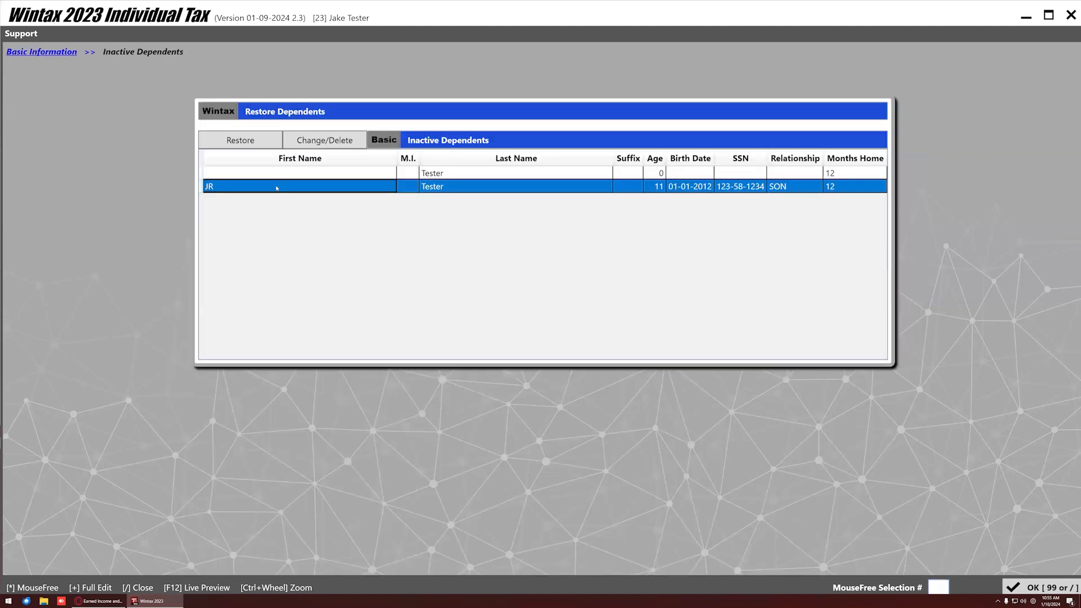
pyautogui.click(564, 323)
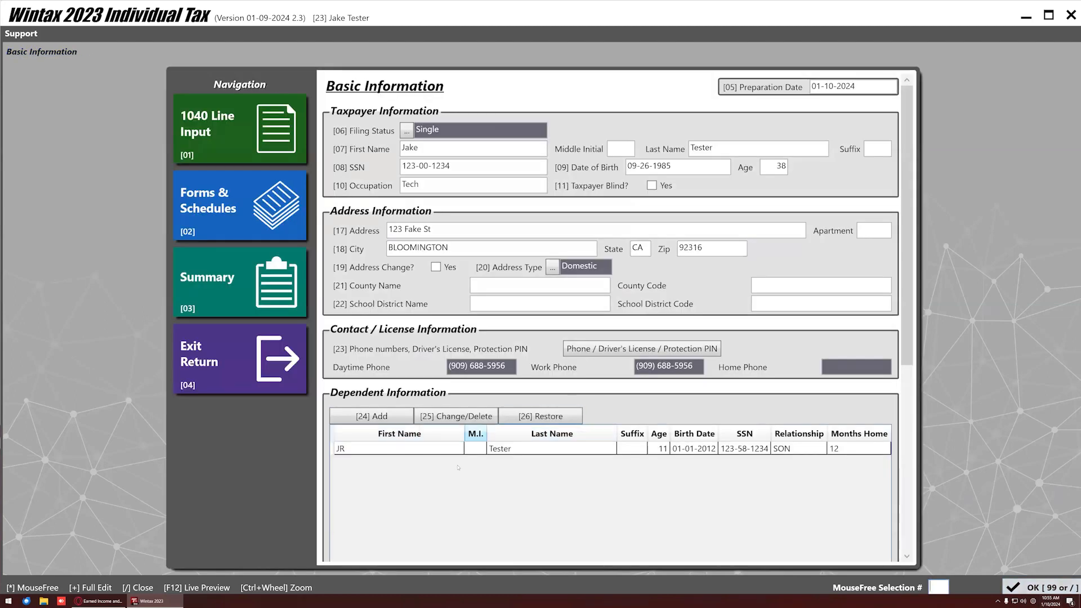
pyautogui.scroll(-5, 462, 425)
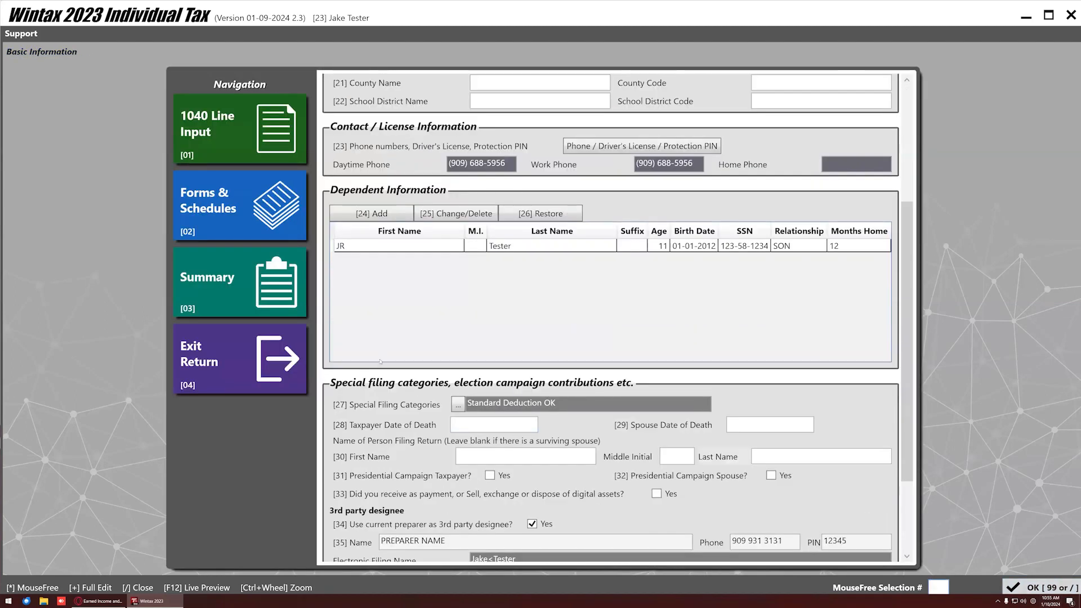
pyautogui.click(458, 405)
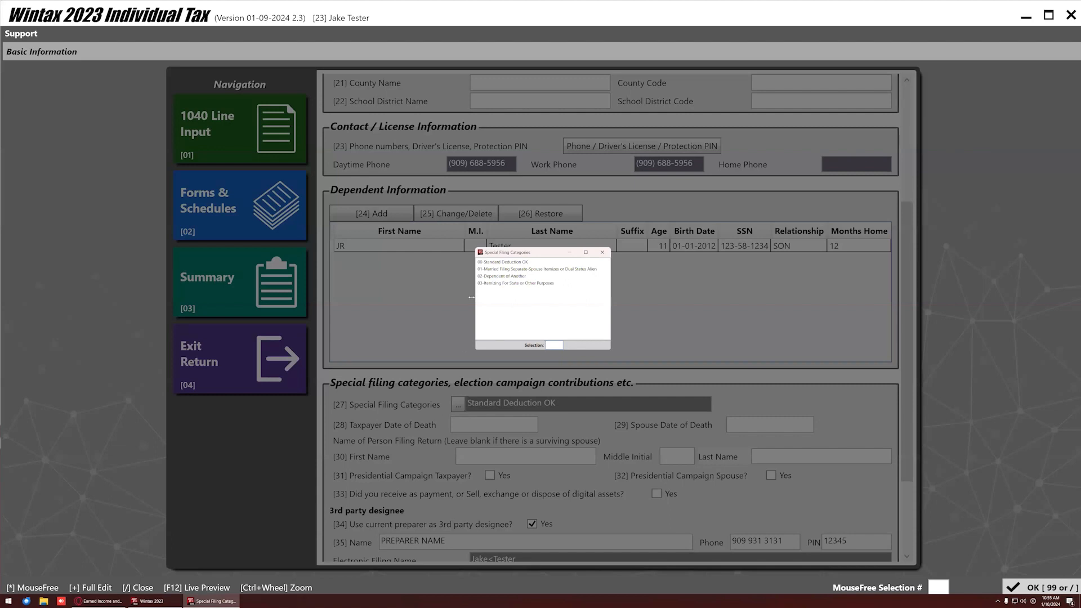
pyautogui.doubleClick(521, 262)
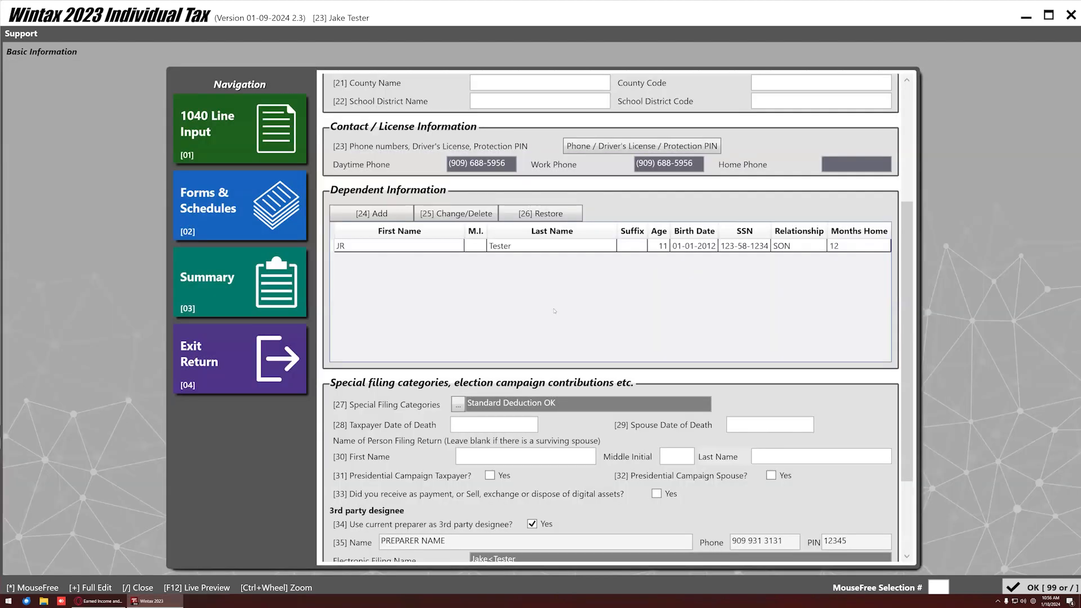
pyautogui.scroll(-2, 551, 310)
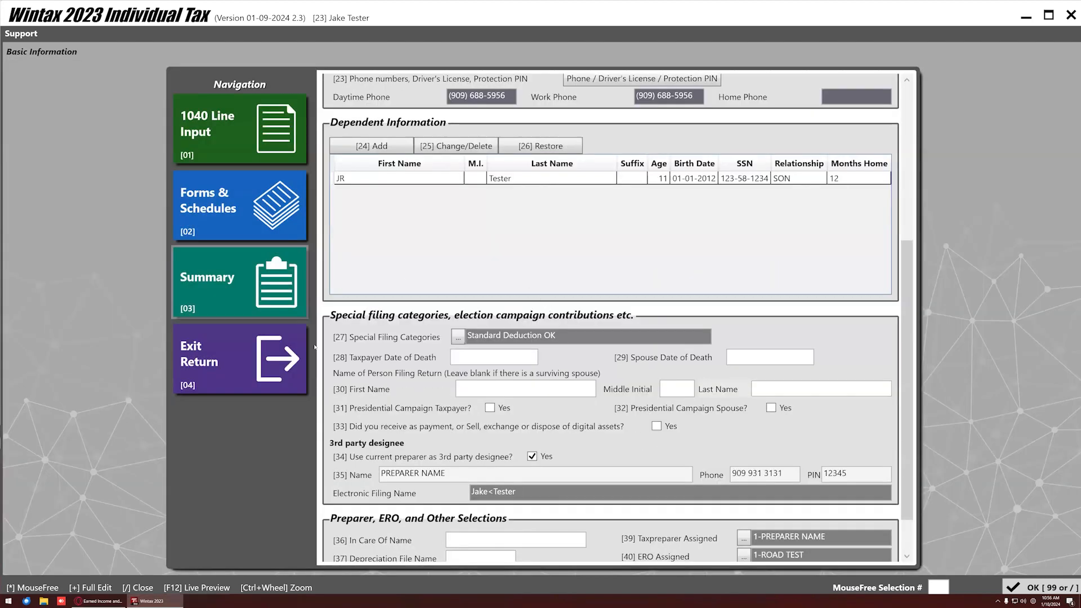
pyautogui.scroll(-2, 399, 345)
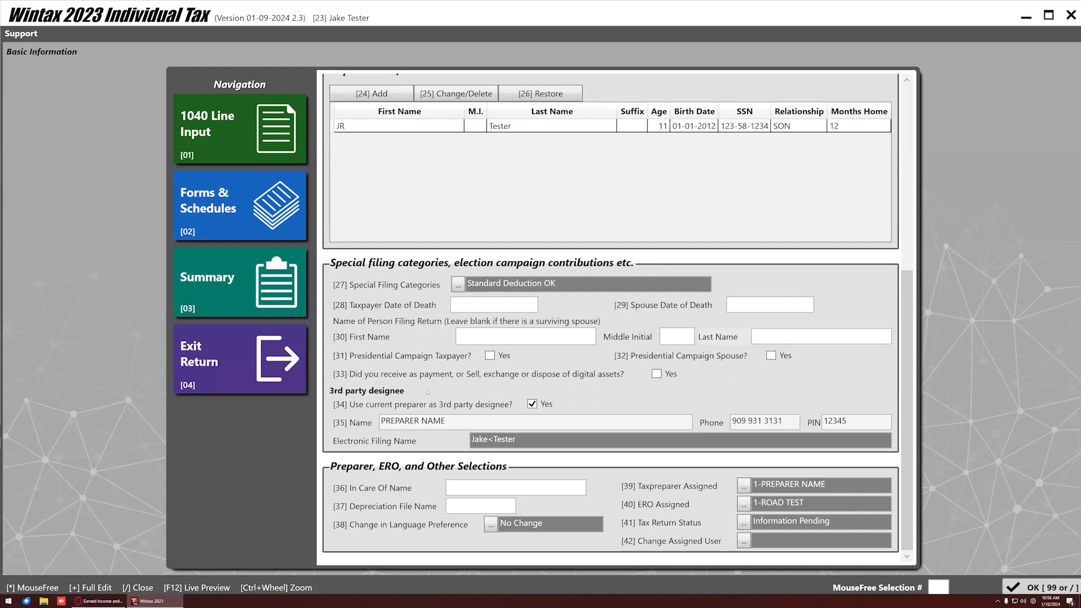
pyautogui.click(544, 405)
pyautogui.tripleClick(466, 429)
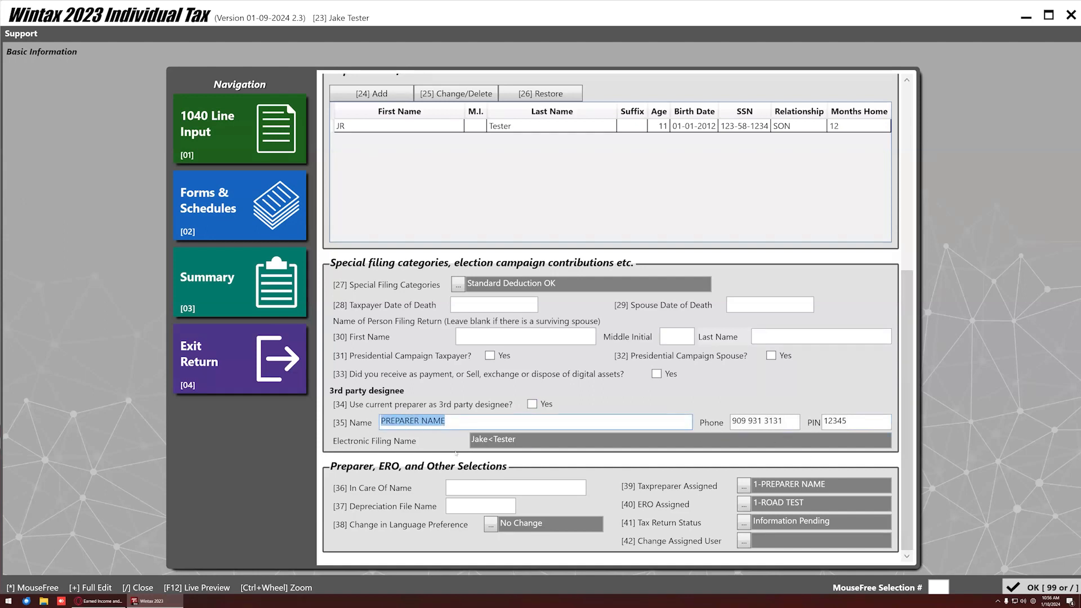
pyautogui.click(534, 406)
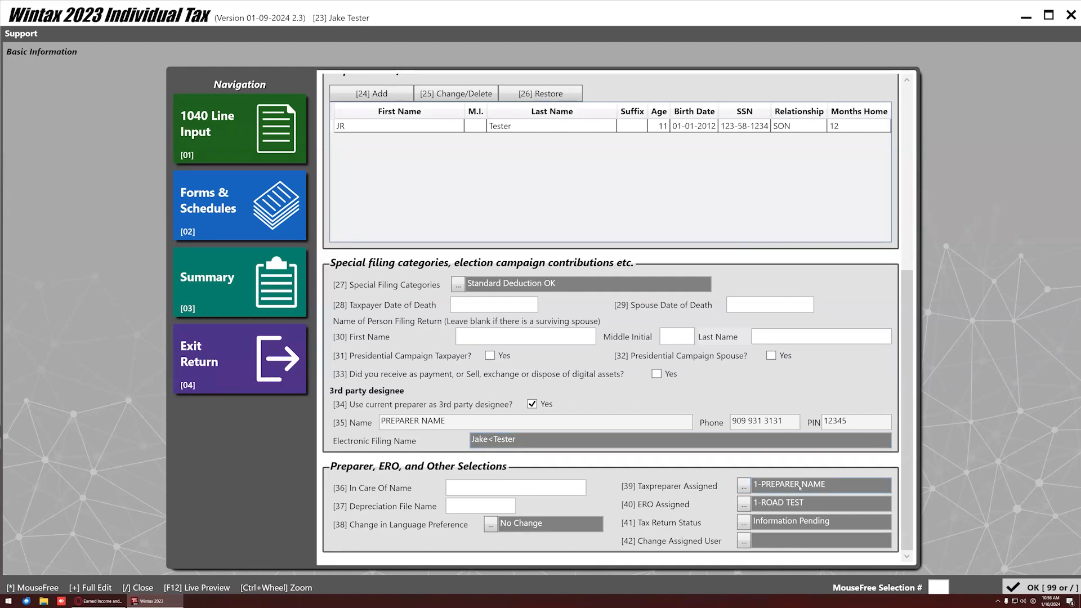
pyautogui.click(743, 485)
pyautogui.doubleClick(372, 269)
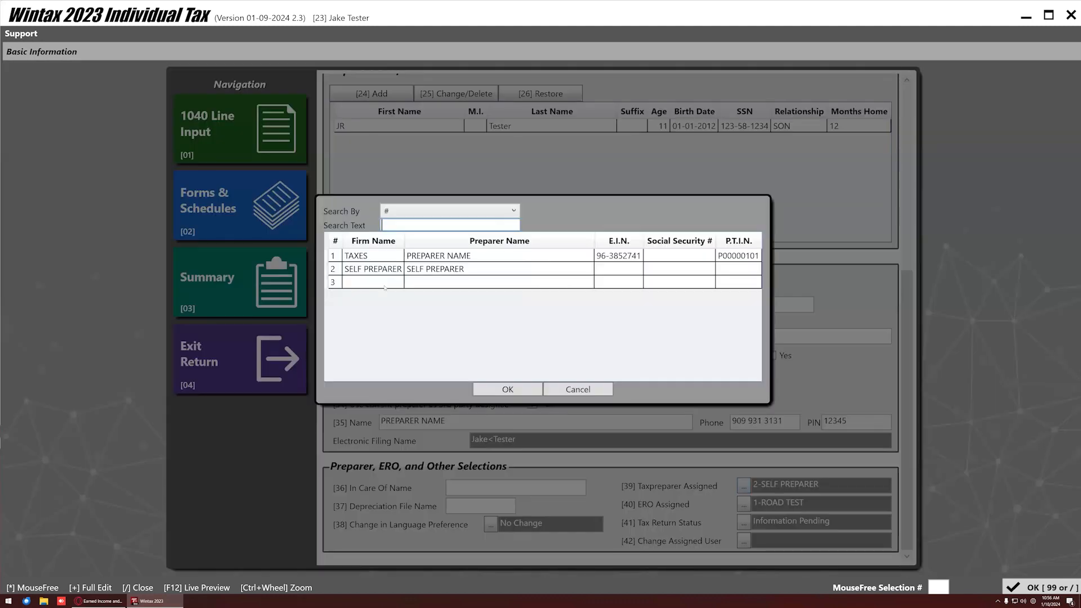
pyautogui.doubleClick(368, 282)
pyautogui.click(361, 270)
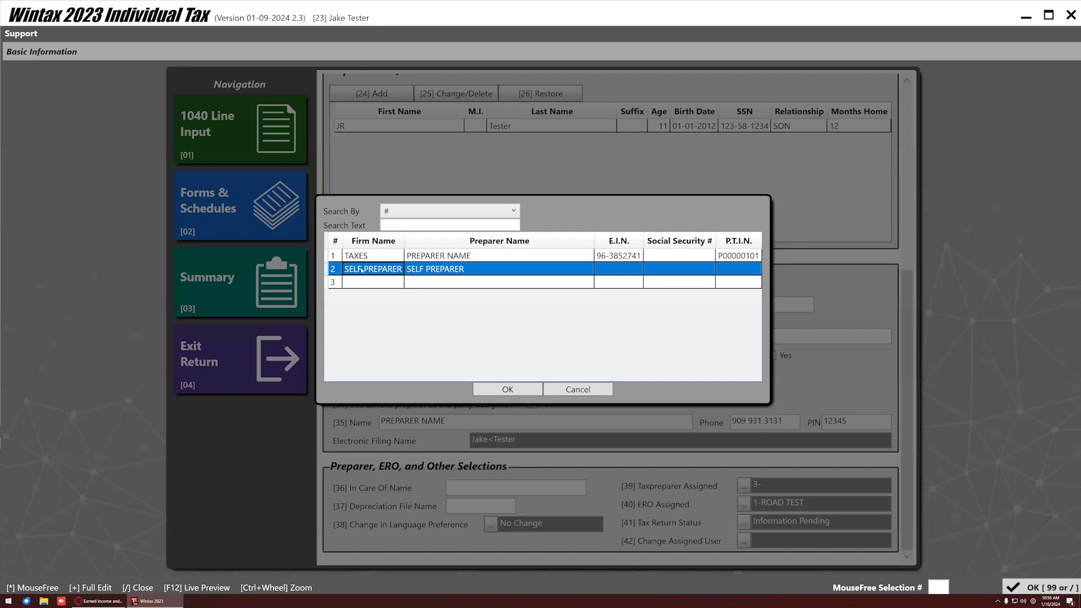
pyautogui.doubleClick(367, 256)
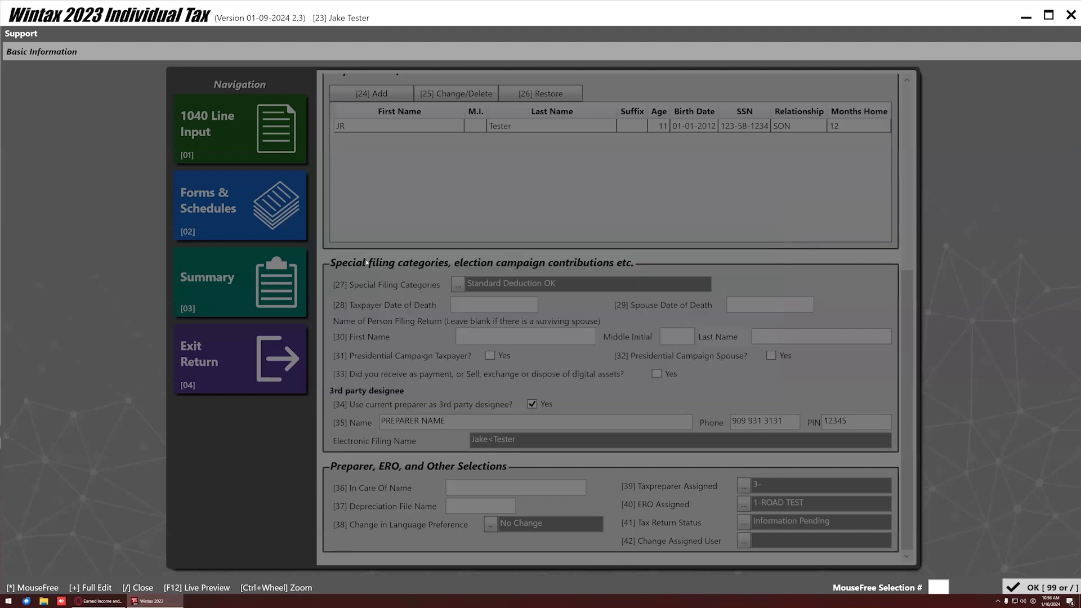
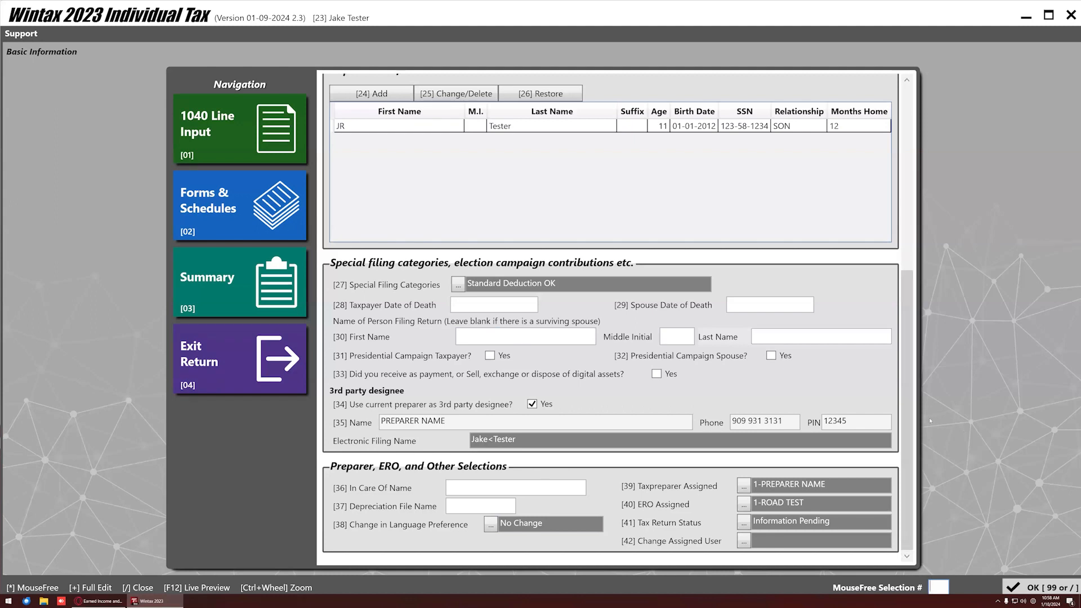
# Confirm code 27 Standard Deduction OK, then bring up the 1040 Line Input / Forms and Schedules list.
pyautogui.write('27')
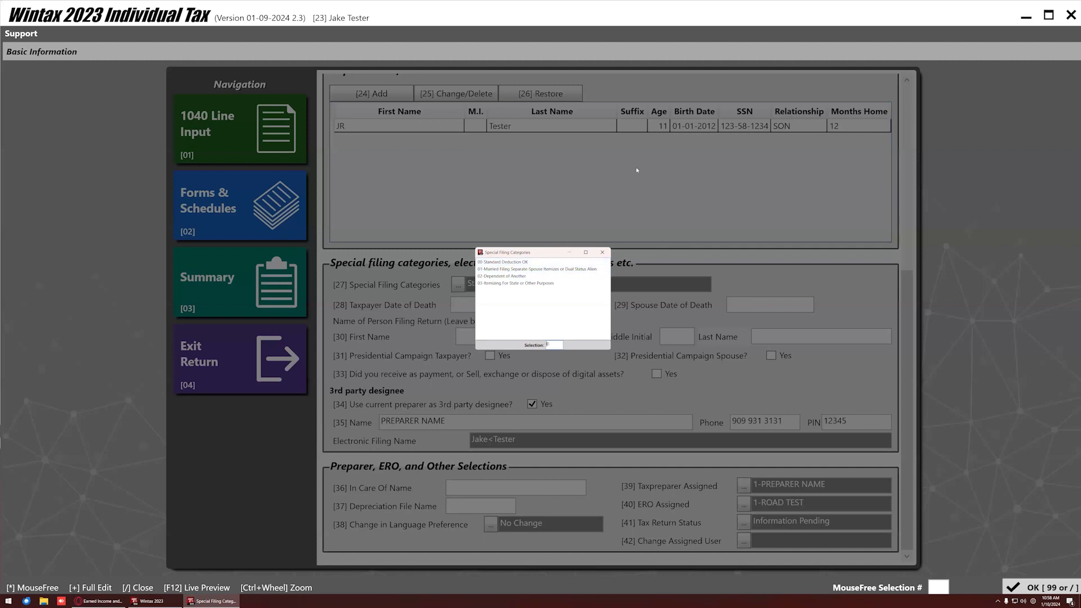
pyautogui.press('Return')
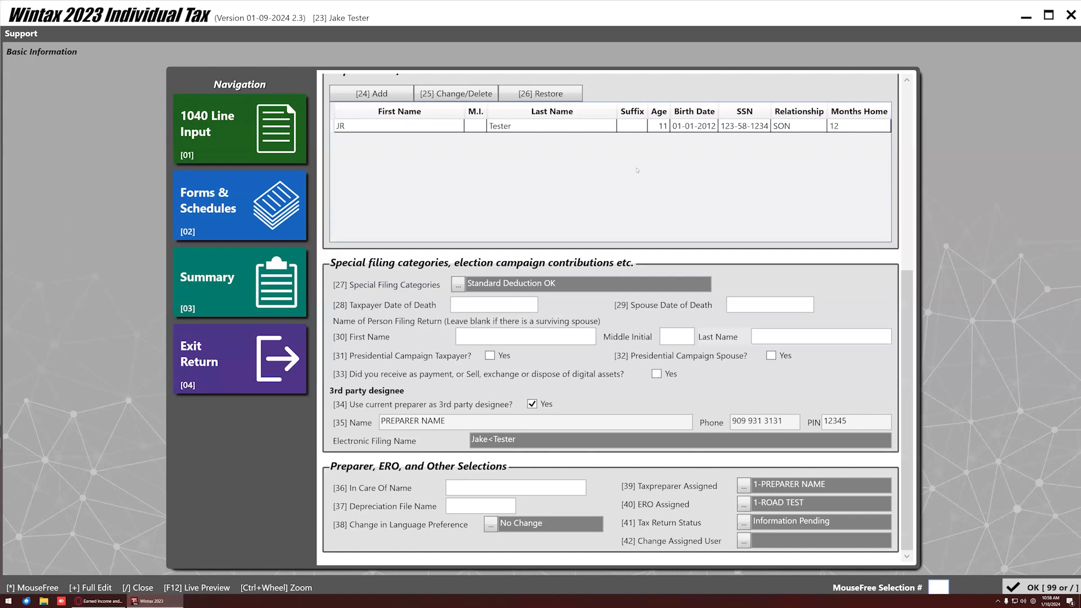
pyautogui.write('30')
pyautogui.press('Tab')
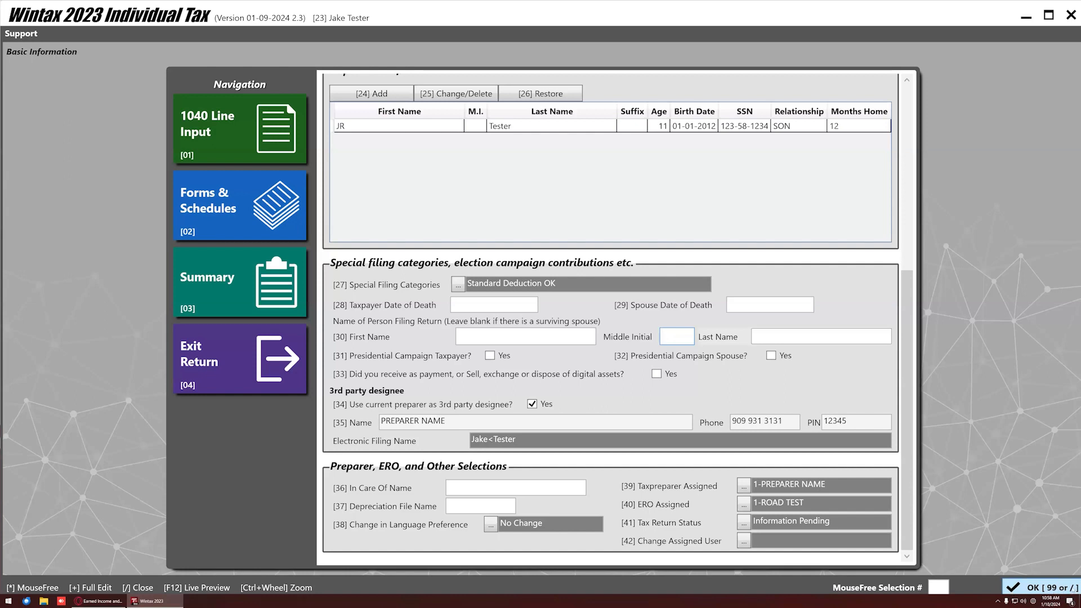
pyautogui.click(948, 587)
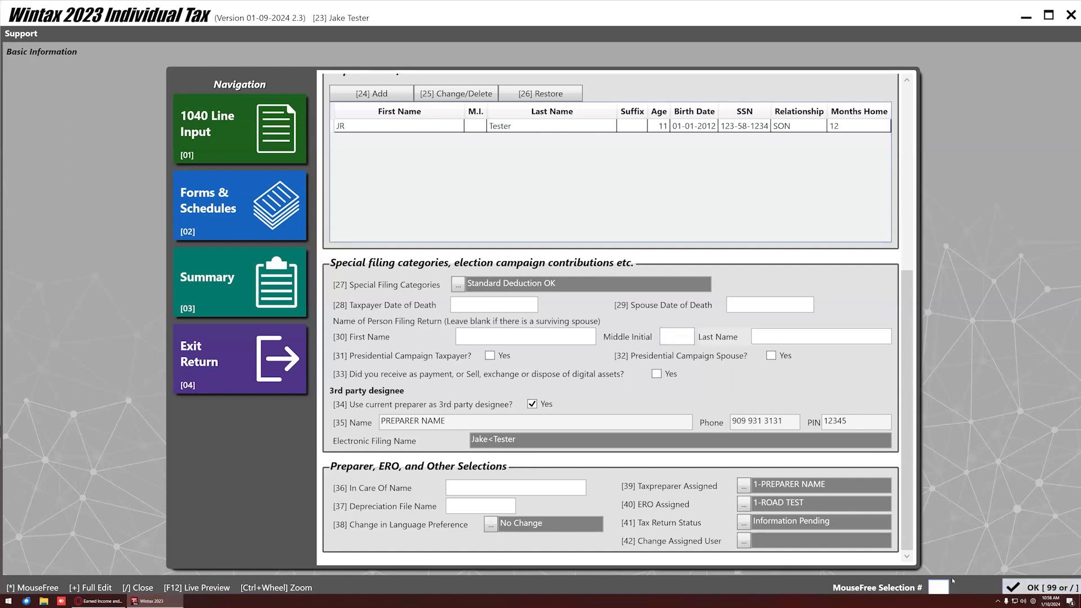
pyautogui.press('/')
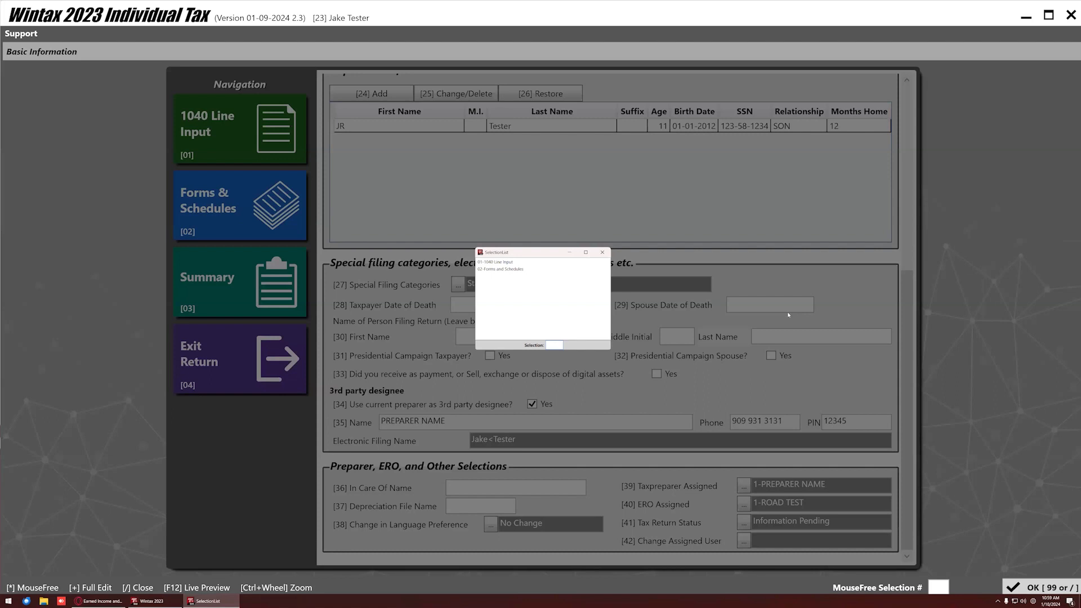
# Open 01-1040 Line Input, go back to Summary, and reach Forms & Schedules through Basic Information.
pyautogui.doubleClick(563, 262)
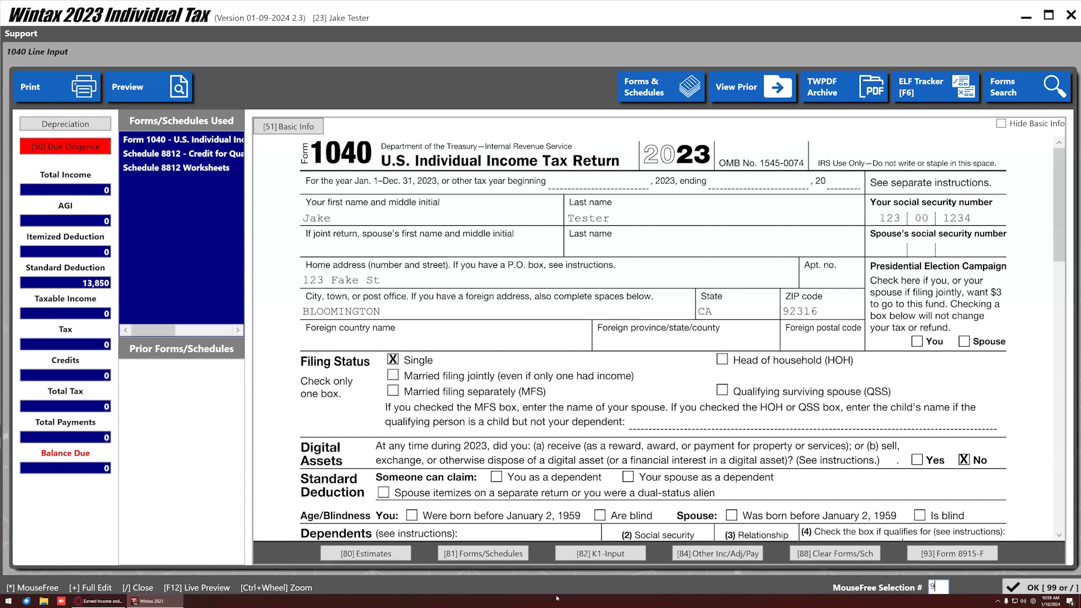
pyautogui.press('/')
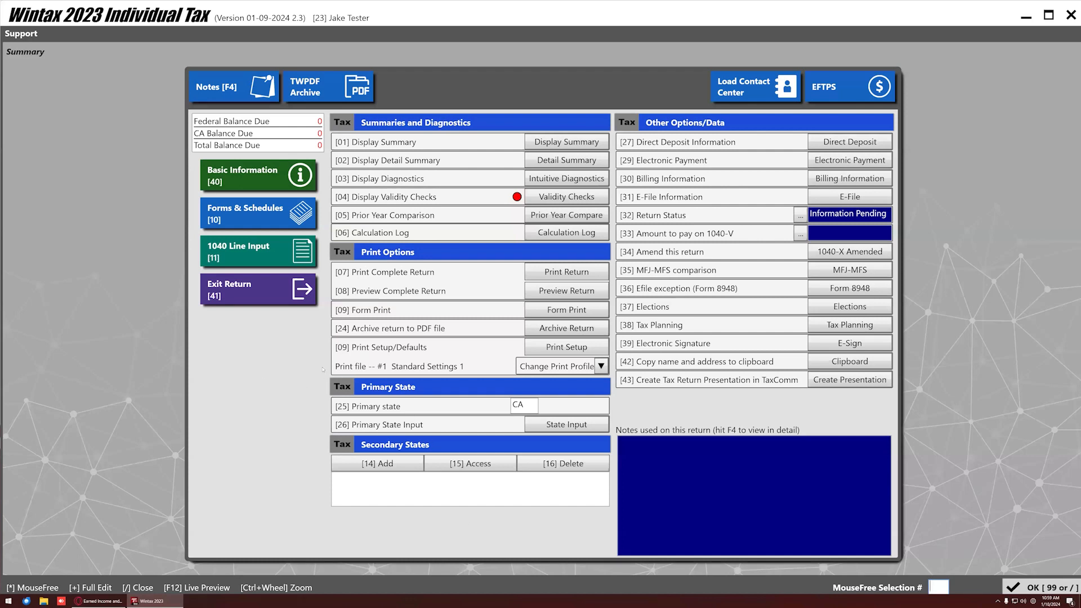
pyautogui.click(219, 180)
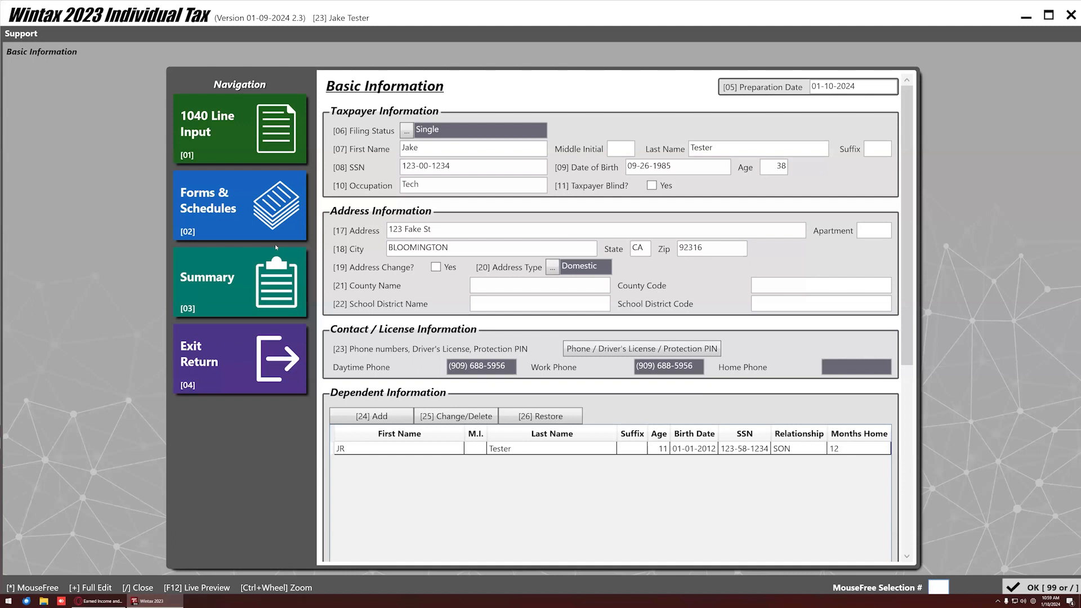
pyautogui.click(236, 212)
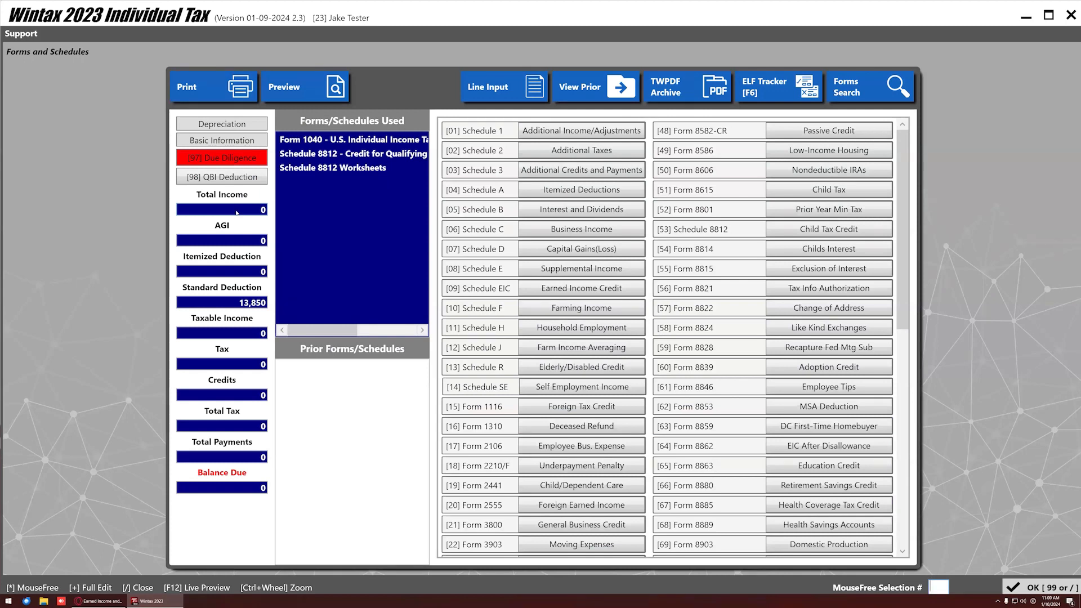
pyautogui.scroll(-8, 494, 432)
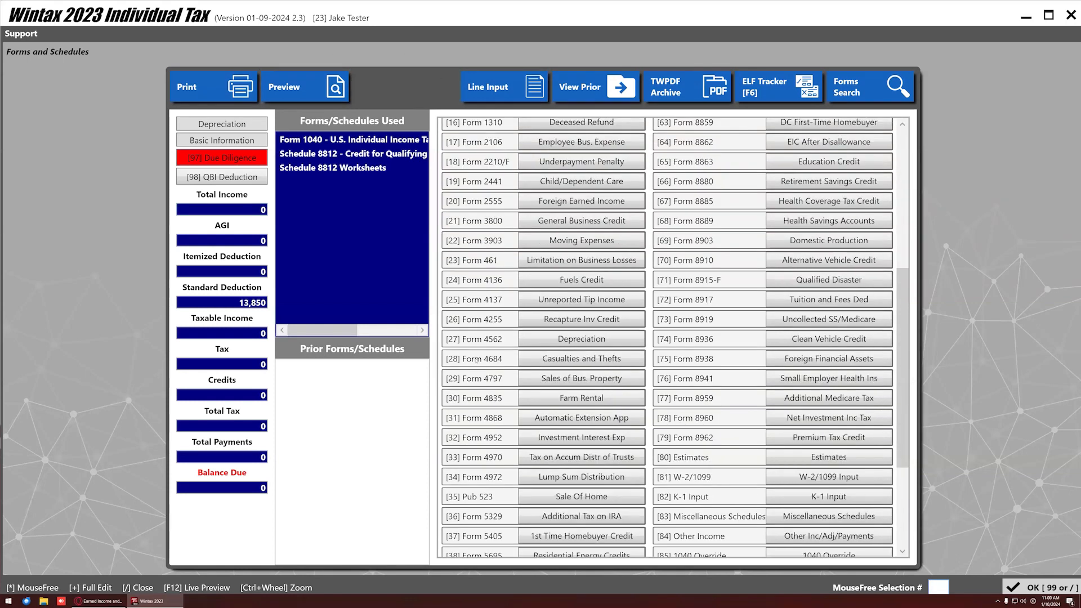
pyautogui.scroll(8, 494, 426)
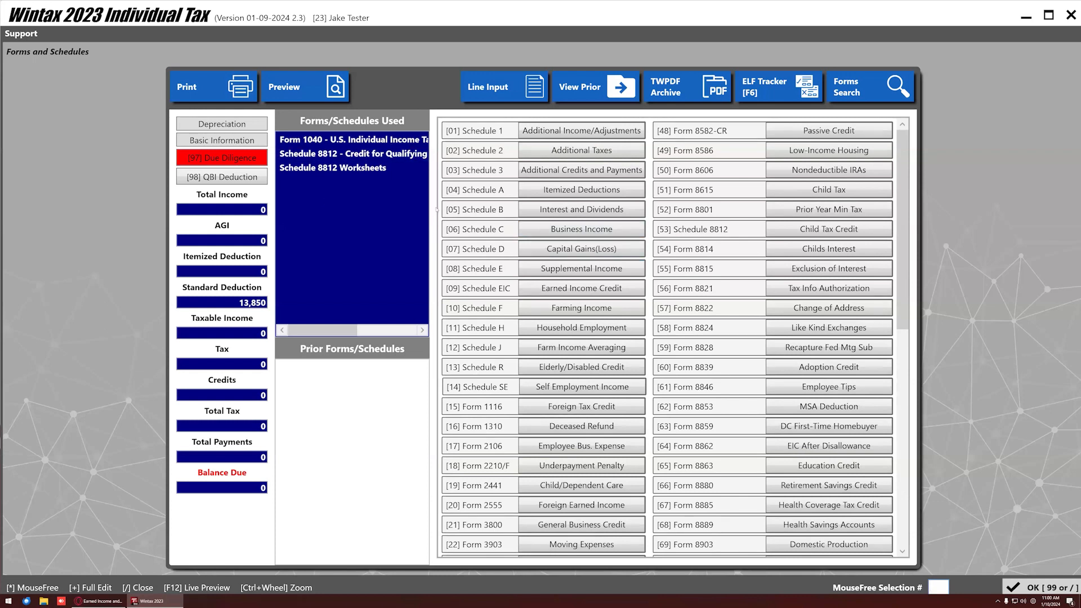
pyautogui.scroll(-8, 675, 354)
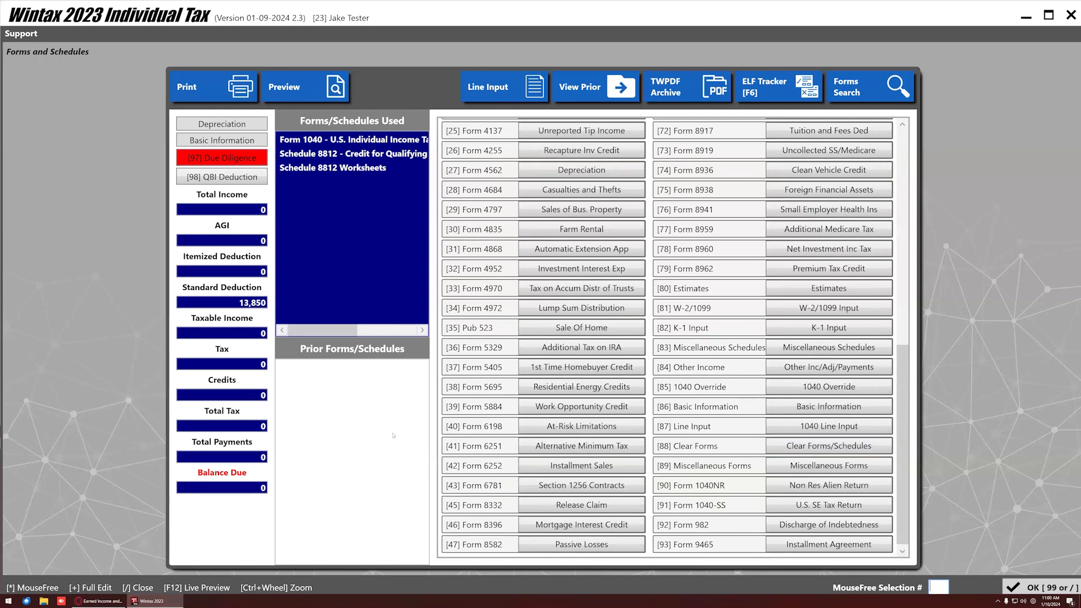
pyautogui.scroll(8, 675, 379)
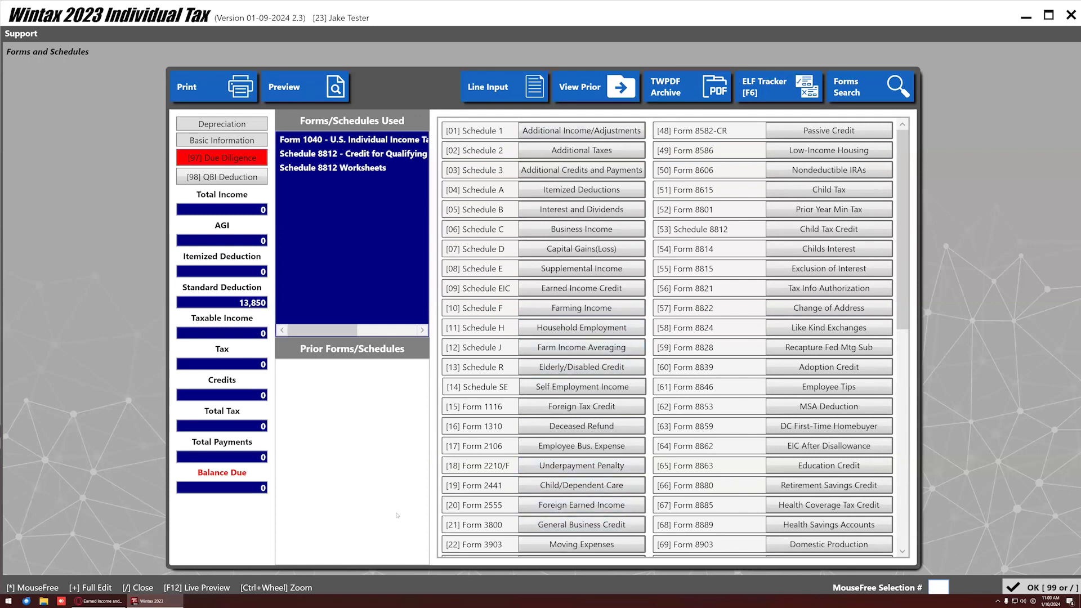
pyautogui.press('Delete')
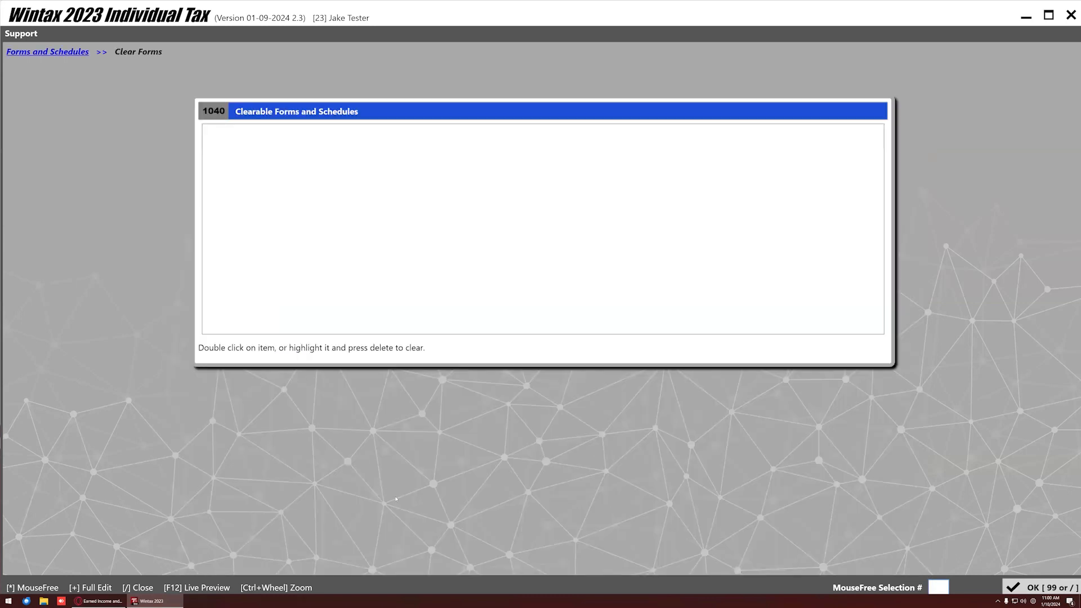
pyautogui.click(57, 53)
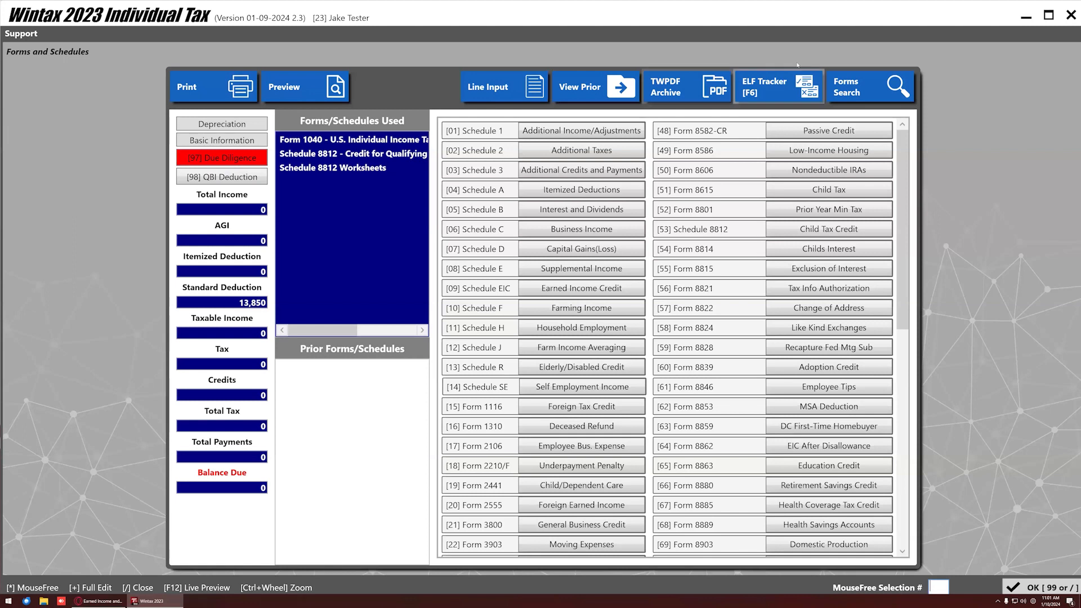
# Search forms for '1', '1099' and 'Sch', close the search, and return to the Summary.
pyautogui.click(869, 88)
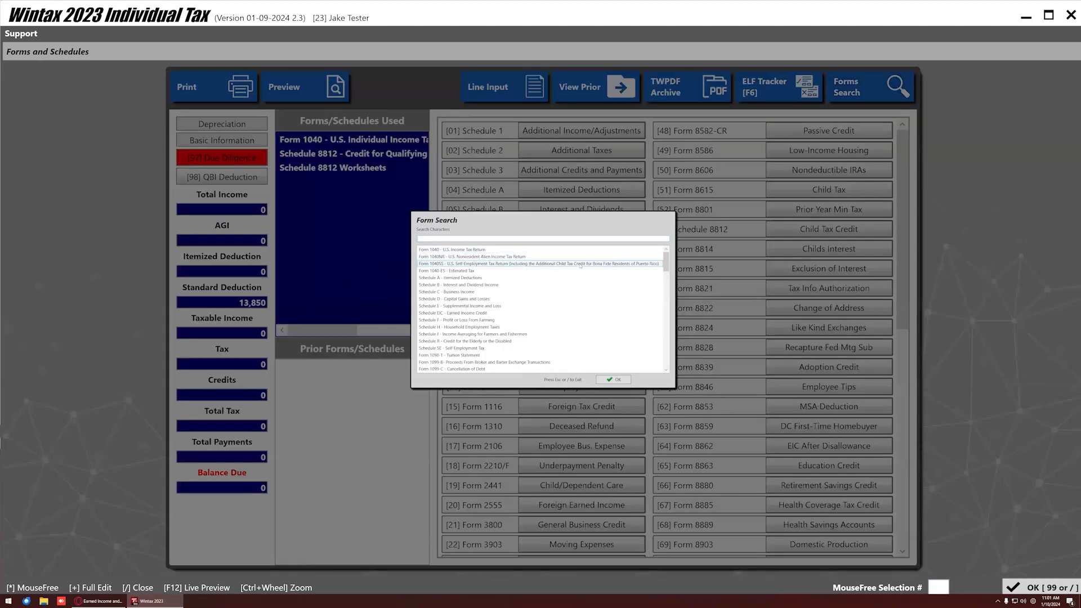
pyautogui.scroll(-5, 465, 261)
pyautogui.scroll(5, 465, 260)
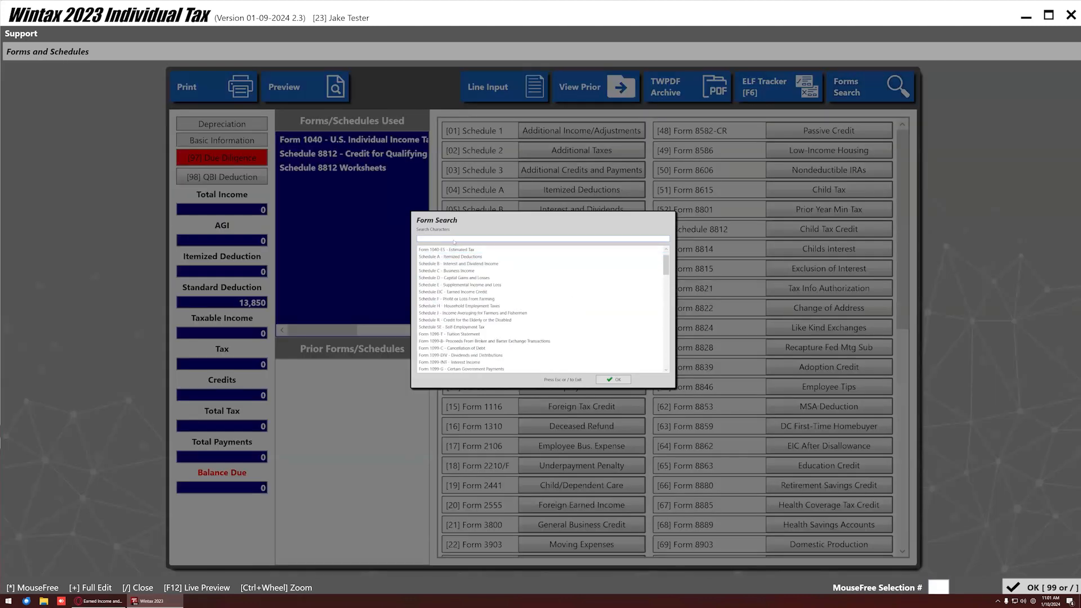
pyautogui.write('1')
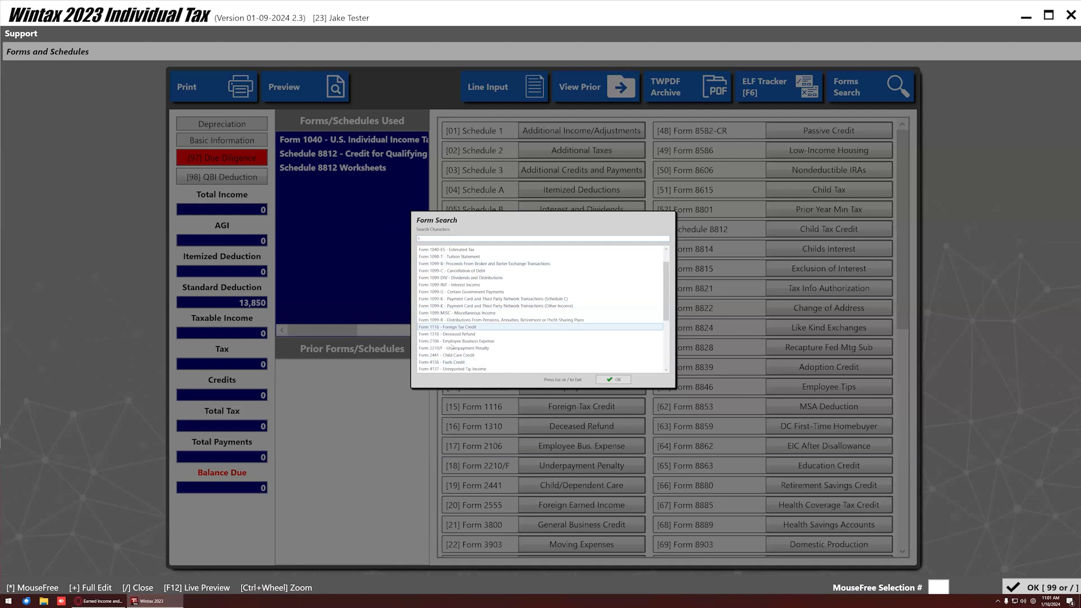
pyautogui.scroll(-3, 439, 350)
pyautogui.scroll(4, 439, 346)
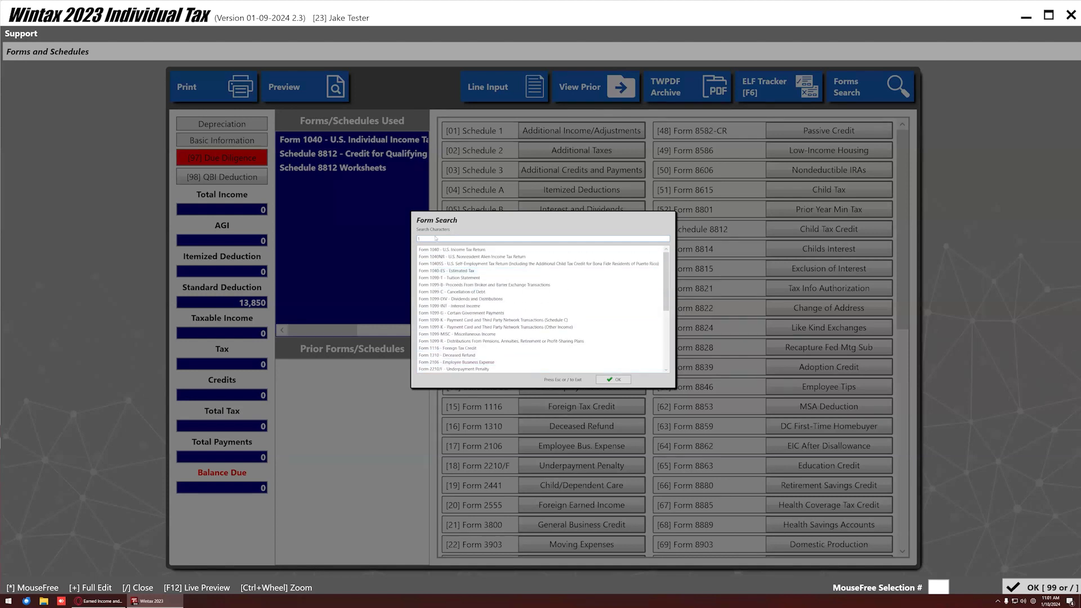
pyautogui.write('09')
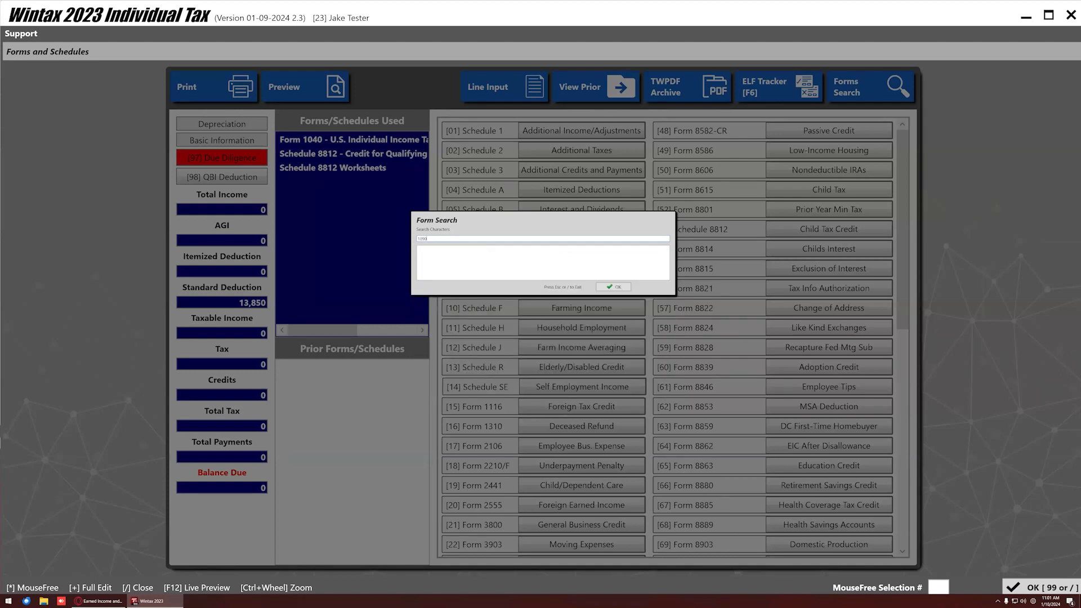
pyautogui.write('9')
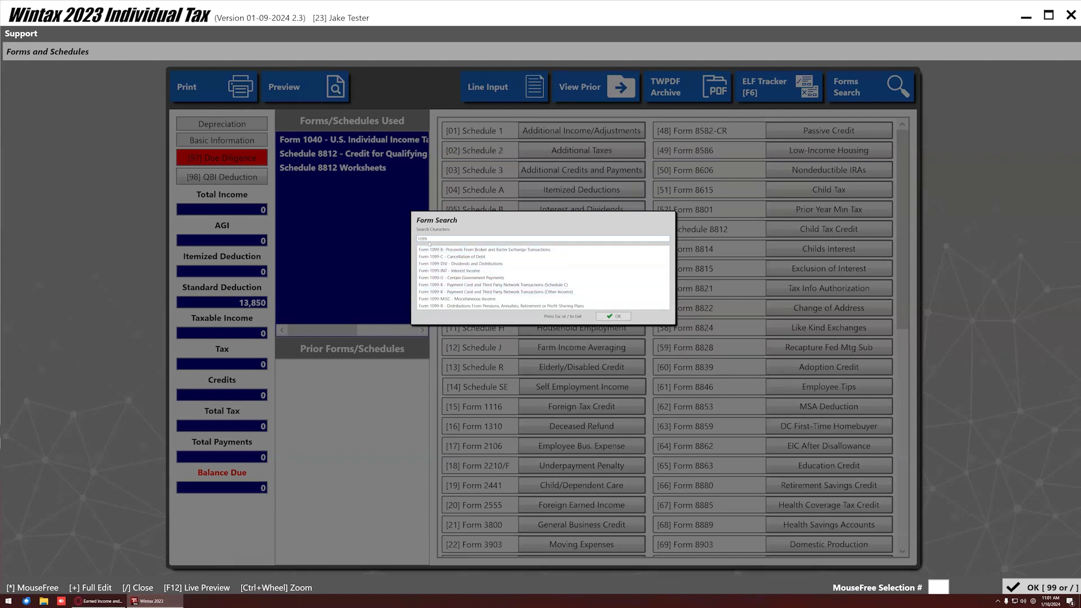
pyautogui.press('BackSpace')
pyautogui.press('BackSpace')
pyautogui.press('BackSpace')
pyautogui.press('BackSpace')
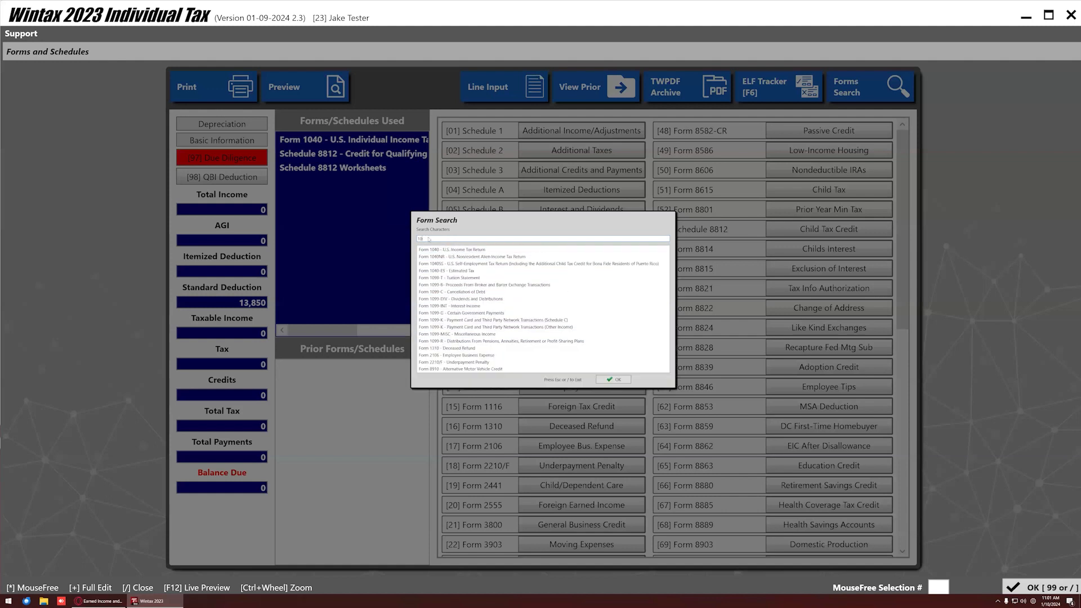
pyautogui.write('Sch')
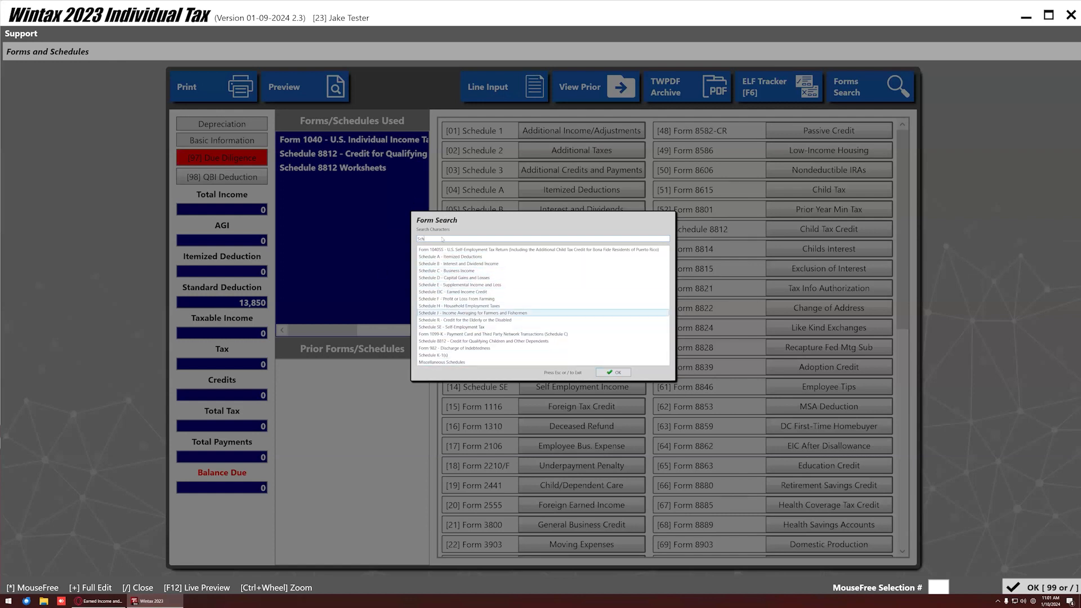
pyautogui.click(608, 373)
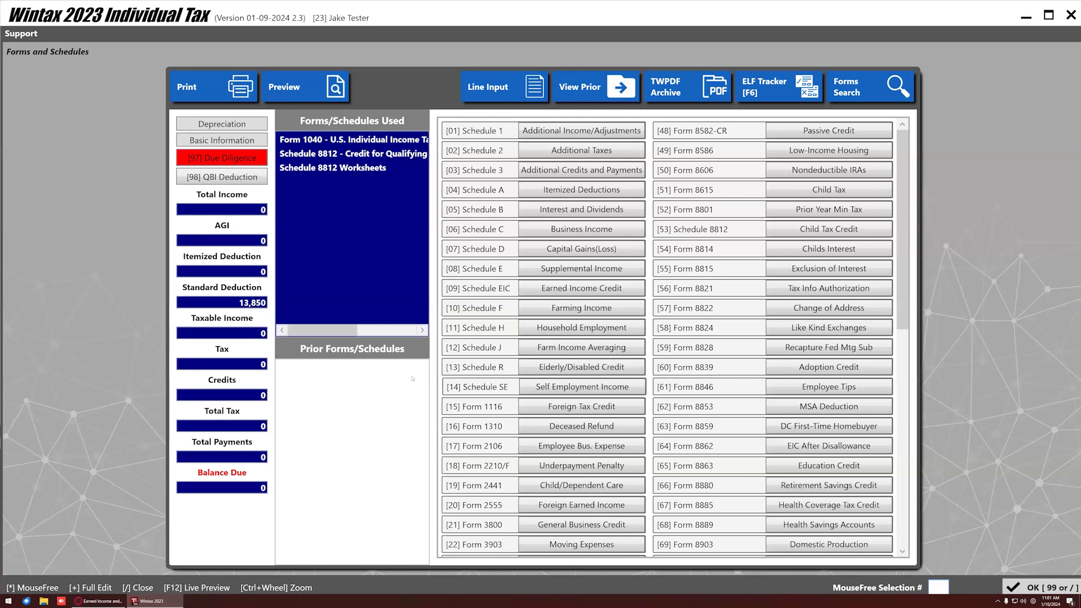
pyautogui.click(1042, 588)
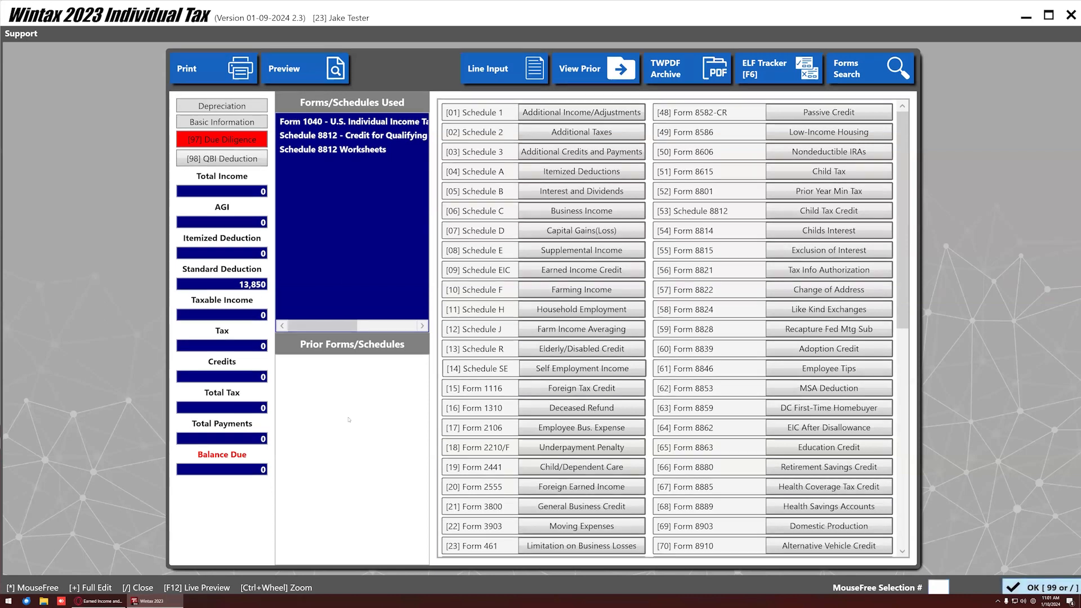
# From Basic Information, open 1040 Line Input and start a taxpayer W-2 from line 1a wages.
pyautogui.click(248, 176)
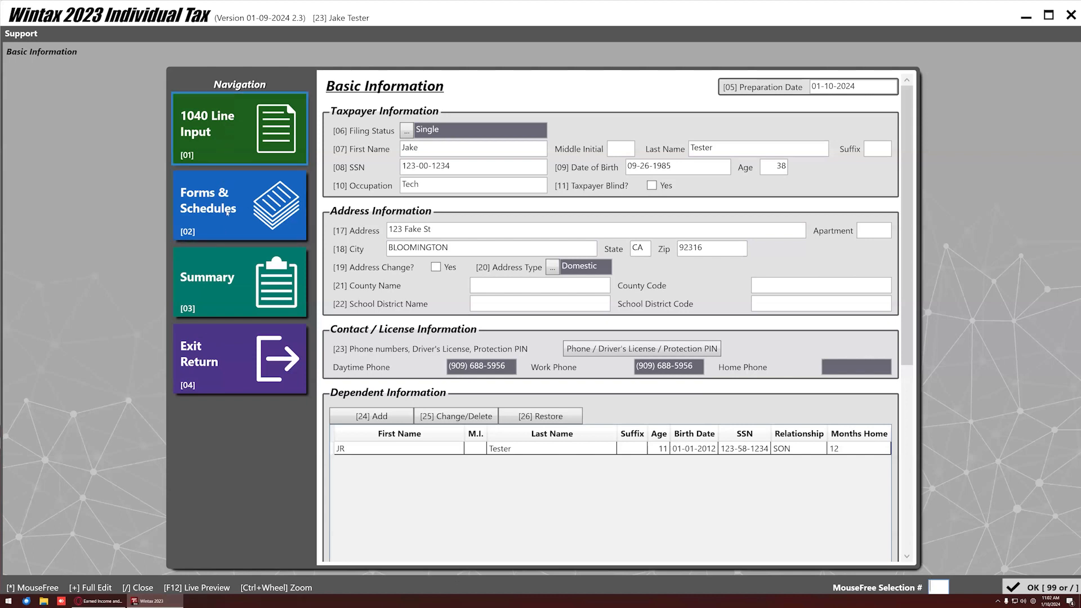
pyautogui.click(219, 127)
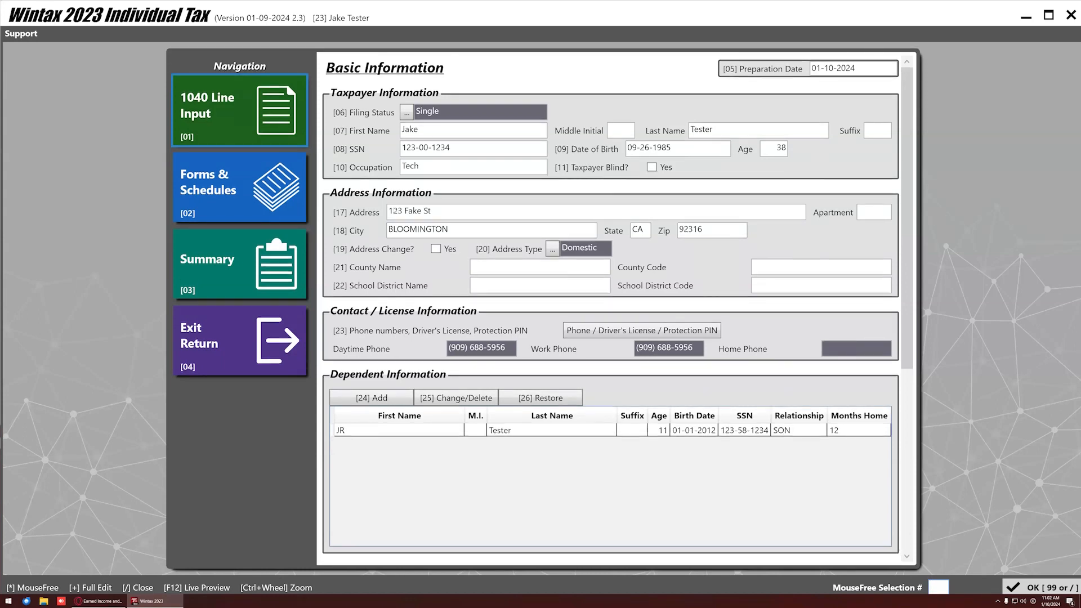
pyautogui.scroll(-3, 374, 256)
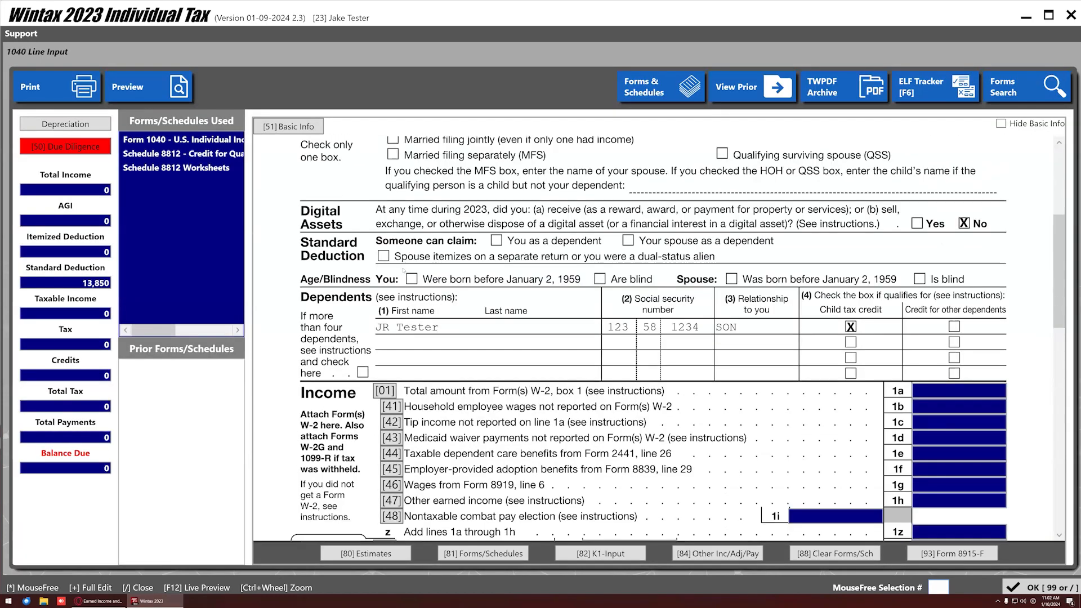
pyautogui.click(384, 391)
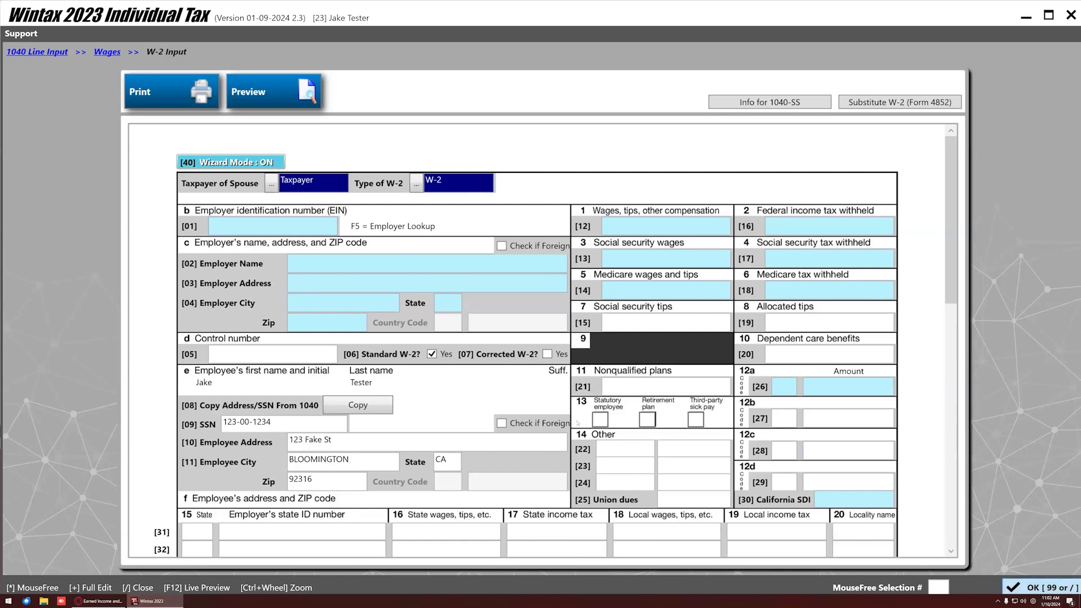
# Start the taxpayer's W-2 with guided entry and fill the employer from the saved Big Company record.
pyautogui.press('/')
pyautogui.click(313, 140)
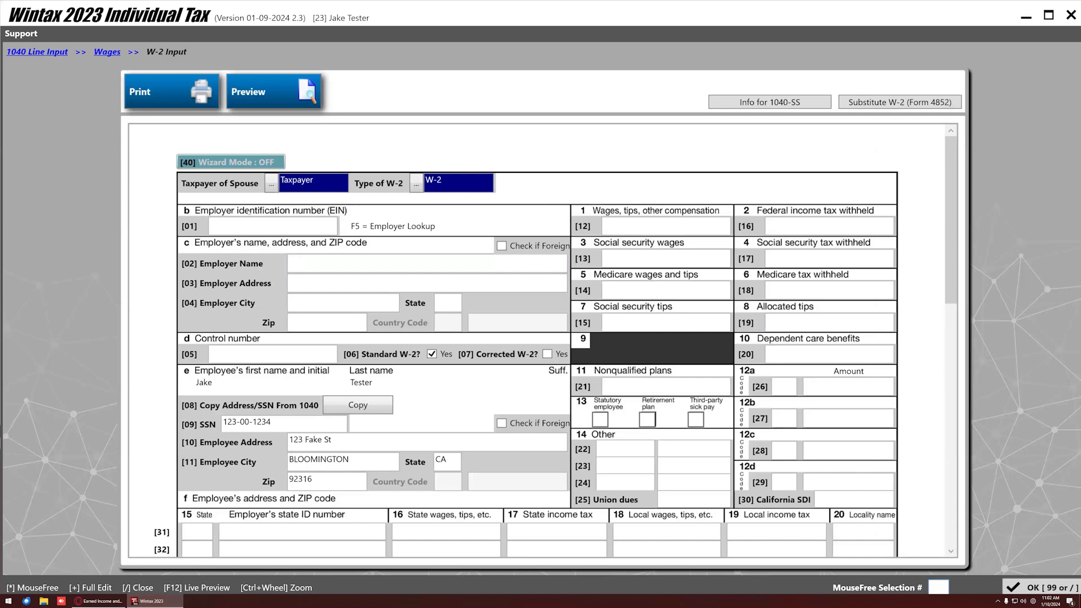
pyautogui.click(229, 165)
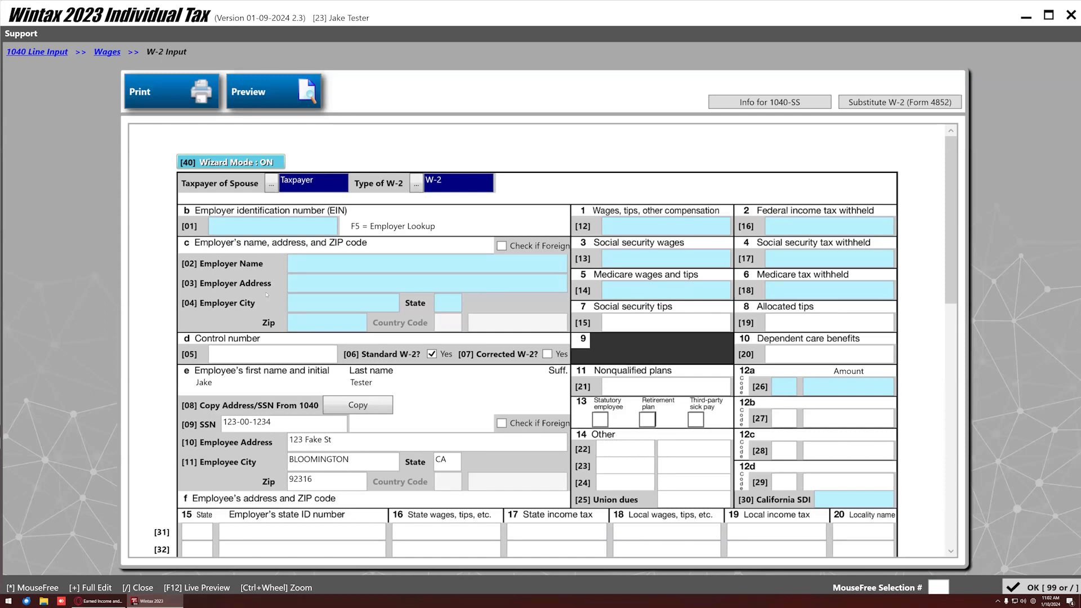
pyautogui.click(254, 225)
pyautogui.press('F5')
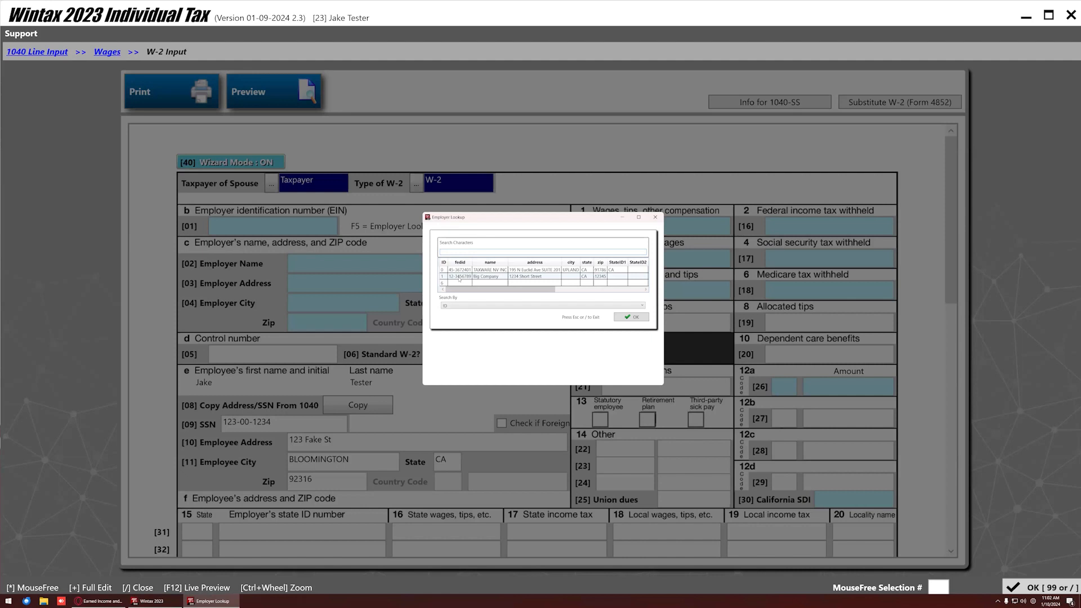
pyautogui.doubleClick(458, 277)
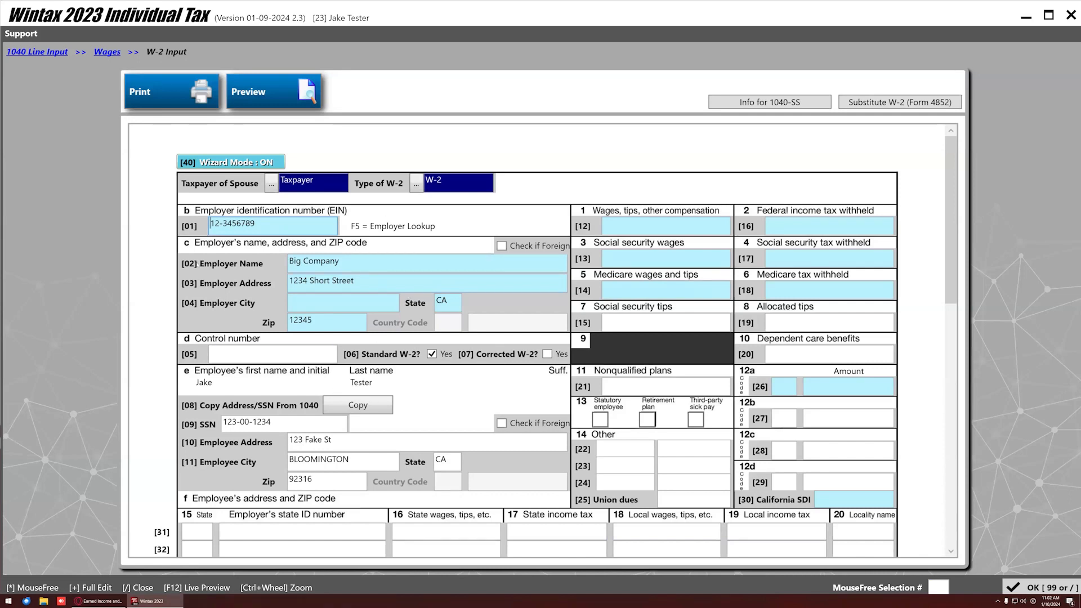
# Enter 46,000 box 1 wages and 4,000 federal income tax withheld on the W-2.
pyautogui.click(662, 226)
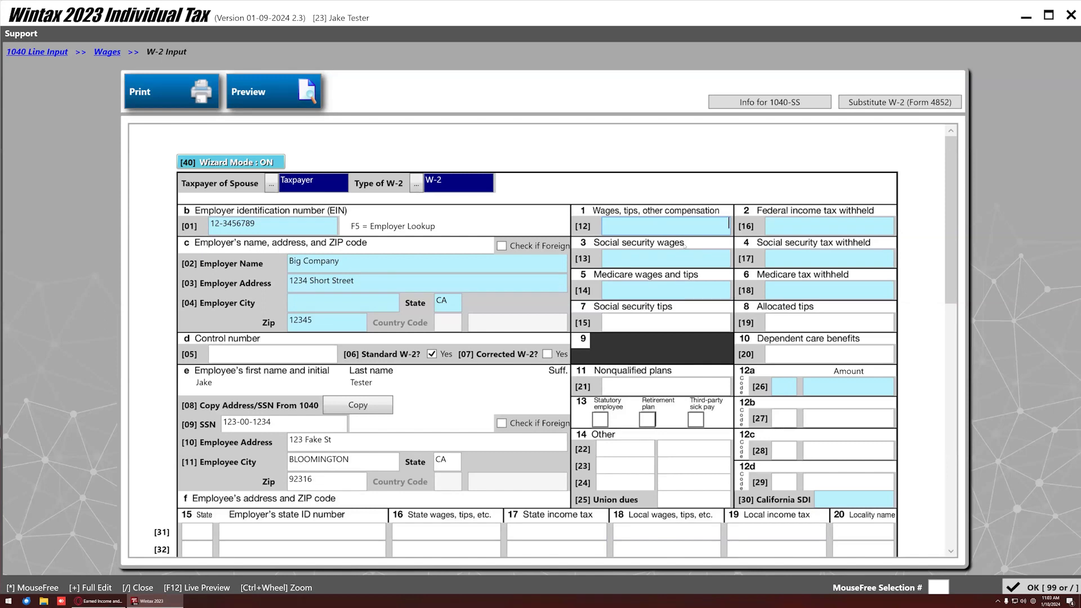
pyautogui.write('46')
pyautogui.write('000')
pyautogui.press('Return')
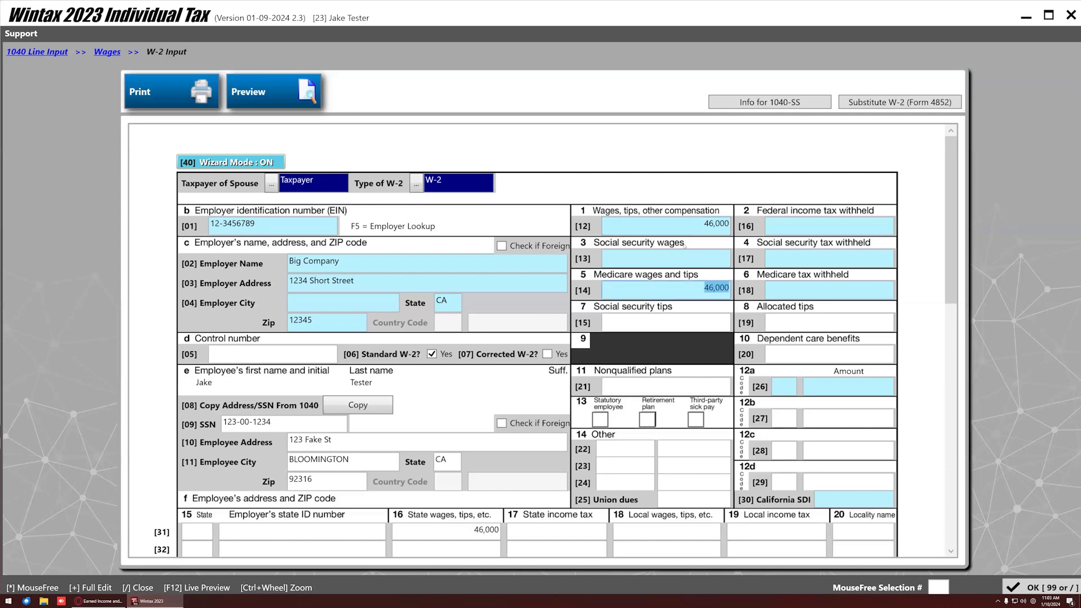
pyautogui.press('Return')
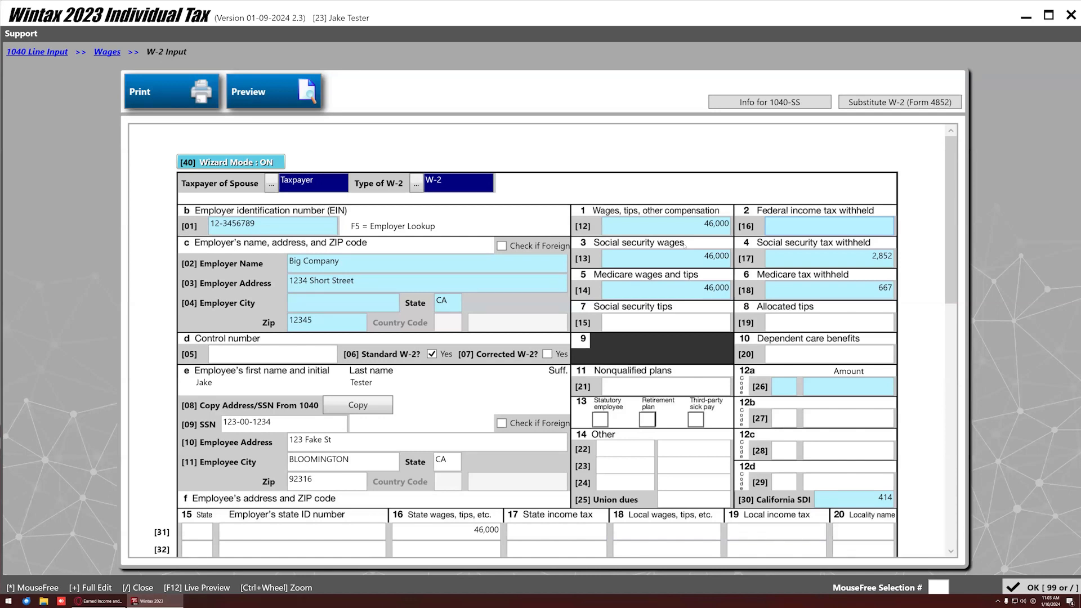
pyautogui.write('000')
pyautogui.press('Tab')
pyautogui.press('Tab')
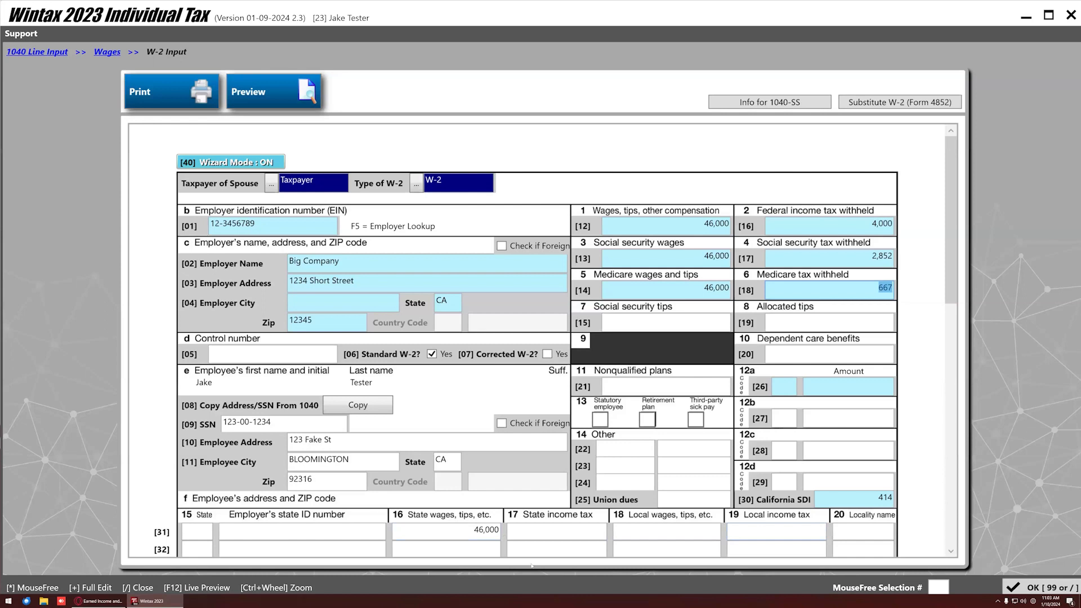
# Set the W-2's box 15 state to CA.
pyautogui.click(197, 529)
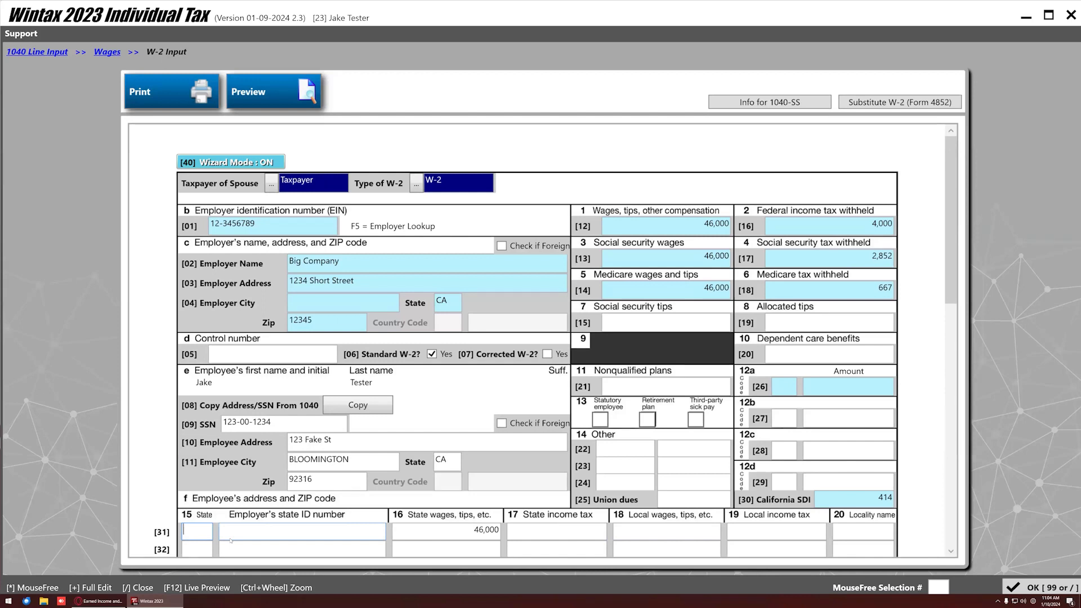
pyautogui.write('CA')
pyautogui.press('Tab')
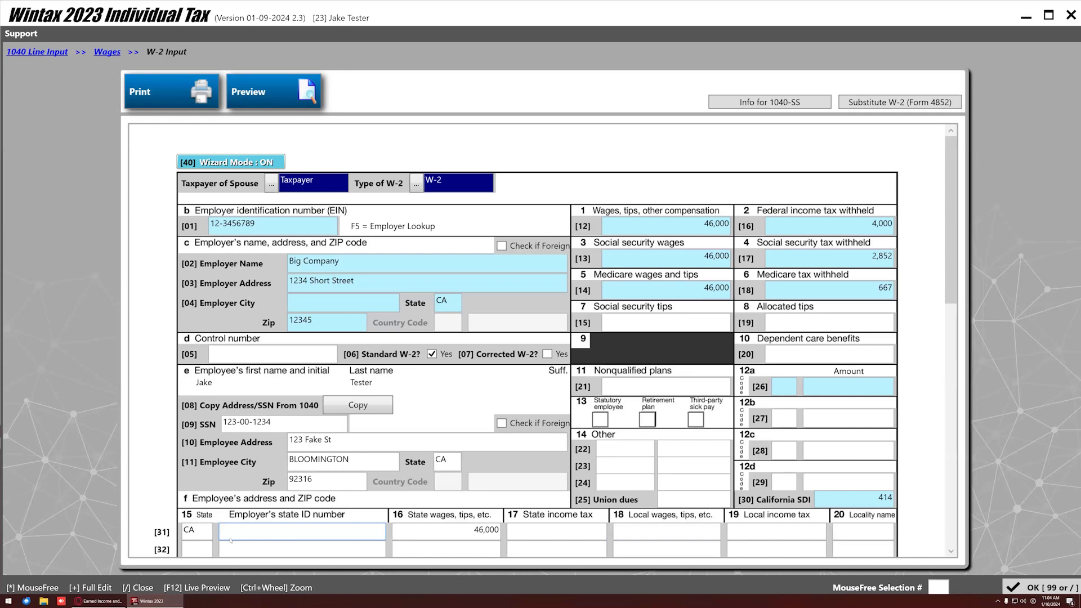
pyautogui.hotkey('shift', 'Tab')
pyautogui.press('BackSpace')
pyautogui.press('Tab')
# Save the W-2 and dock the F12 Live Preview of Form 1040 left, with Wintax on the right.
pyautogui.click(1020, 589)
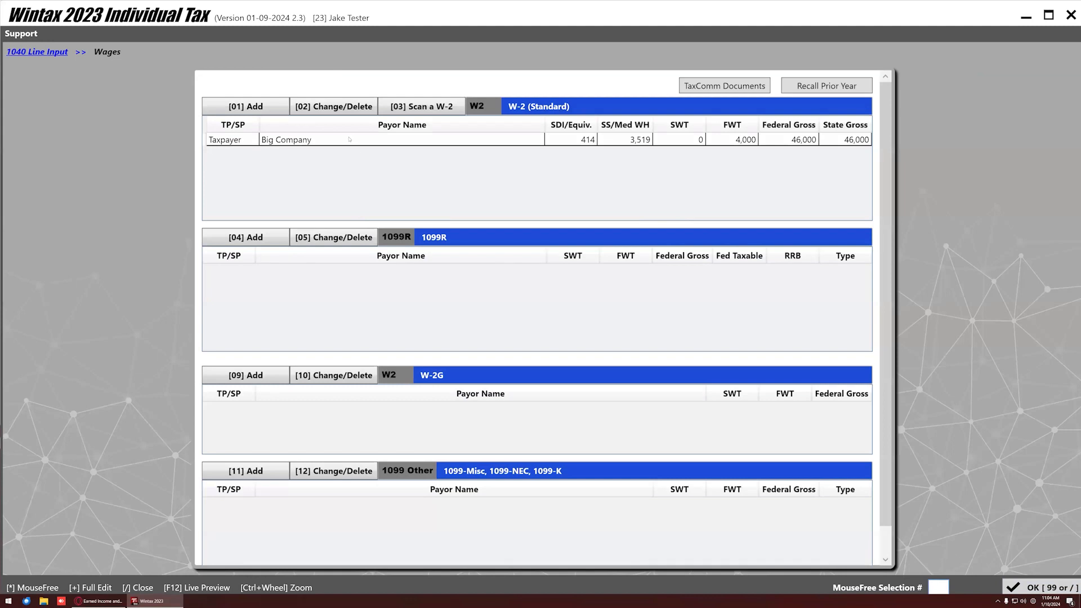
pyautogui.click(1022, 586)
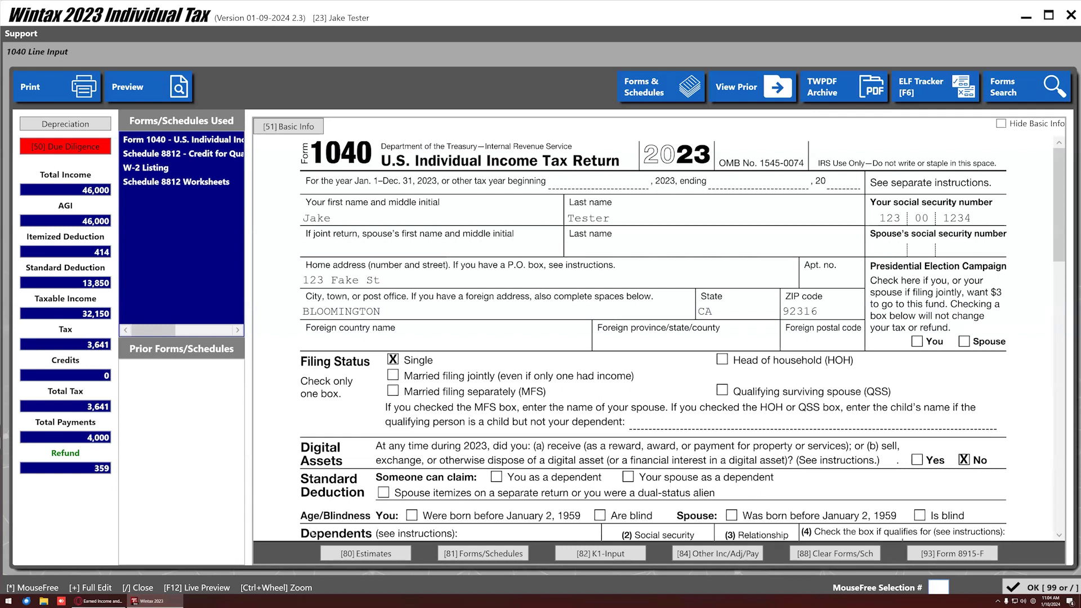
pyautogui.press('F12')
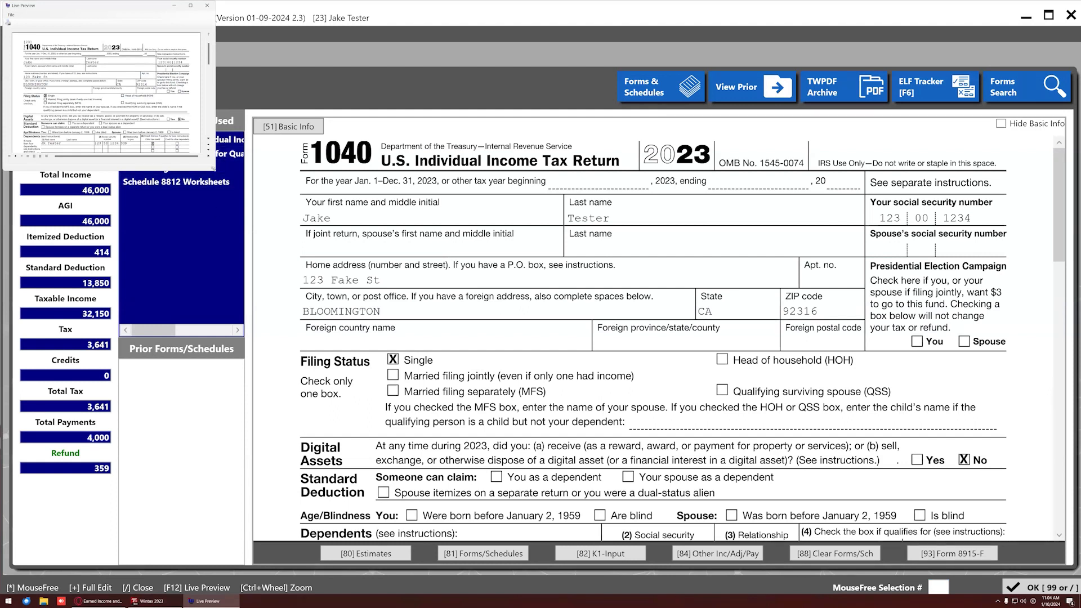
pyautogui.moveTo(214, 169); pyautogui.dragTo(313, 531)
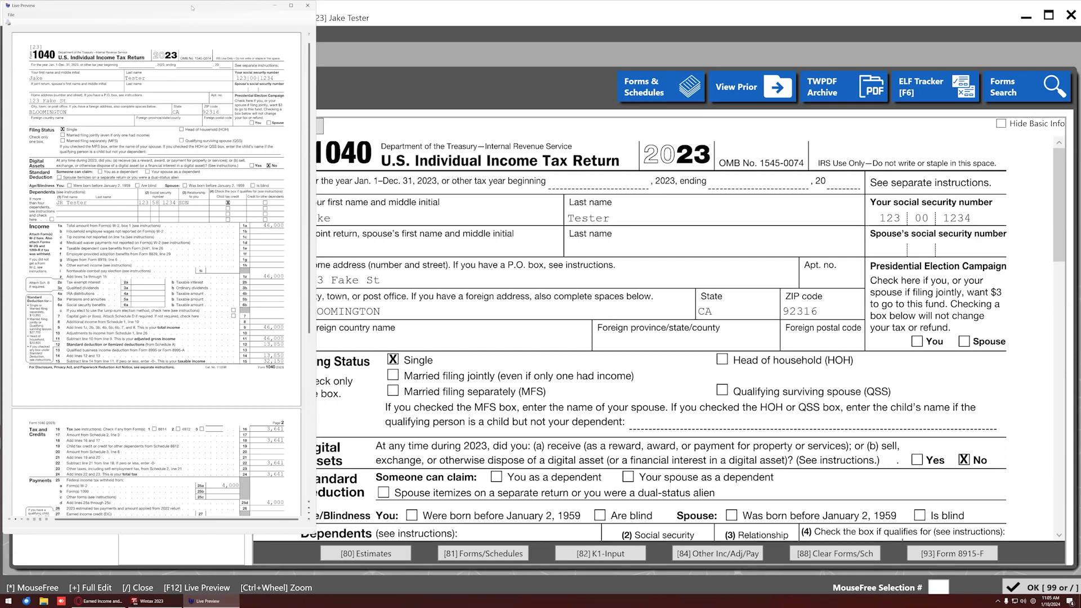
pyautogui.press('super+Left')
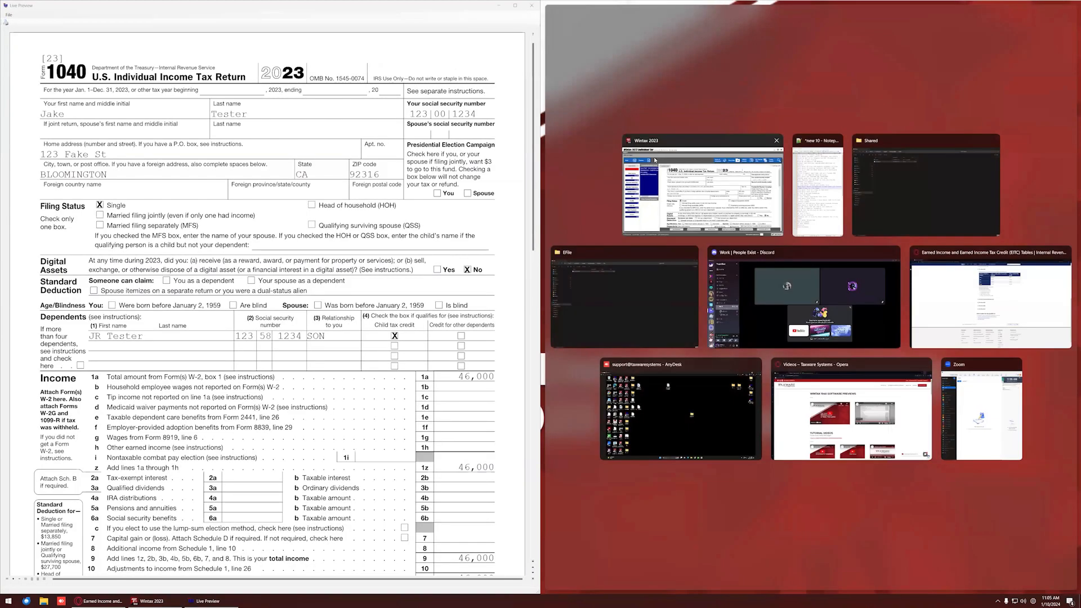
pyautogui.click(686, 189)
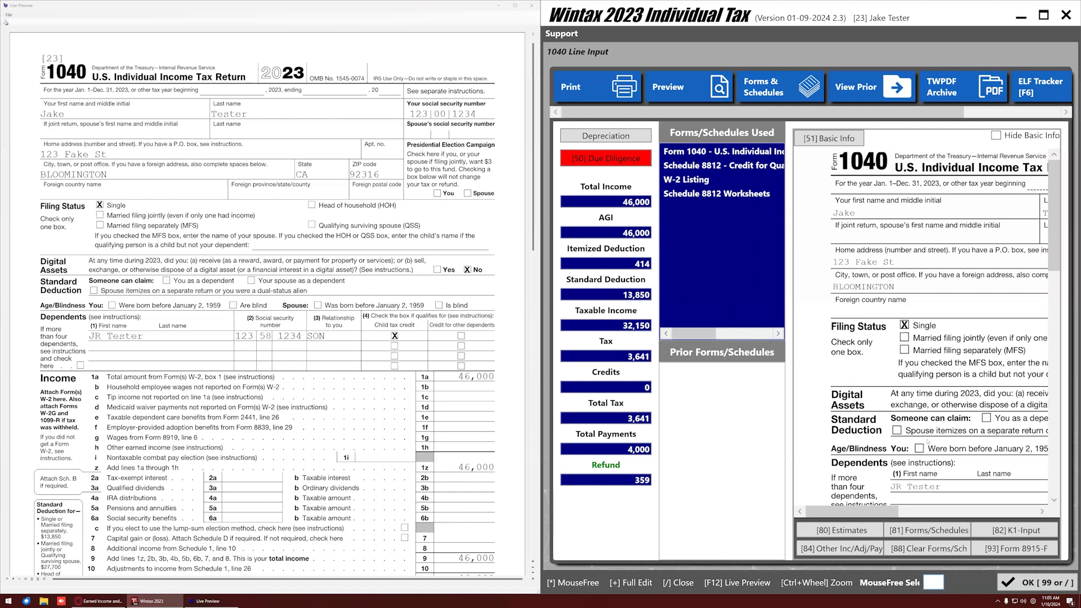
# Remove the Big Company W-2 from the Wages list and return to the 1040 input screen.
pyautogui.scroll(-3, 928, 442)
pyautogui.click(899, 436)
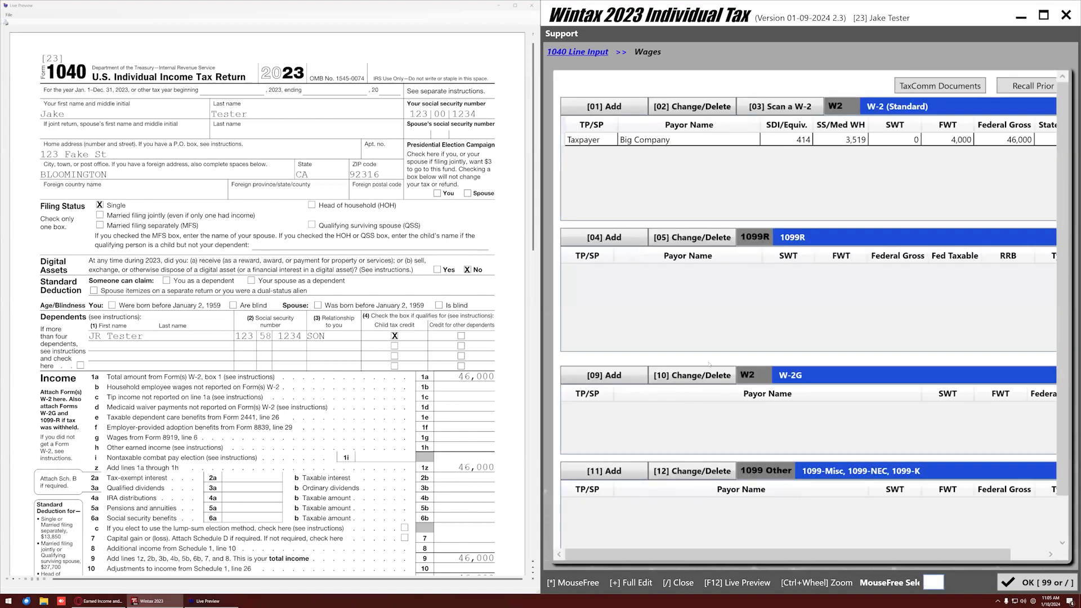
pyautogui.click(642, 144)
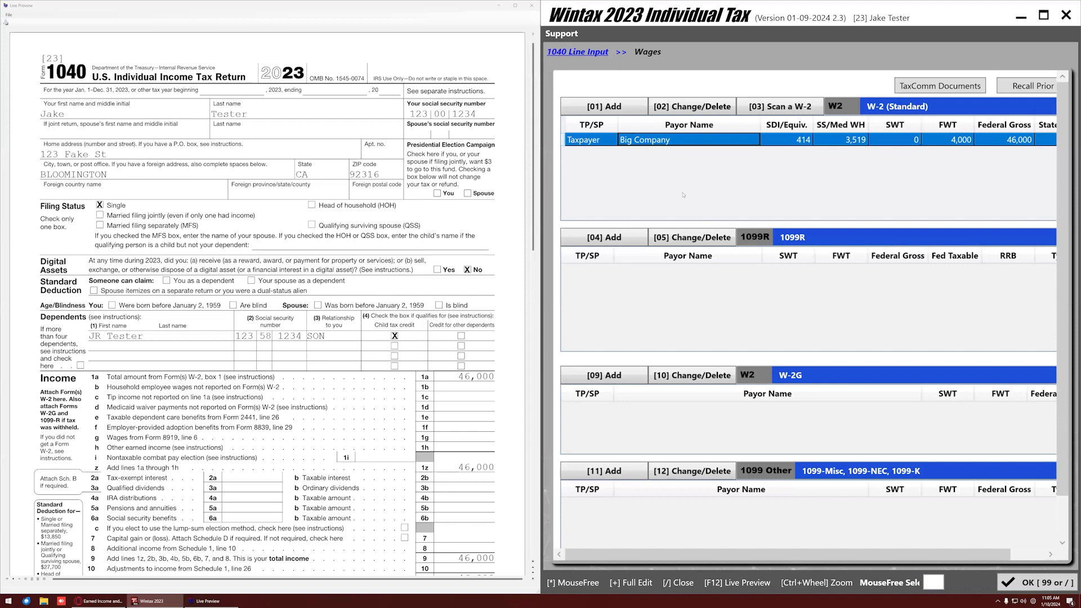
pyautogui.press('Delete')
pyautogui.click(544, 326)
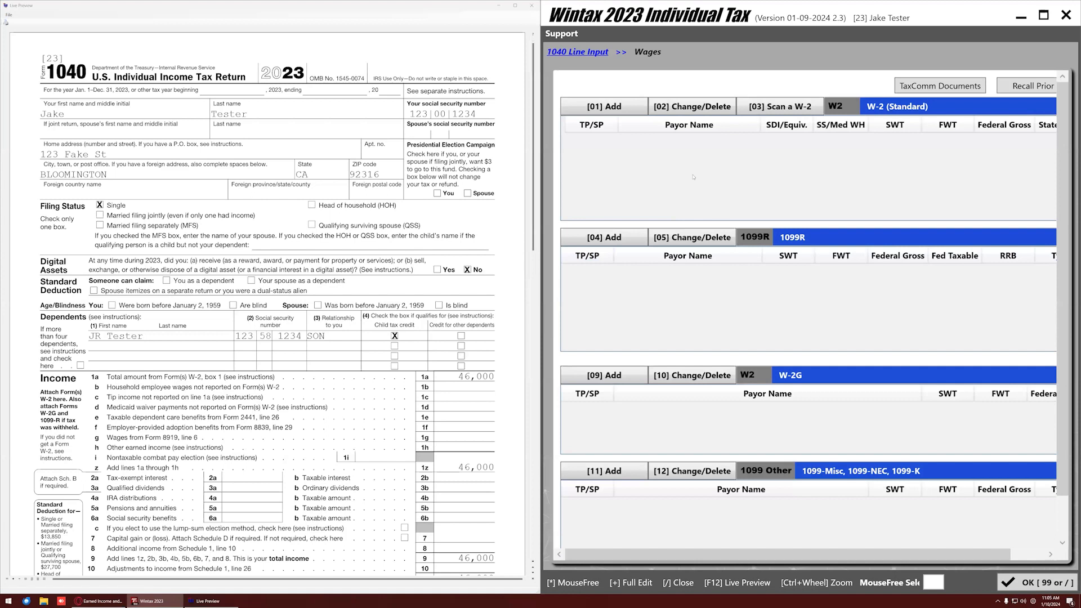
pyautogui.scroll(-3, 693, 186)
pyautogui.scroll(3, 690, 318)
pyautogui.click(1035, 582)
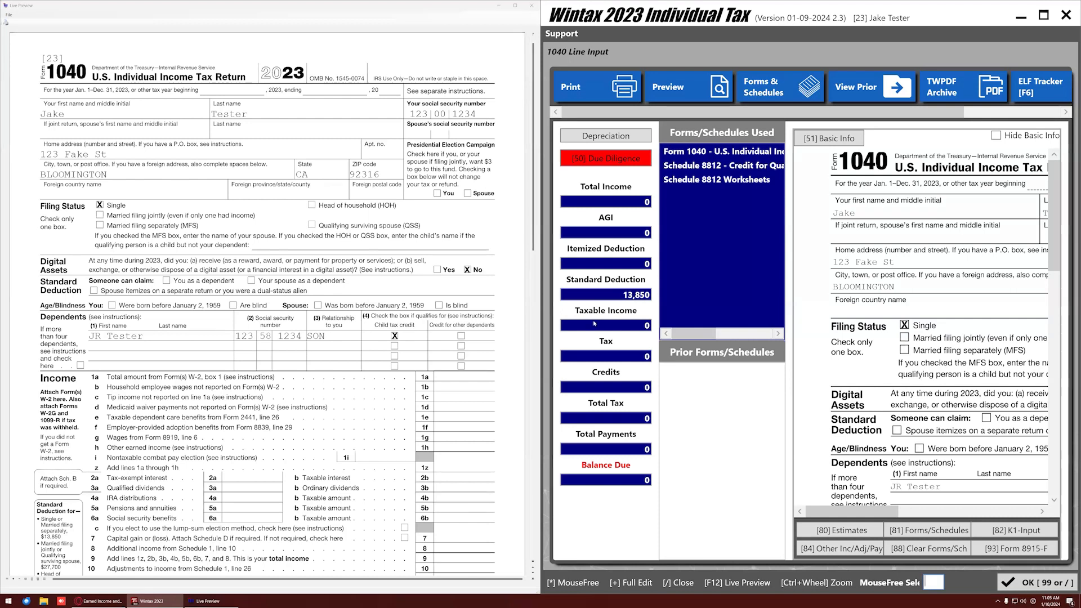
pyautogui.scroll(-10, 807, 298)
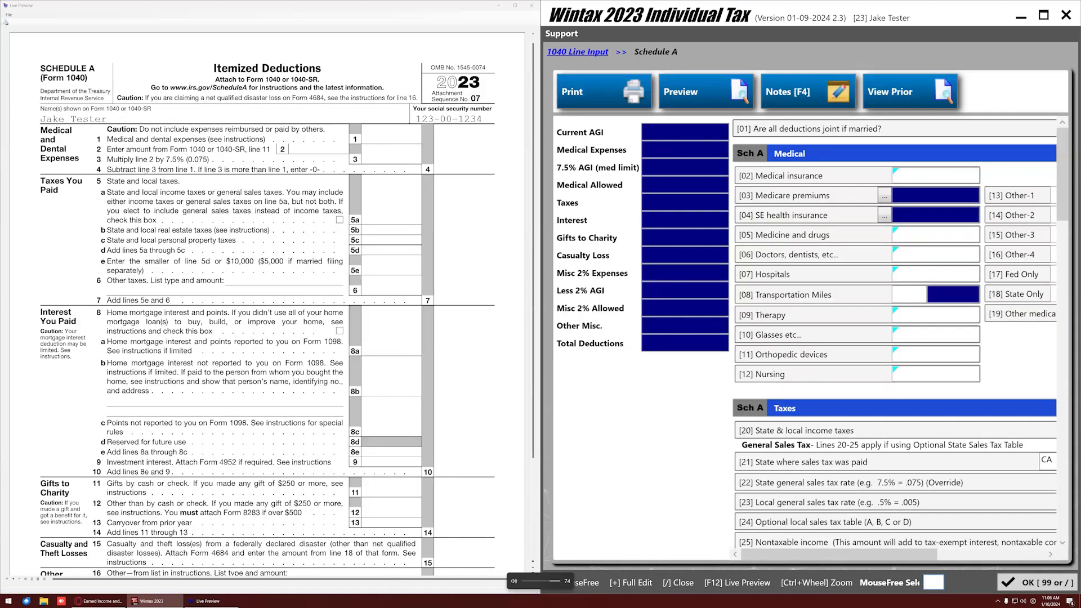
# Enter 5,000 medical insurance and 5,000 medicine and drugs on Schedule A, then return to the 1040.
pyautogui.click(917, 181)
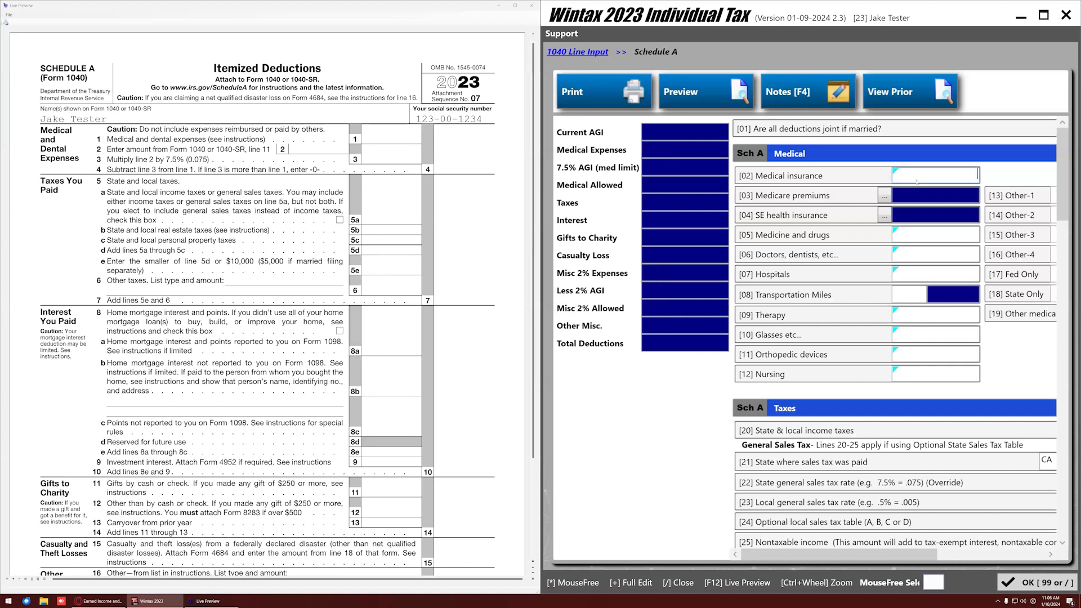
pyautogui.write('5000')
pyautogui.press('Tab')
pyautogui.press('Tab')
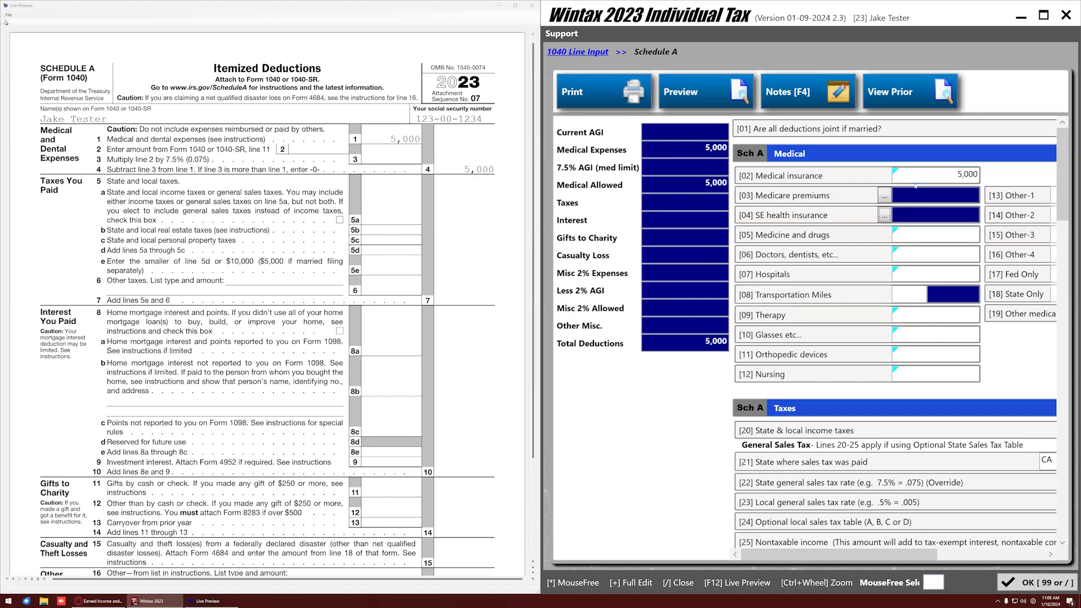
pyautogui.press('Tab')
pyautogui.write('5,000')
pyautogui.press('Tab')
pyautogui.click(1043, 15)
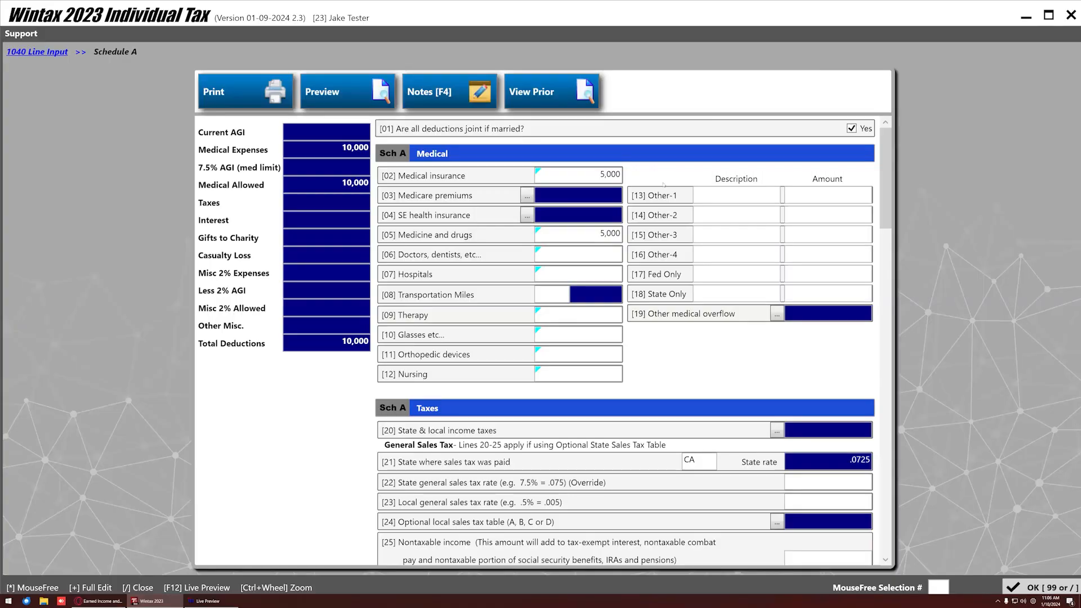
pyautogui.click(1041, 587)
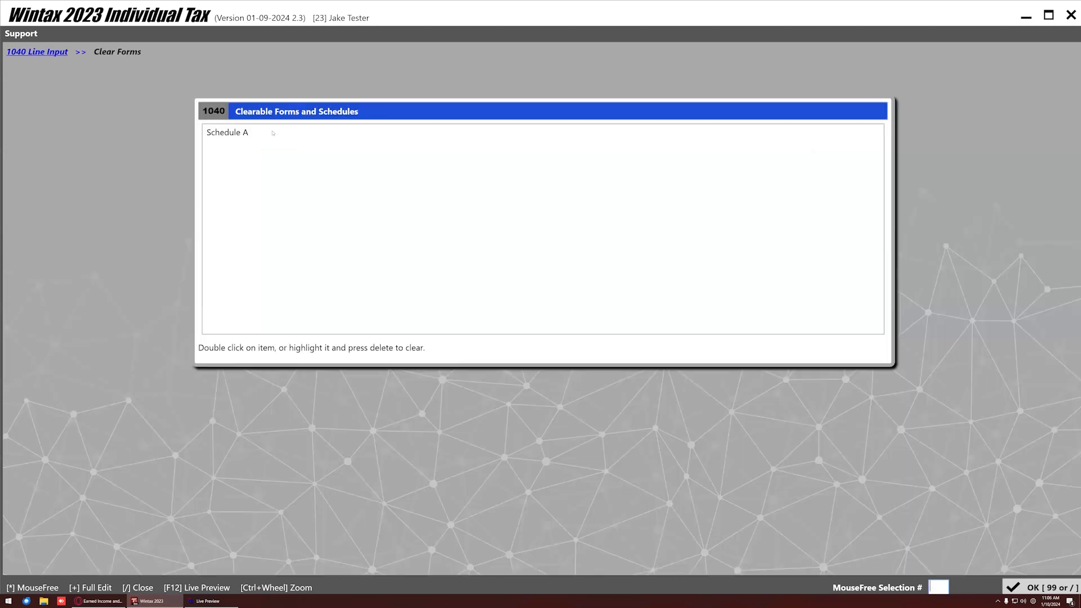
# Clear Schedule A through Clear Forms/Sch and go back to 1040 Line Input.
pyautogui.doubleClick(273, 133)
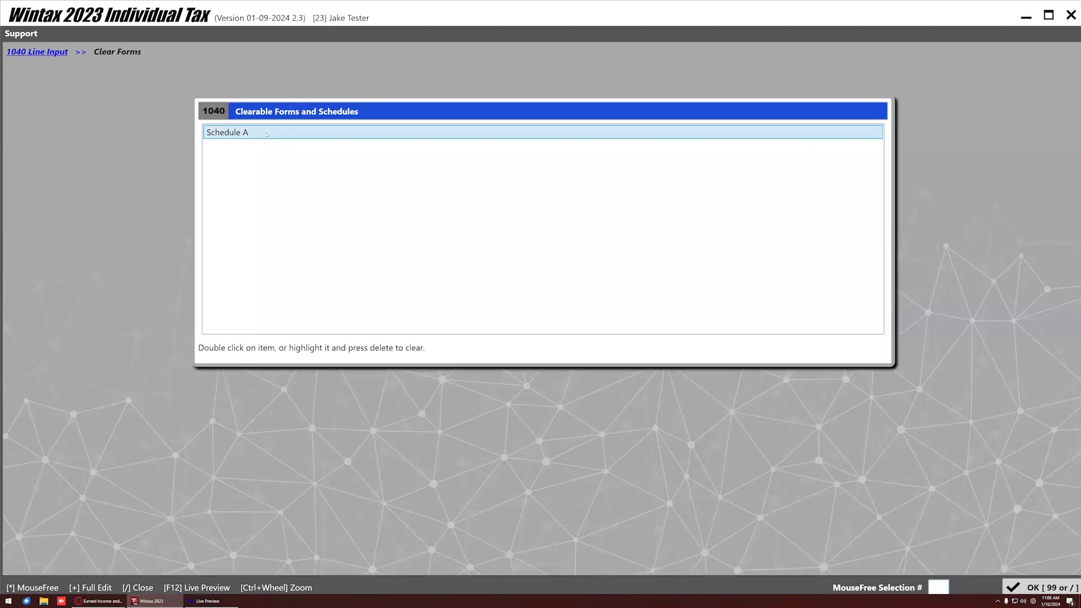
pyautogui.click(34, 55)
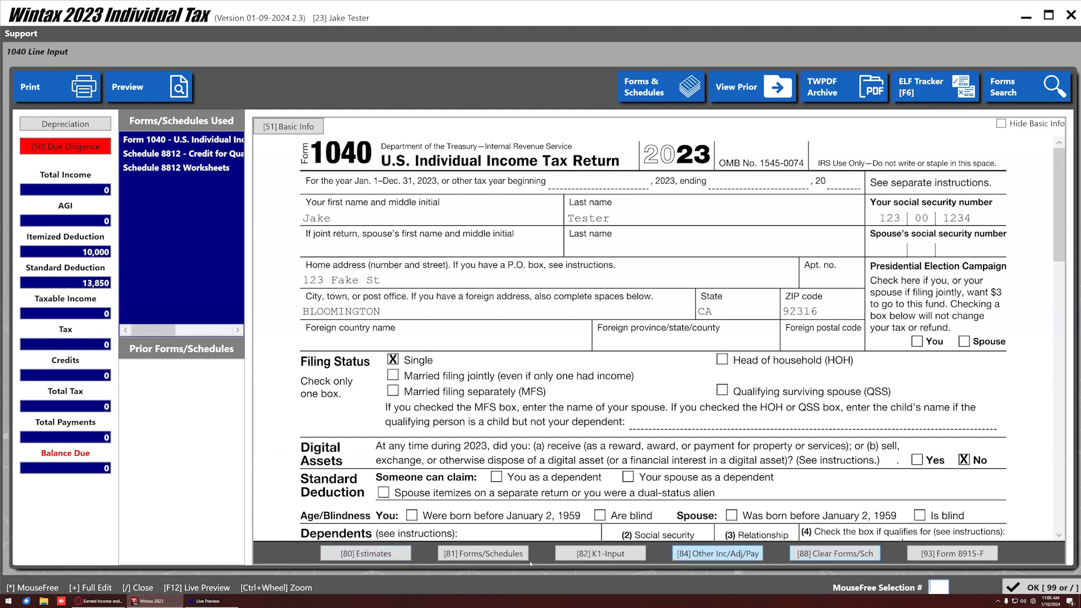
pyautogui.scroll(-5, 415, 445)
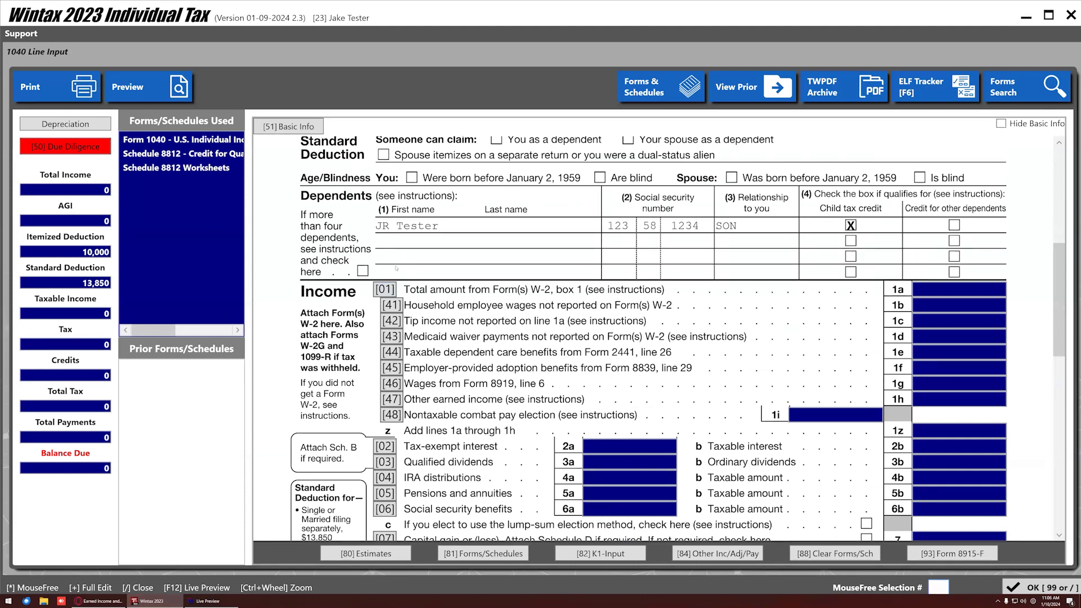
# Start a W-2 filled with the saved Big Company employer details.
pyautogui.click(385, 290)
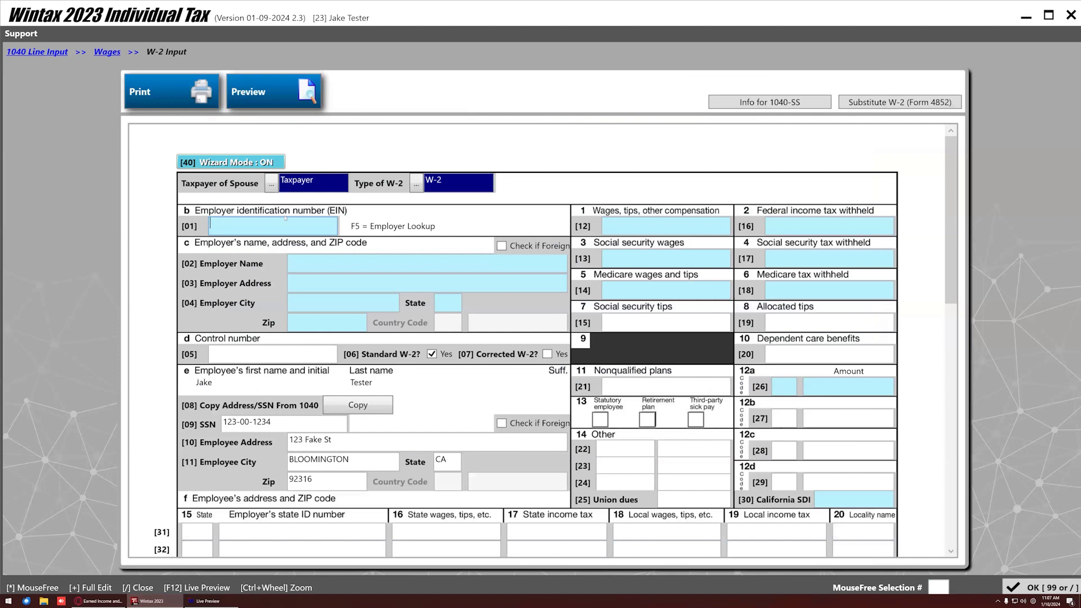
pyautogui.press('F5')
pyautogui.click(481, 276)
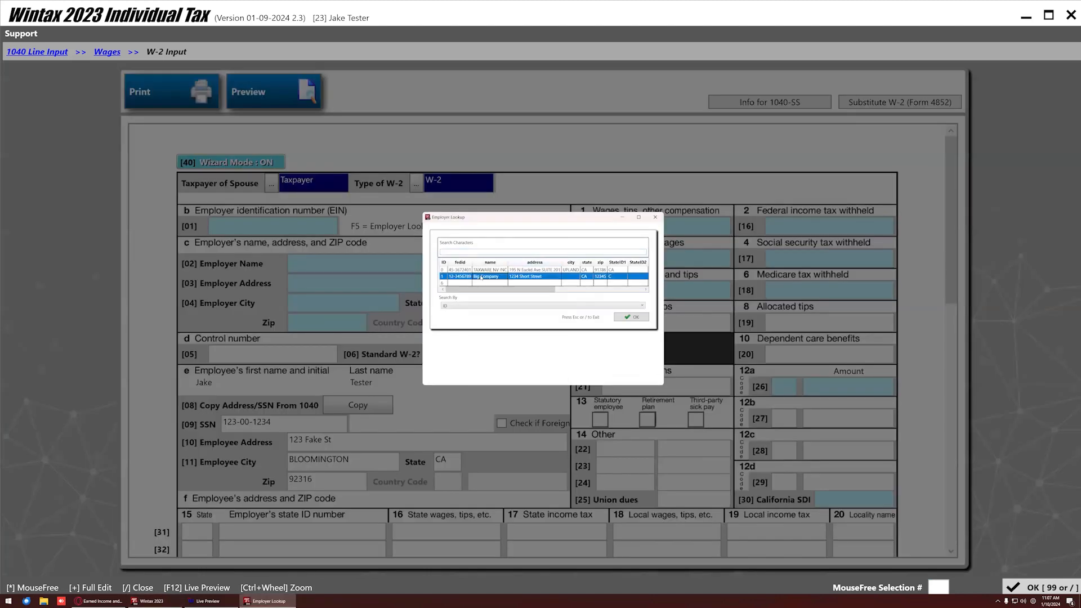
pyautogui.doubleClick(481, 276)
# Enter 46,000 wages and 4,000 federal withholding, save the W-2, and return to Form 1040.
pyautogui.click(613, 225)
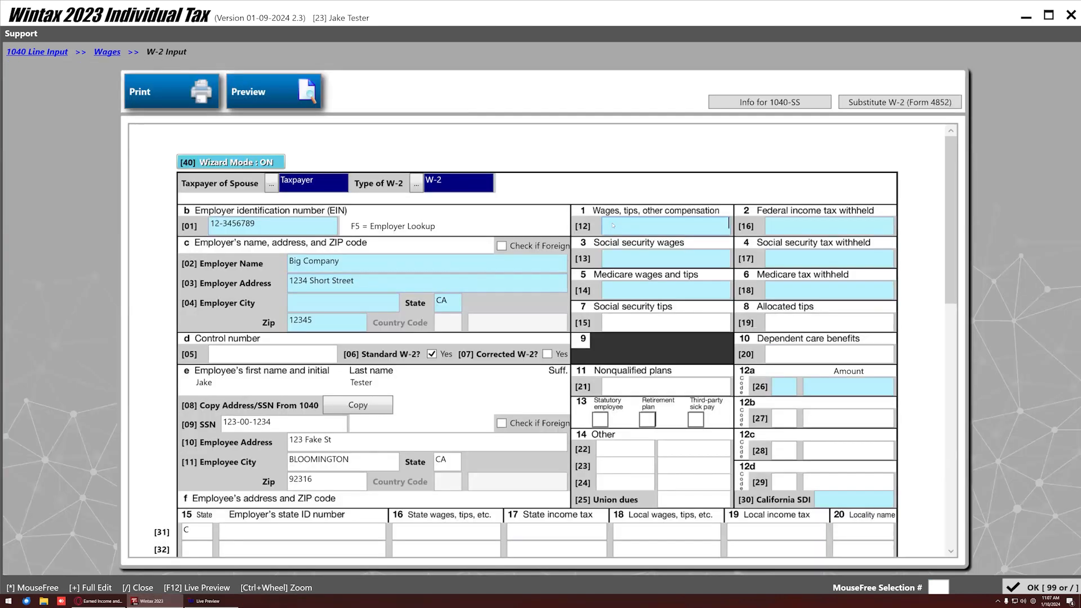
pyautogui.write('46,000')
pyautogui.press('Tab')
pyautogui.write('4000')
pyautogui.press('Tab')
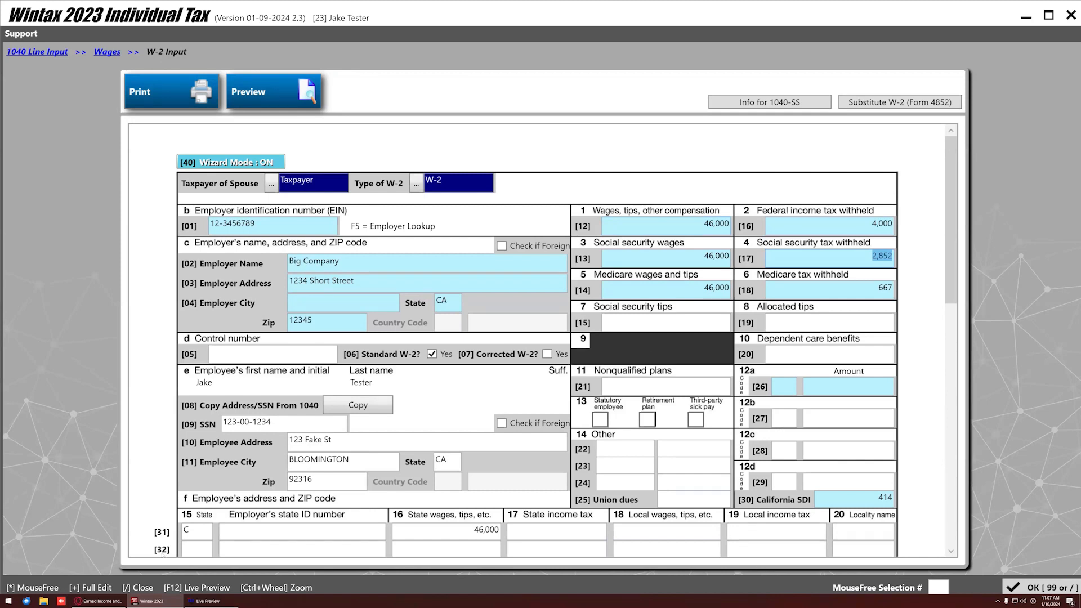
pyautogui.press('/')
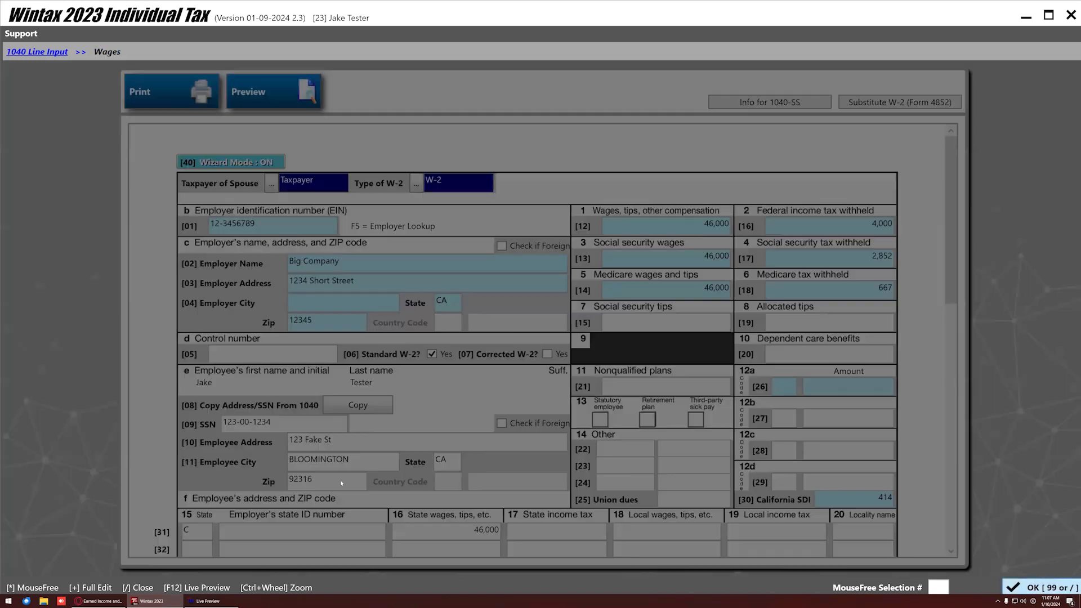
pyautogui.press('/')
pyautogui.scroll(-5, 433, 257)
pyautogui.scroll(-3, 434, 257)
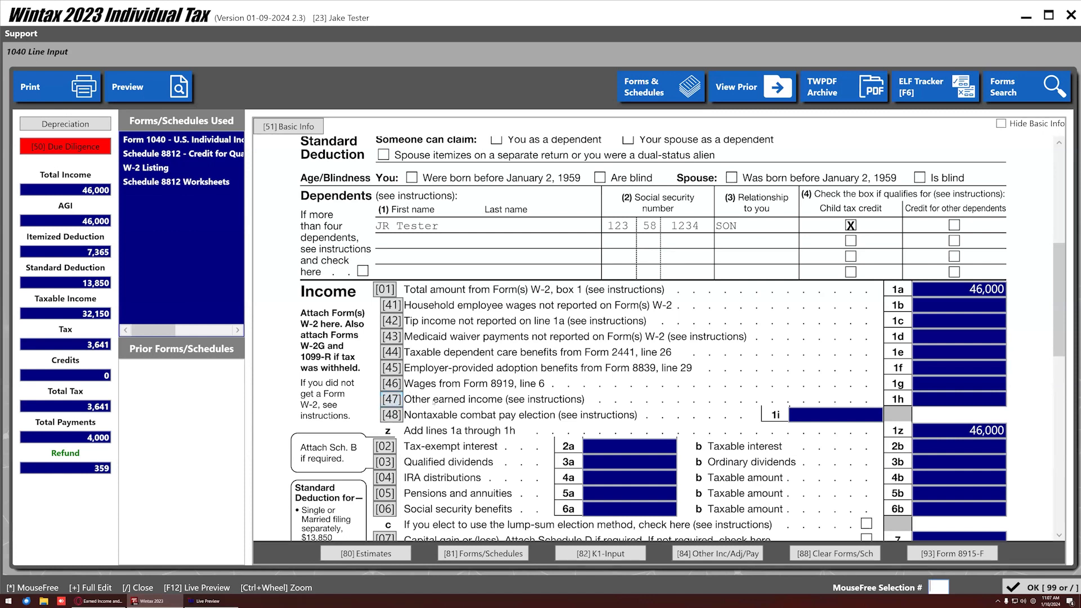
pyautogui.scroll(-1, 450, 415)
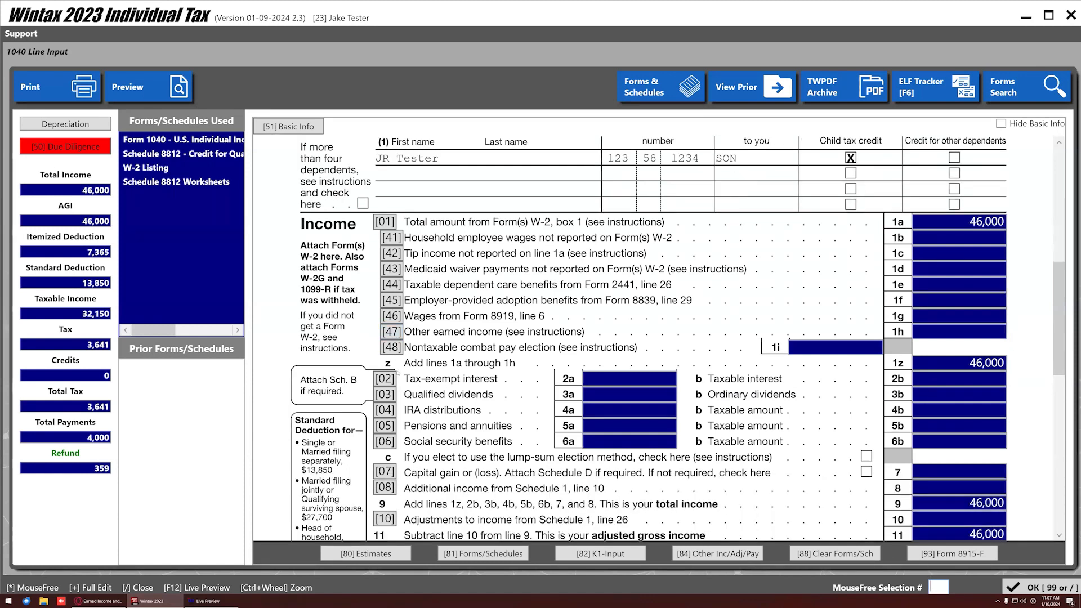
pyautogui.scroll(-3, 396, 362)
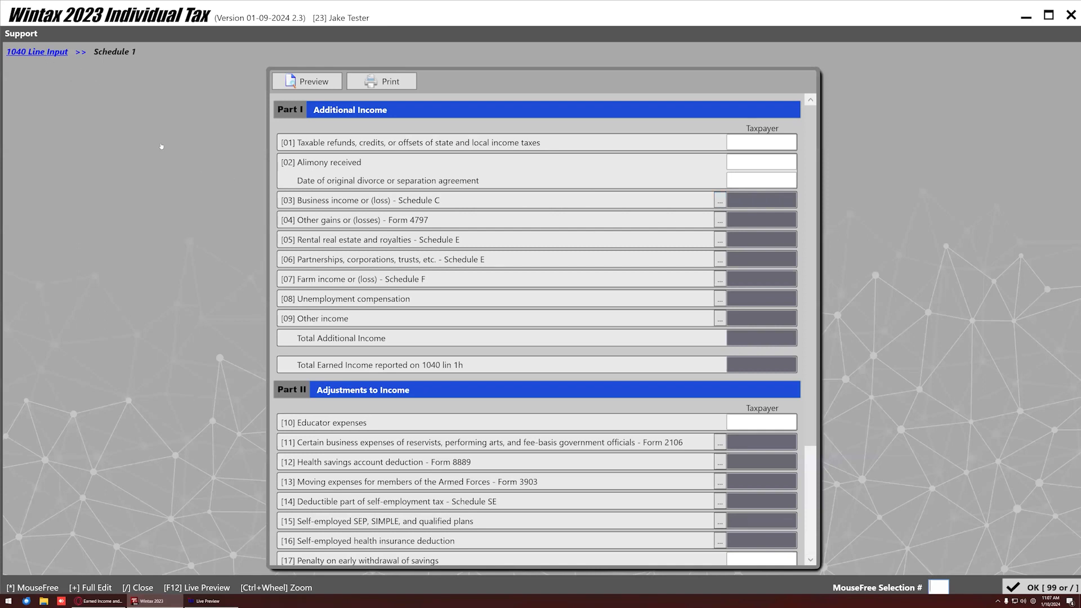
pyautogui.scroll(-12, 435, 293)
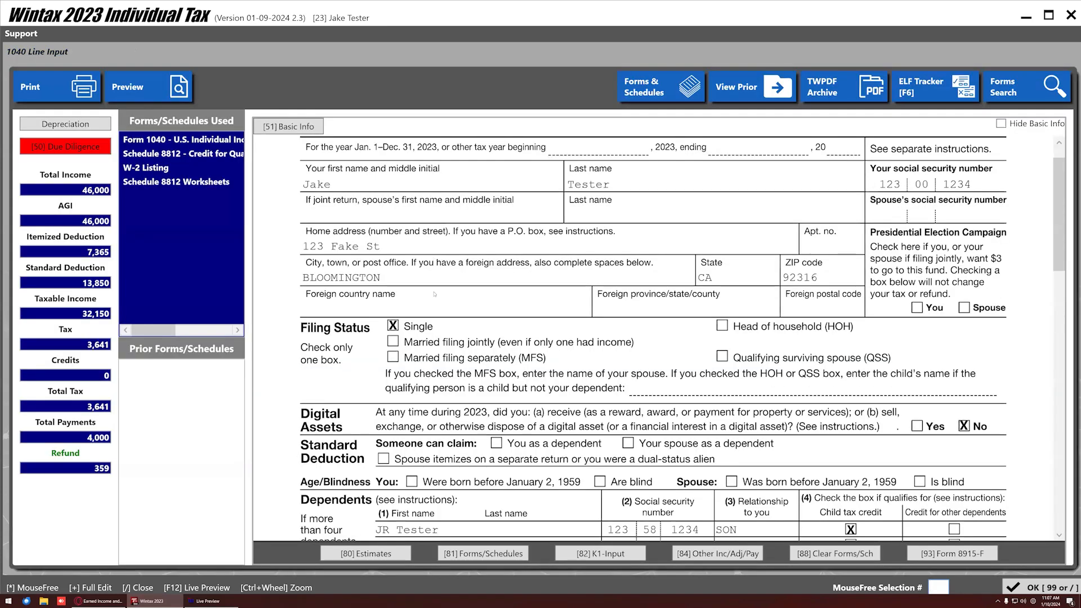
pyautogui.scroll(-3, 443, 269)
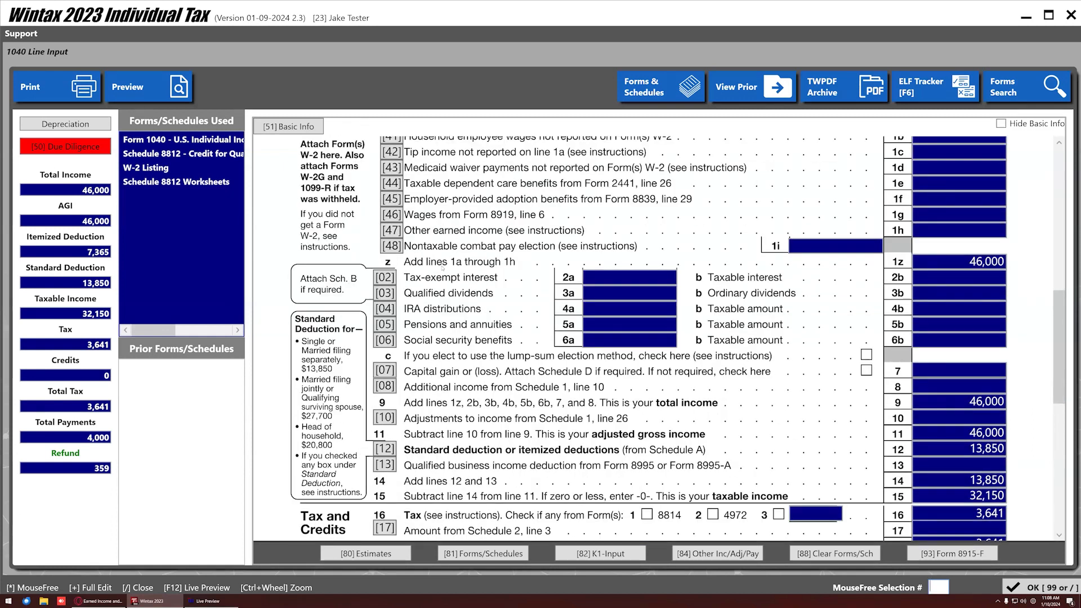
pyautogui.scroll(-13, 443, 269)
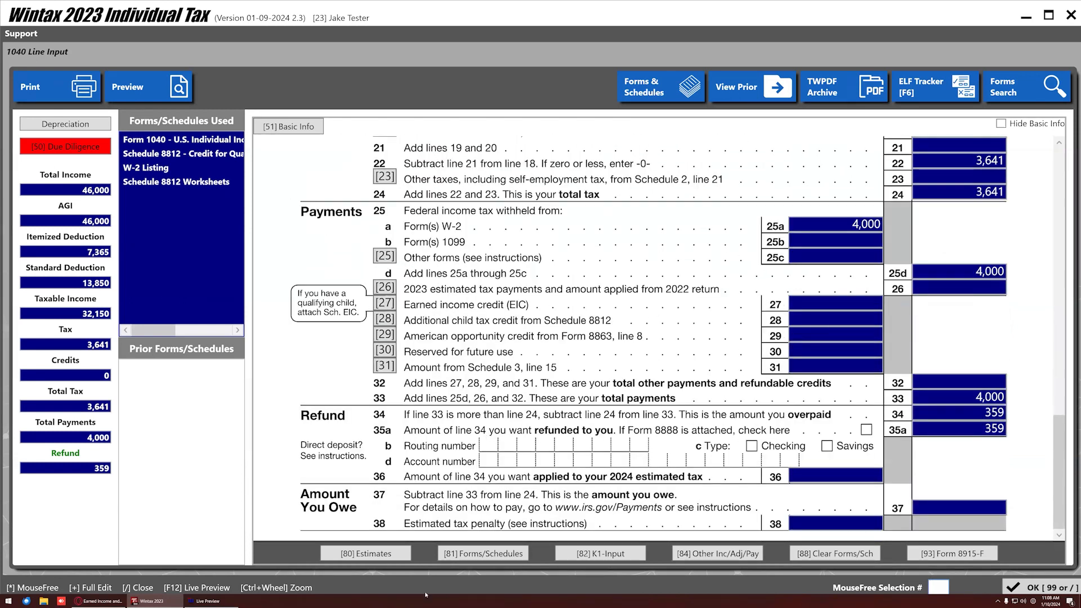
pyautogui.moveTo(83, 191); pyautogui.dragTo(102, 228)
pyautogui.moveTo(100, 406); pyautogui.dragTo(109, 489)
pyautogui.scroll(15, 502, 386)
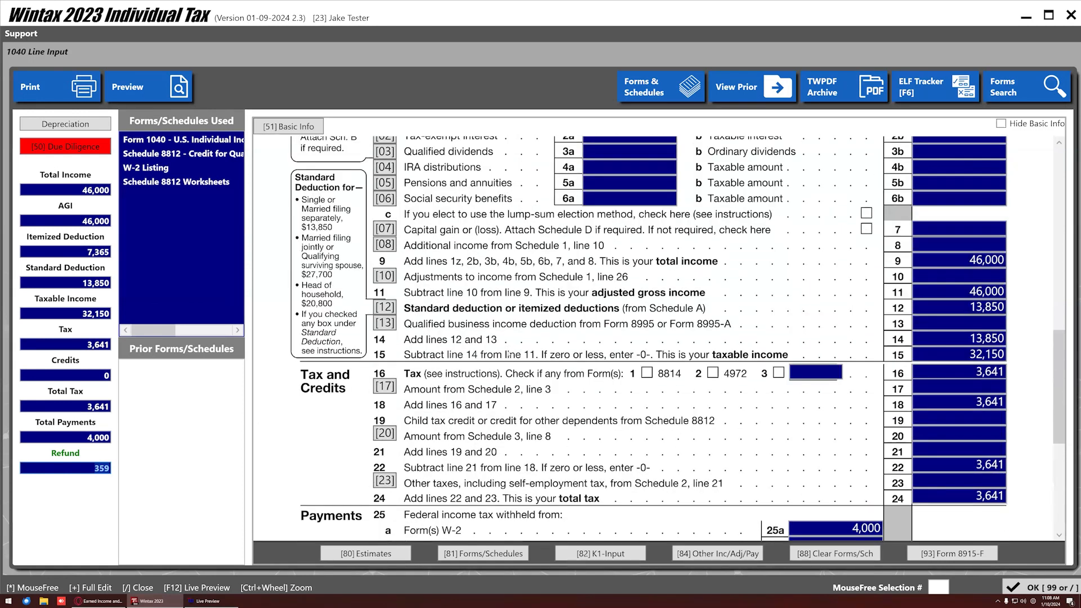
pyautogui.scroll(2, 503, 387)
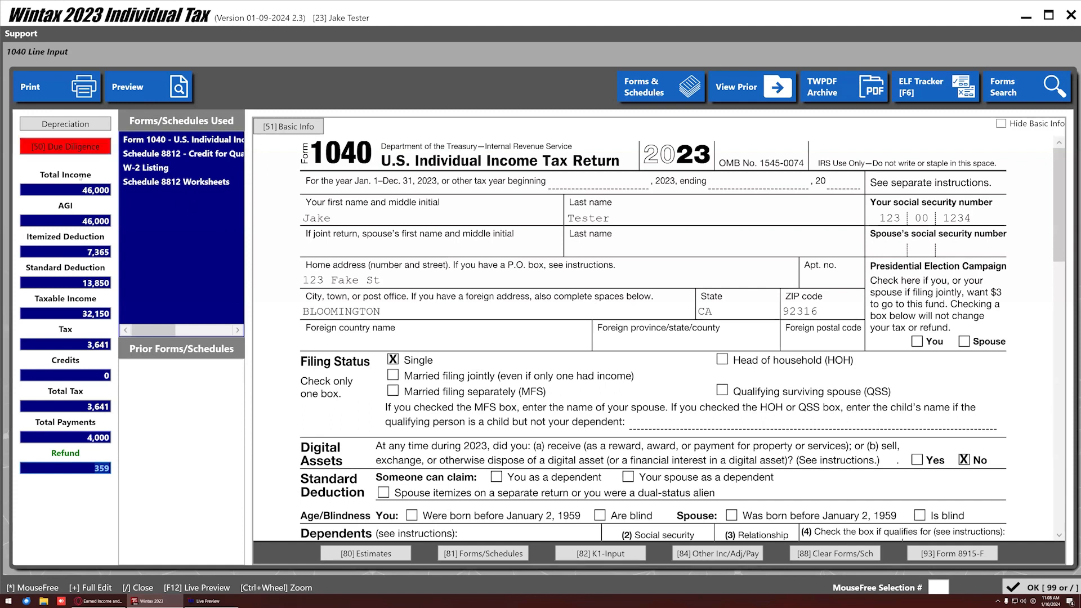
# Open [50] Due Diligence and accept carrying the dependent's data to Schedule EIC.
pyautogui.click(71, 148)
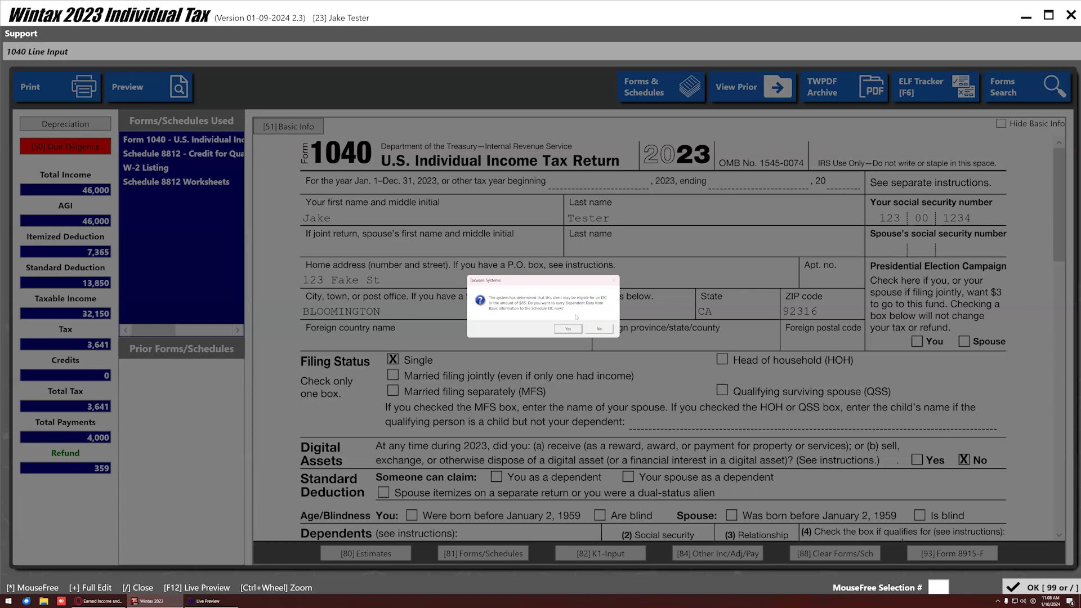
pyautogui.click(569, 329)
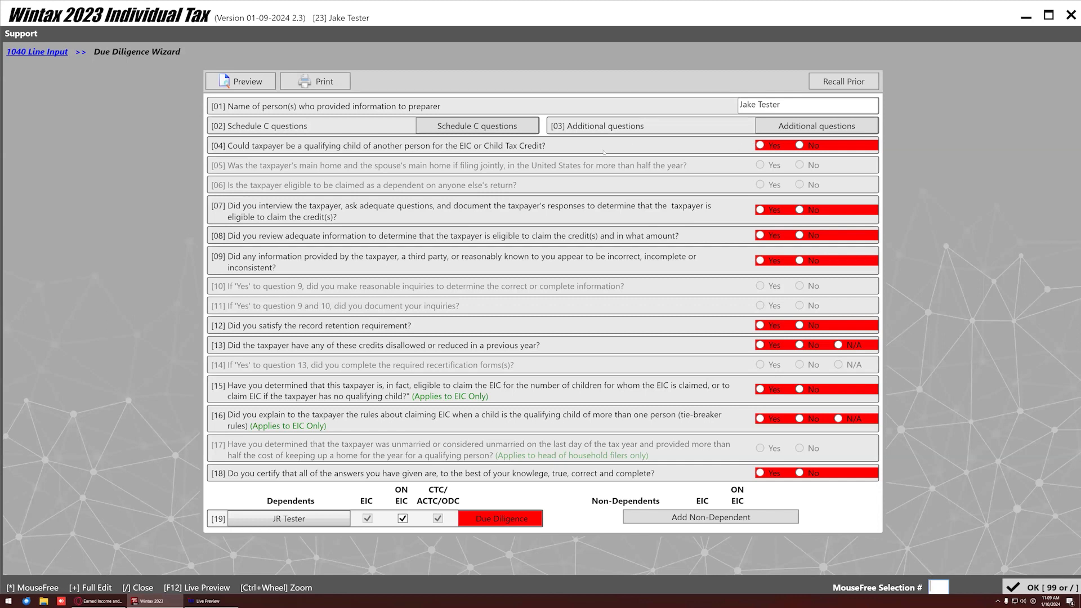
# Answer the taxpayer due diligence questions, answering No where needed, confirming the rest, and certify the answers.
pyautogui.click(800, 146)
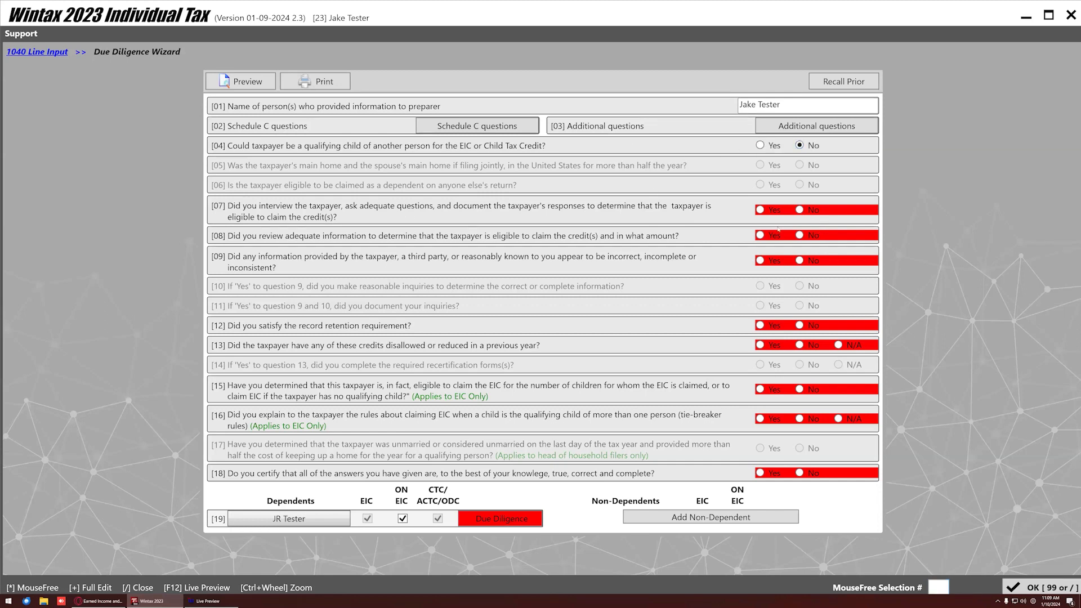
pyautogui.click(761, 210)
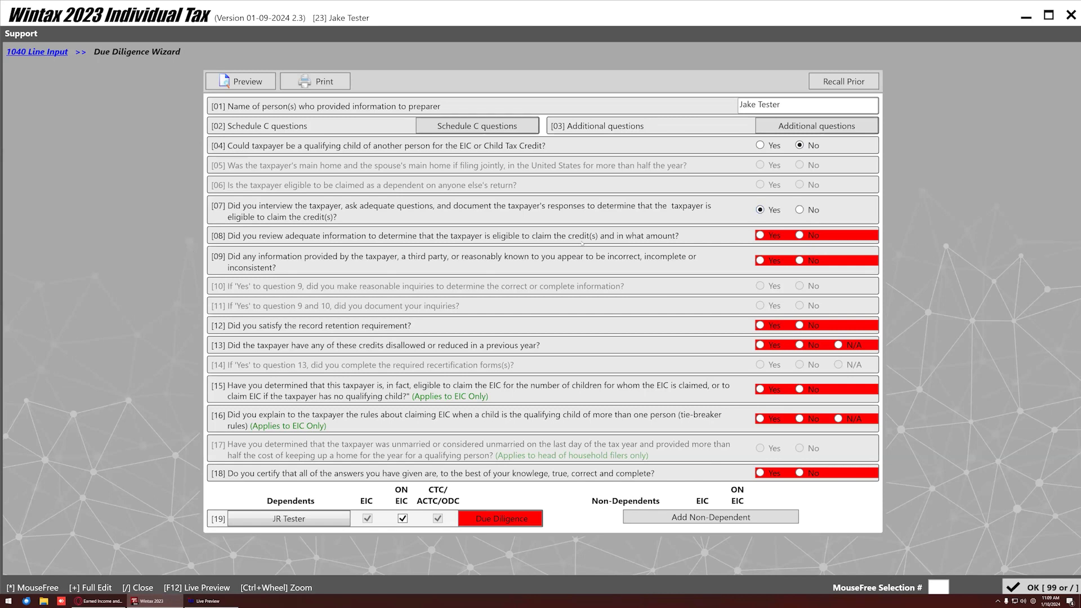
pyautogui.click(765, 235)
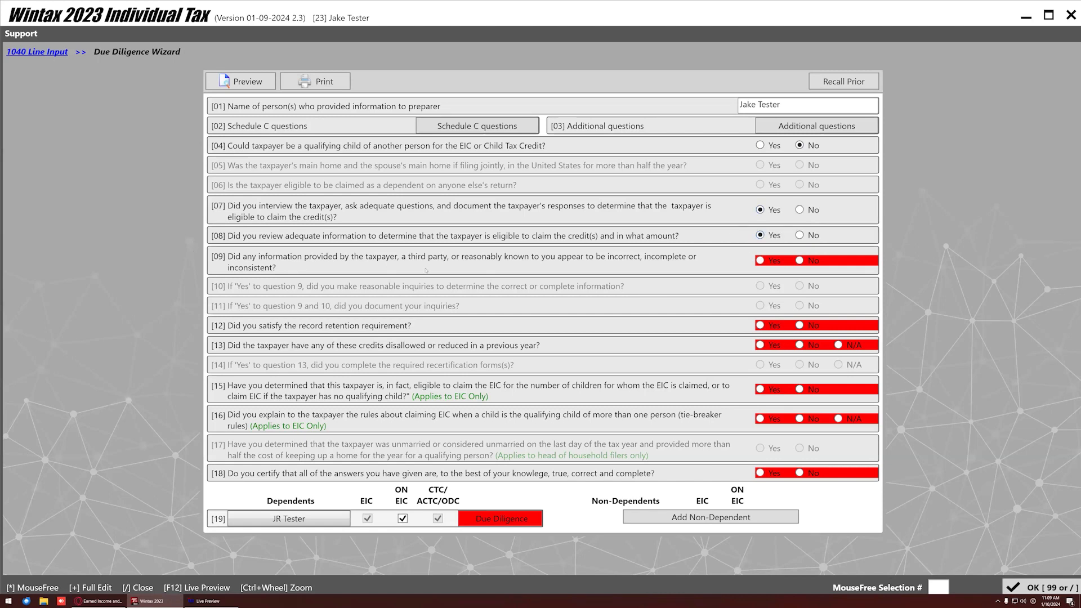
pyautogui.click(799, 260)
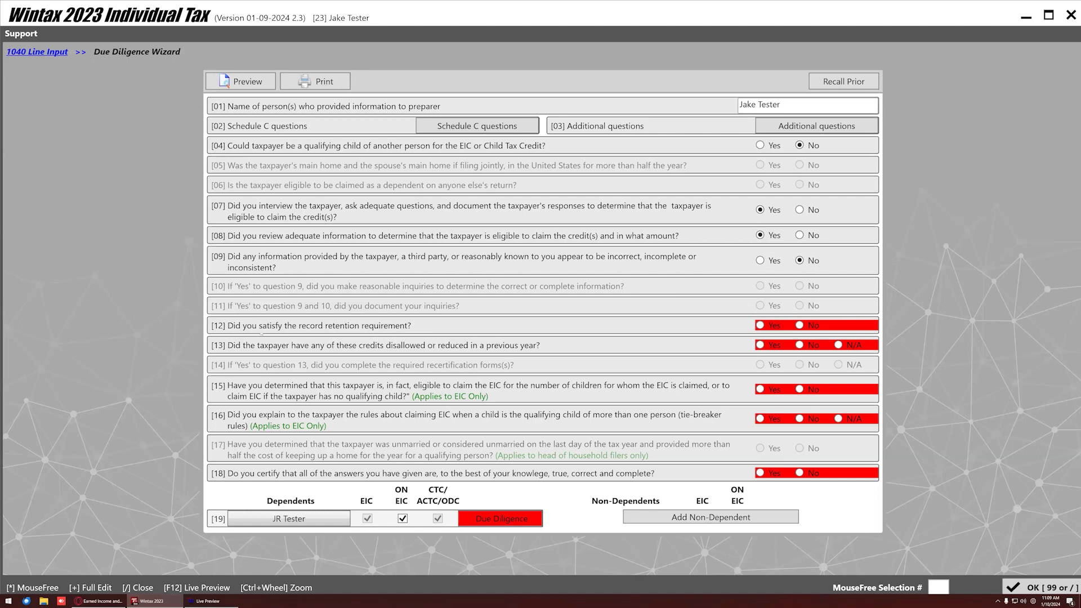
pyautogui.click(760, 325)
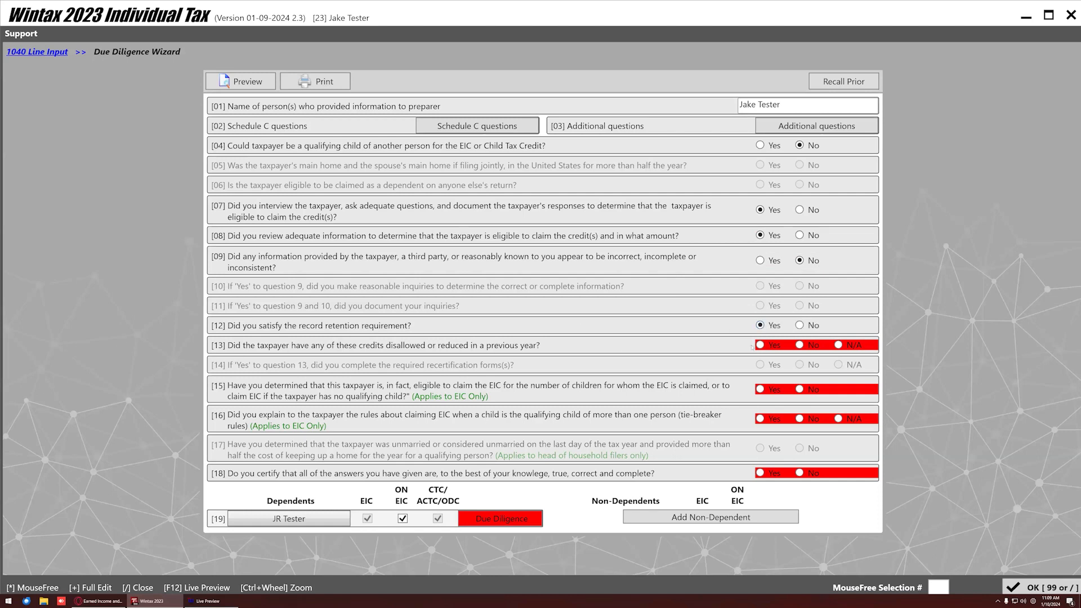
pyautogui.click(799, 345)
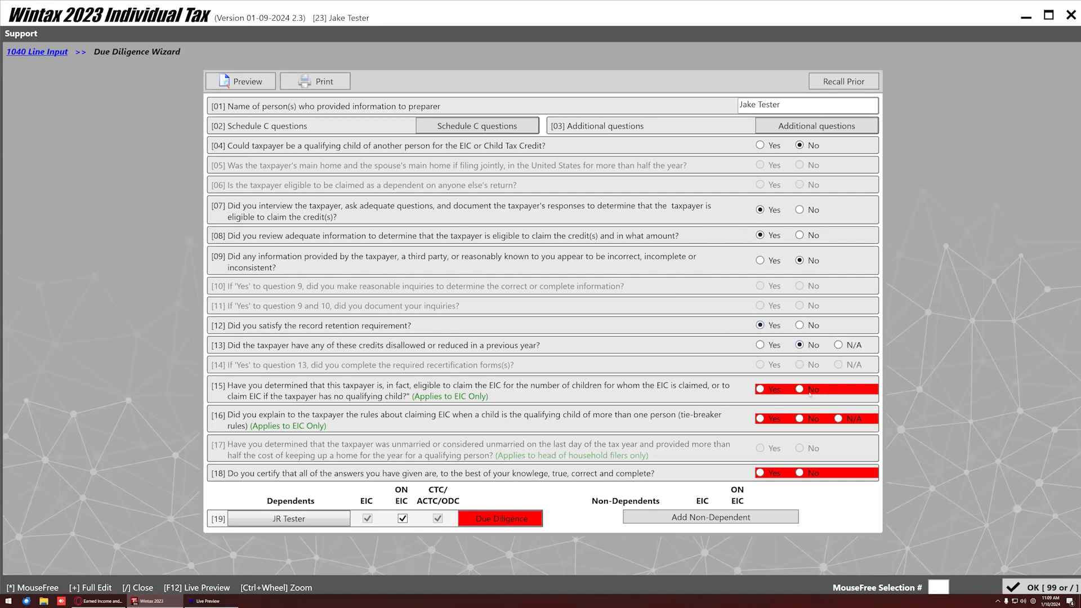
pyautogui.click(761, 389)
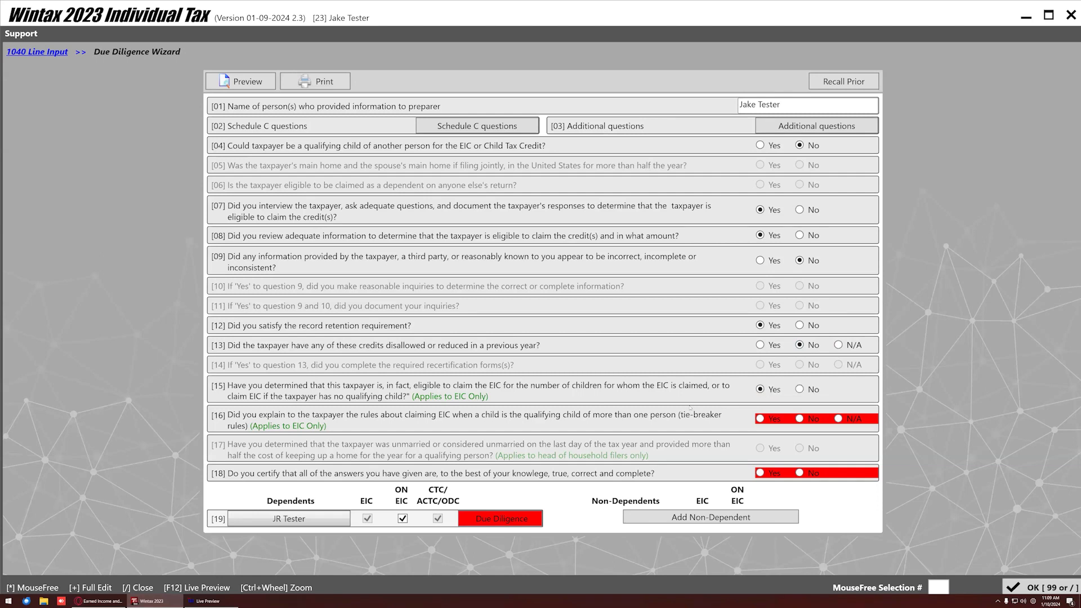
pyautogui.click(761, 418)
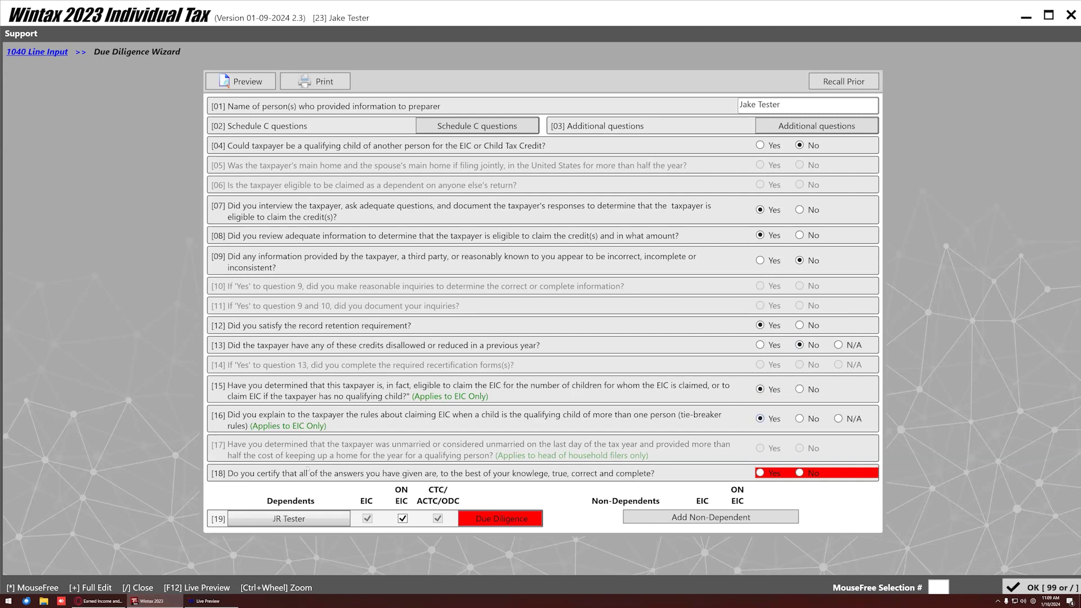
pyautogui.click(761, 473)
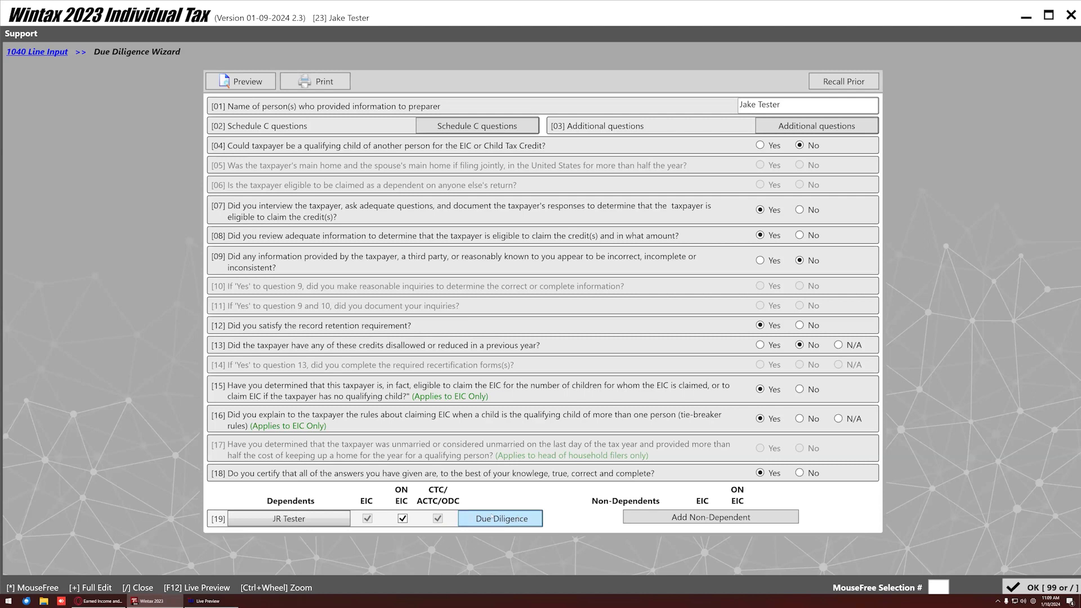
# Complete the son's checklist with Birth certificate and School records, confirm the citizenship and parent-rule questions, and save.
pyautogui.click(492, 517)
pyautogui.click(651, 137)
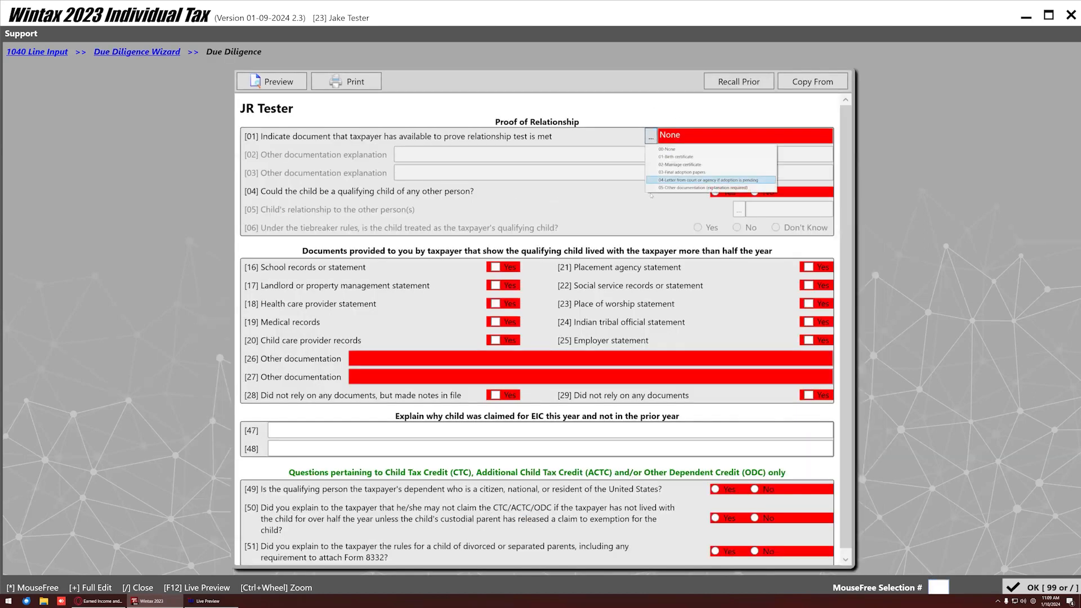
pyautogui.click(691, 161)
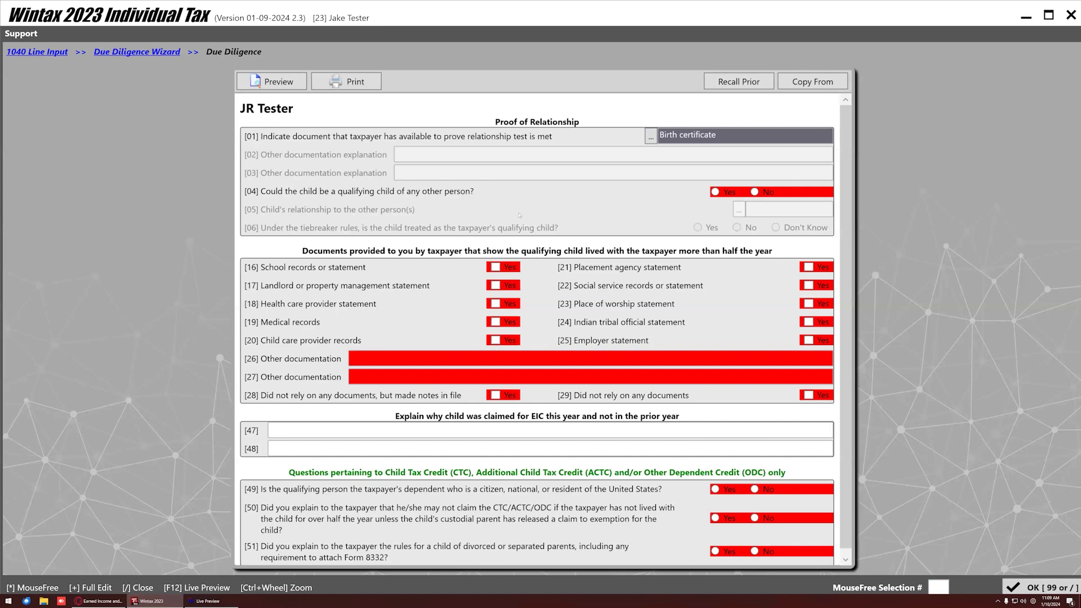
pyautogui.click(754, 192)
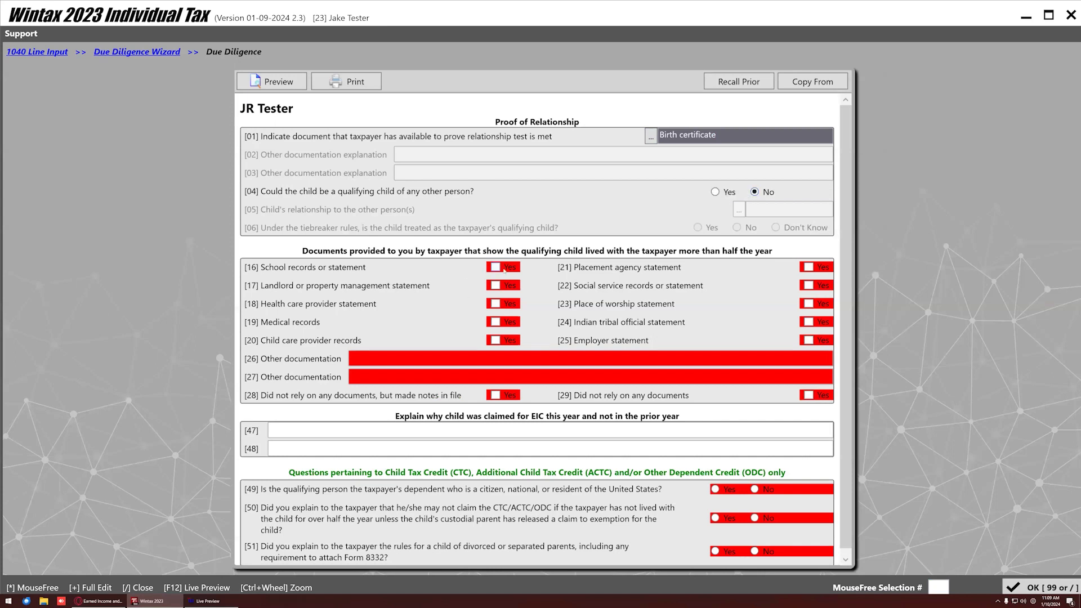
pyautogui.click(503, 269)
pyautogui.click(716, 489)
pyautogui.click(715, 512)
pyautogui.click(715, 545)
pyautogui.click(1049, 588)
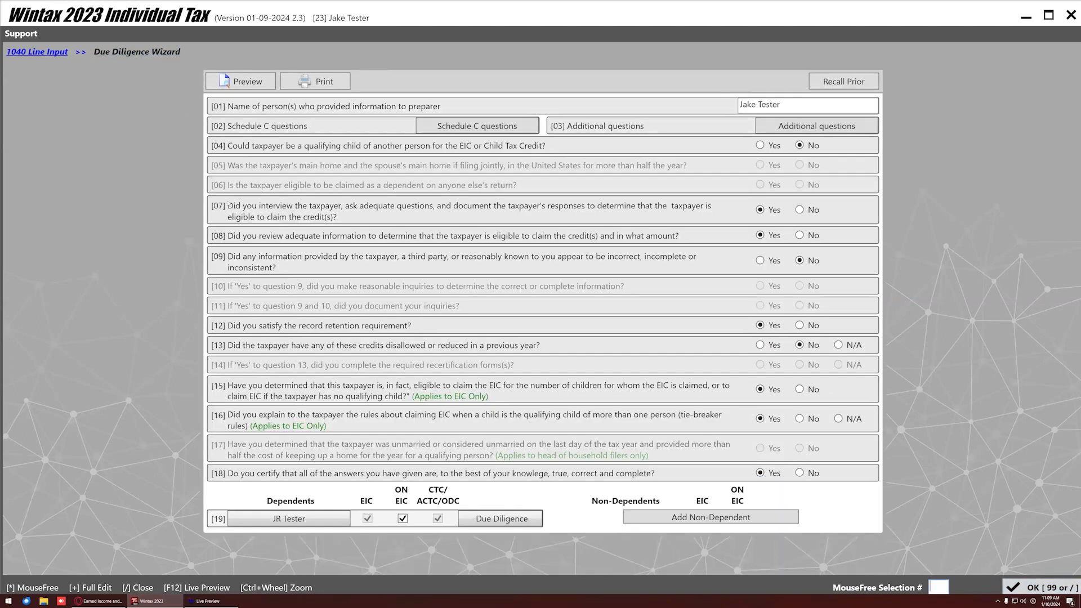
pyautogui.click(1041, 588)
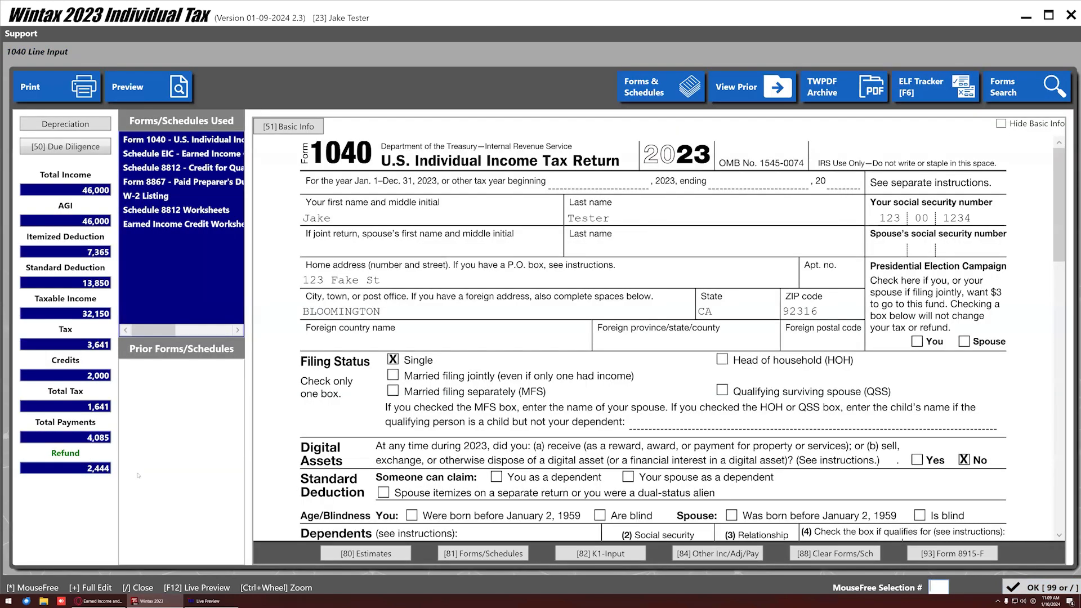
pyautogui.scroll(-12, 496, 399)
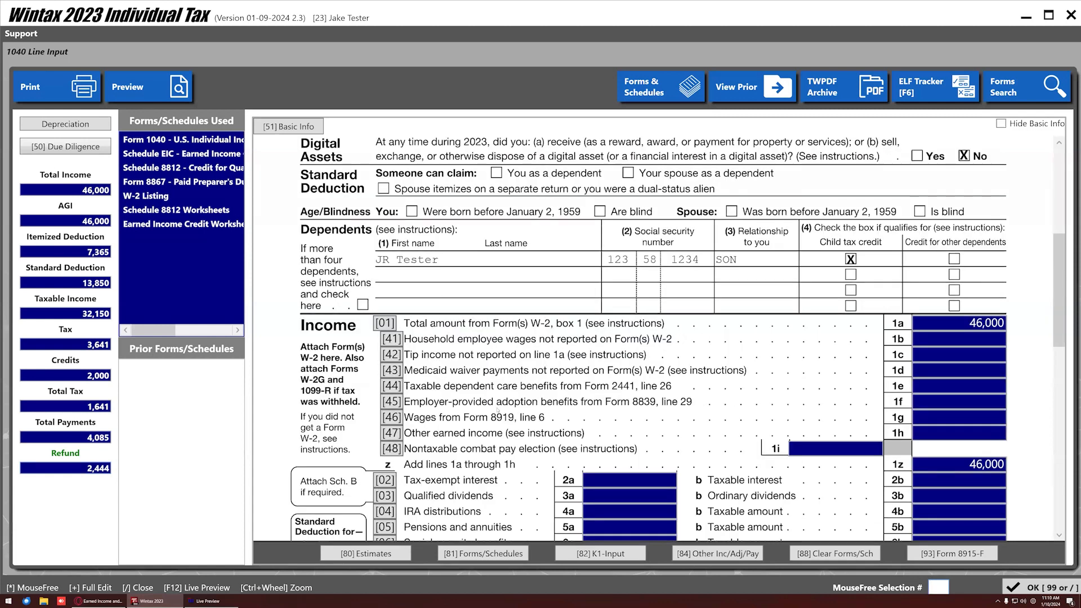
pyautogui.scroll(-3, 496, 413)
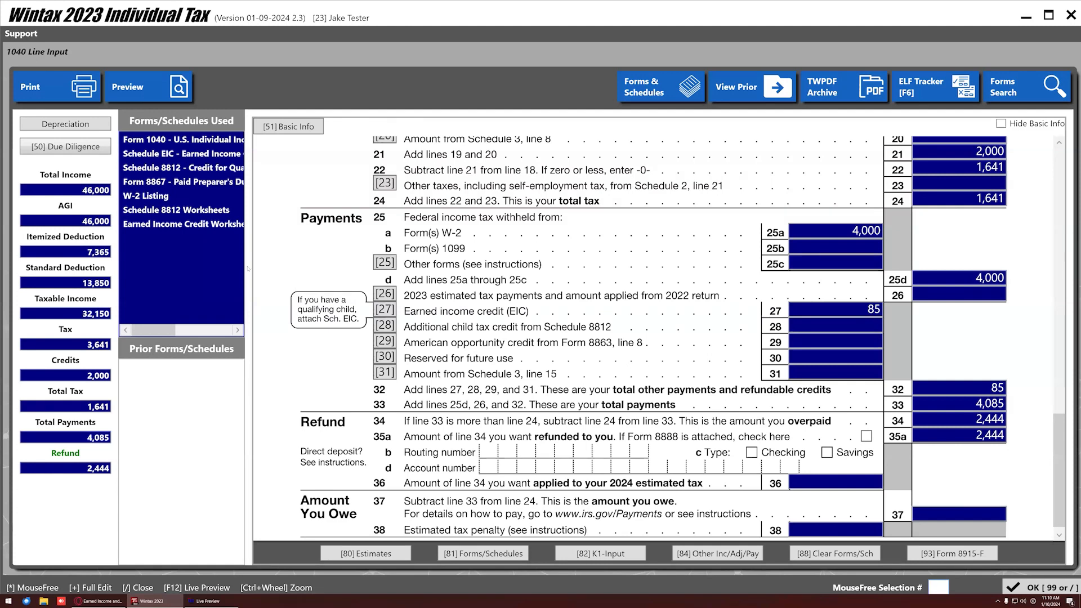
pyautogui.scroll(-1, 493, 387)
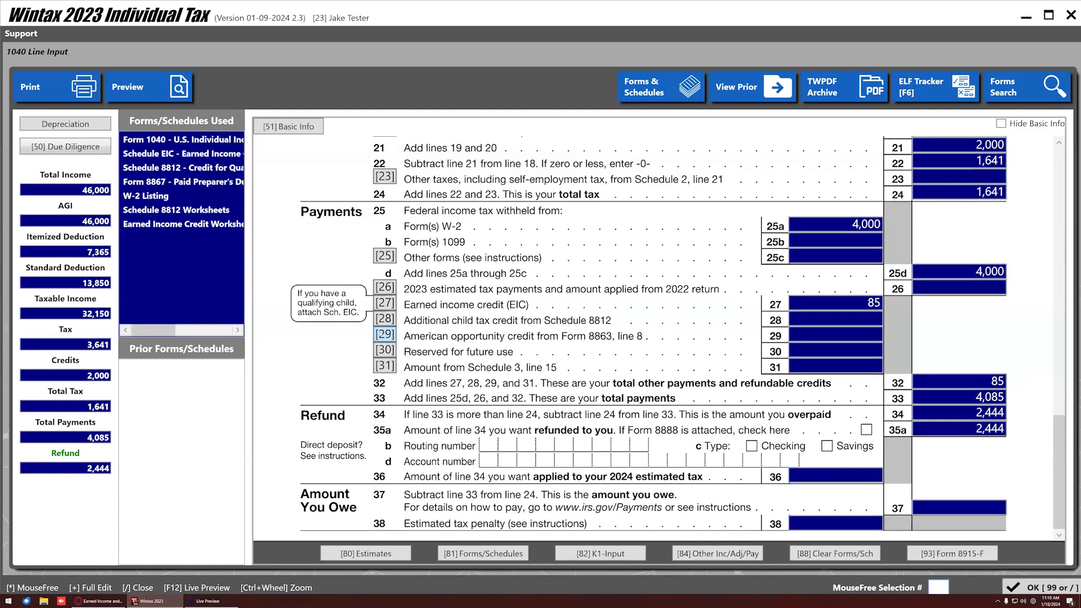
pyautogui.scroll(10, 436, 359)
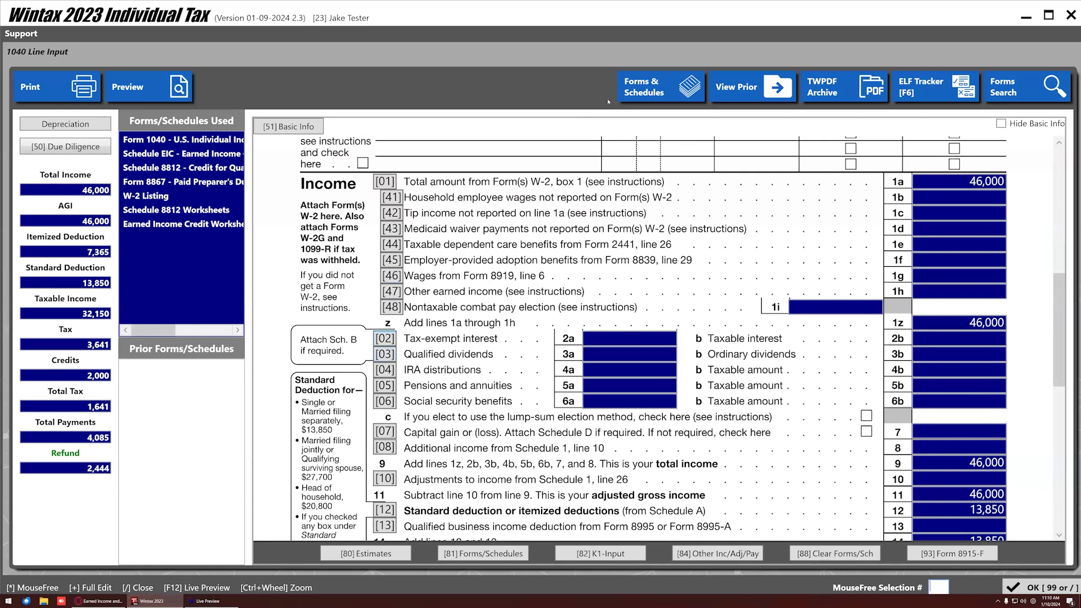
pyautogui.click(661, 87)
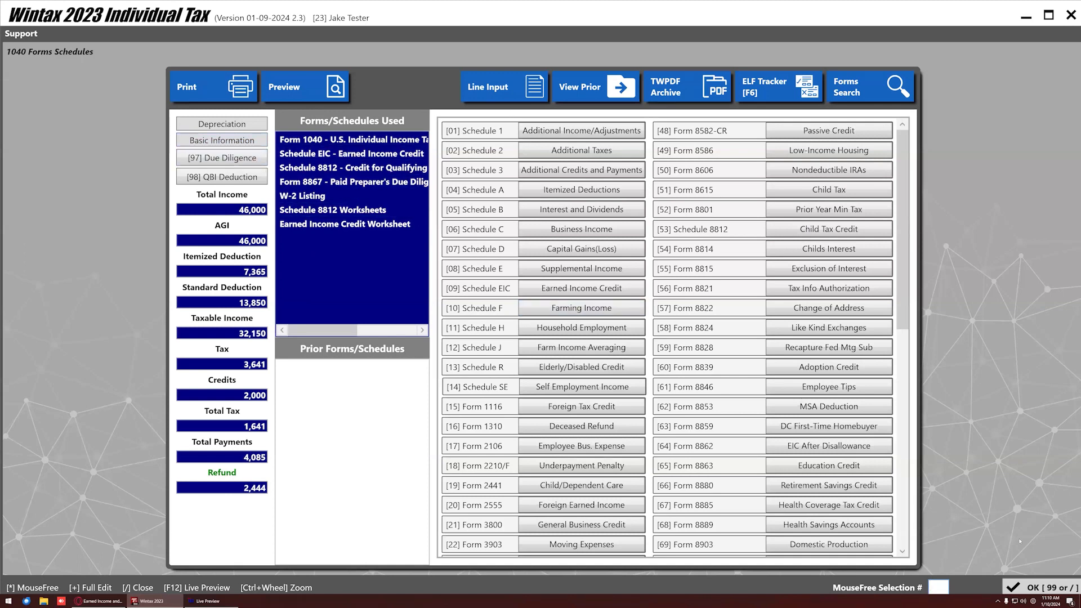
pyautogui.click(487, 87)
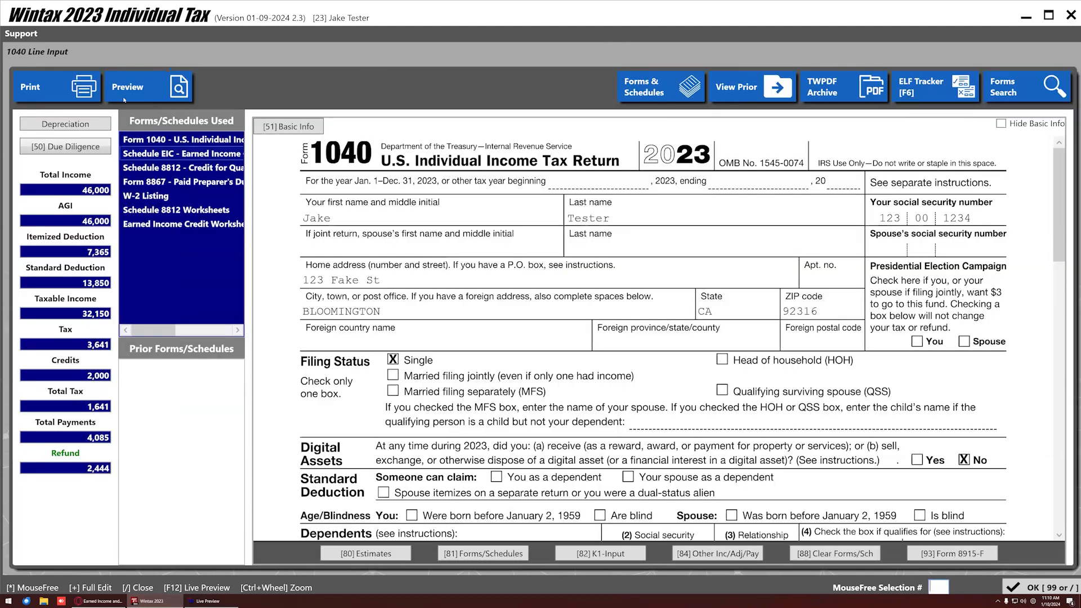
pyautogui.scroll(-2, 429, 152)
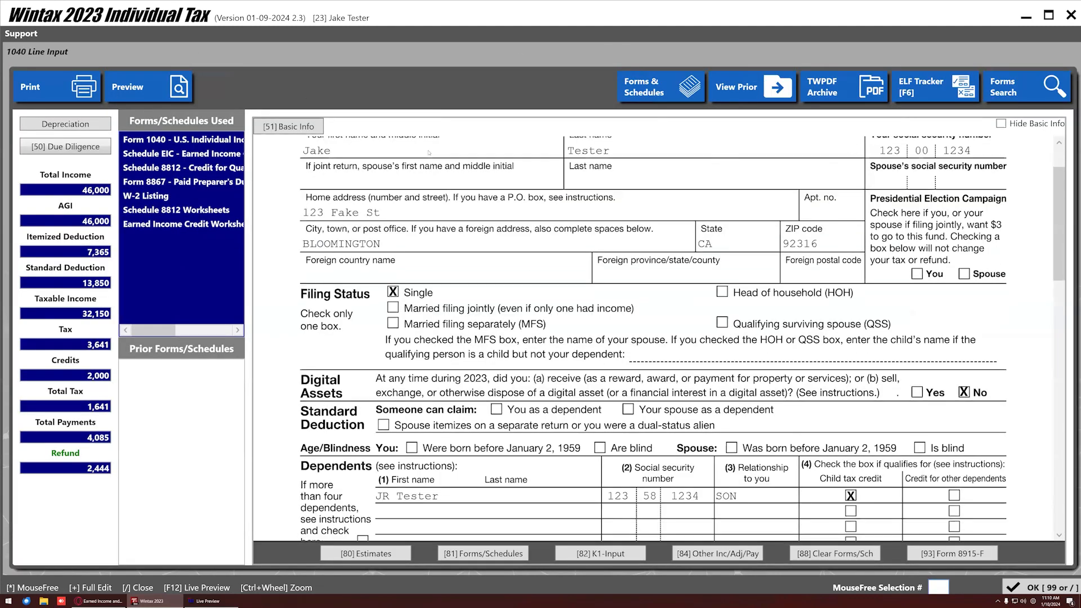
pyautogui.scroll(-2, 429, 156)
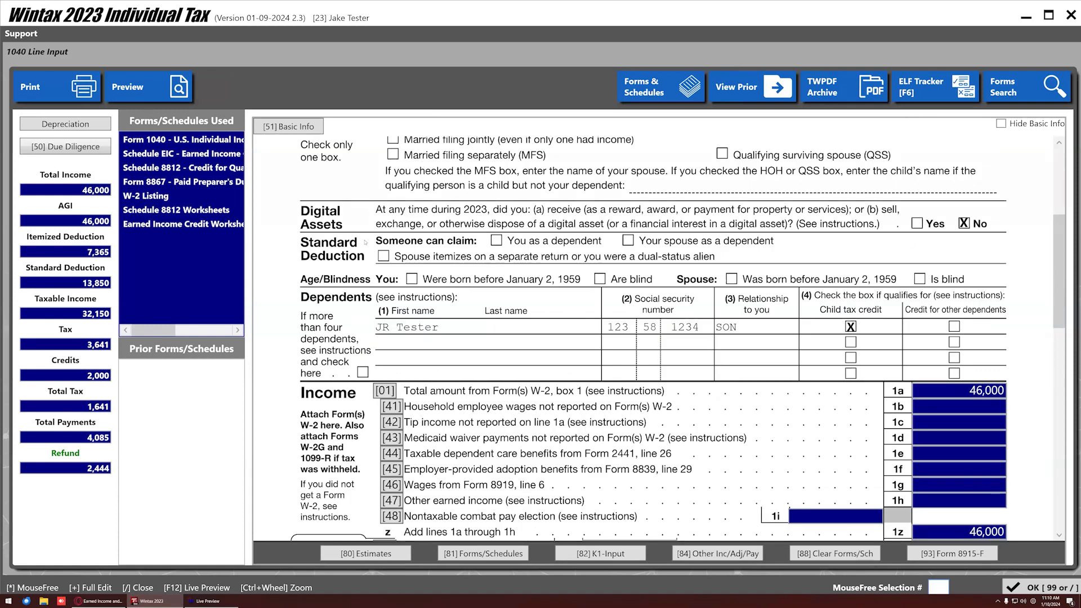
pyautogui.scroll(-12, 501, 342)
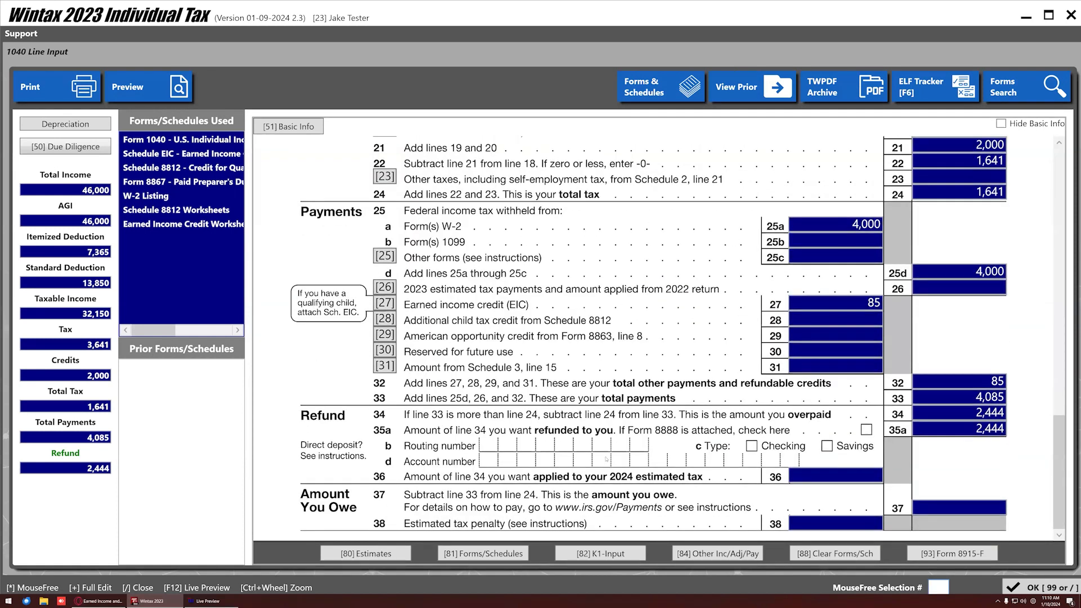
# Close 1040 Line Input to the Summary and run Validity Checks.
pyautogui.click(1017, 591)
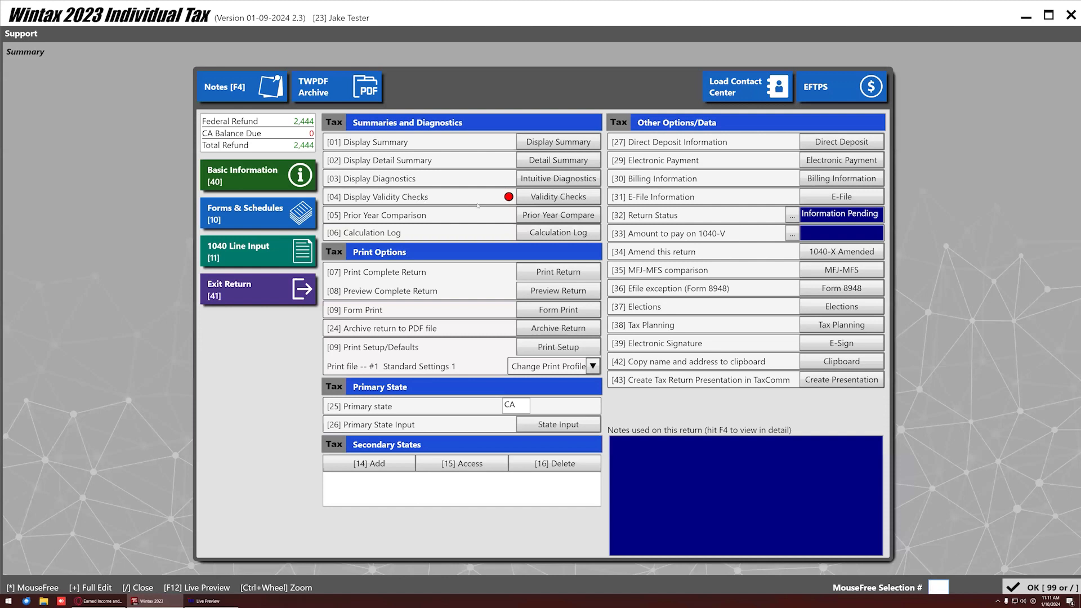
pyautogui.click(429, 197)
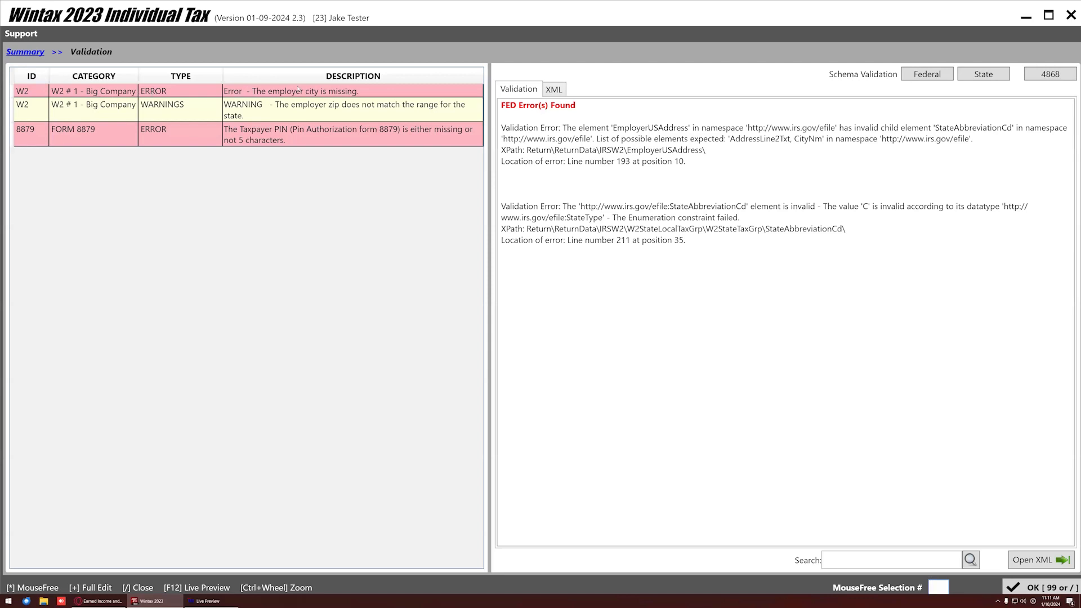
# Change the Big Company W-2 employer zip to 92316 so BLOOMINGTON fills in, then revalidate.
pyautogui.doubleClick(62, 92)
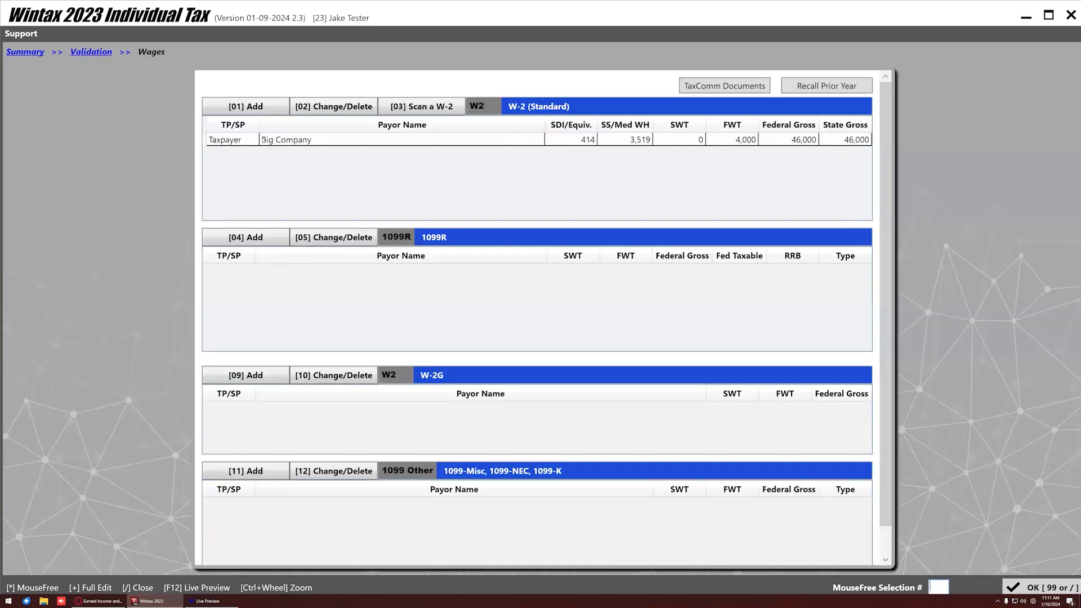
pyautogui.doubleClick(296, 139)
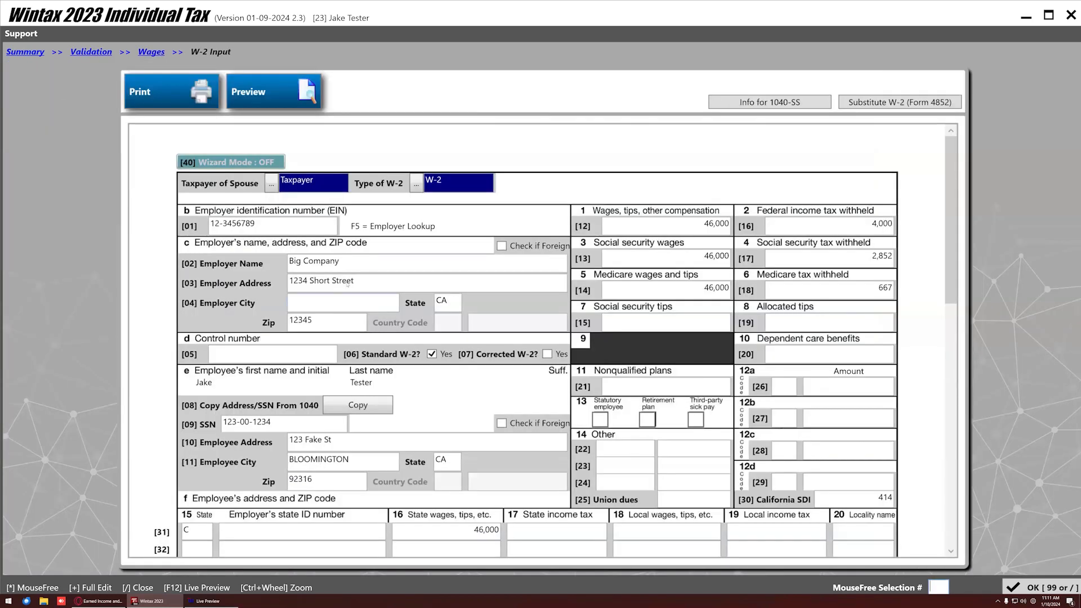
pyautogui.click(333, 318)
pyautogui.write('92316')
pyautogui.press('Tab')
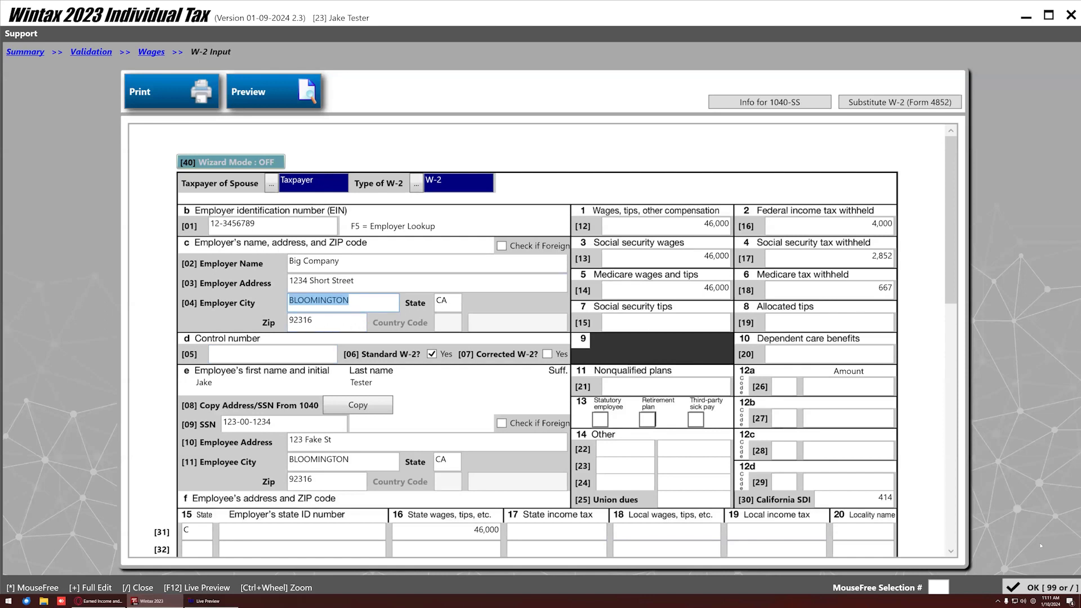
pyautogui.click(1041, 587)
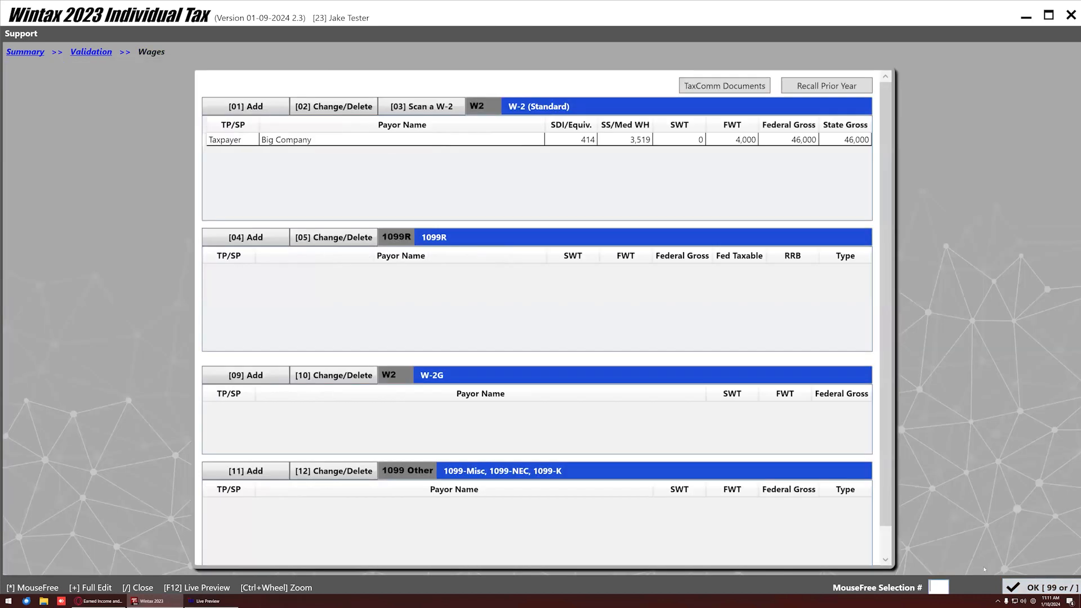
pyautogui.click(1040, 588)
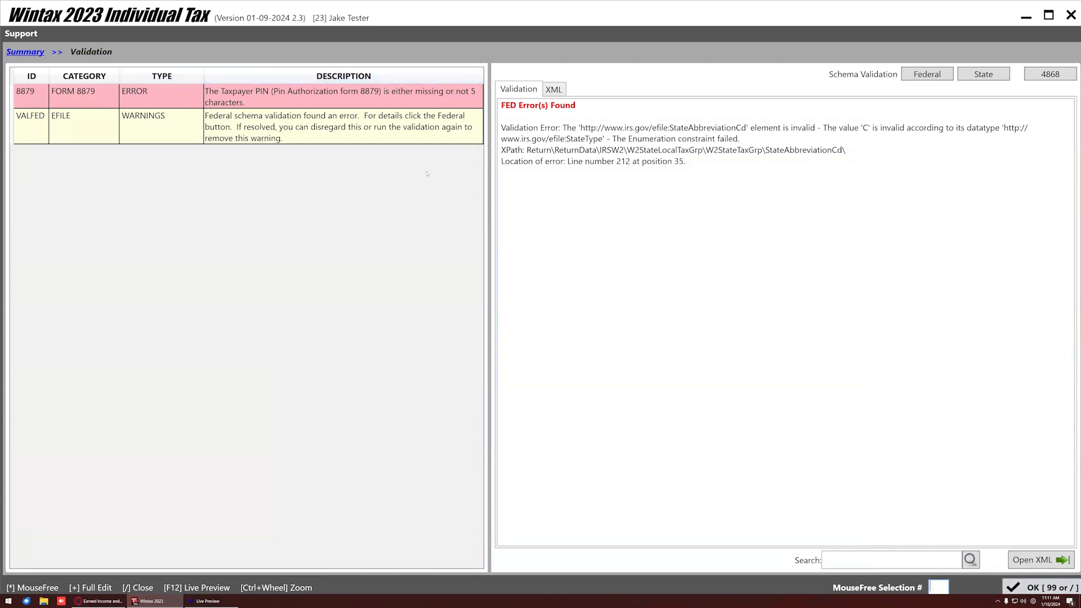
# Read the schema error on StateAbbreviationCd at line 212 position 35, then return to Summary.
pyautogui.click(61, 100)
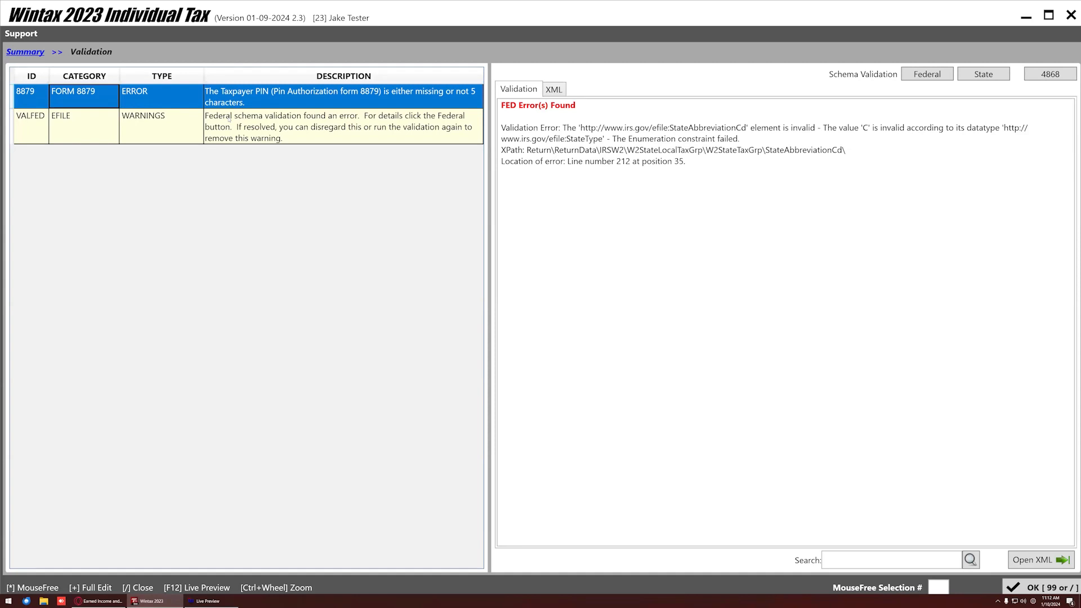
pyautogui.click(325, 132)
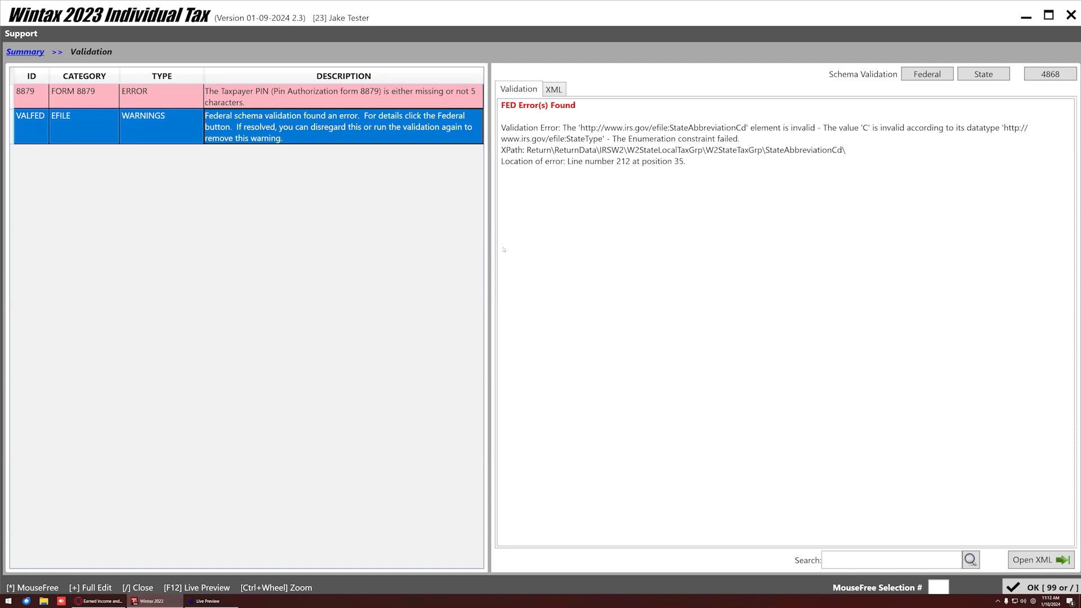
pyautogui.click(523, 148)
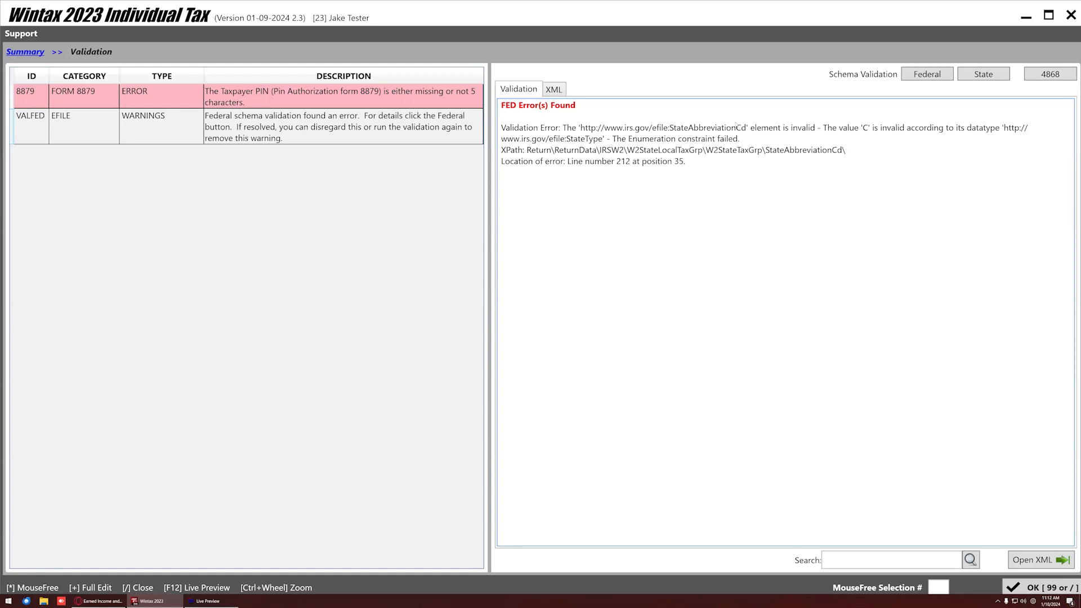
pyautogui.moveTo(561, 128); pyautogui.dragTo(855, 152)
pyautogui.click(573, 134)
pyautogui.moveTo(500, 128); pyautogui.dragTo(823, 150)
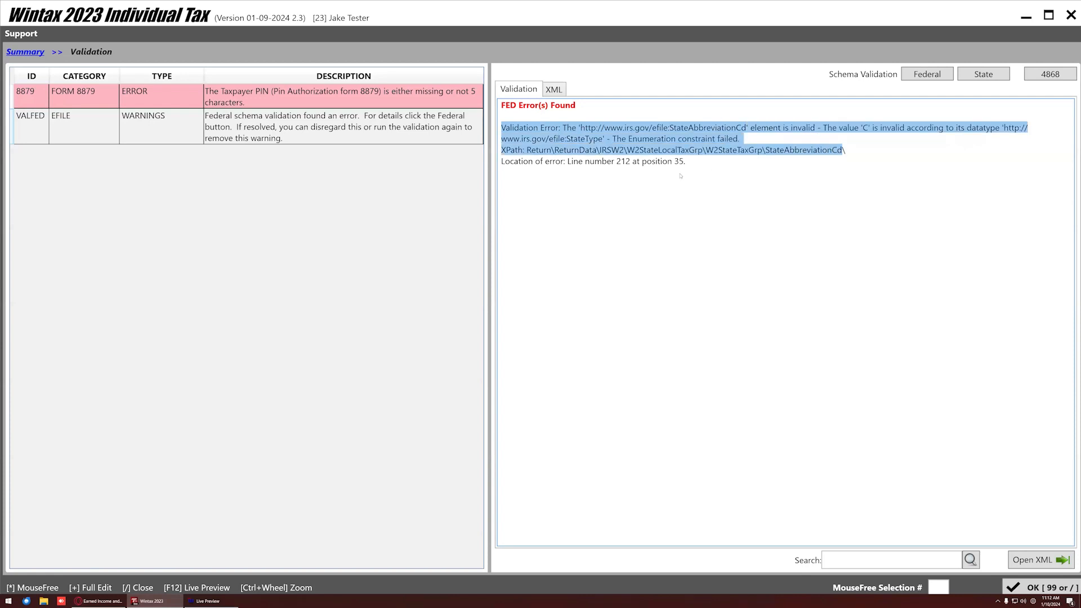
pyautogui.moveTo(563, 161); pyautogui.dragTo(689, 172)
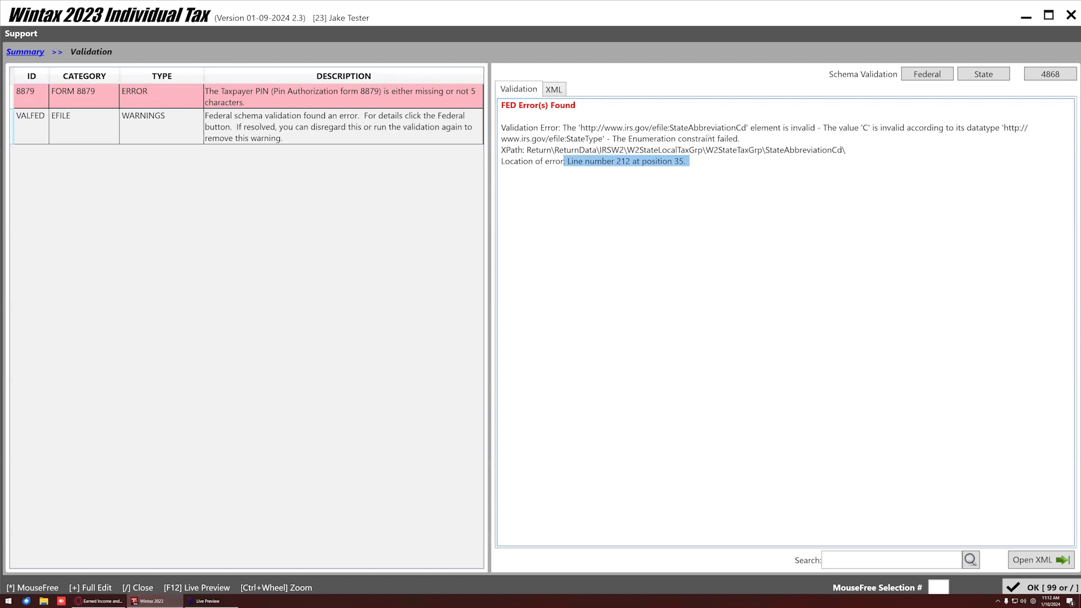
pyautogui.doubleClick(705, 129)
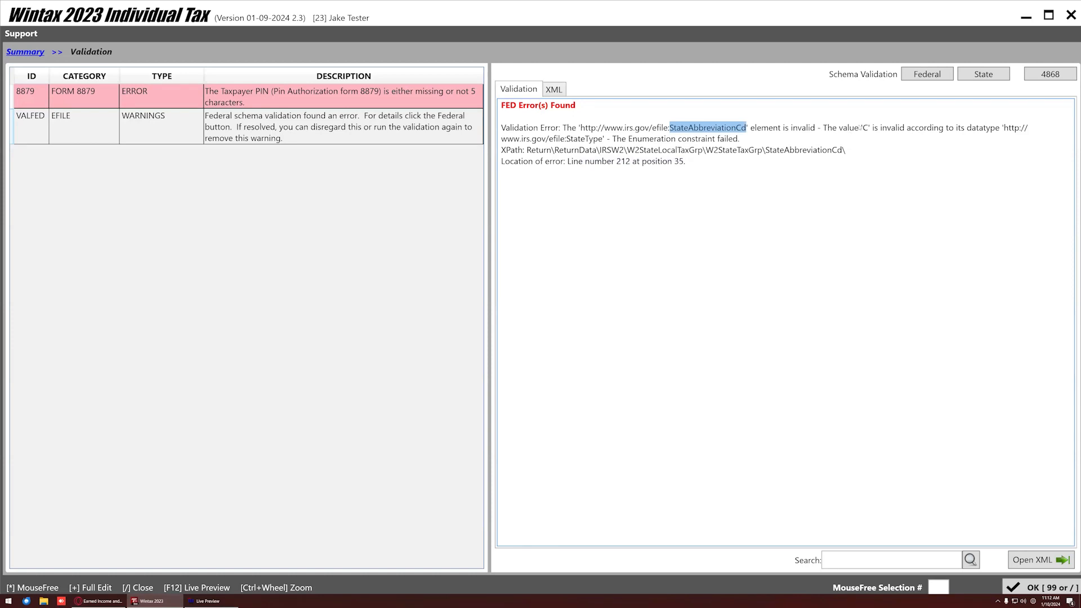
pyautogui.click(858, 127)
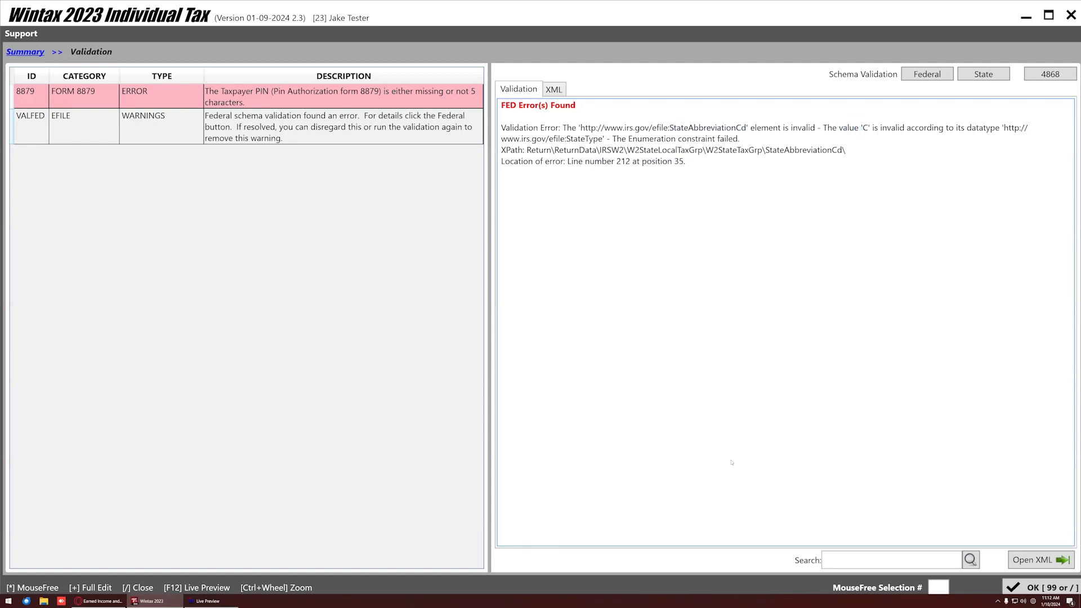
pyautogui.click(1040, 587)
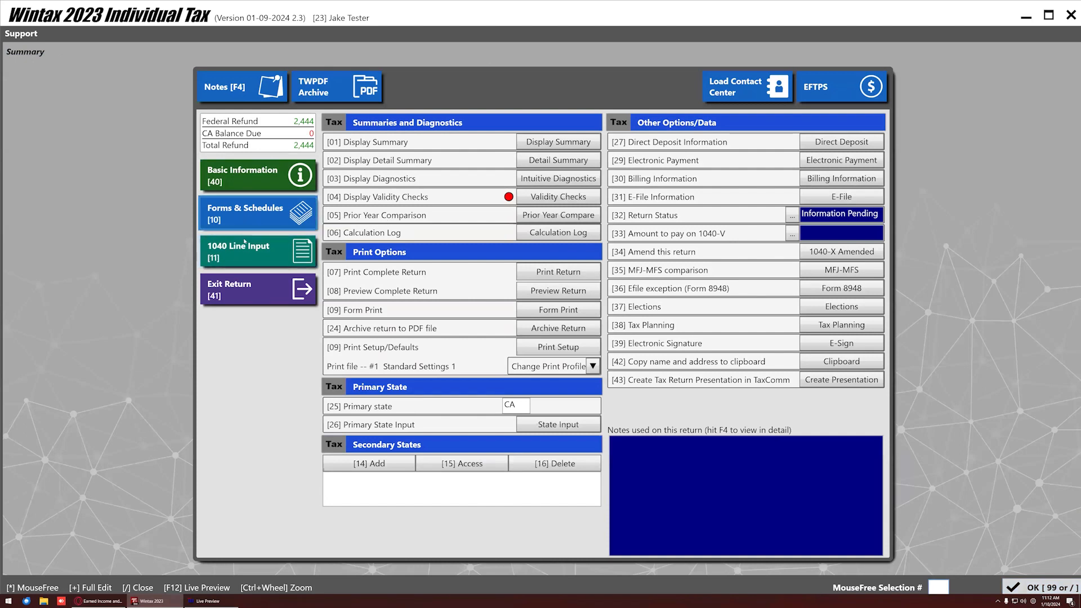
# Change the Big Company W-2 box 15 state code to CA and rerun Validity Checks.
pyautogui.click(244, 248)
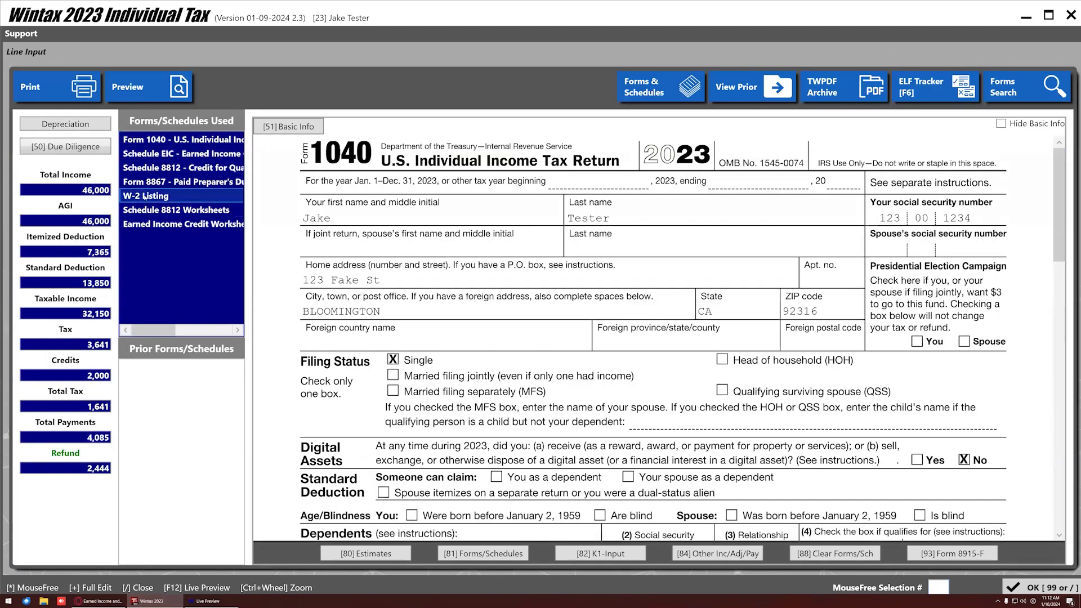
pyautogui.doubleClick(144, 197)
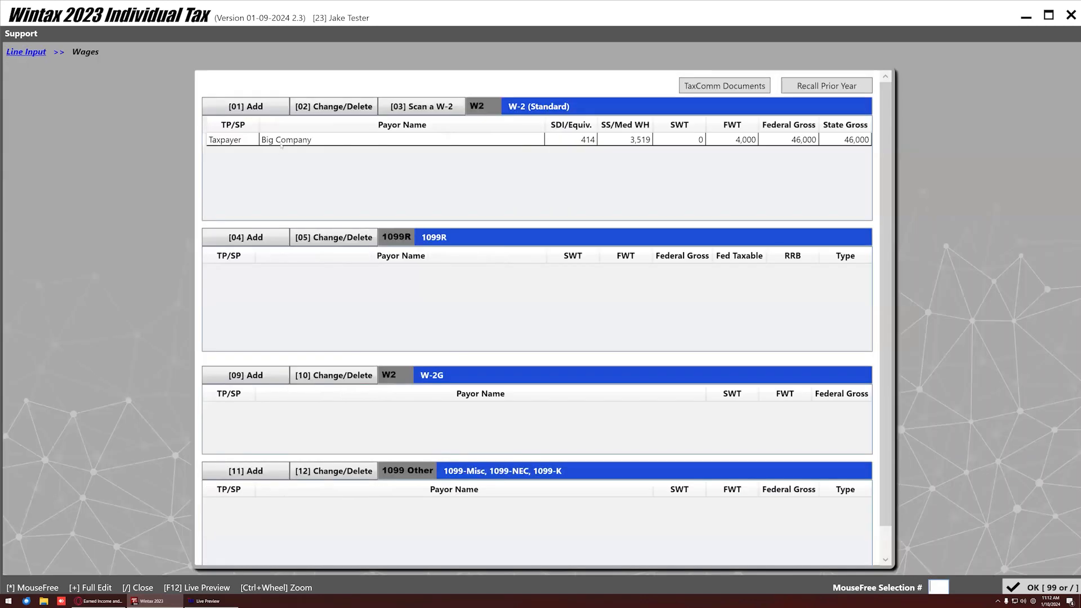
pyautogui.click(281, 140)
pyautogui.doubleClick(281, 141)
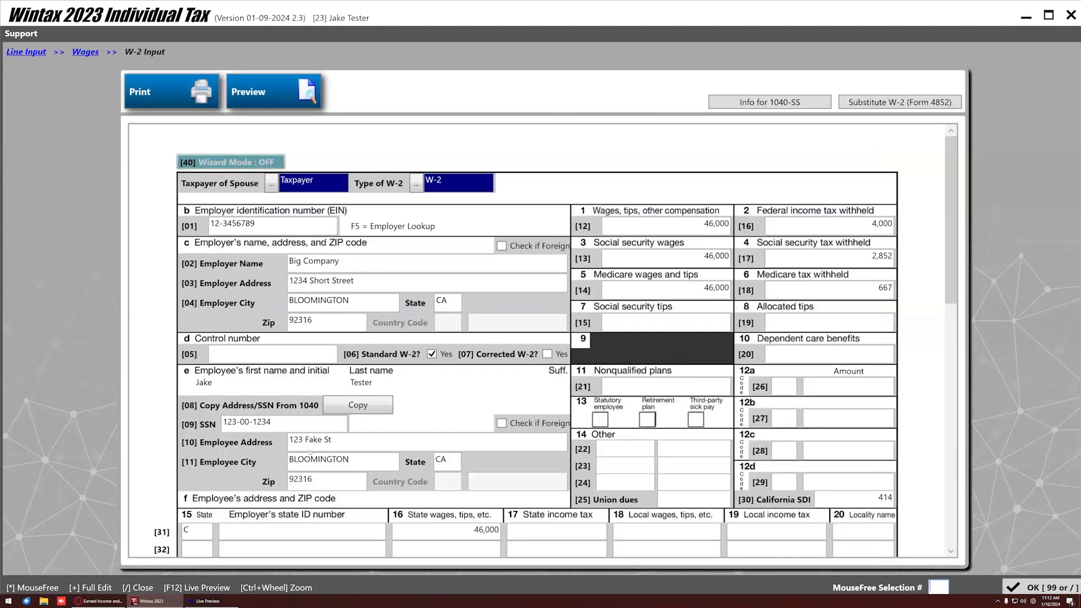
pyautogui.scroll(-3, 352, 424)
pyautogui.click(203, 432)
pyautogui.write('CA')
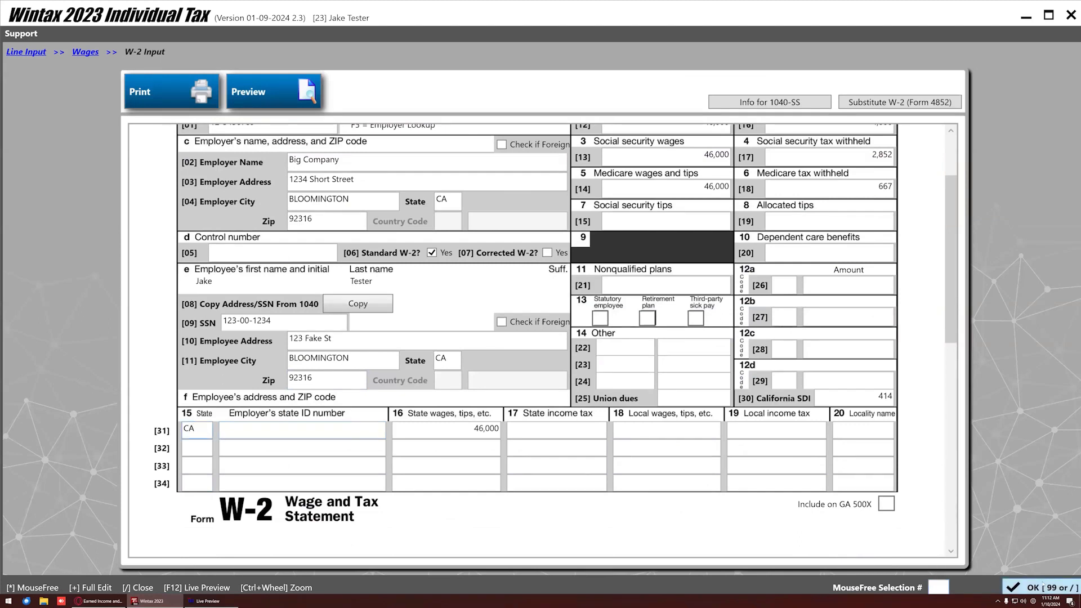
pyautogui.click(1043, 587)
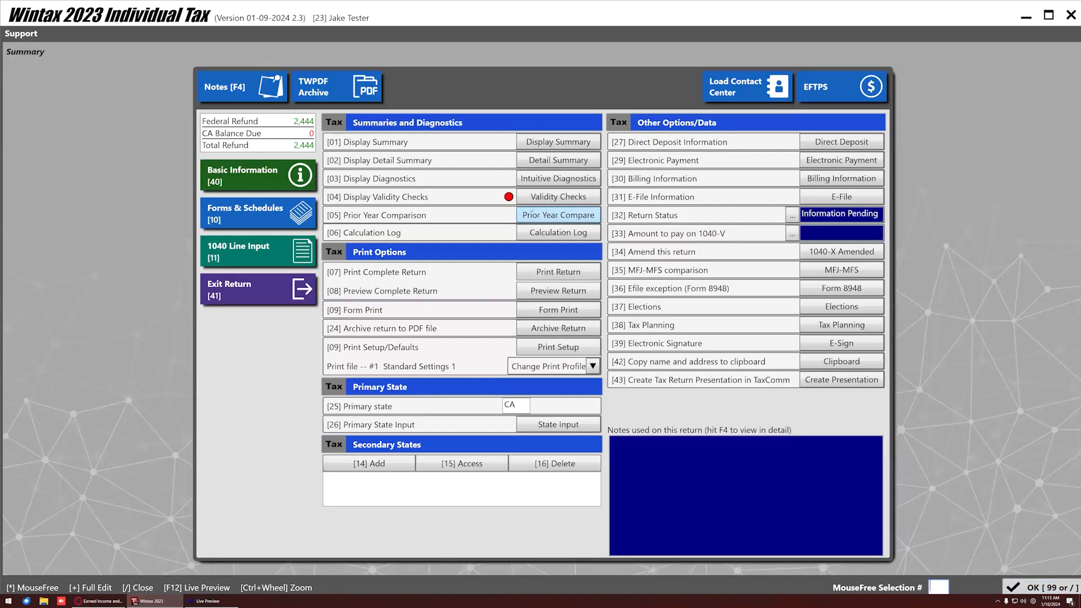
pyautogui.click(553, 199)
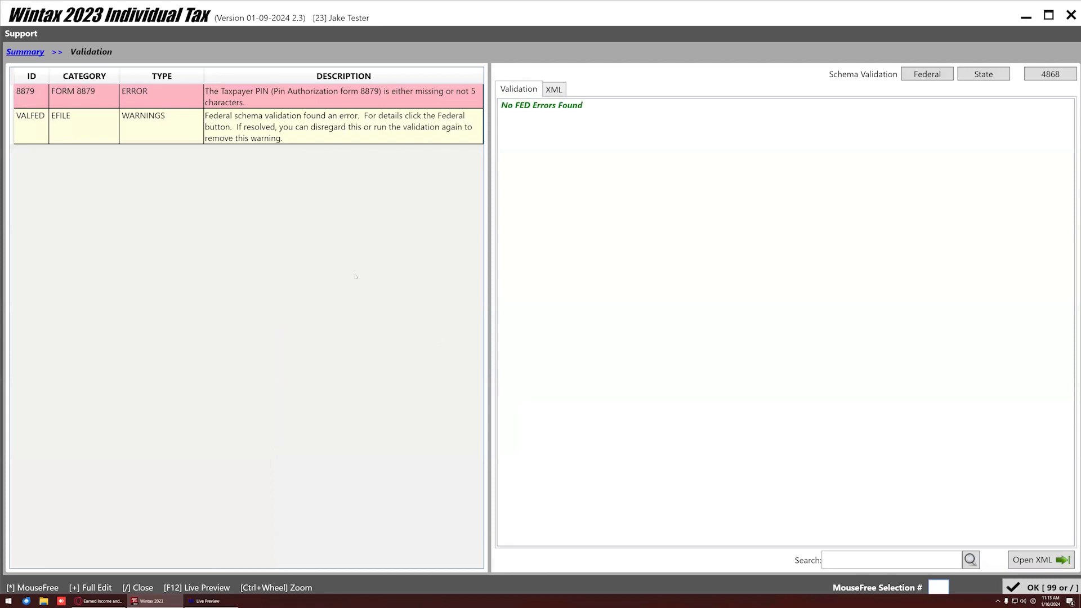
# Confirm the No FED Errors Found result, rerun the checks, and close back to Summary.
pyautogui.moveTo(610, 108); pyautogui.dragTo(475, 113)
pyautogui.click(646, 218)
pyautogui.click(1041, 587)
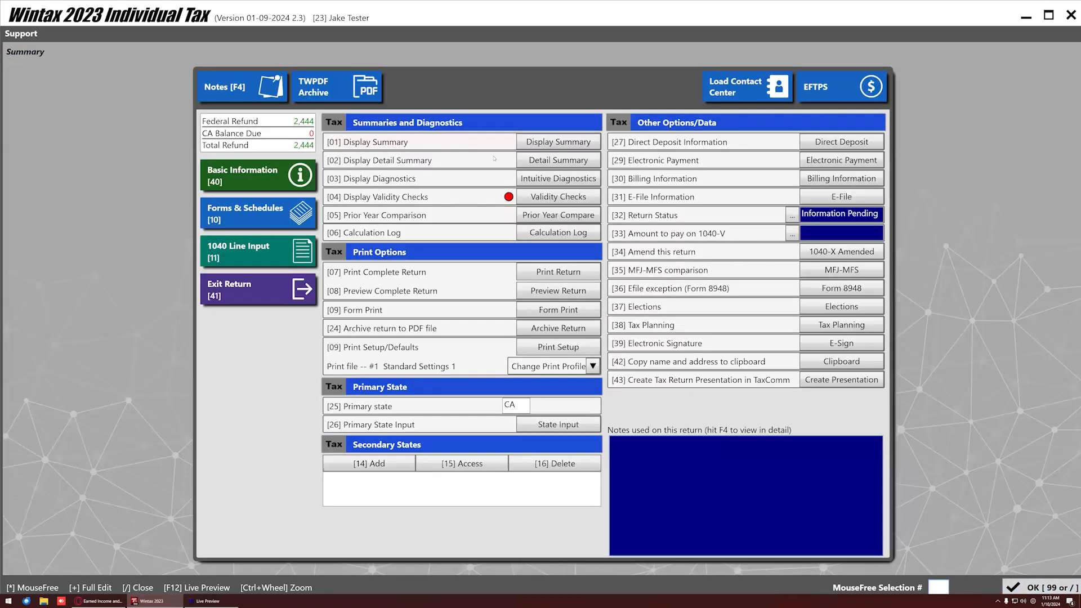
pyautogui.click(542, 200)
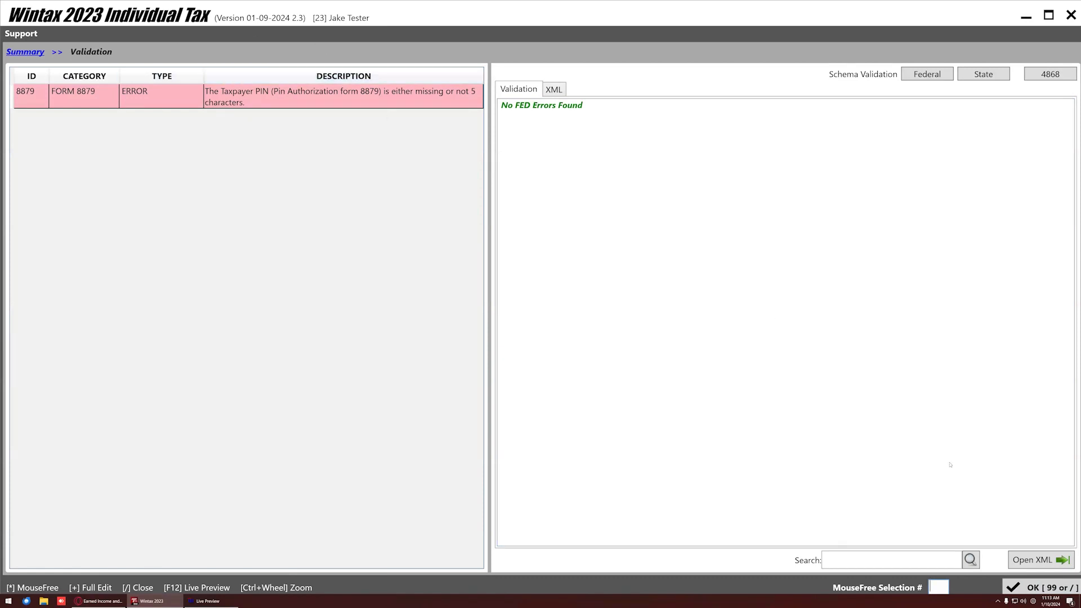
pyautogui.click(1023, 587)
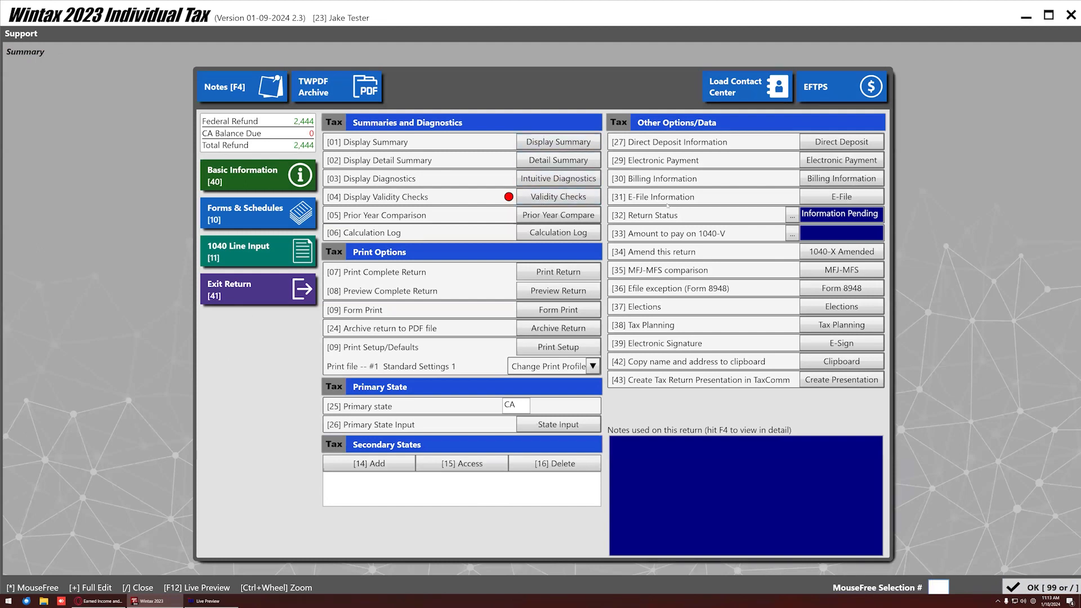
# Preview Form 8879 from E-File Info without printing all federal signature documents.
pyautogui.click(840, 198)
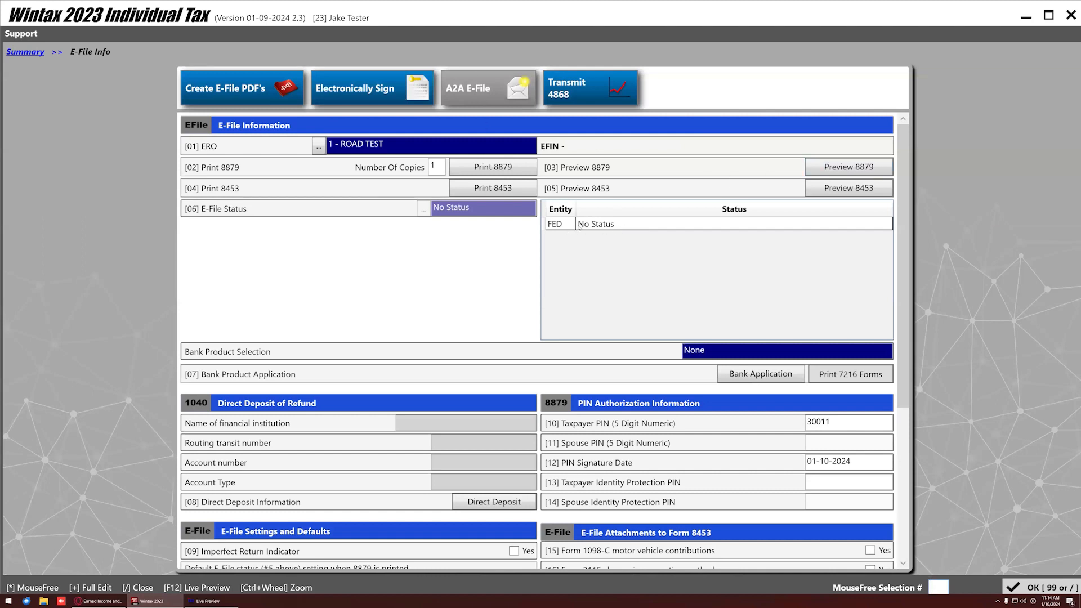
pyautogui.click(820, 171)
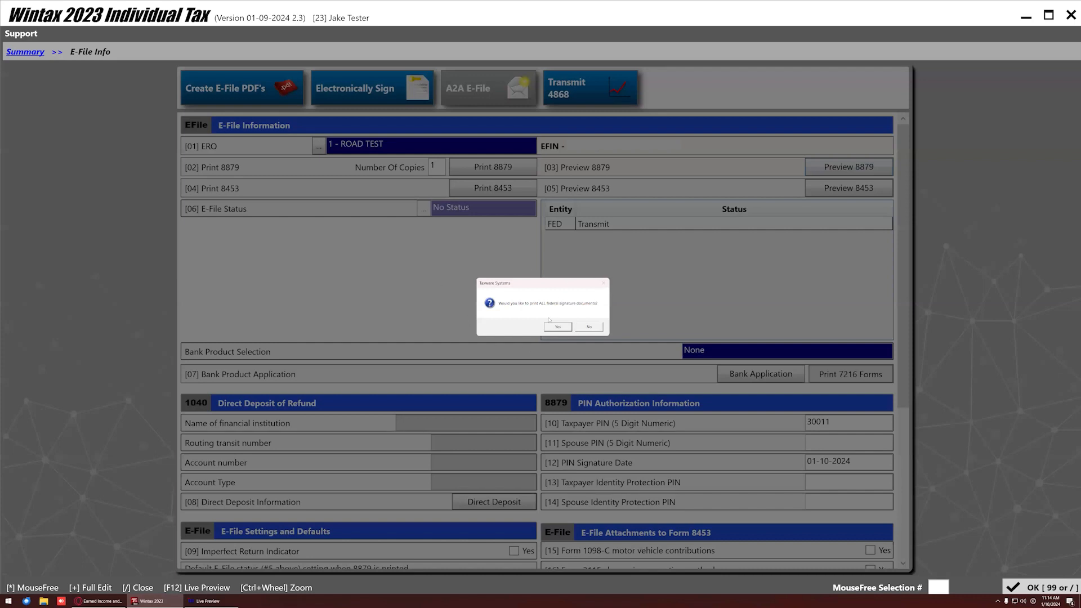
pyautogui.click(588, 327)
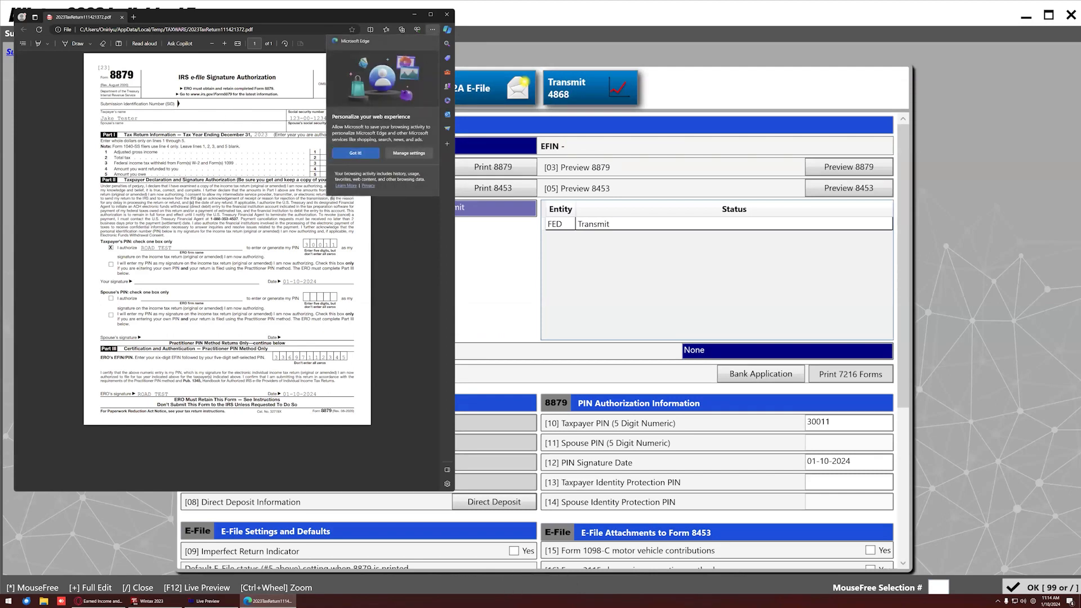
# Close the Form 8879 PDF in Edge after reviewing it.
pyautogui.click(446, 14)
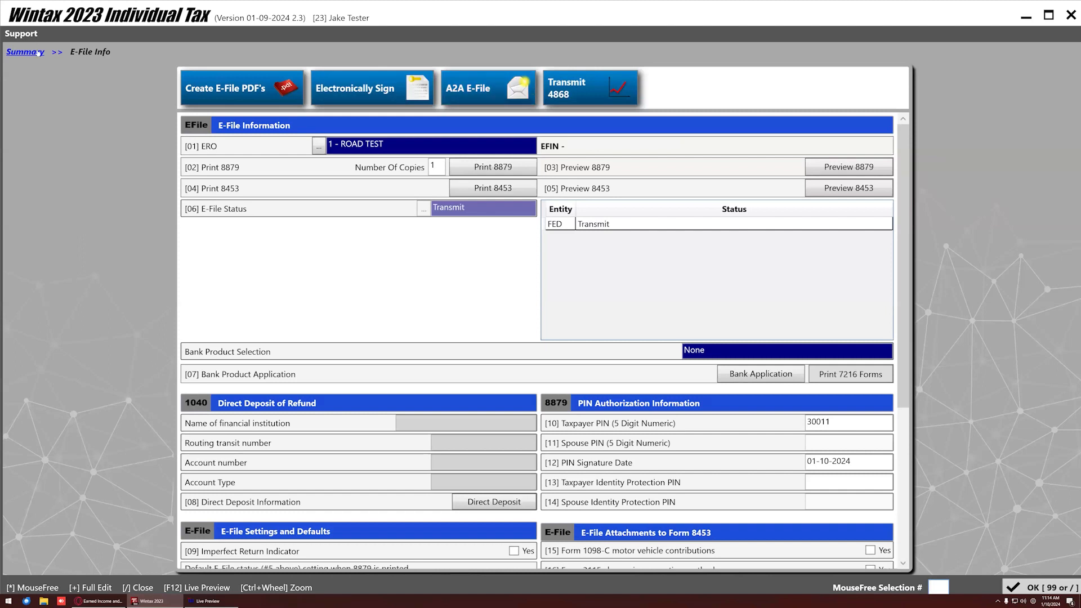
# Leave E-File Info for the return summary page showing the 2,444 federal refund.
pyautogui.click(37, 53)
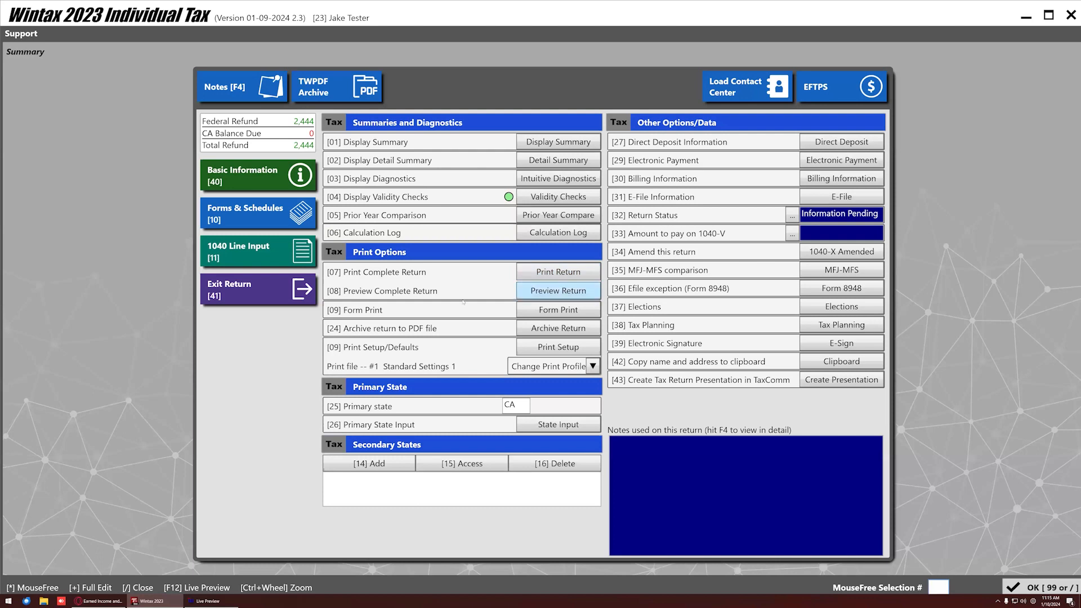
# Preview the complete return as a PDF in Edge, beginning with the 150.00 preparation invoice.
pyautogui.click(554, 293)
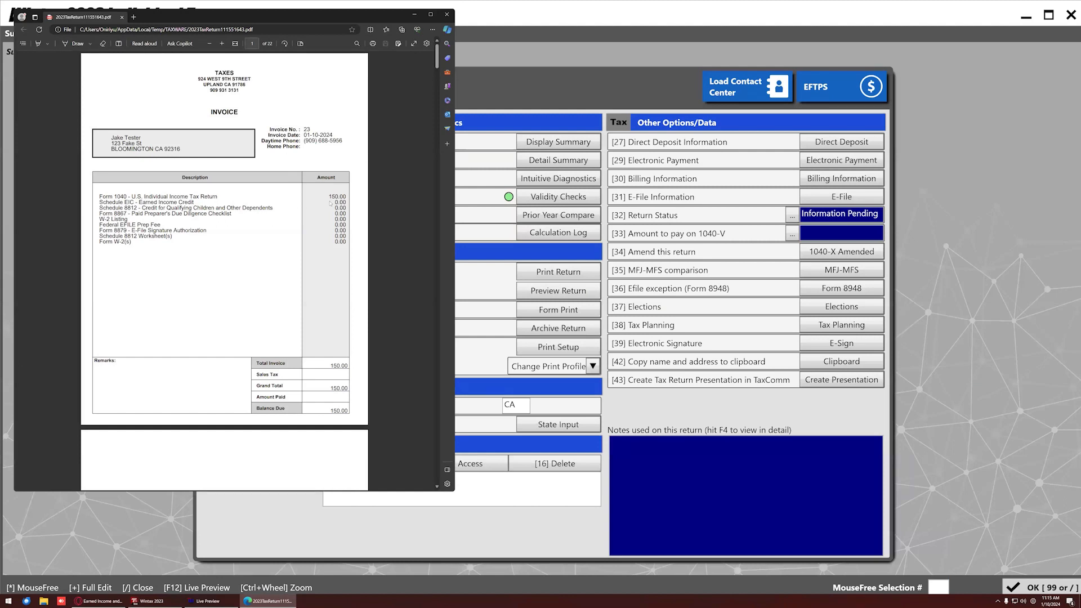
# Scroll the return PDF from the billing invoice down to Form 1040, then close Edge.
pyautogui.moveTo(332, 196); pyautogui.dragTo(346, 196)
pyautogui.scroll(-6, 288, 244)
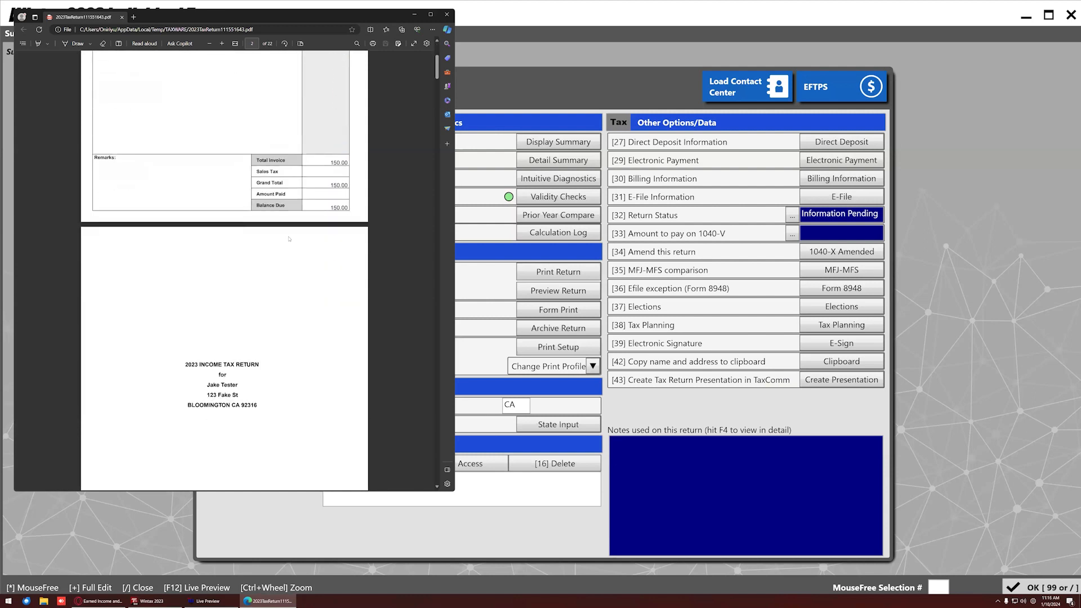
pyautogui.scroll(-15, 271, 210)
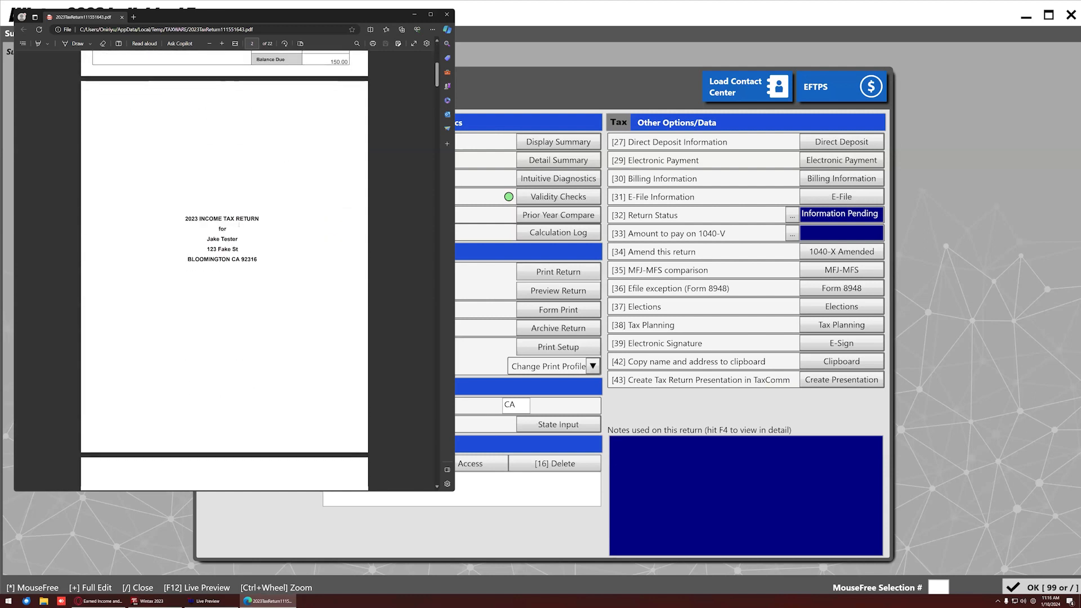
pyautogui.scroll(-15, 238, 254)
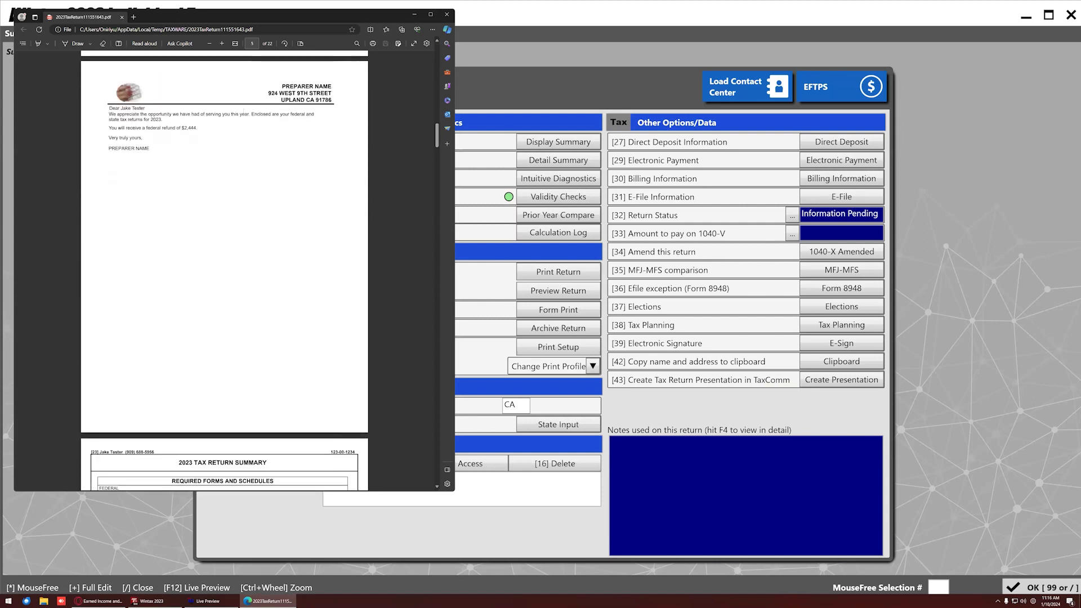
pyautogui.scroll(-10, 225, 270)
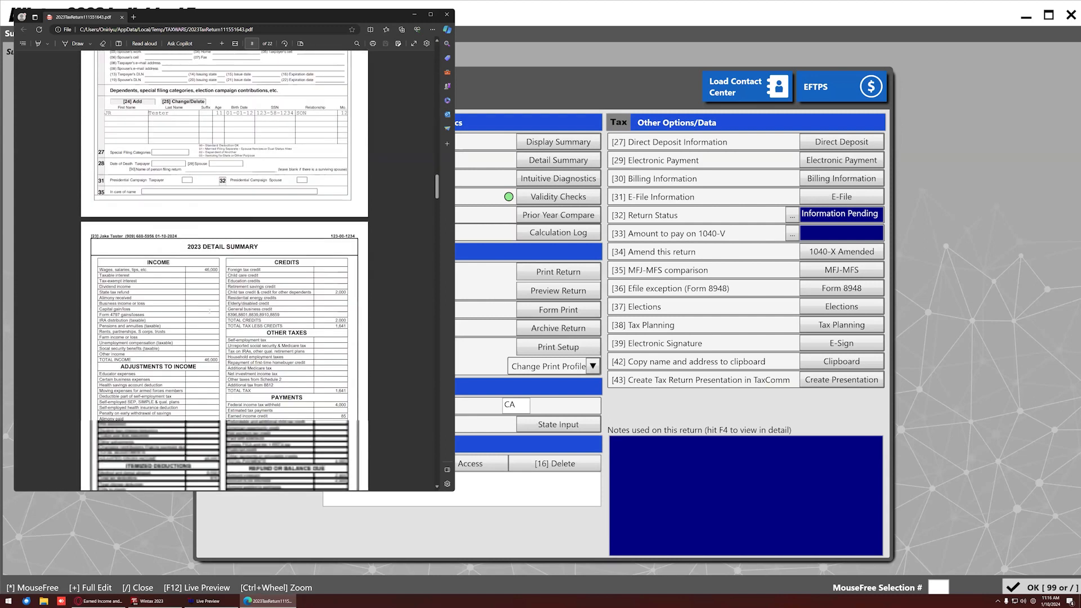
pyautogui.click(447, 14)
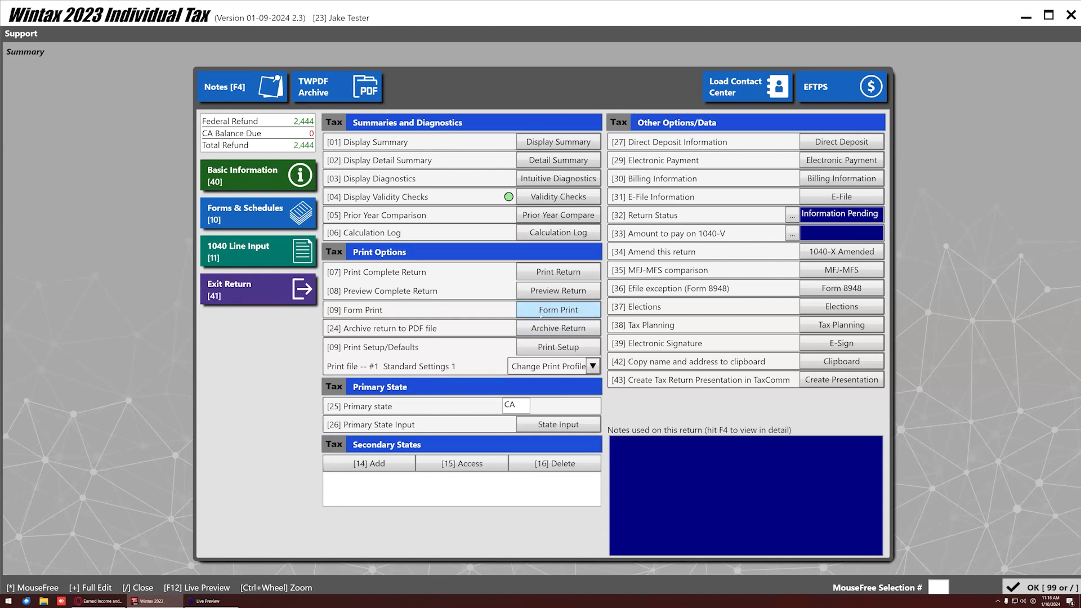
# In Form Print, select Form 1040 and Schedule EIC and preview them.
pyautogui.click(558, 310)
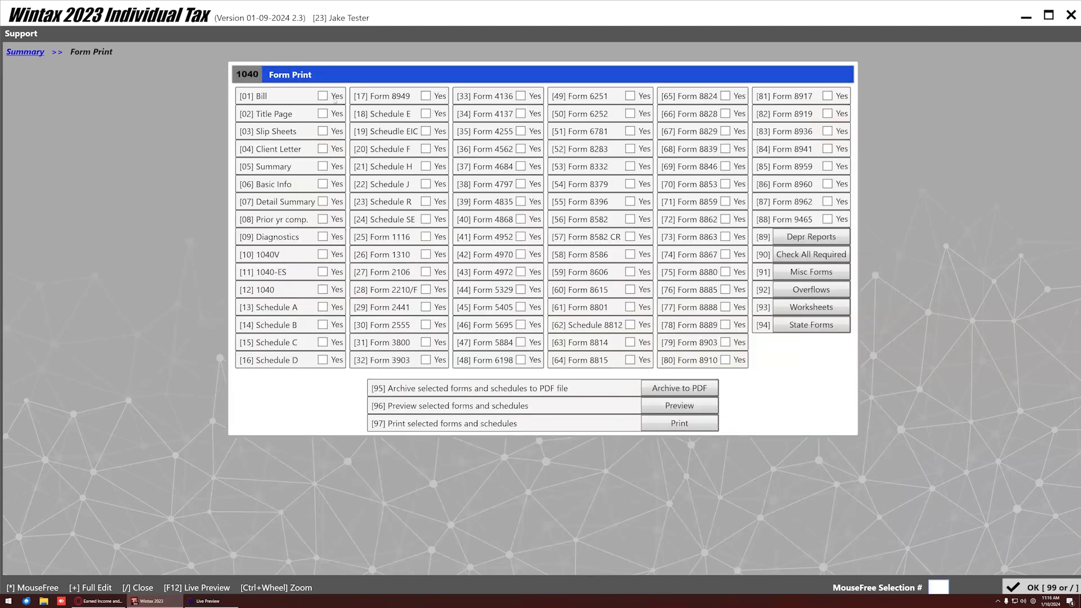
pyautogui.click(326, 290)
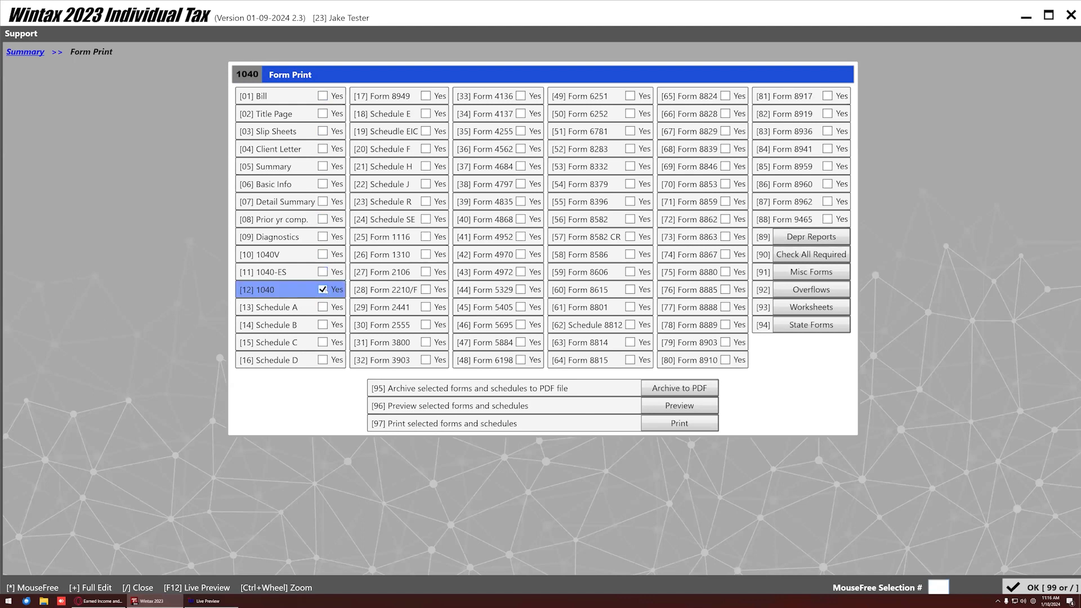
pyautogui.click(425, 130)
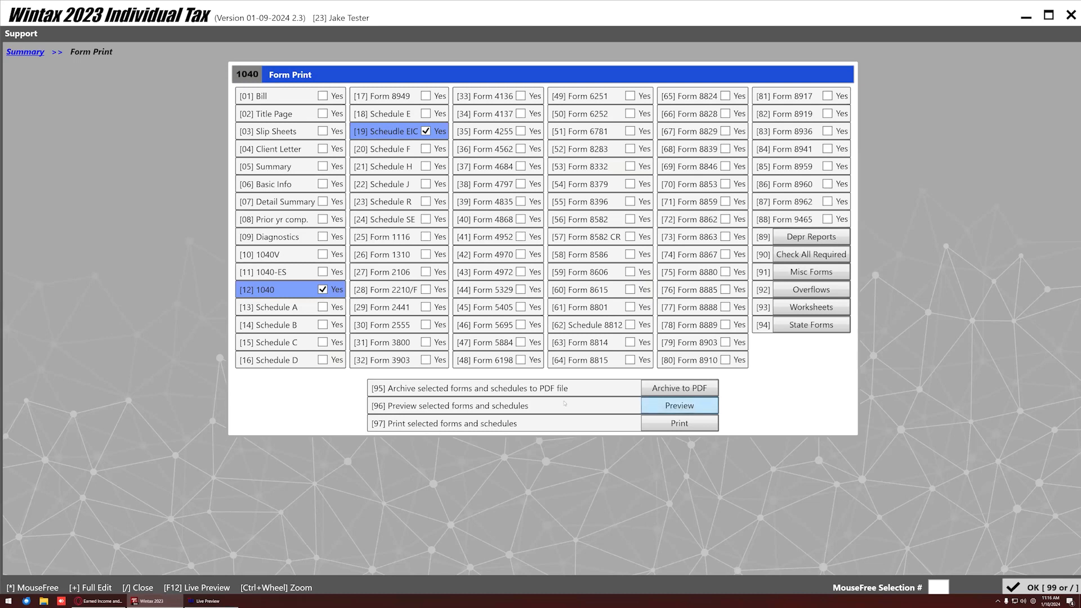
pyautogui.click(565, 403)
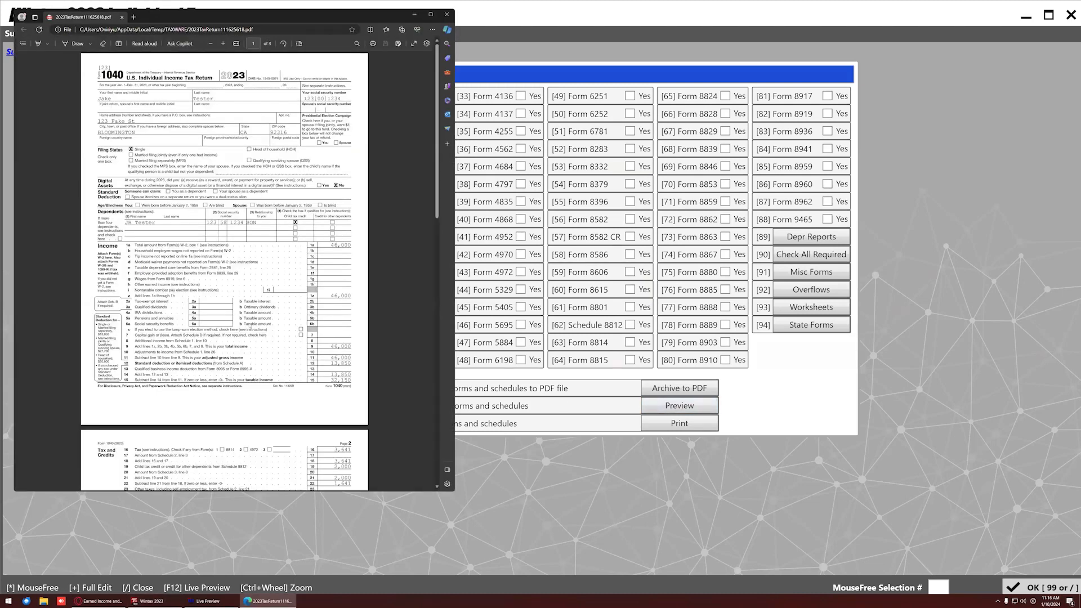
pyautogui.scroll(-15, 248, 317)
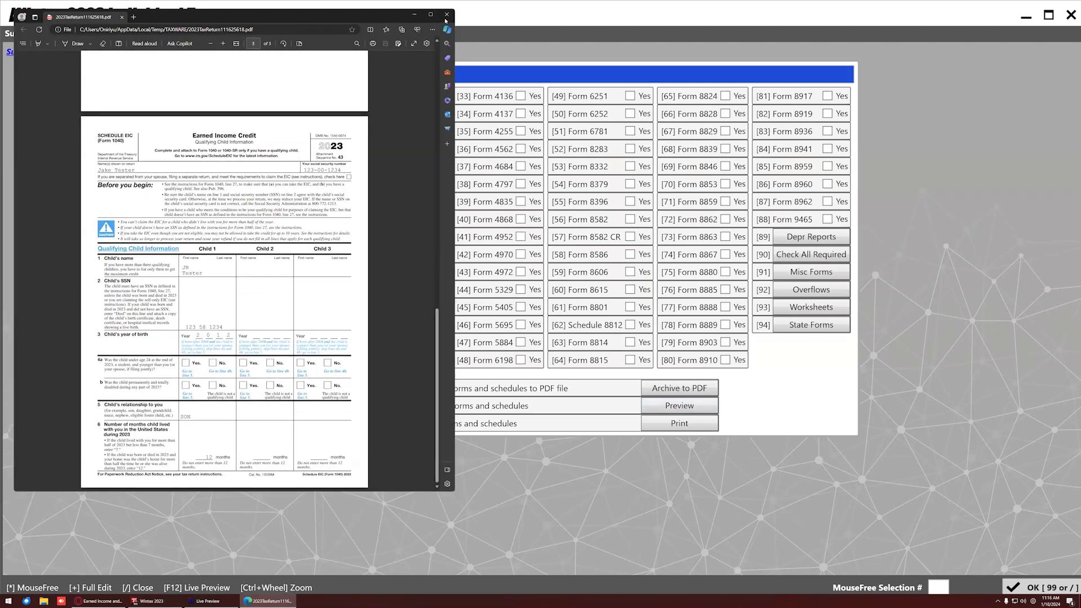
pyautogui.click(447, 15)
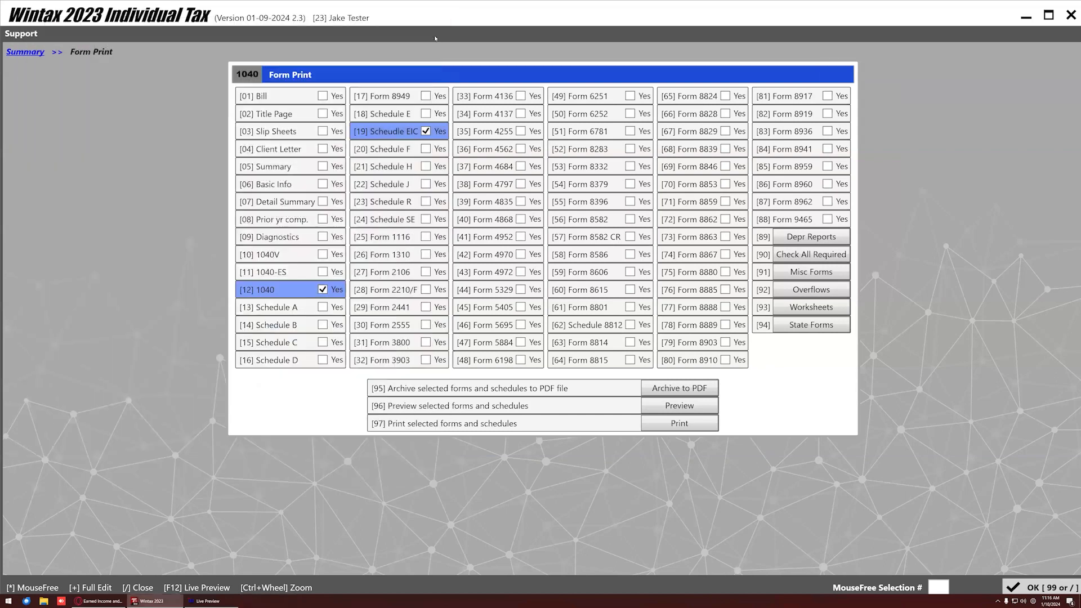
# Add all required forms, preview the expanded selection, and return to the Summary.
pyautogui.click(785, 250)
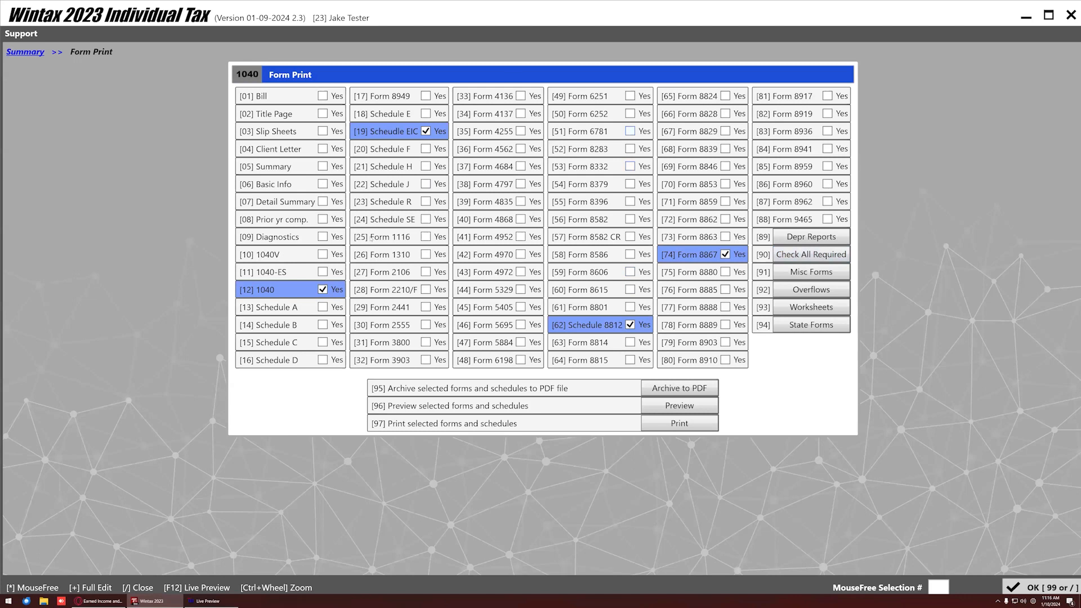
pyautogui.click(679, 405)
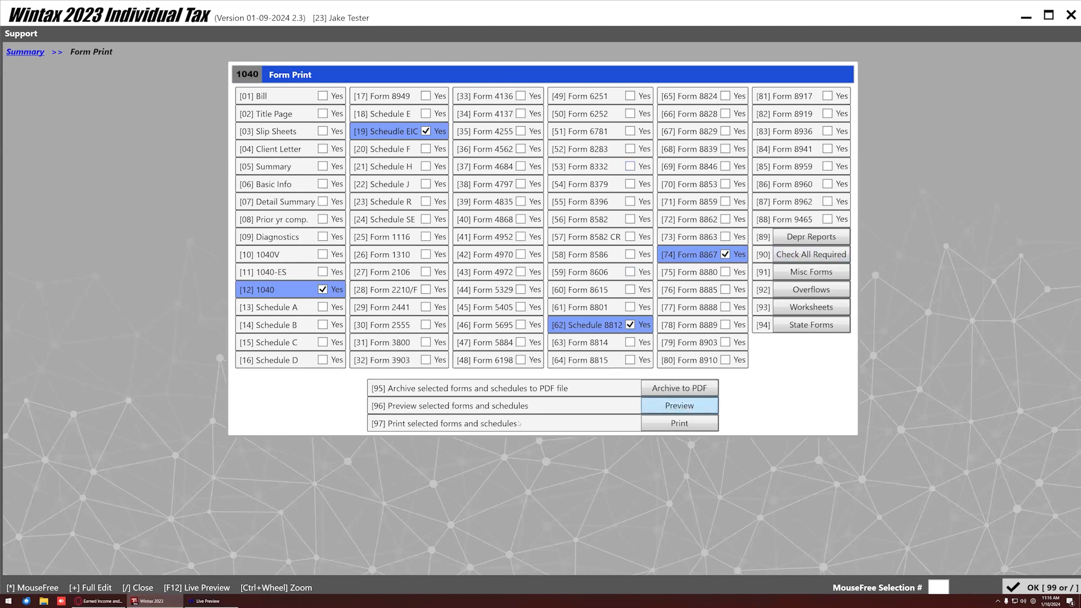
pyautogui.scroll(-20, 297, 248)
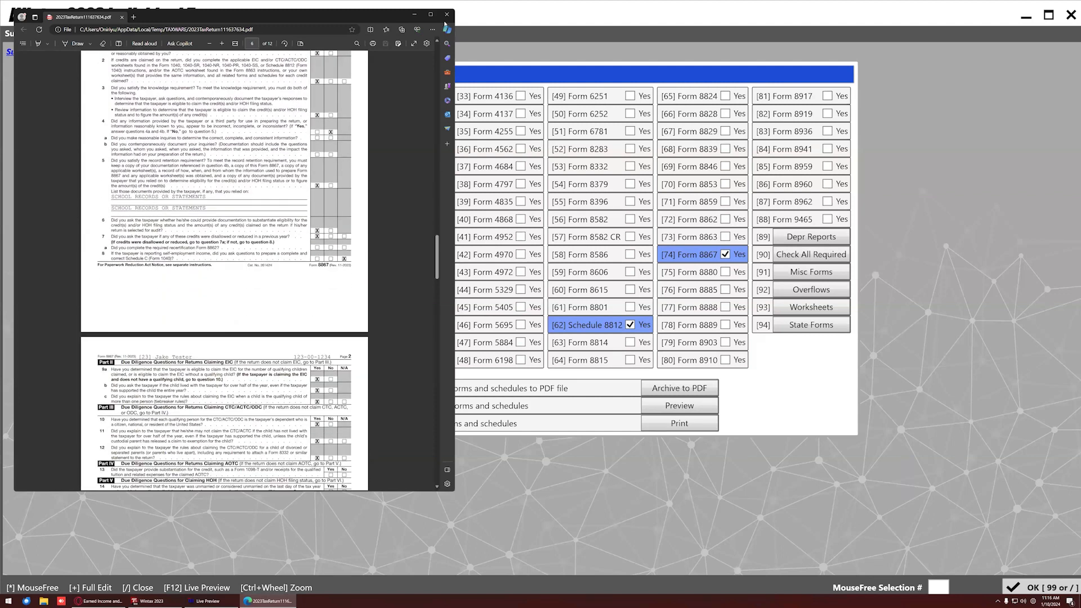
pyautogui.click(447, 14)
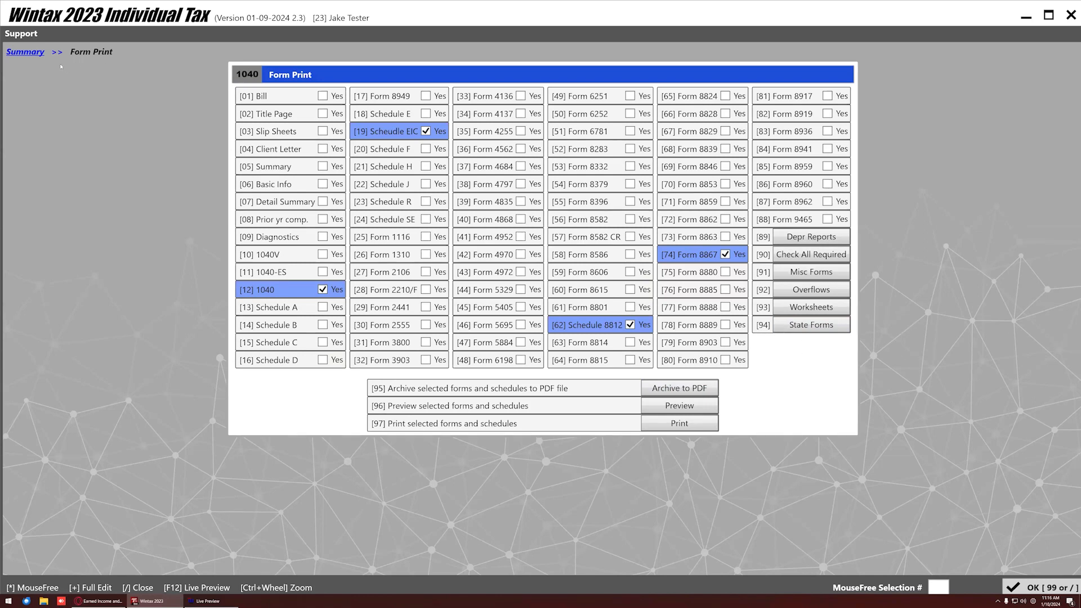
pyautogui.click(36, 52)
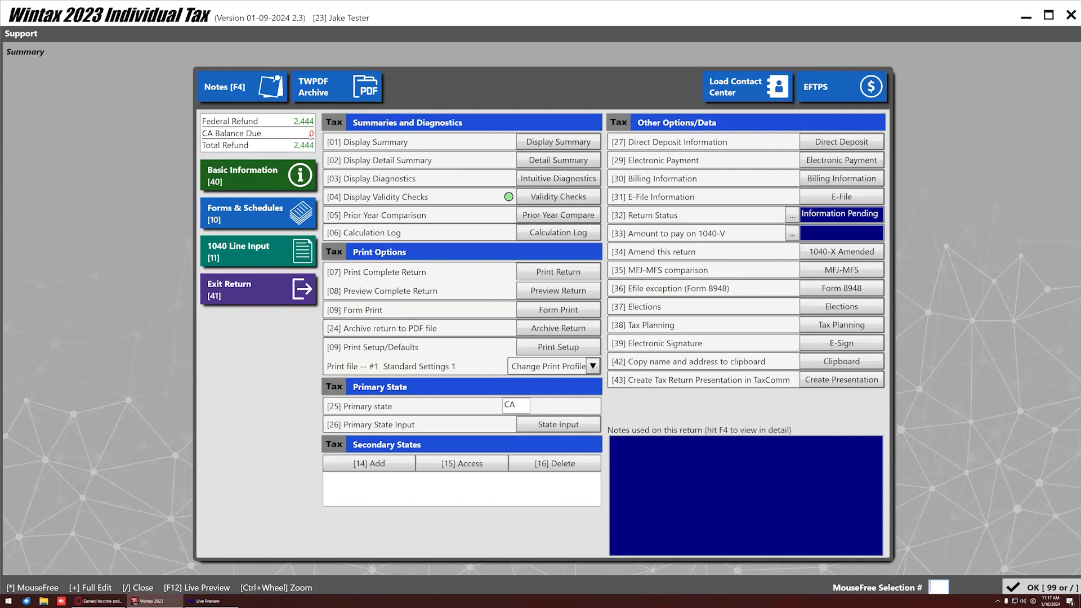
# Open the California return, choose Monterey county, and agree to the renter's credit questions.
pyautogui.click(562, 425)
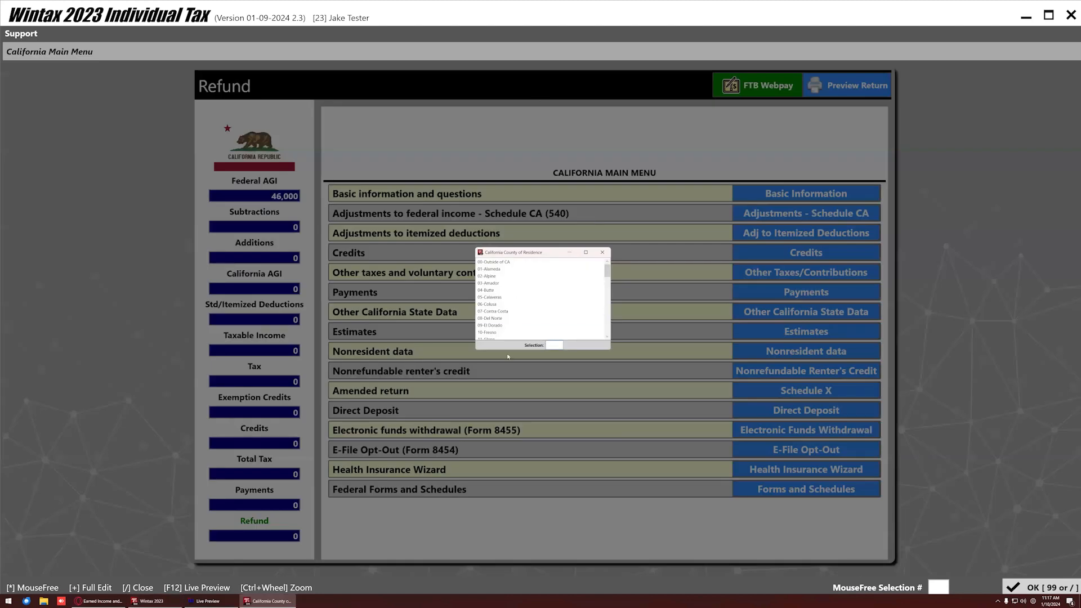
pyautogui.scroll(-7, 495, 321)
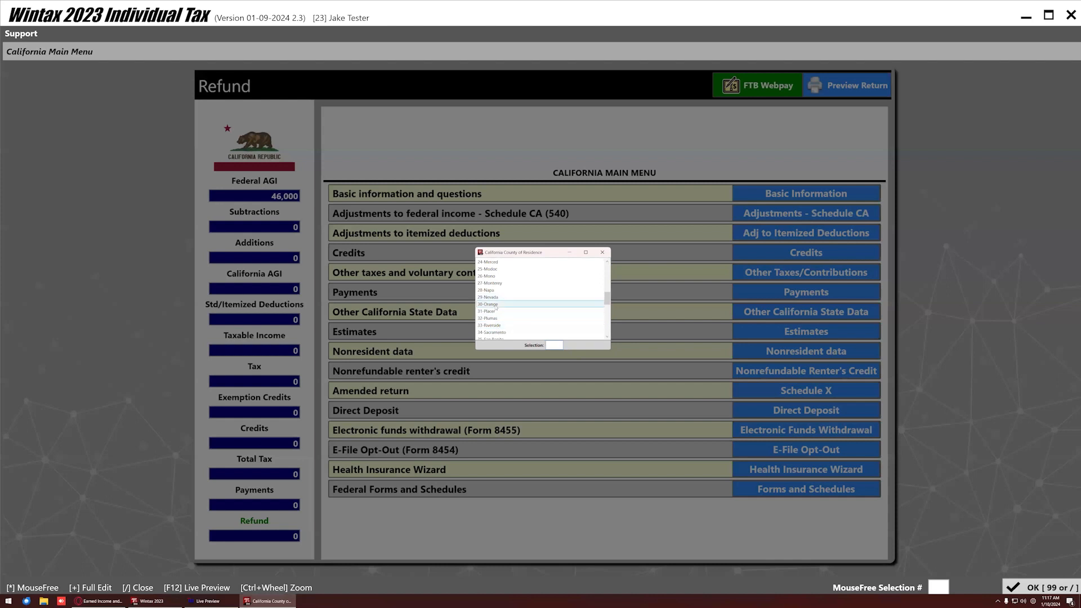
pyautogui.click(498, 305)
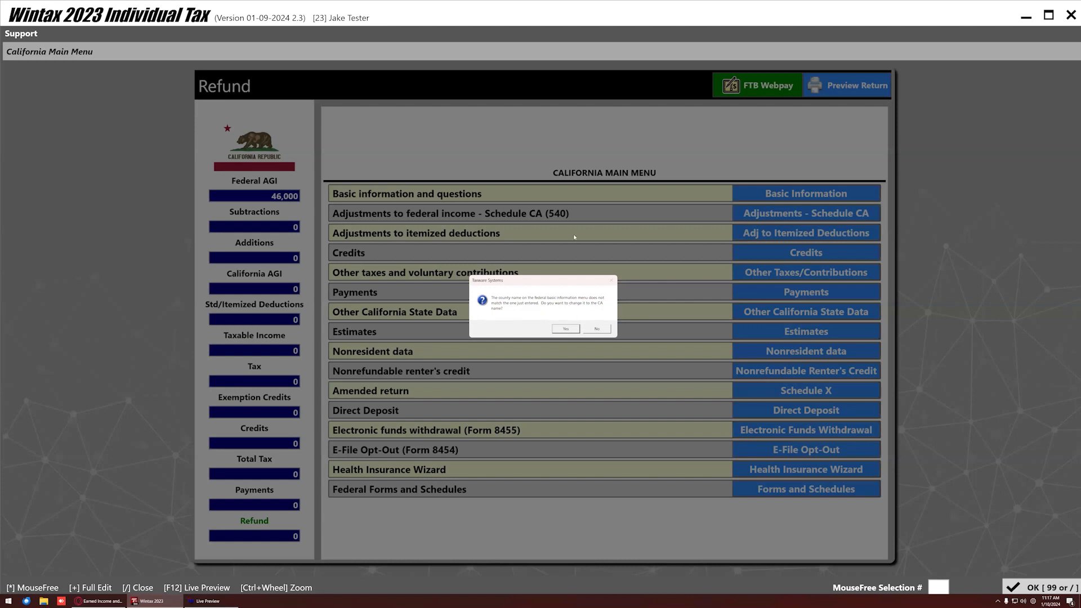
pyautogui.click(566, 328)
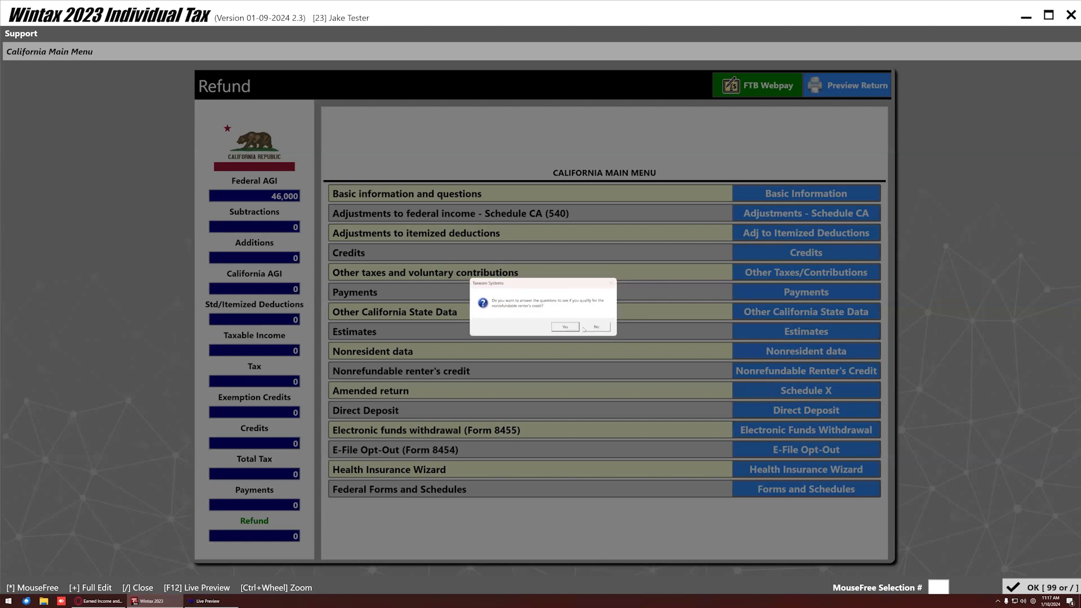
pyautogui.click(564, 327)
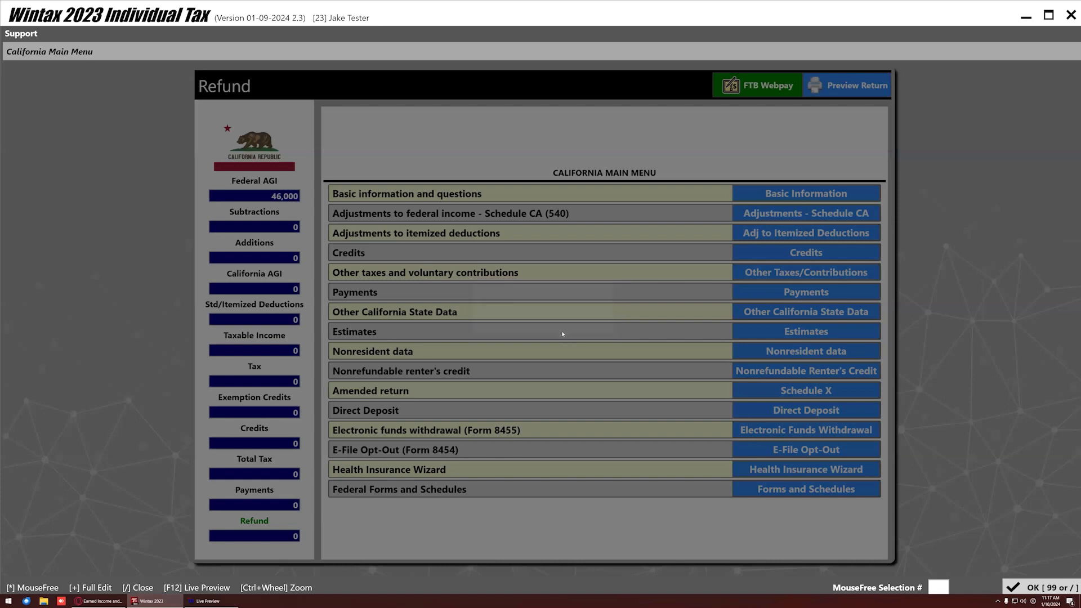
pyautogui.press('Return')
pyautogui.press('/')
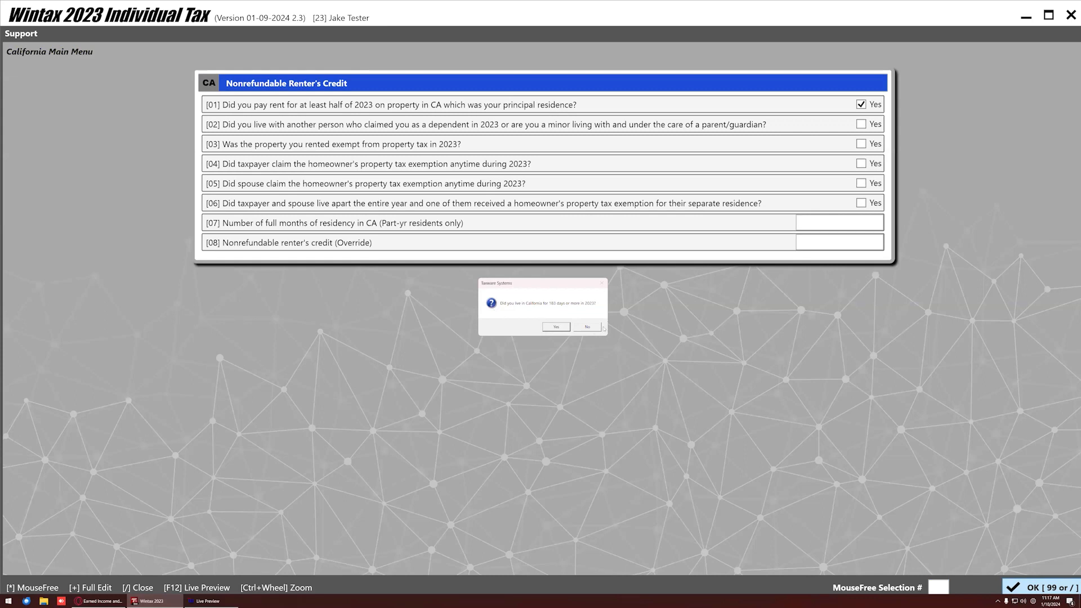
# Answer Yes to the 183-day, qualifying-children and Form 3514 prompts; indicate incomplete coverage.
pyautogui.click(555, 327)
pyautogui.click(565, 327)
pyautogui.click(549, 328)
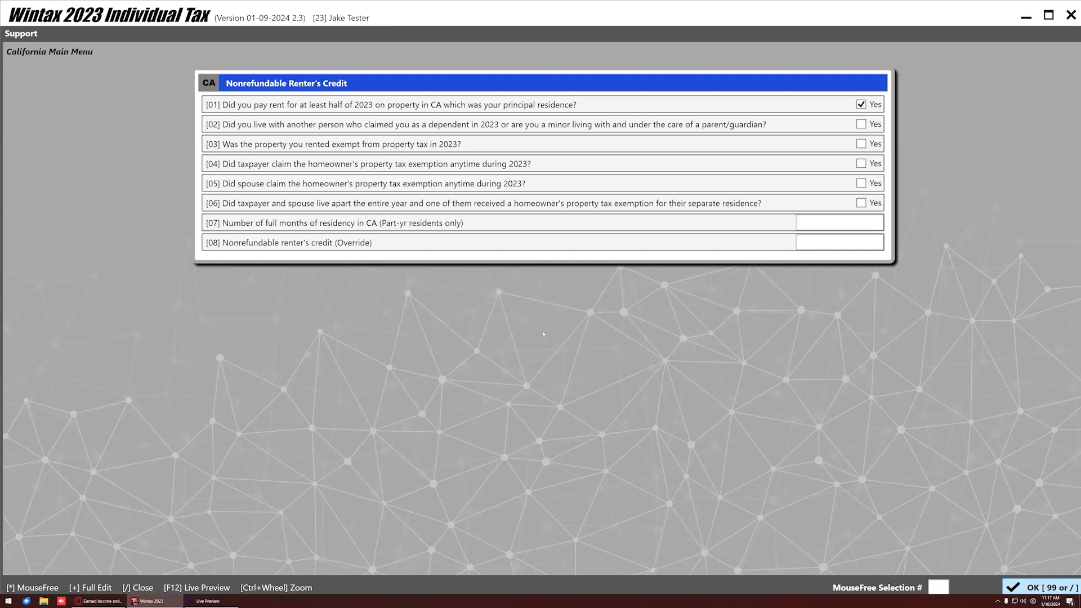
pyautogui.click(541, 326)
pyautogui.click(600, 328)
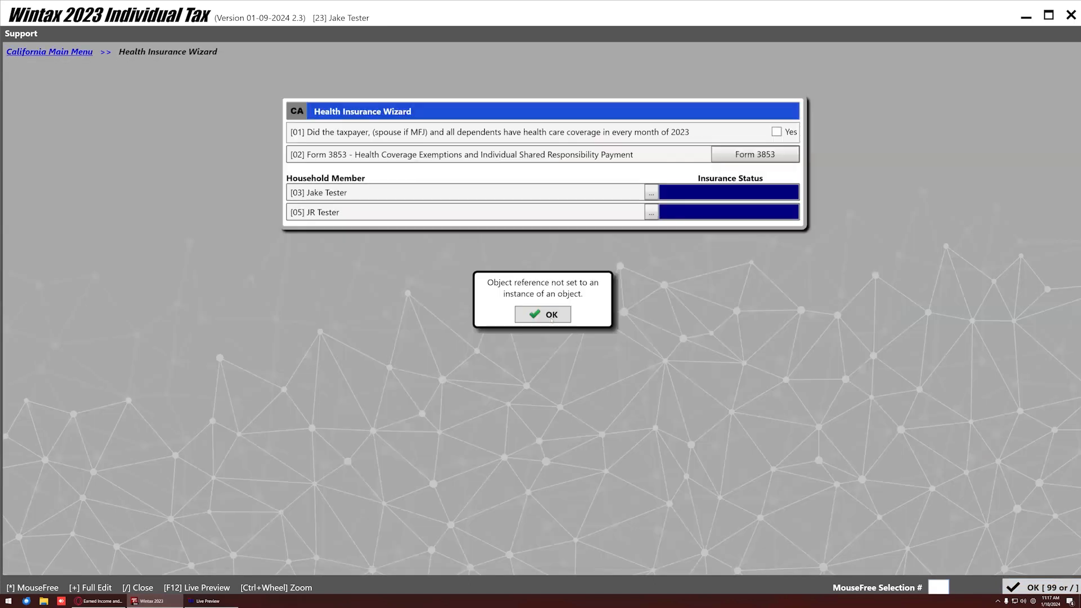
# Give the taxpayer full-year coverage code Z and go back to the California Main Menu.
pyautogui.click(552, 322)
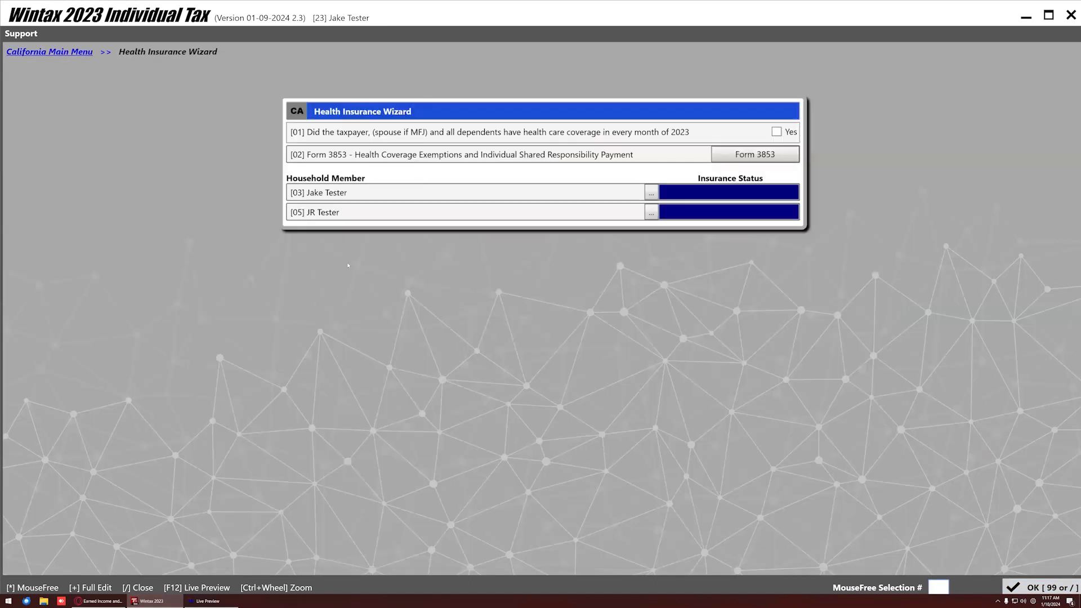
pyautogui.click(651, 195)
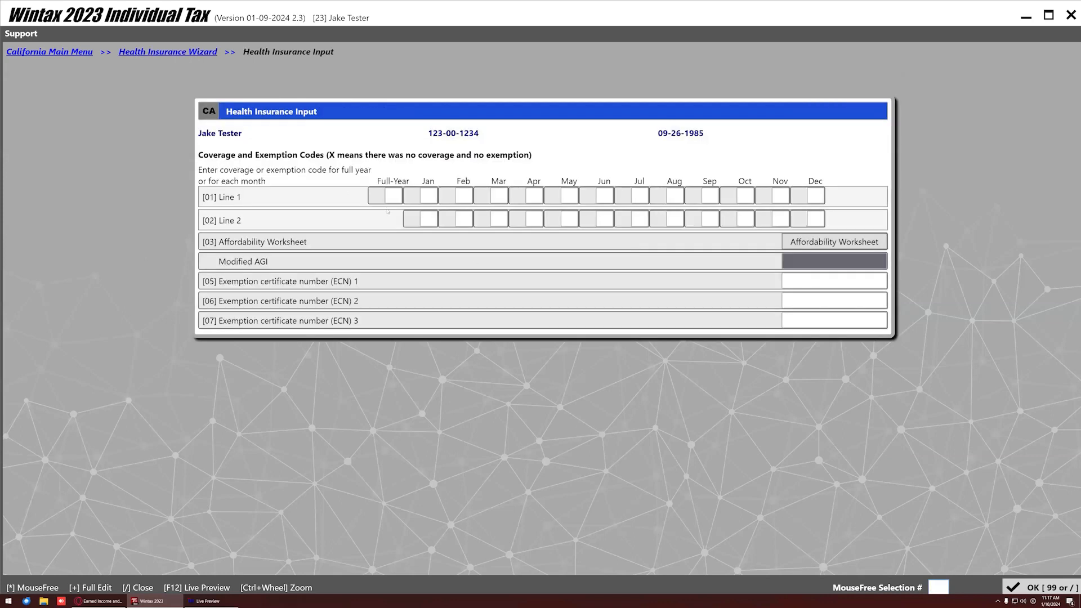
pyautogui.click(392, 198)
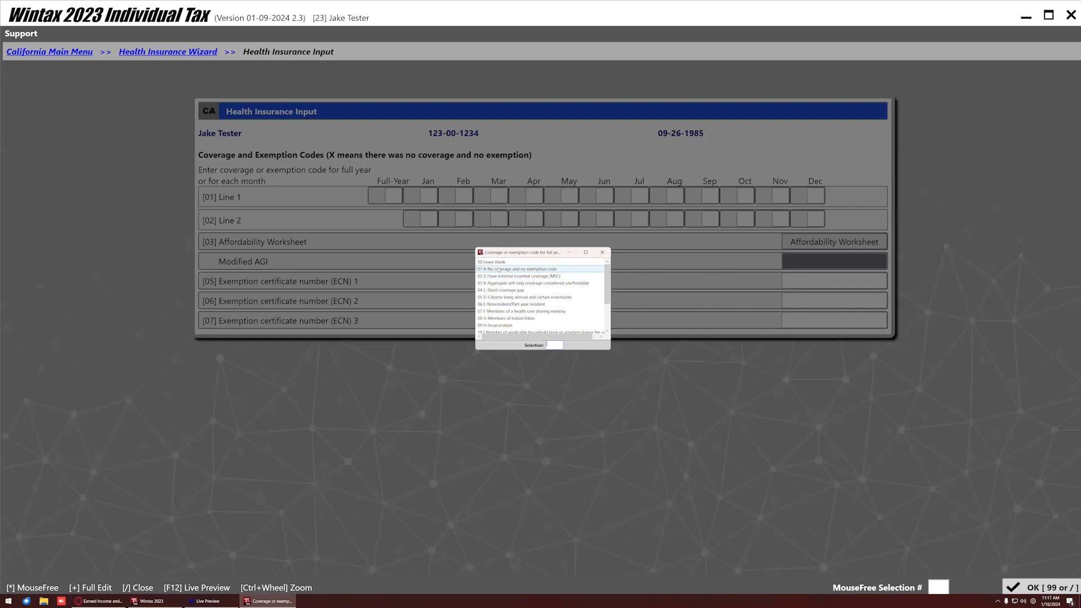
pyautogui.click(501, 276)
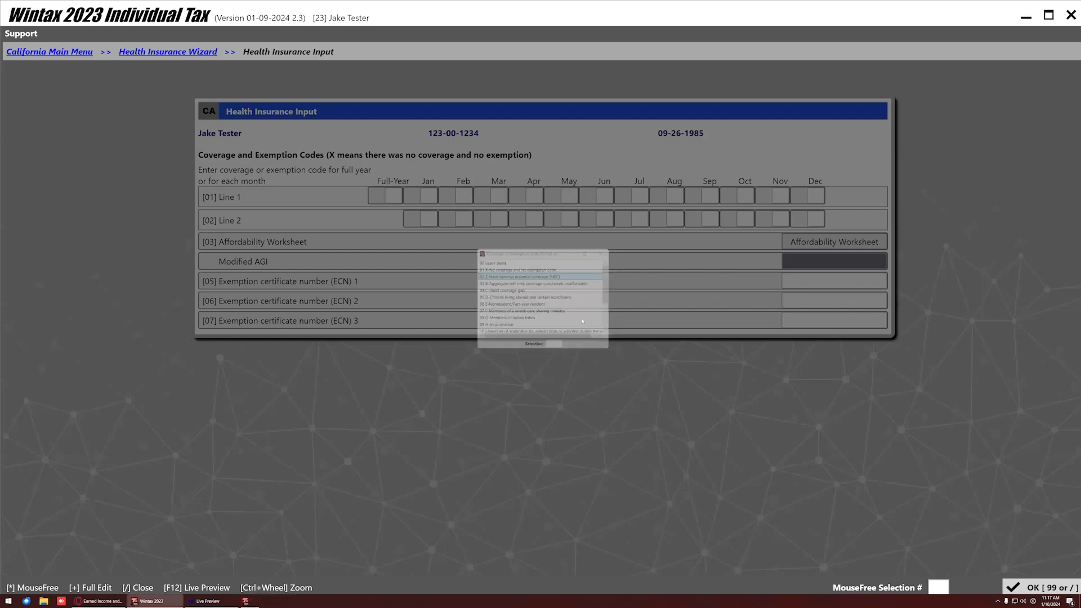
pyautogui.click(1052, 588)
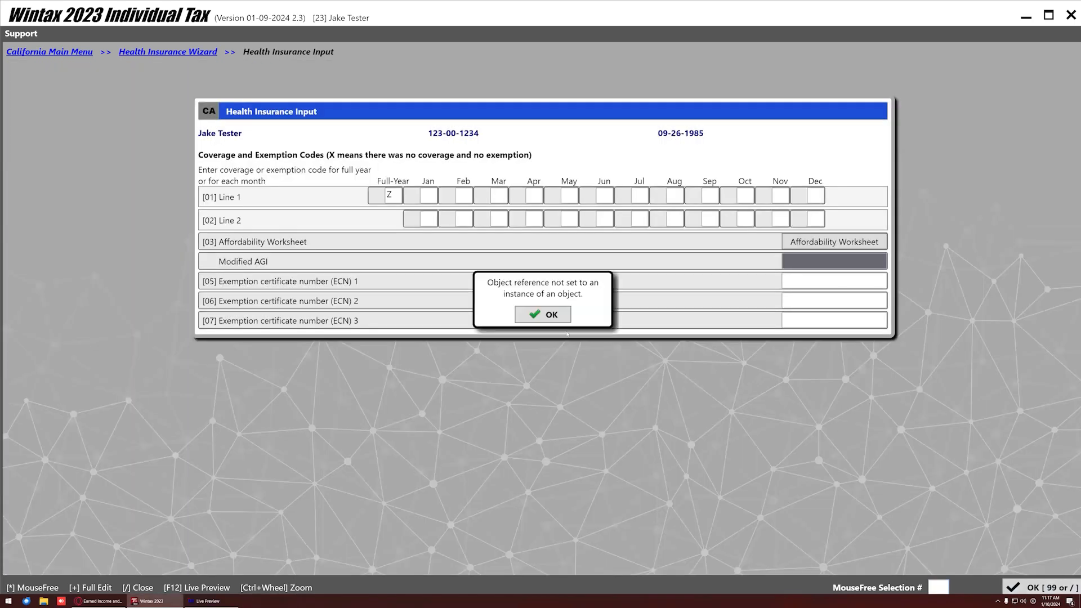
pyautogui.click(555, 326)
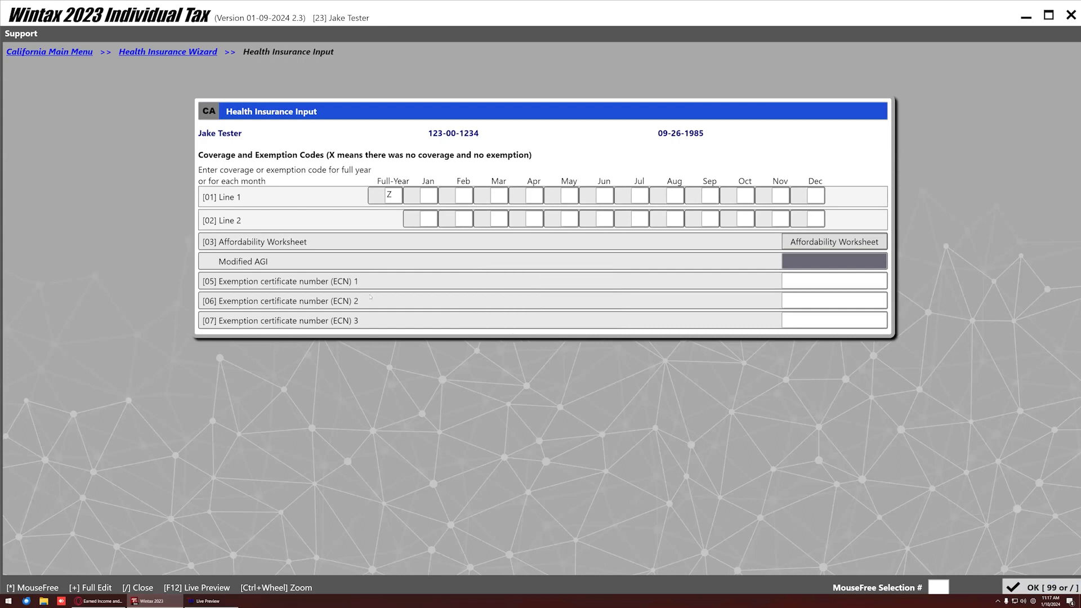
pyautogui.click(36, 52)
pyautogui.click(545, 321)
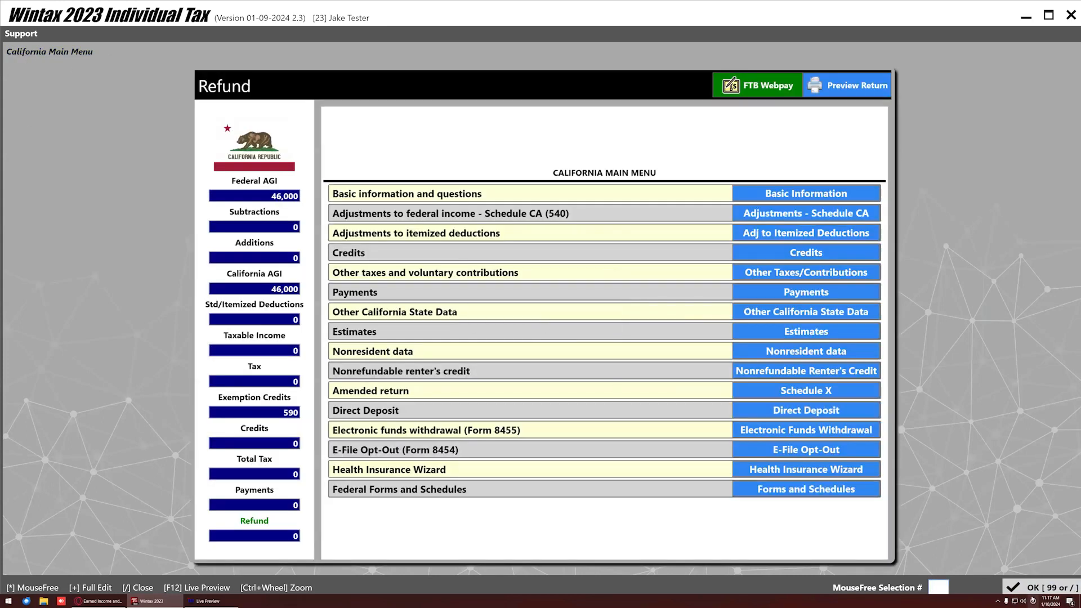
# Finish the California return past the object reference errors and confirm exiting Wintax.
pyautogui.click(1032, 589)
pyautogui.click(544, 313)
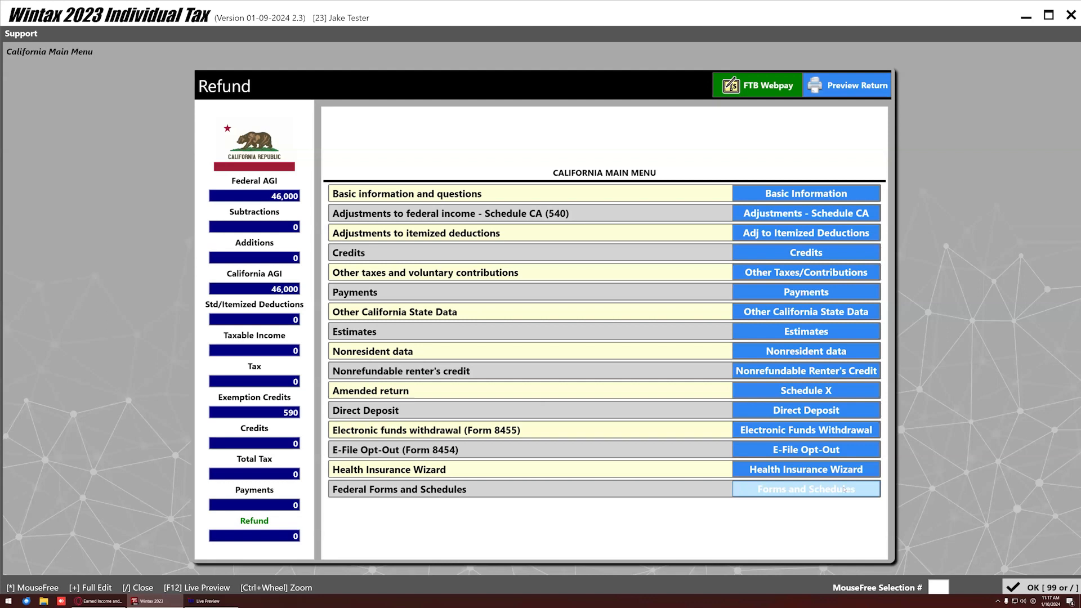
pyautogui.click(1040, 587)
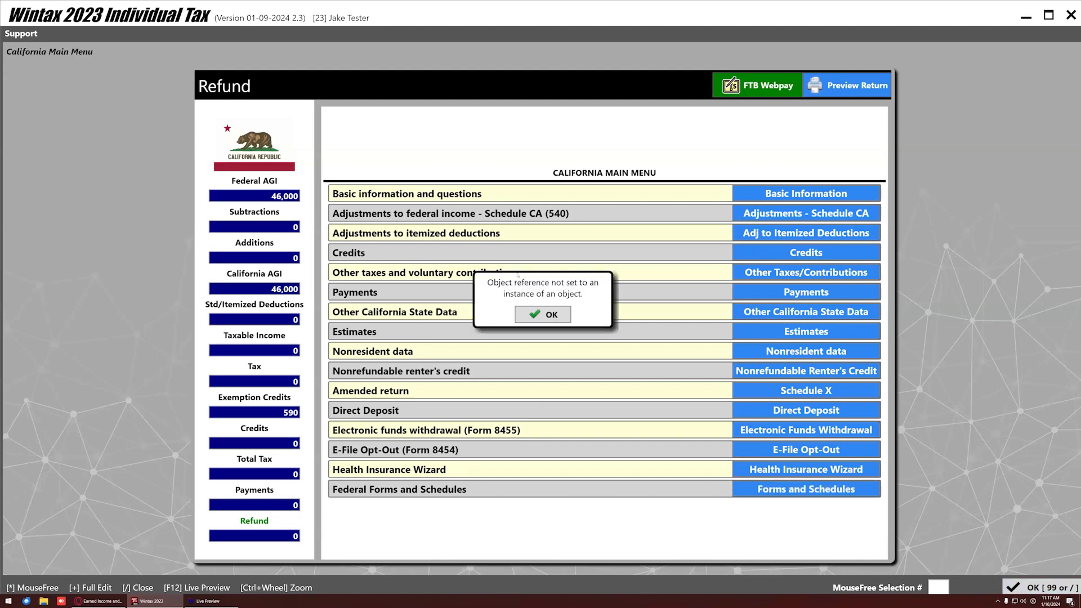
pyautogui.press('Return')
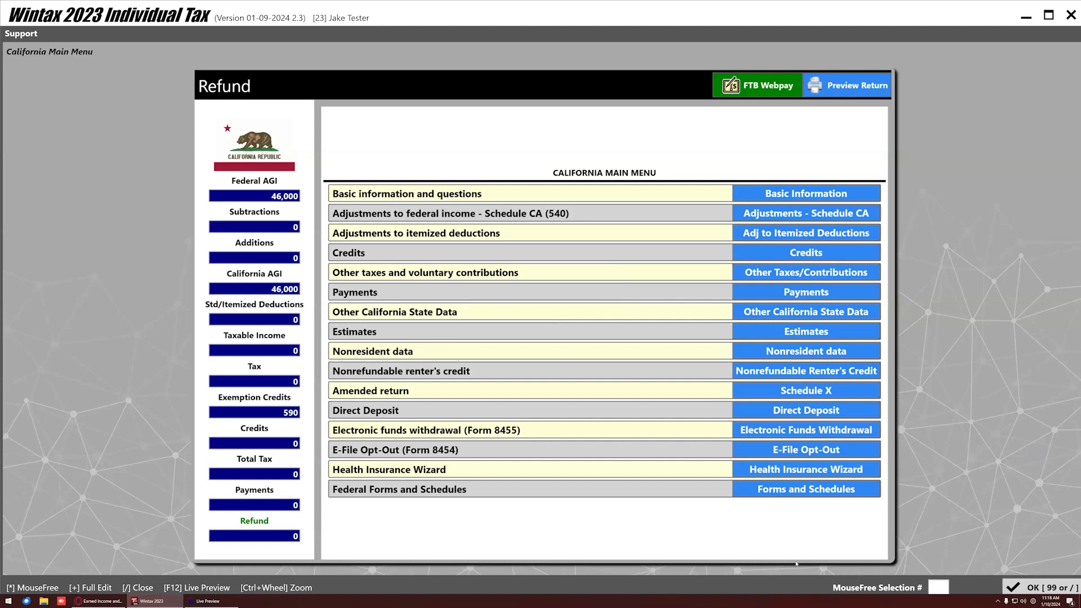
pyautogui.click(1040, 587)
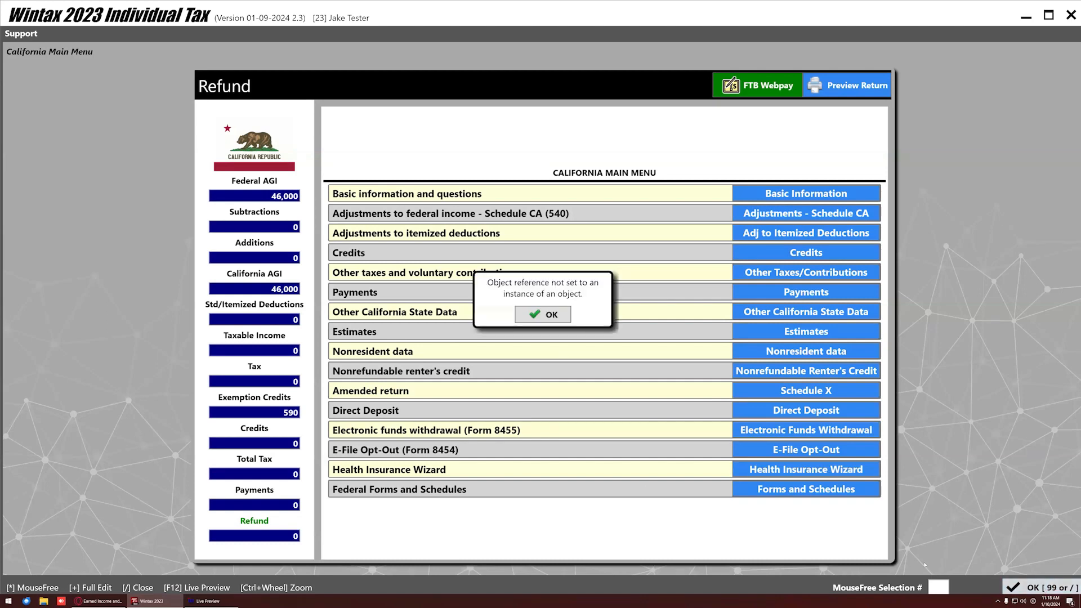
pyautogui.press('Return')
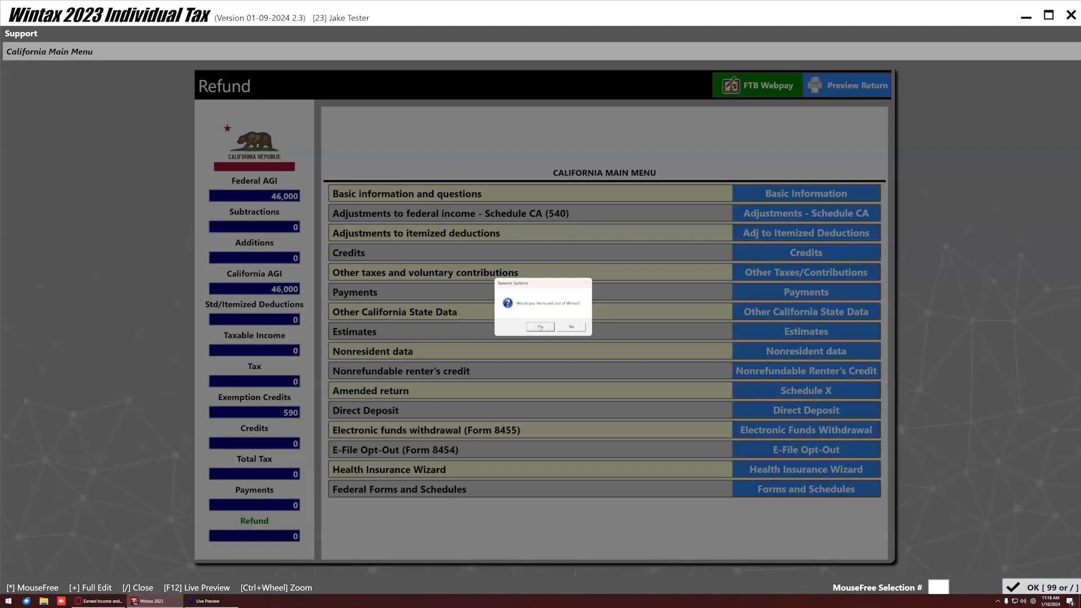
pyautogui.click(540, 327)
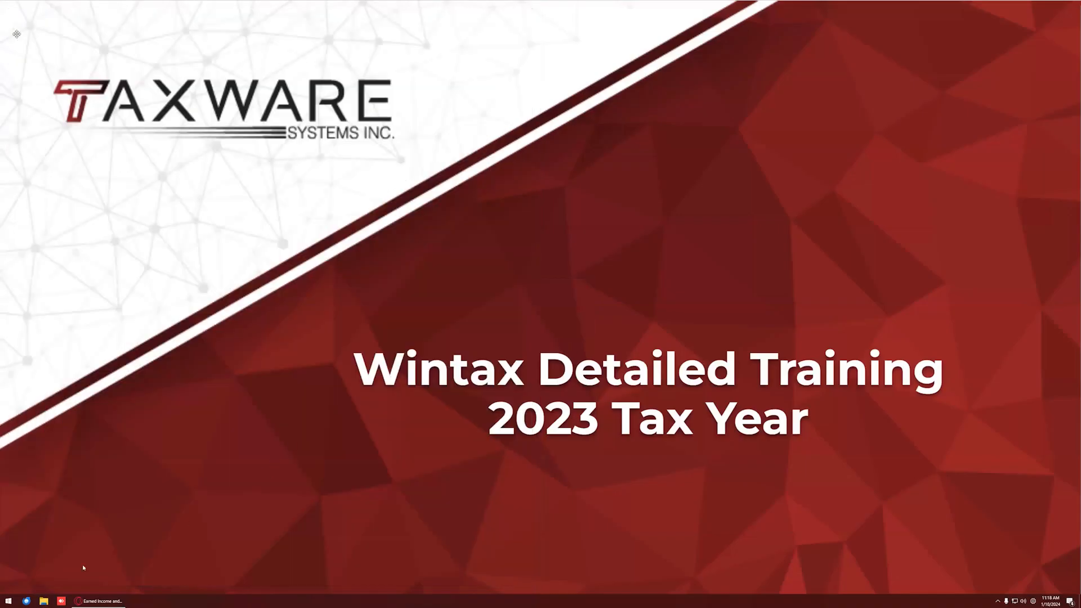
# Relaunch Wintax from a Start search for 'WINT' and reopen client 23 via Recall Client.
pyautogui.click(13, 601)
pyautogui.write('WINT')
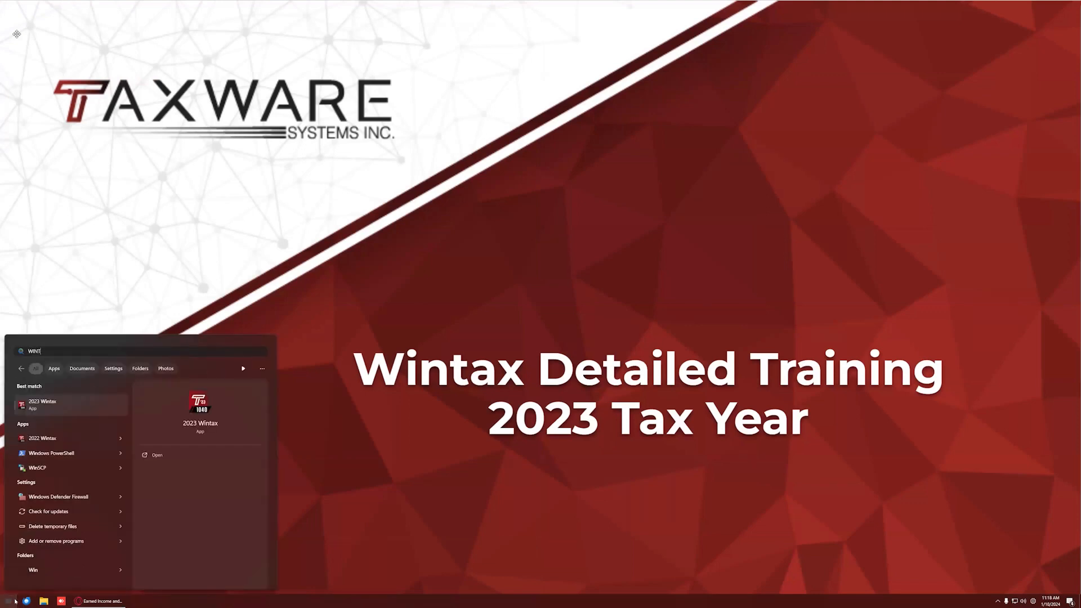
pyautogui.press('Return')
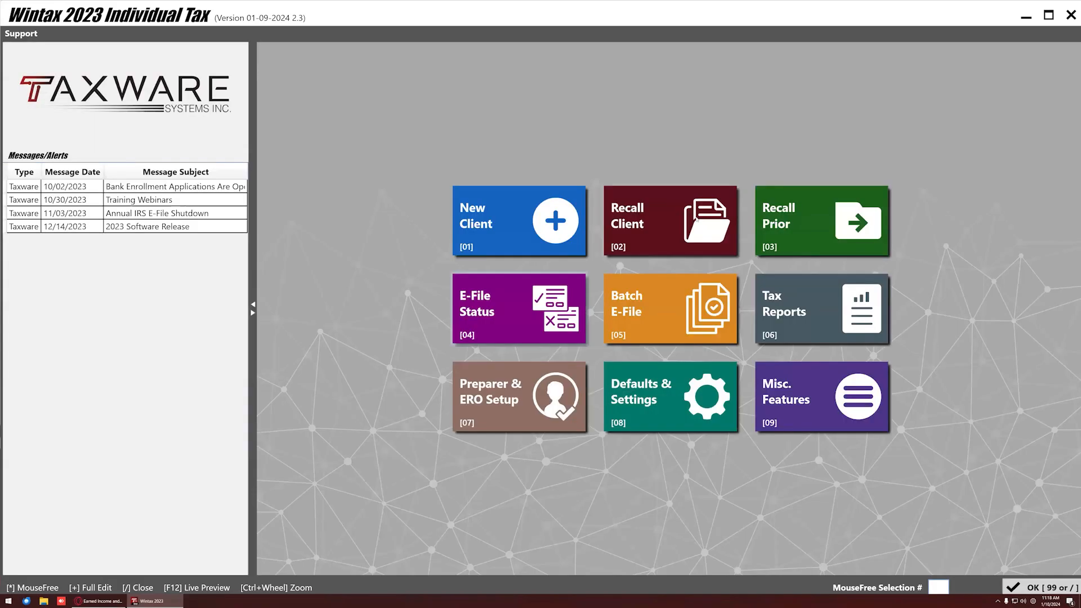
pyautogui.click(697, 219)
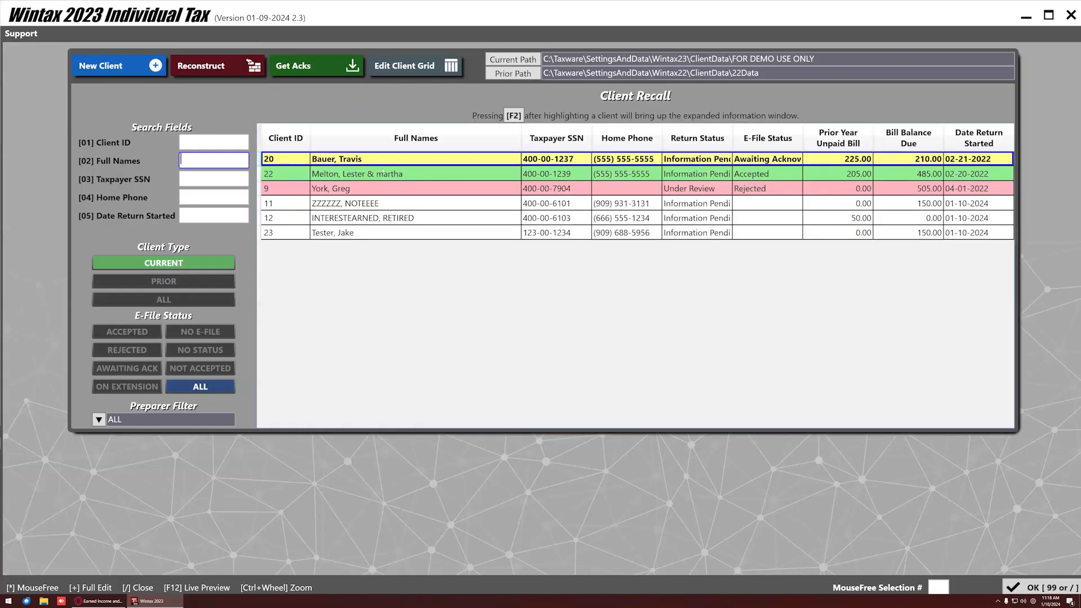
pyautogui.click(323, 235)
pyautogui.doubleClick(323, 236)
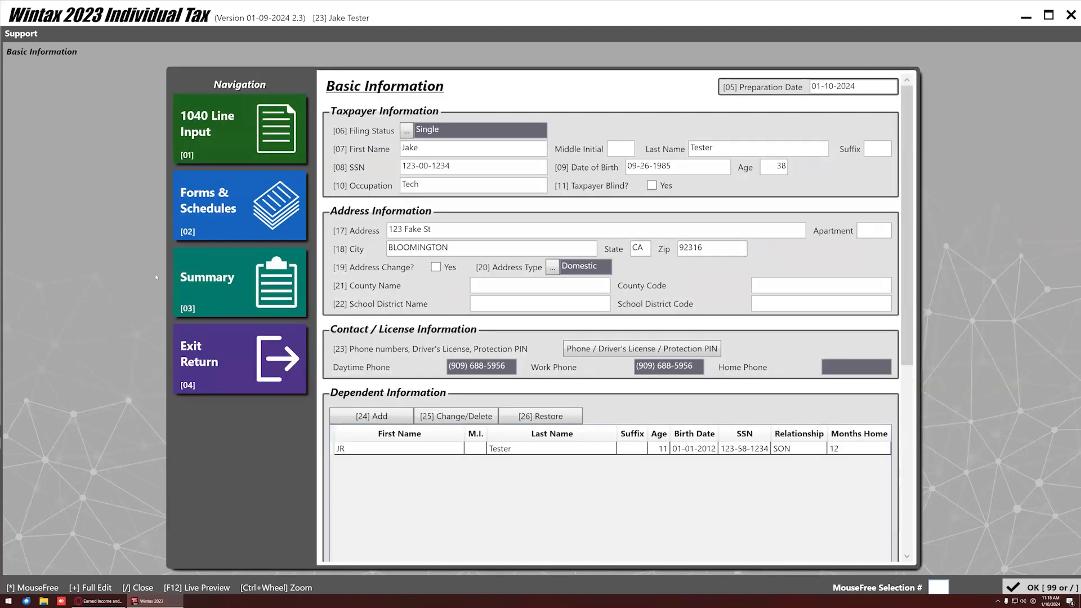
# Pass through 1040 Line Input to Summary, run validity and state schema checks, then return.
pyautogui.click(227, 132)
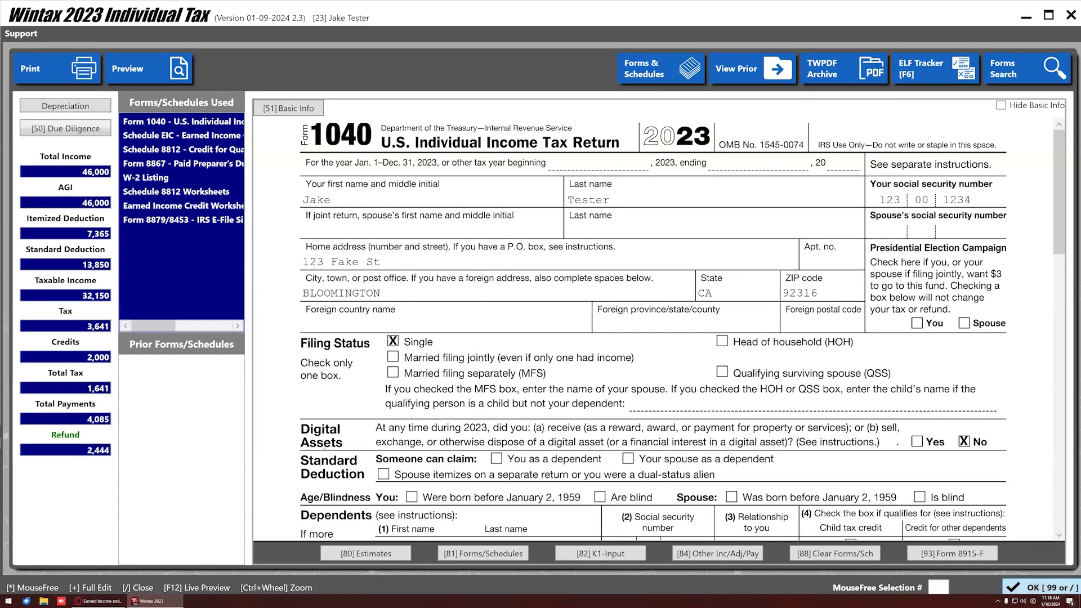
pyautogui.click(1042, 588)
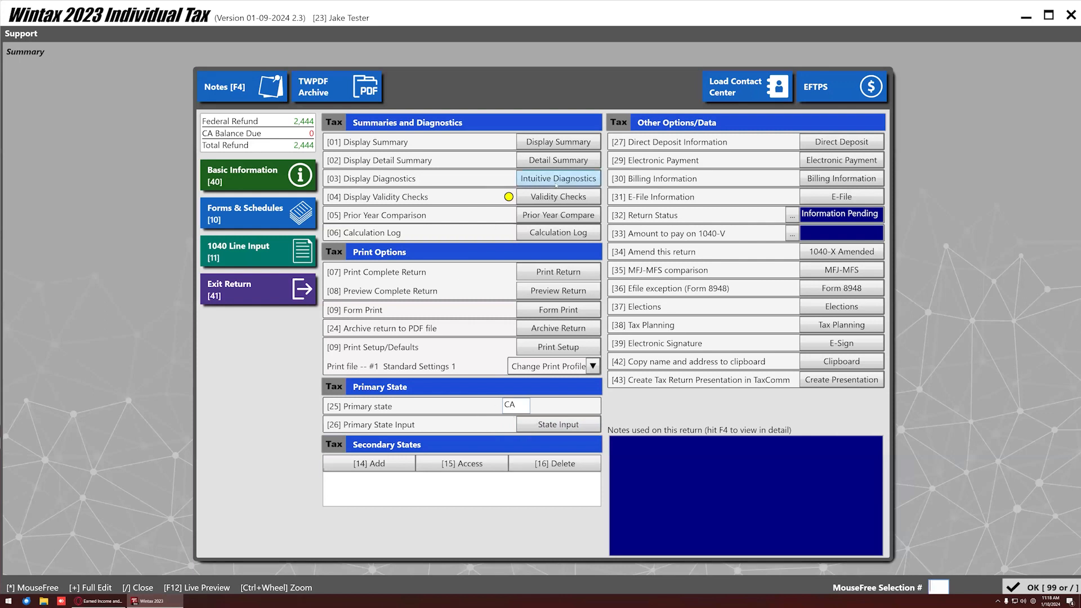
pyautogui.click(558, 197)
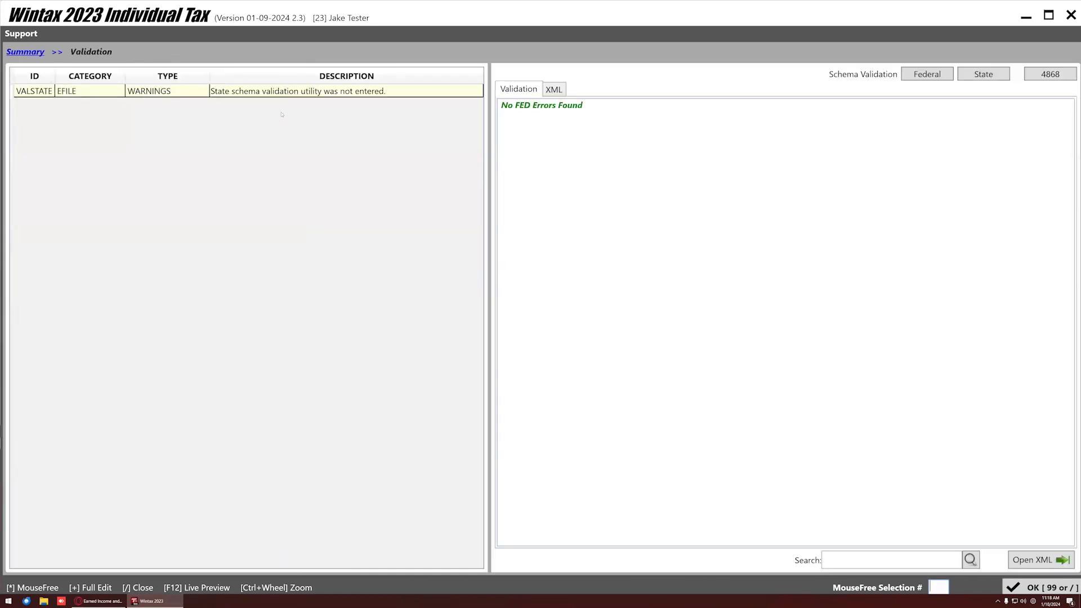
pyautogui.click(980, 76)
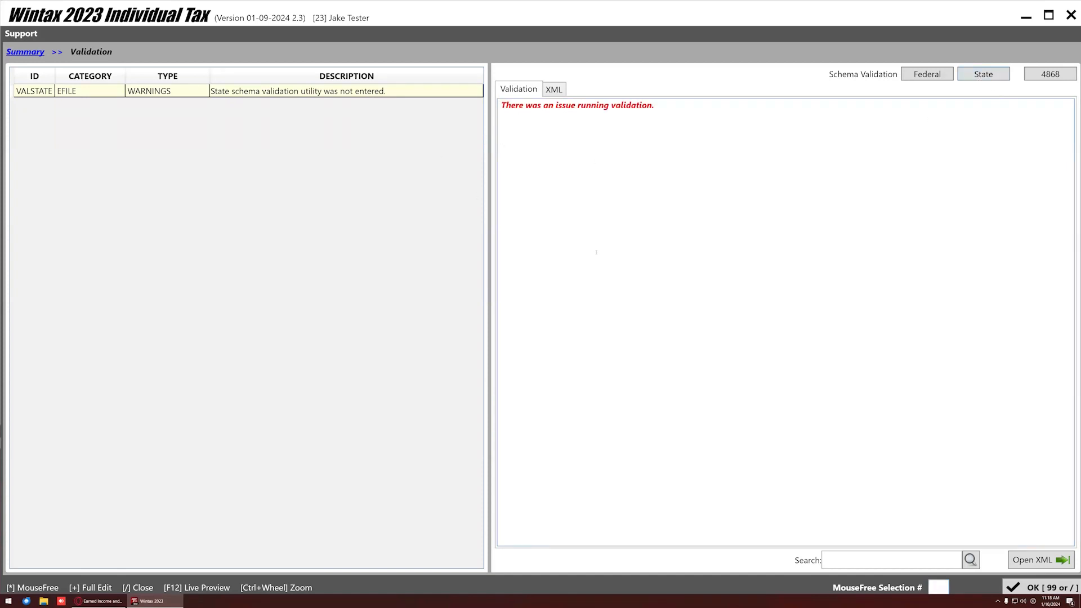
pyautogui.click(1059, 586)
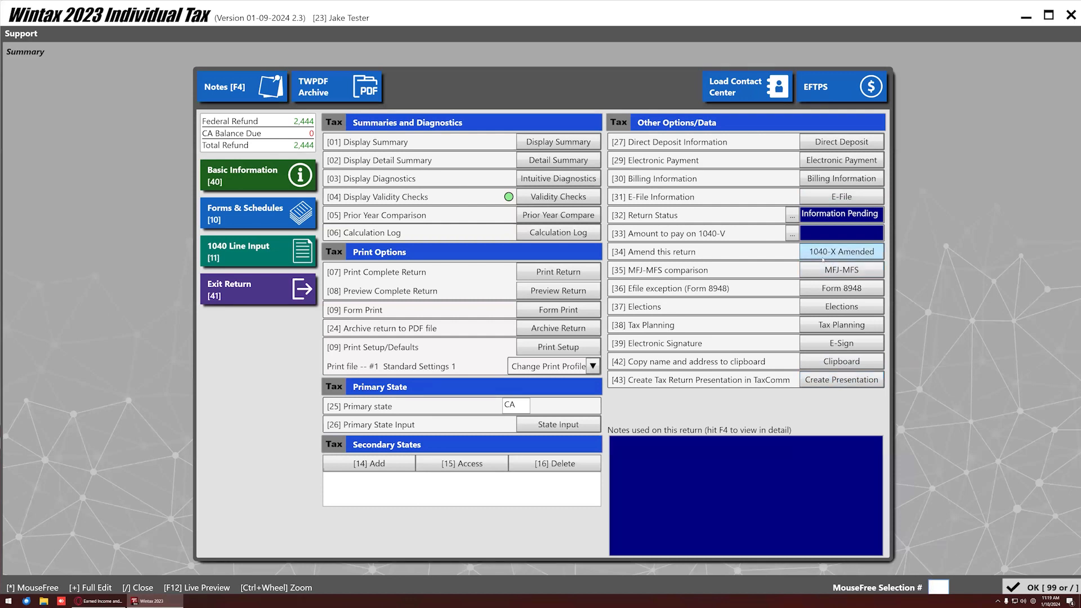
# Override the 1040-V amount to pay with 5000, then open Billing Information.
pyautogui.click(792, 233)
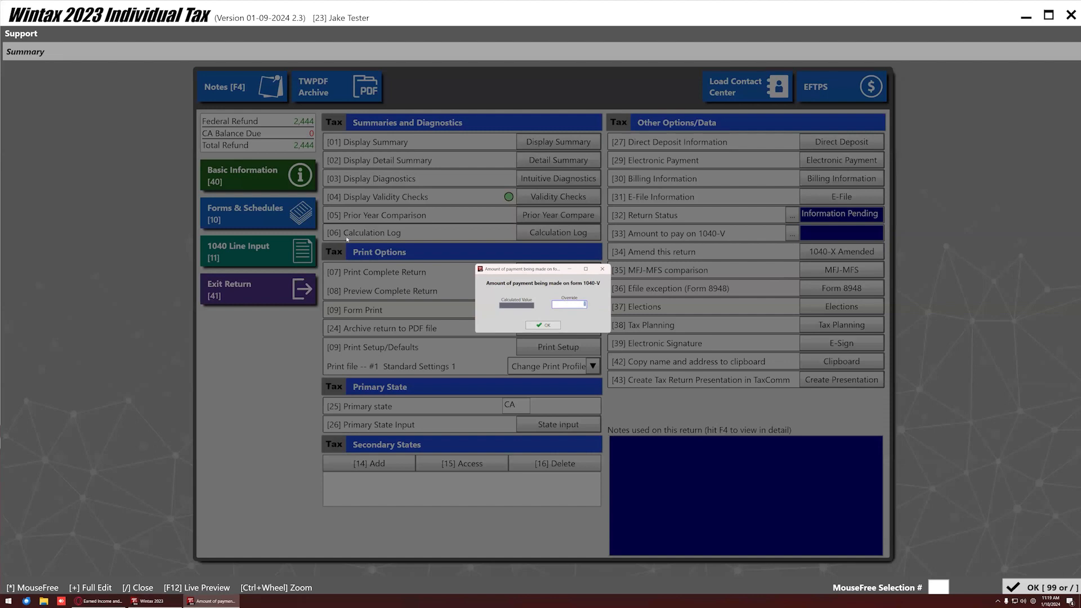
pyautogui.write('5000')
pyautogui.press('Return')
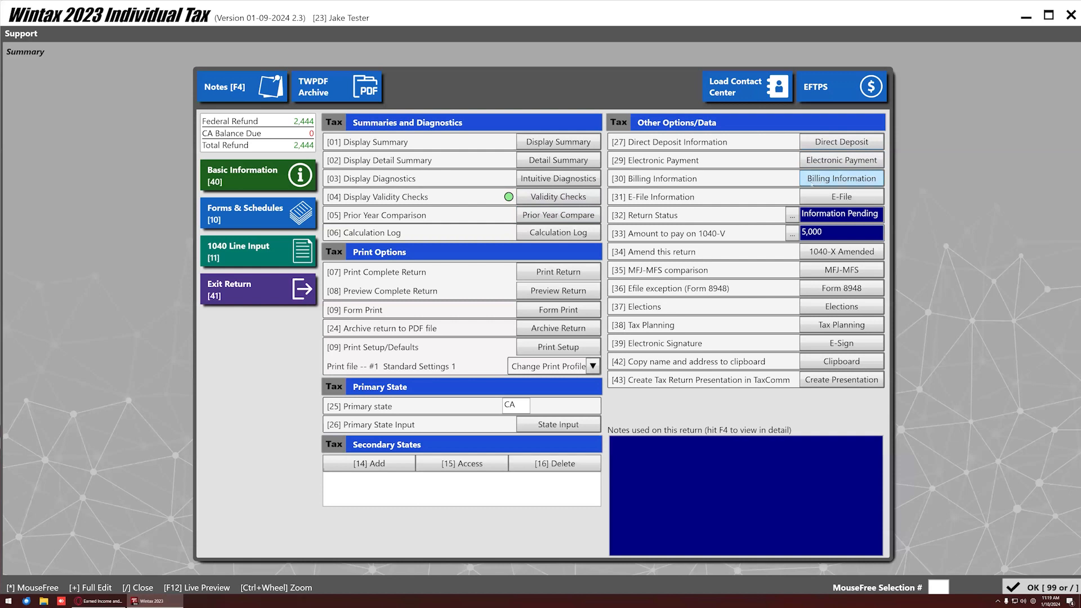
pyautogui.click(804, 182)
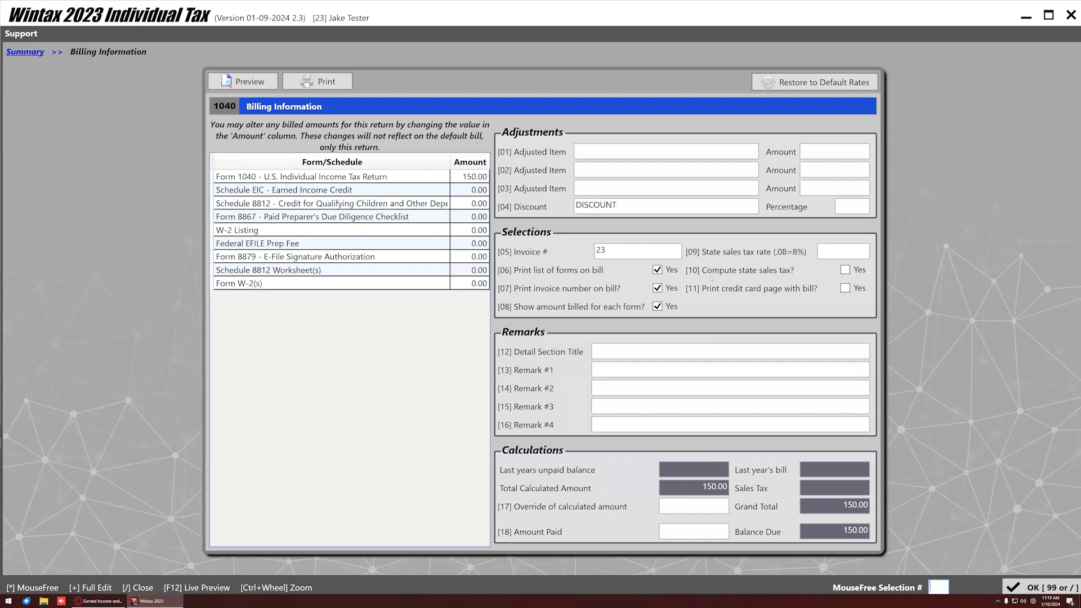
# Change the Form 1040 billed fee to 200 and preview the invoice PDF.
pyautogui.click(463, 179)
pyautogui.write('200')
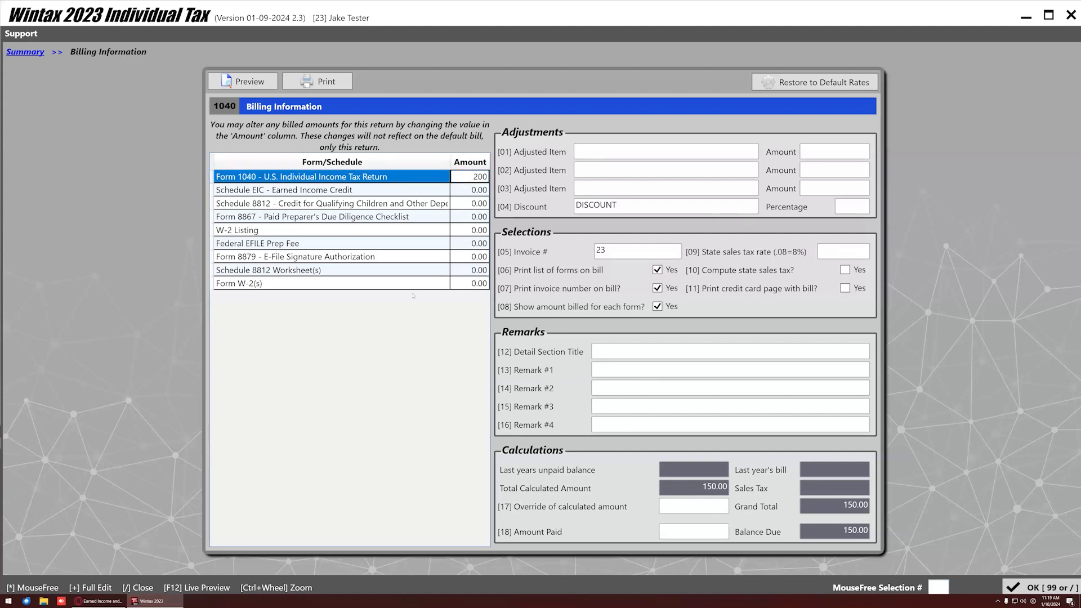
pyautogui.click(393, 323)
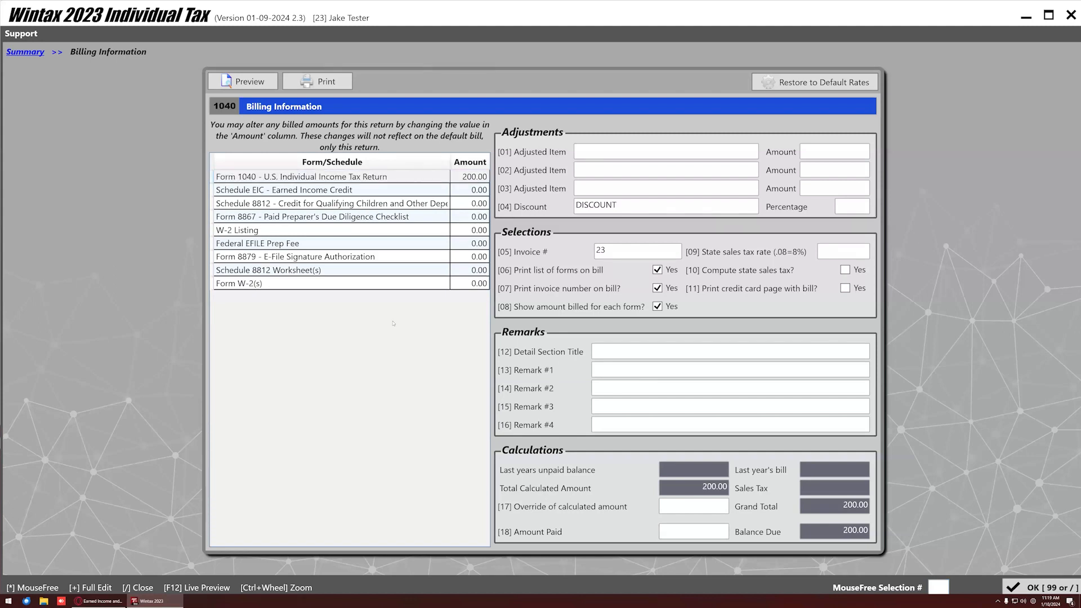
pyautogui.click(251, 82)
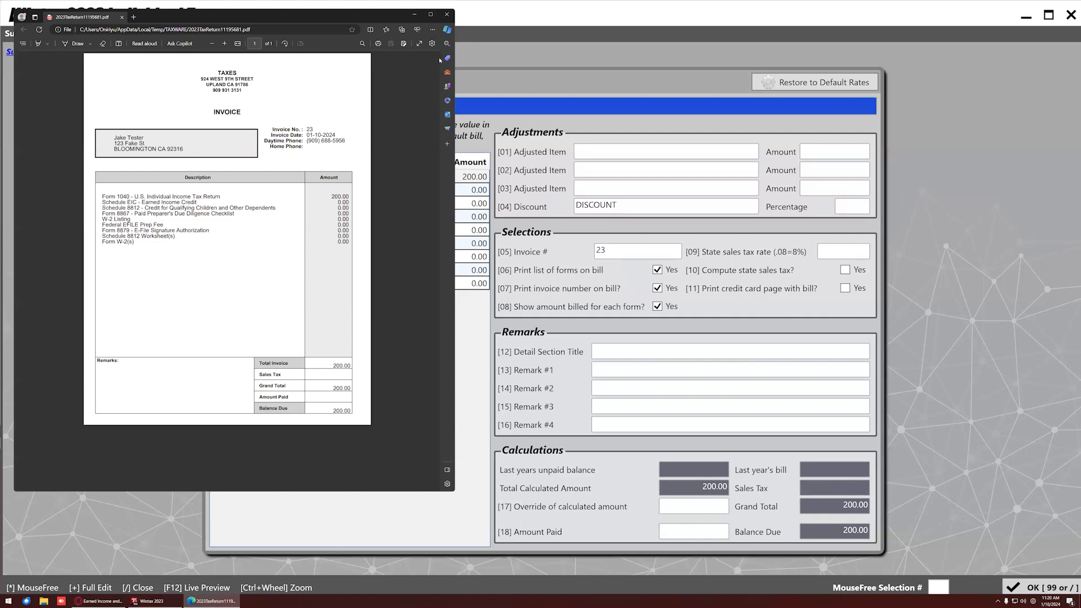
pyautogui.click(447, 14)
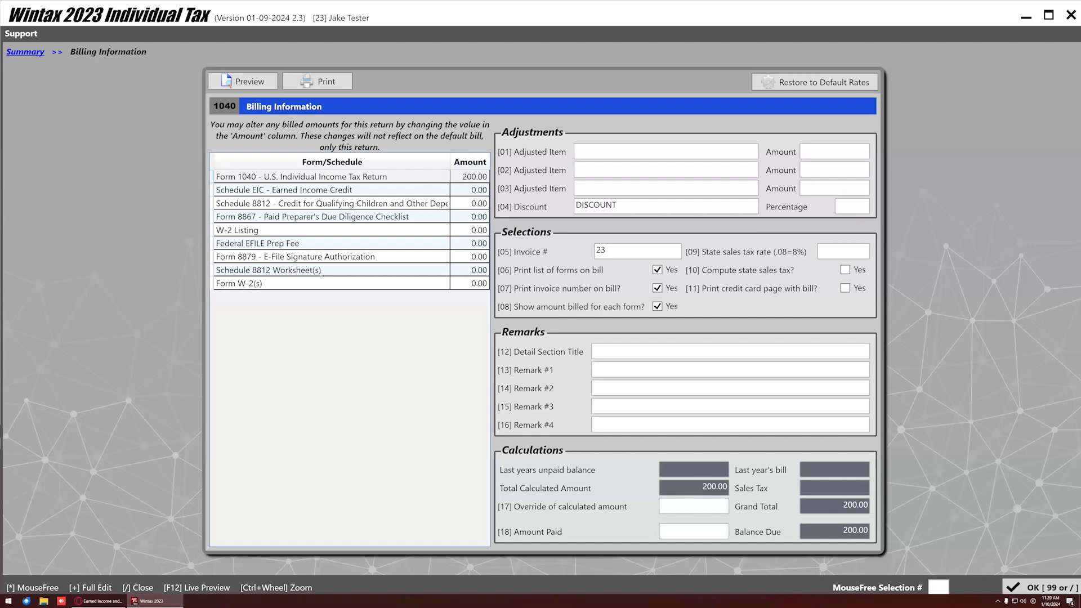
# Set the W-2 Listing charge to 25.00 and apply Bill Profile 2.
pyautogui.click(479, 230)
pyautogui.write('25')
pyautogui.click(462, 282)
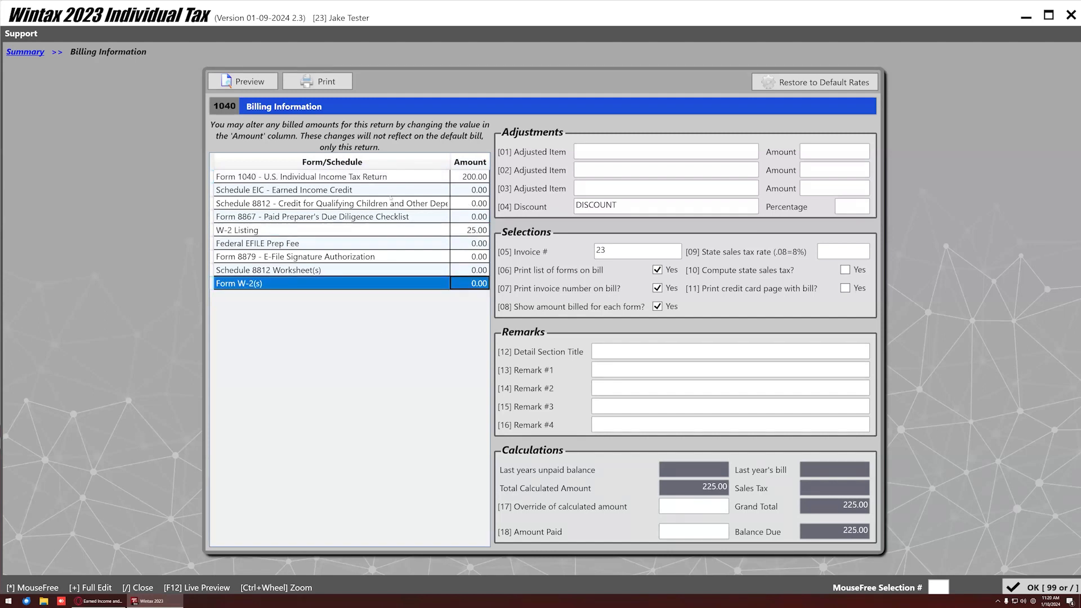
pyautogui.click(802, 89)
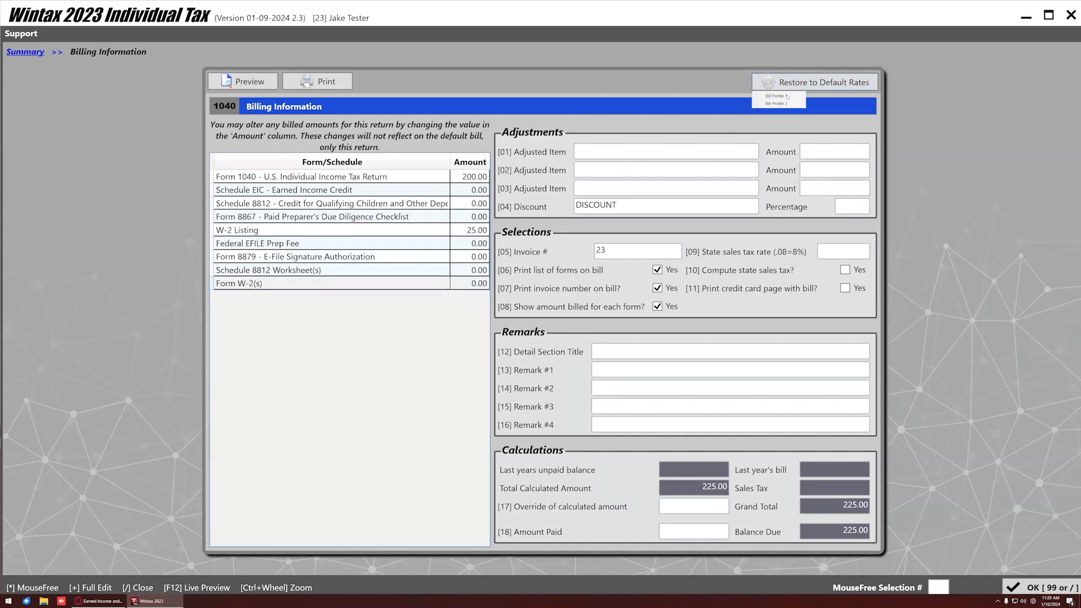
pyautogui.click(777, 96)
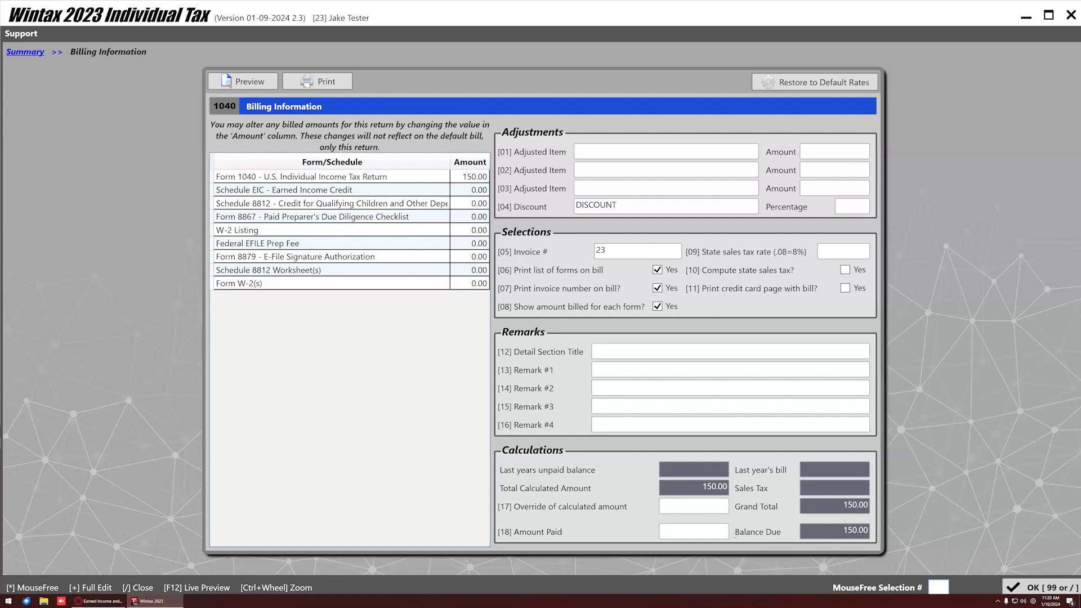
# Enter 150.00 in [18] Amount Paid and save the billing details.
pyautogui.click(707, 535)
pyautogui.write('150')
pyautogui.click(703, 511)
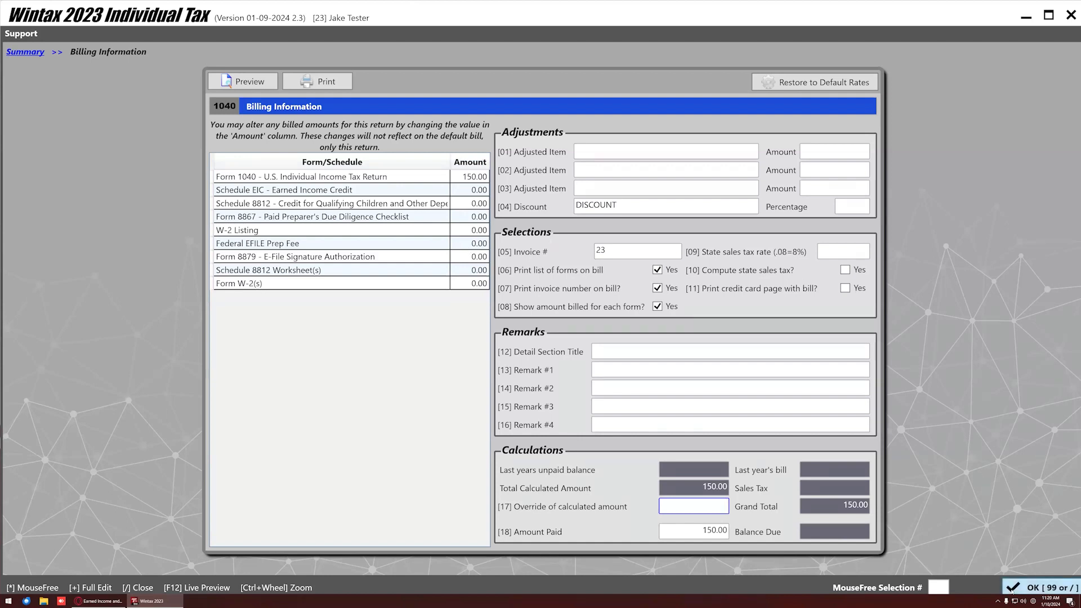
pyautogui.click(1011, 589)
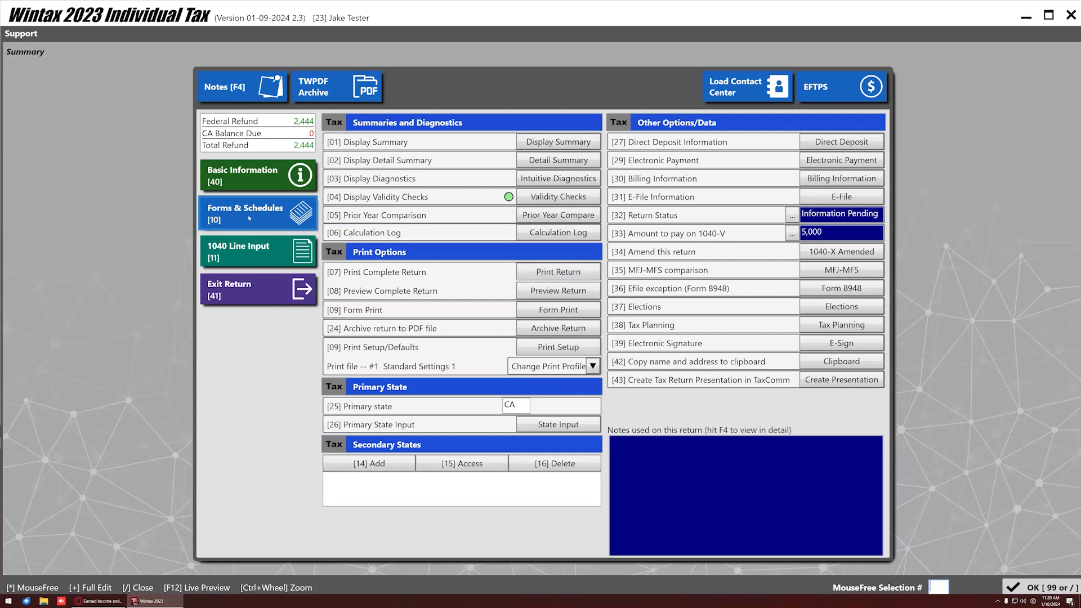
# Add the taxpayer as a Form 8863 student with 5,000 of qualified expenses.
pyautogui.click(214, 220)
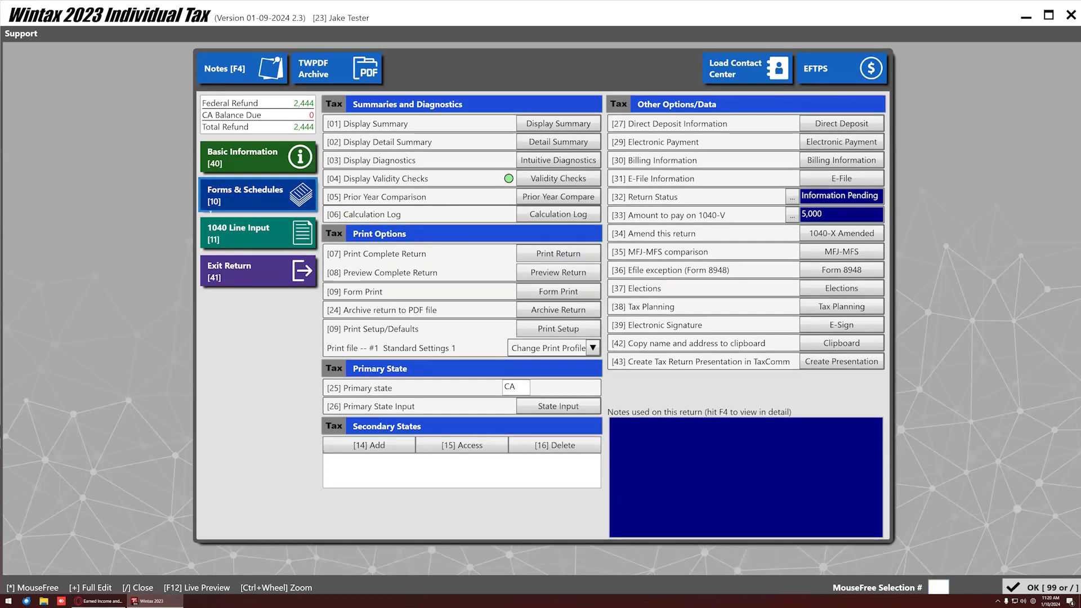
pyautogui.scroll(-3, 631, 258)
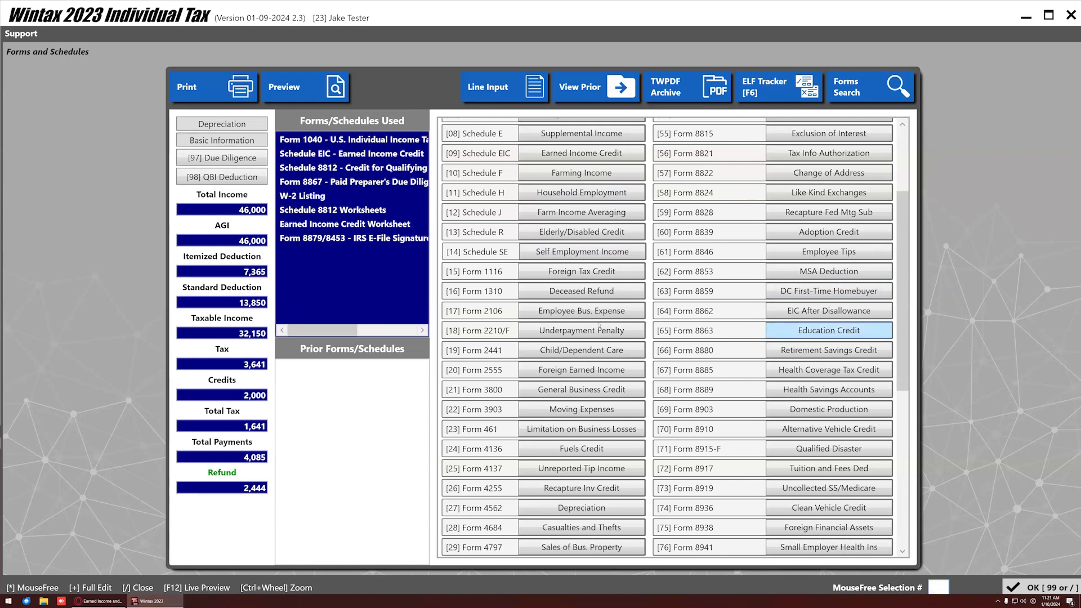
pyautogui.press('Return')
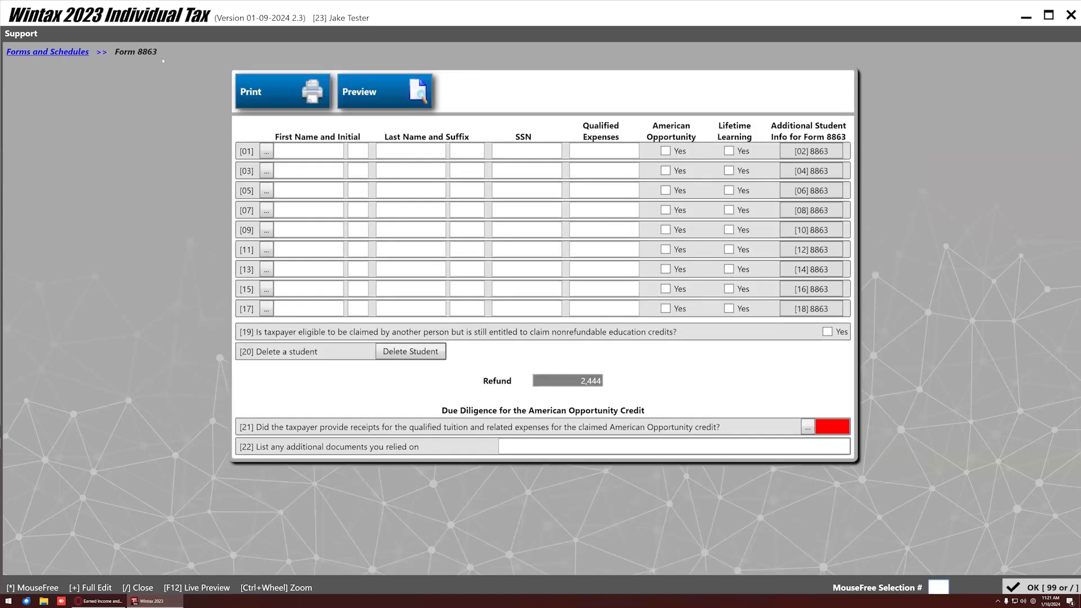
pyautogui.click(266, 152)
pyautogui.doubleClick(452, 266)
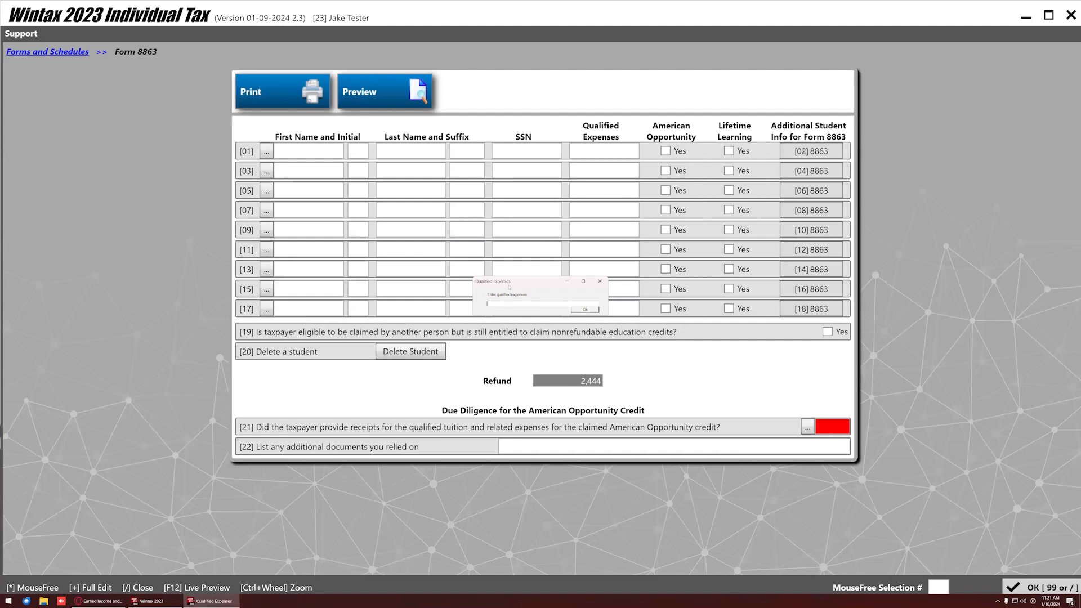
pyautogui.write('5000')
pyautogui.press('Return')
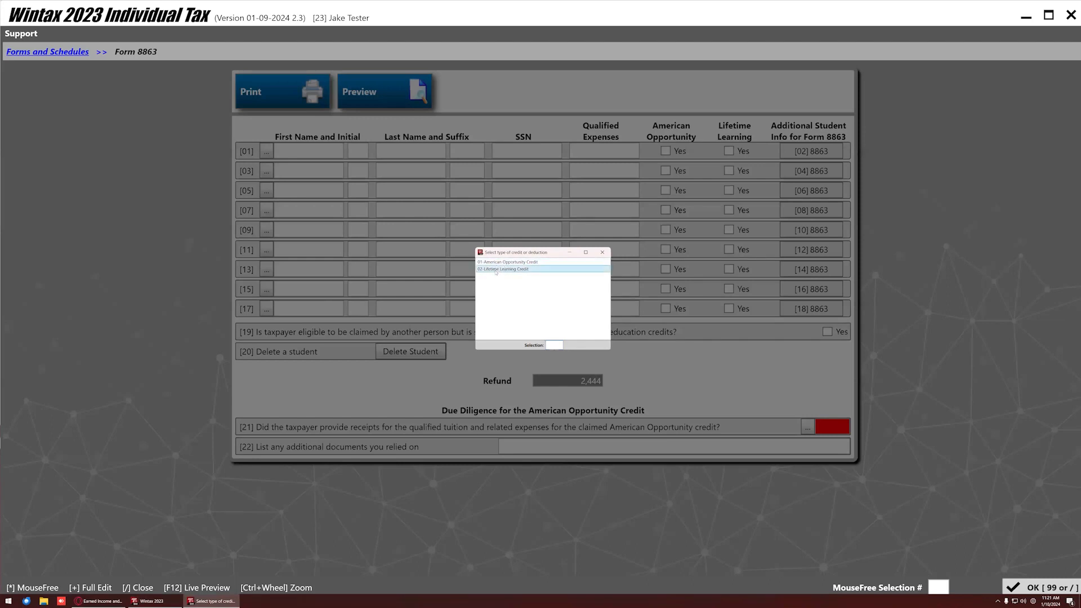
# Claim the Lifetime Learning credit and review the educational institution details.
pyautogui.doubleClick(501, 270)
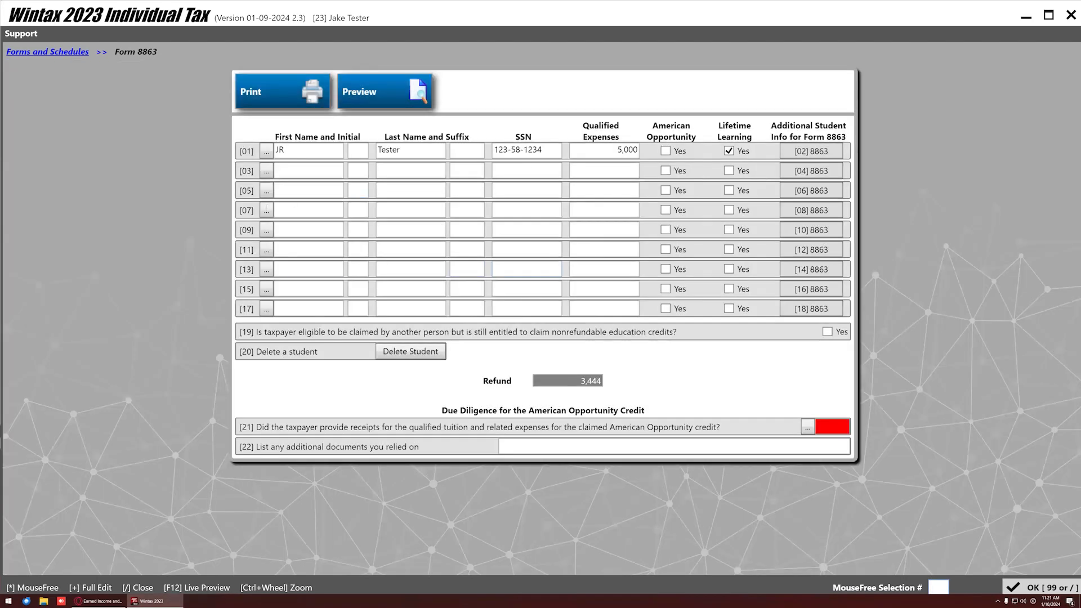
pyautogui.press('Return')
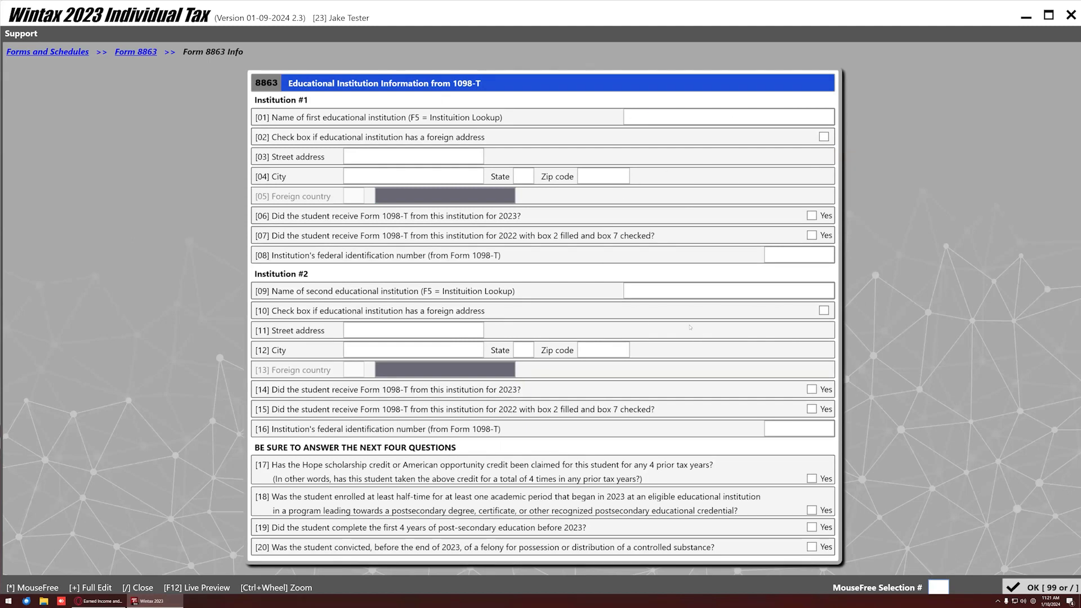
pyautogui.click(132, 56)
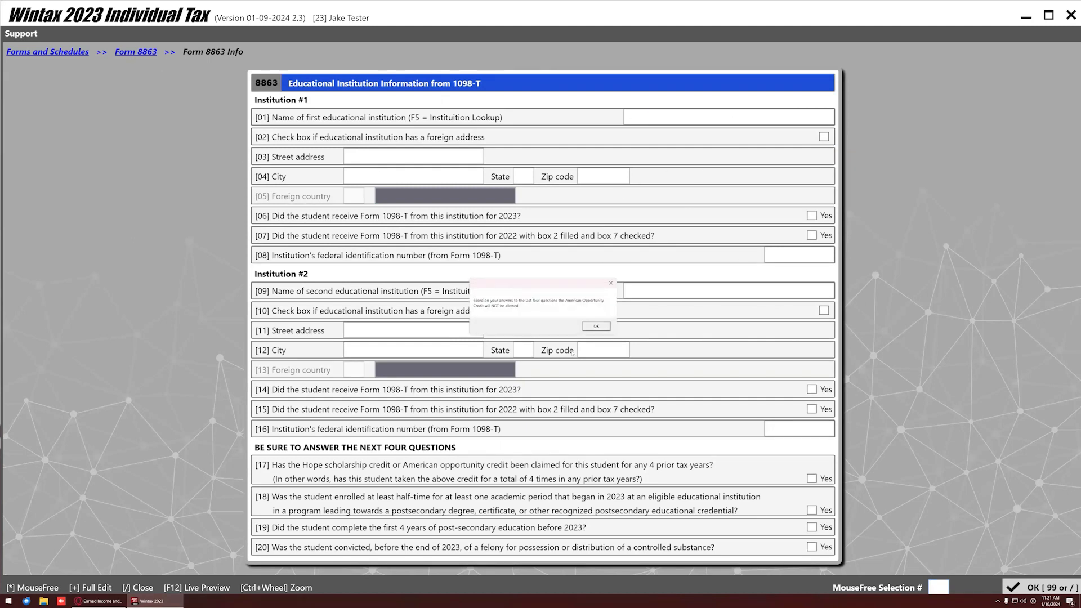
pyautogui.click(595, 326)
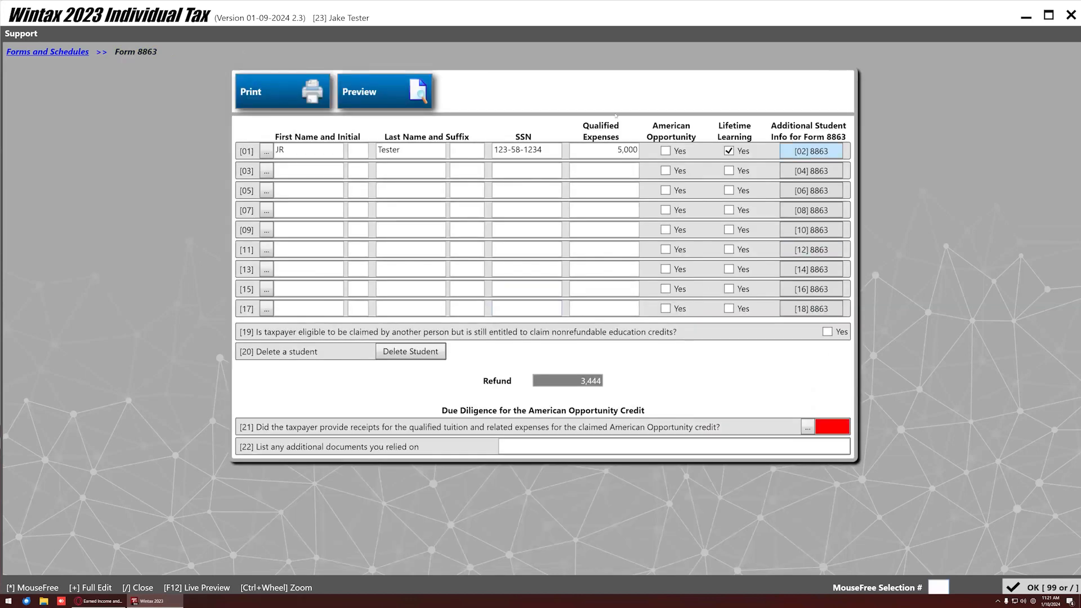
pyautogui.click(800, 151)
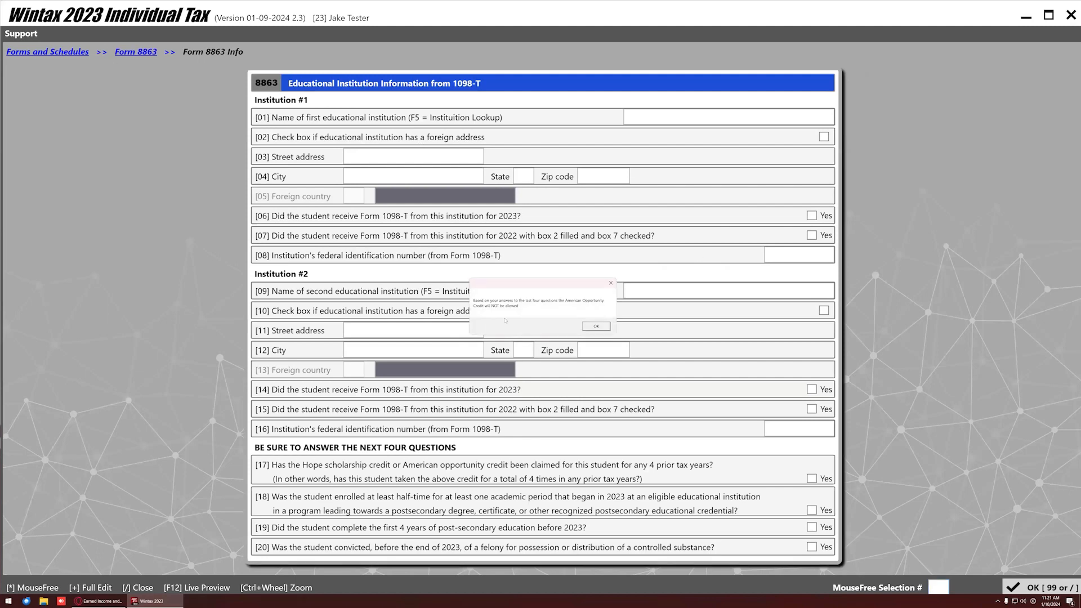
pyautogui.click(595, 327)
pyautogui.click(50, 52)
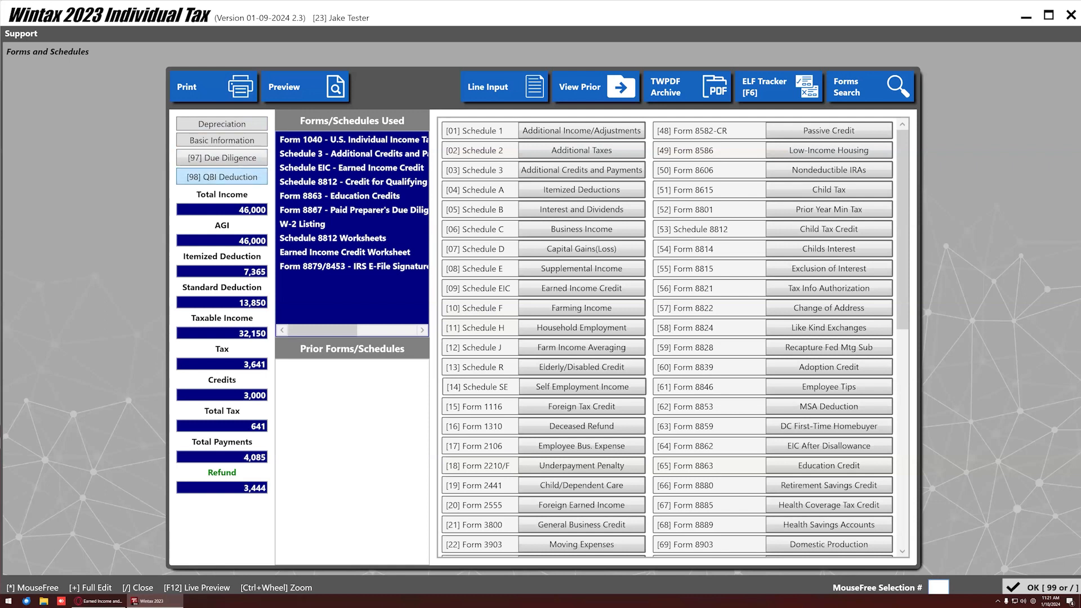
# Review the Form 4868 automatic extension, past its electronic payment notice, and return to the summary.
pyautogui.scroll(-3, 499, 288)
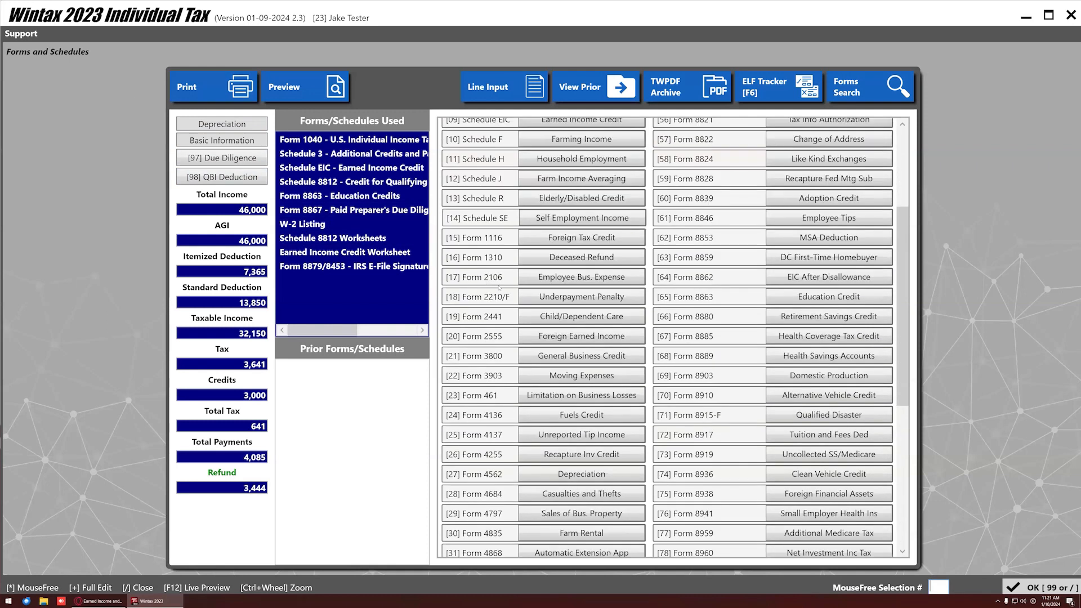
pyautogui.scroll(-3, 504, 318)
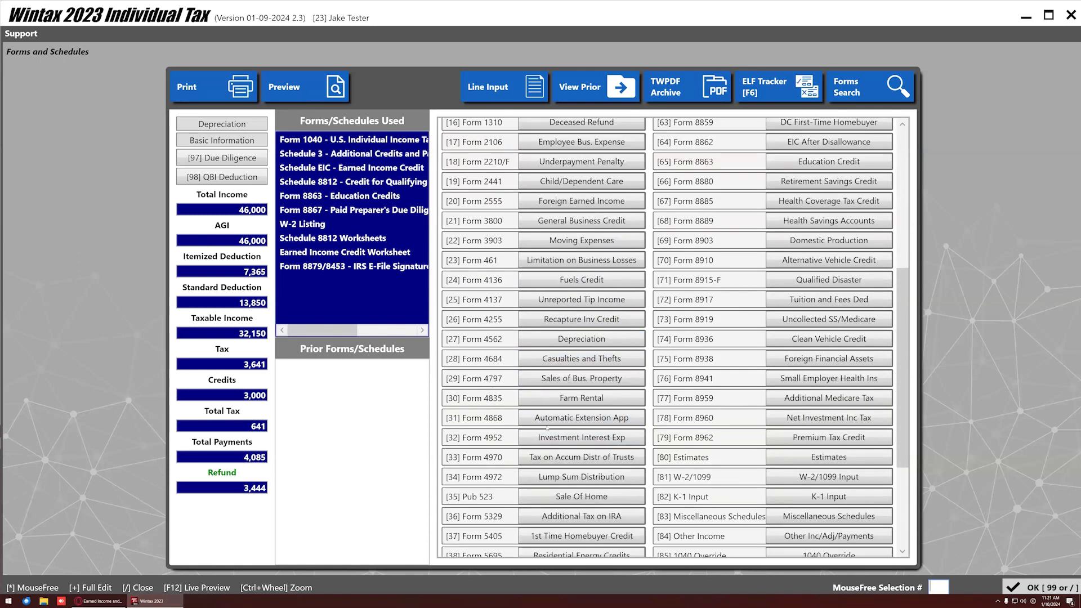
pyautogui.click(541, 421)
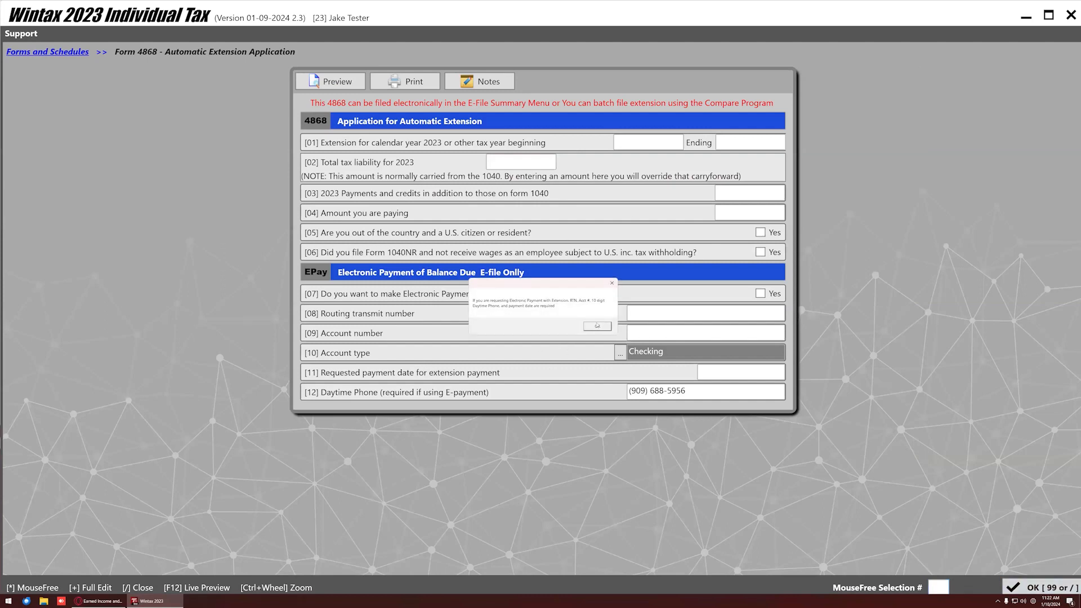
pyautogui.click(597, 327)
pyautogui.press('/')
pyautogui.click(1023, 587)
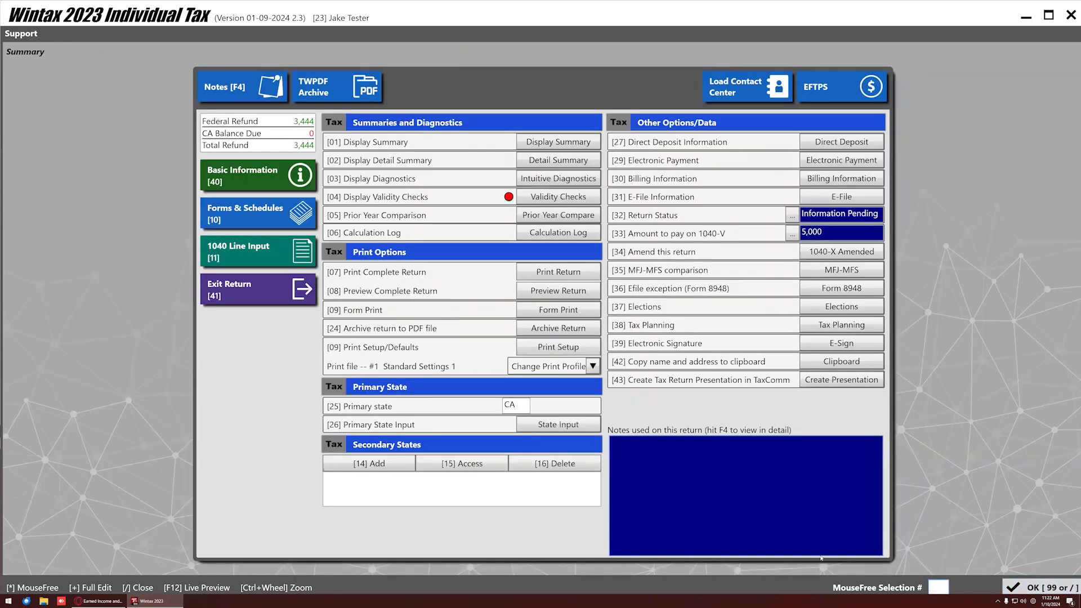
# Exit the return, view Batch E-File and E-File Form 4868, then return to the main menu.
pyautogui.click(259, 290)
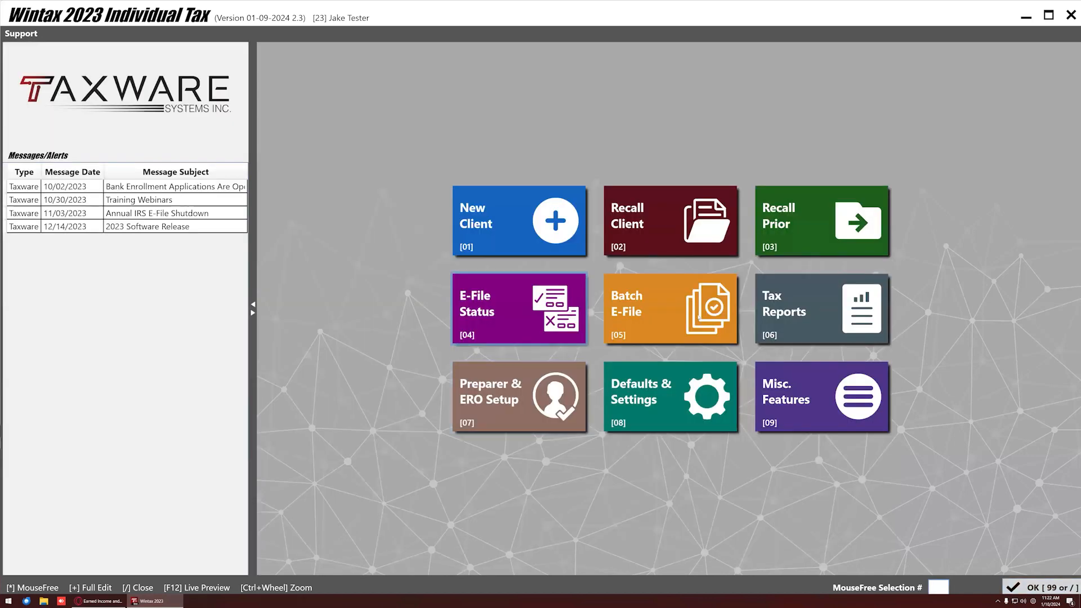
pyautogui.click(662, 324)
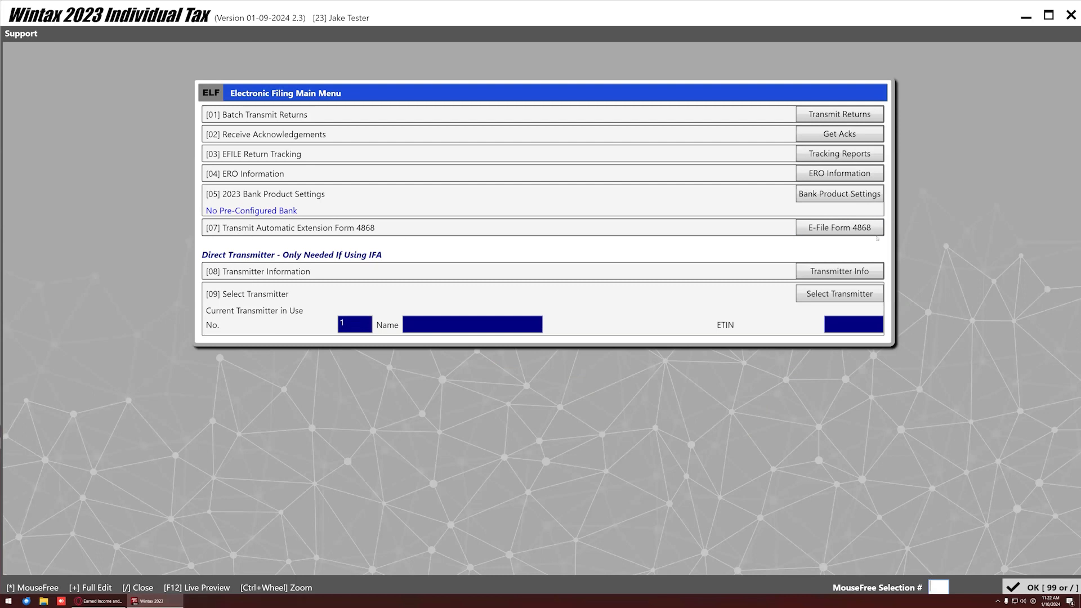
pyautogui.click(839, 227)
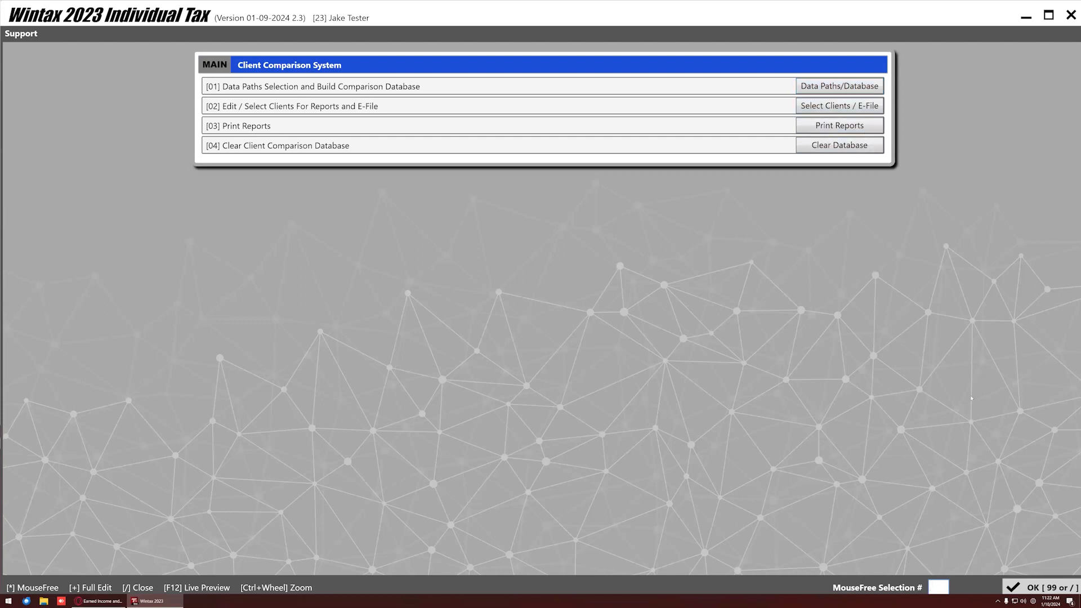
pyautogui.click(1020, 589)
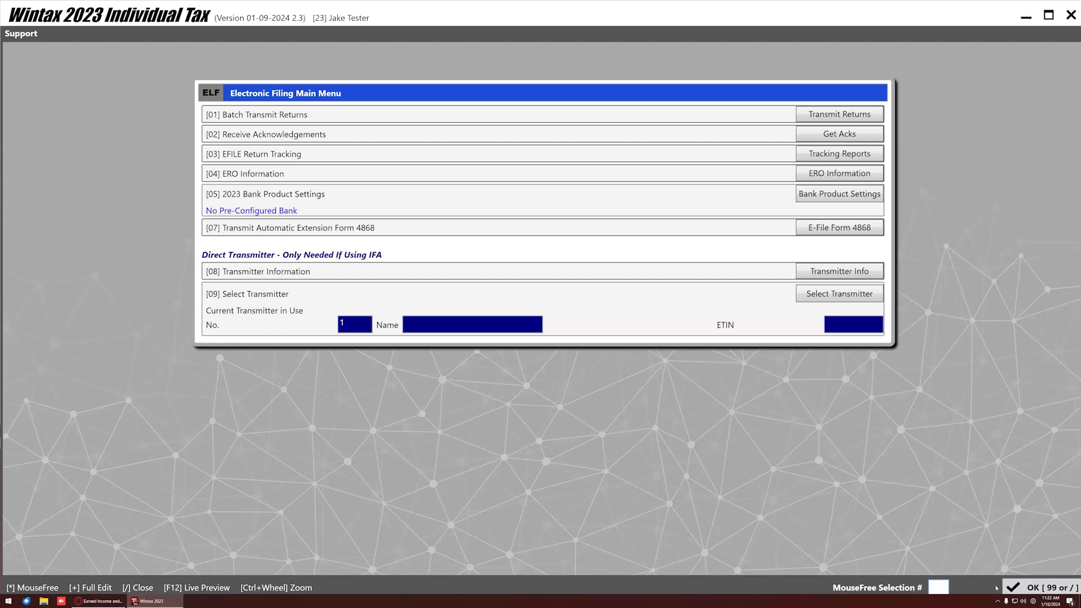
pyautogui.click(1019, 589)
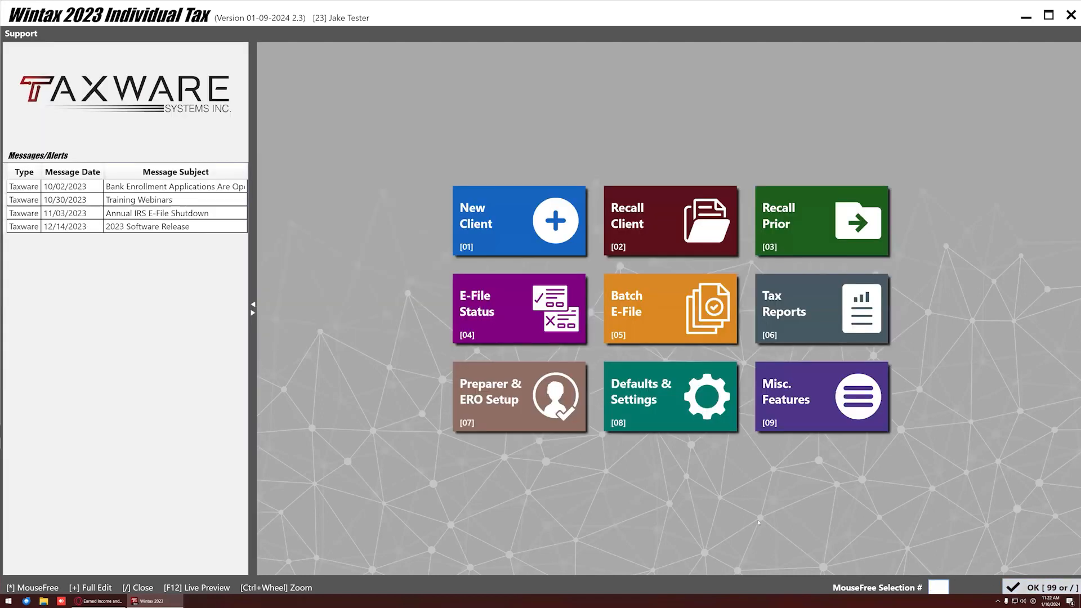